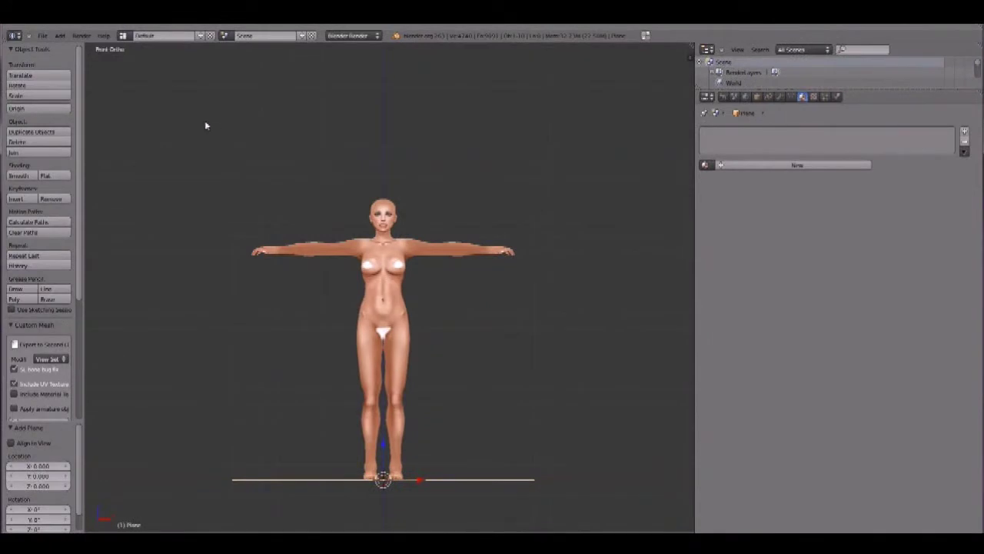
# - Raise the plane about 0.94 along Z and rotate it 90° about the X axis so it stands upright
pyautogui.moveTo(385, 448); pyautogui.dragTo(399, 307)
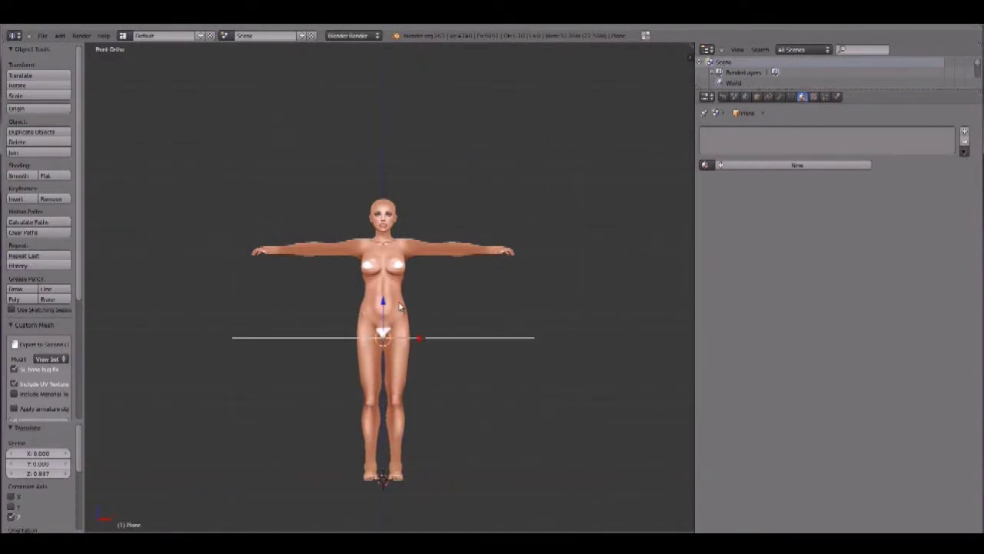
pyautogui.moveTo(457, 306); pyautogui.dragTo(443, 330, button='middle')
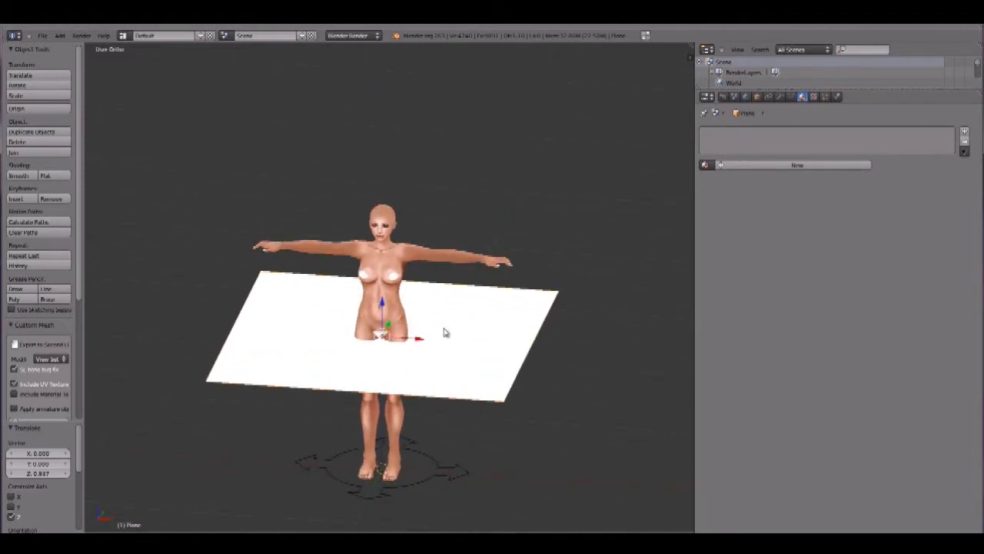
pyautogui.press('s')
pyautogui.hotkey('shift', 'z')
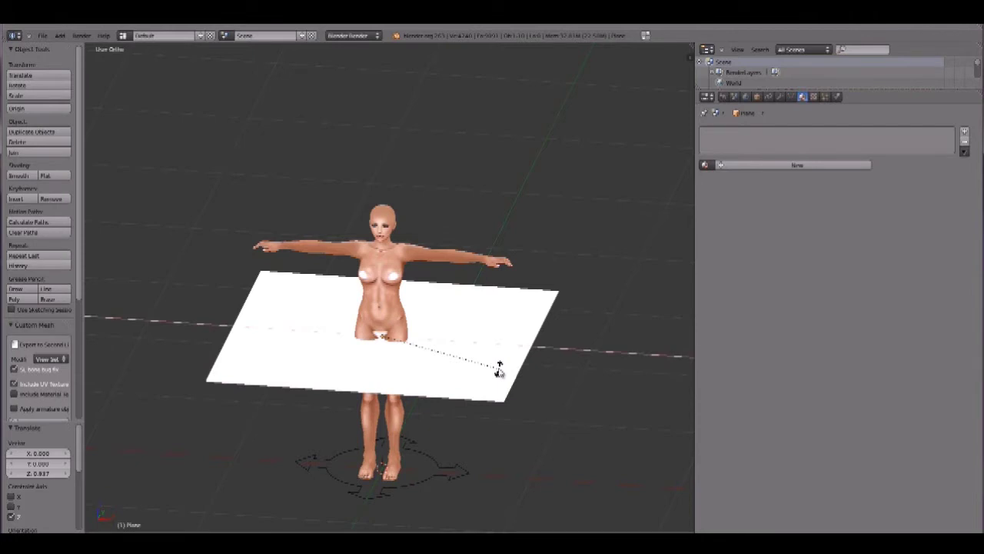
pyautogui.write('90')
pyautogui.press('Return')
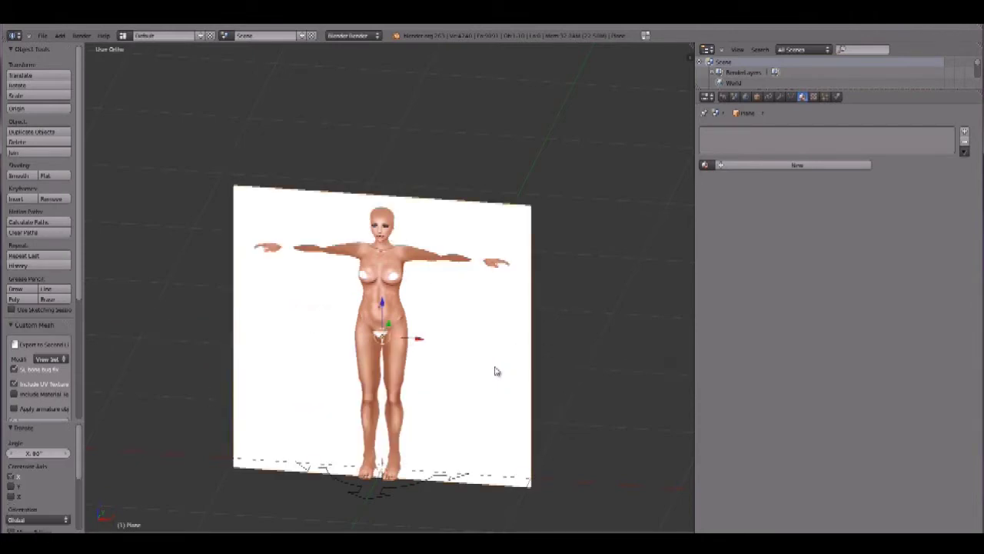
# - In front view, move the upright plane along X to one side of the body and scale it to about 0.335
pyautogui.press('KP_1')
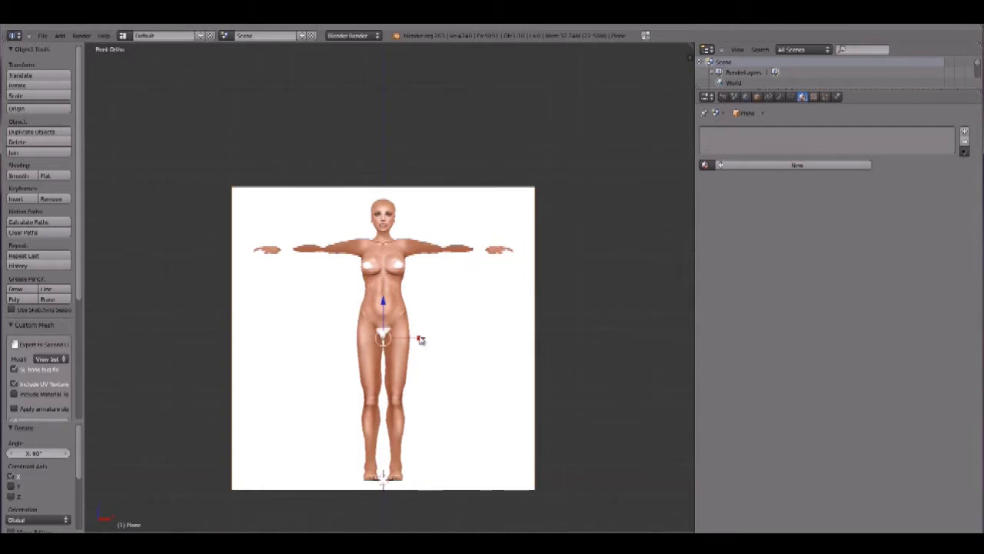
pyautogui.press('g')
pyautogui.press('x')
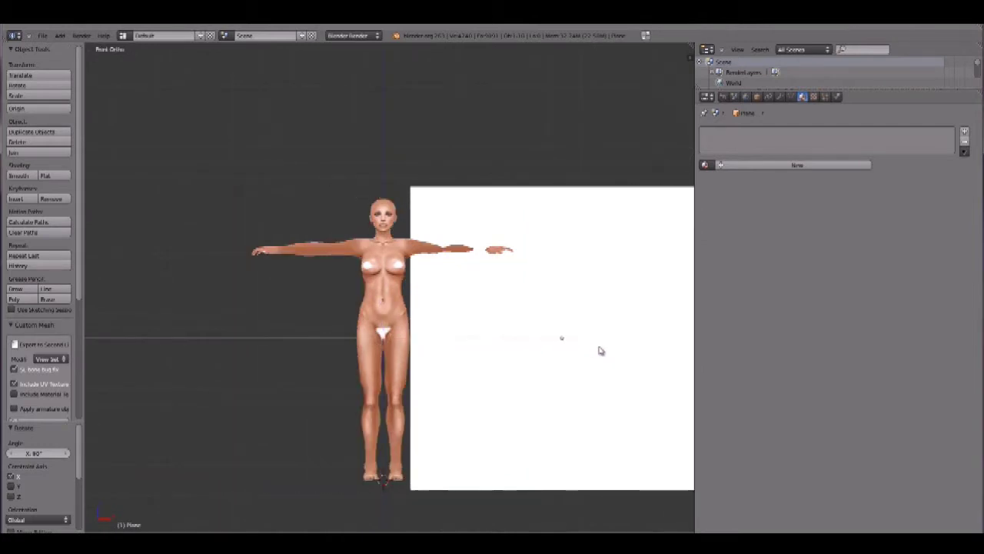
pyautogui.press('Return')
pyautogui.press('s')
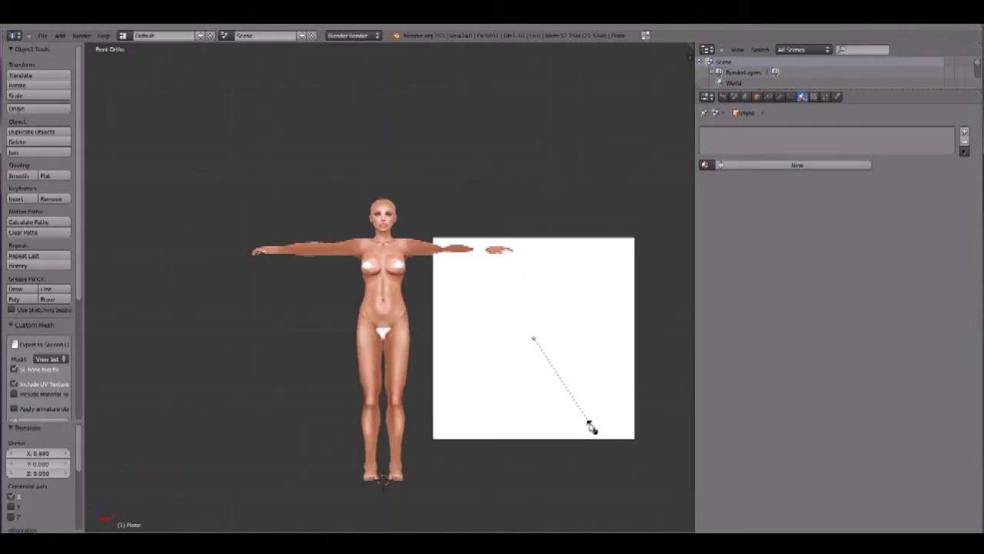
pyautogui.click(561, 384)
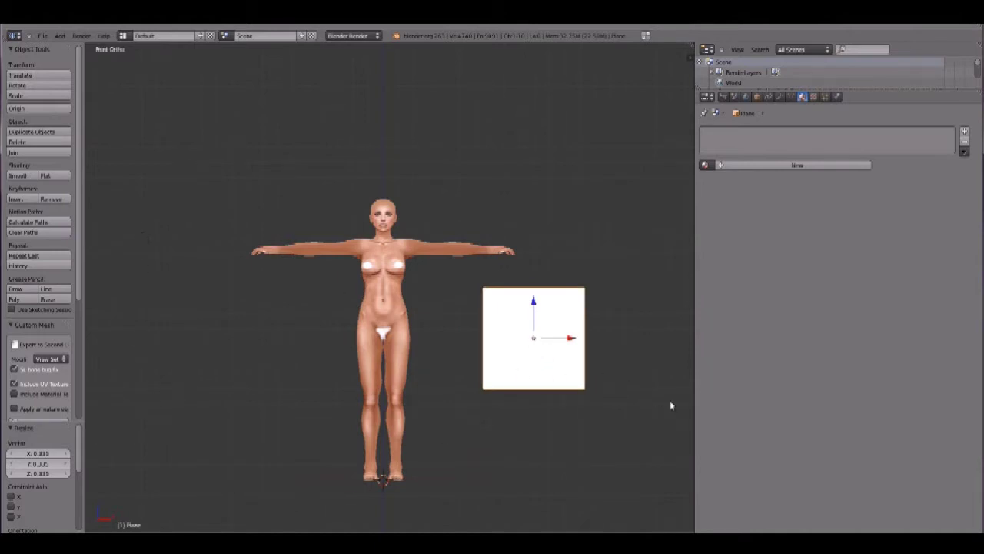
# - Set the plane's origin to the 3D cursor
pyautogui.press('n')
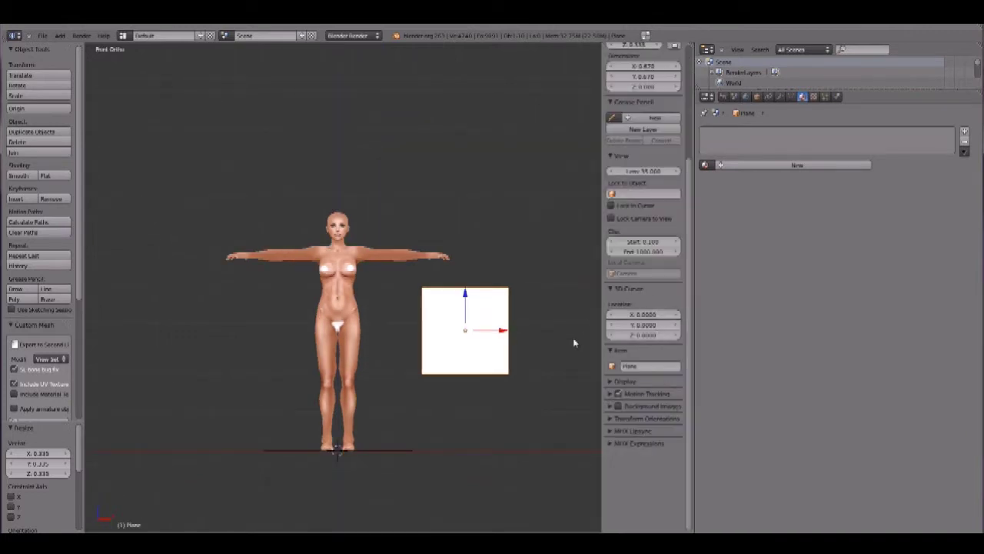
pyautogui.press('n')
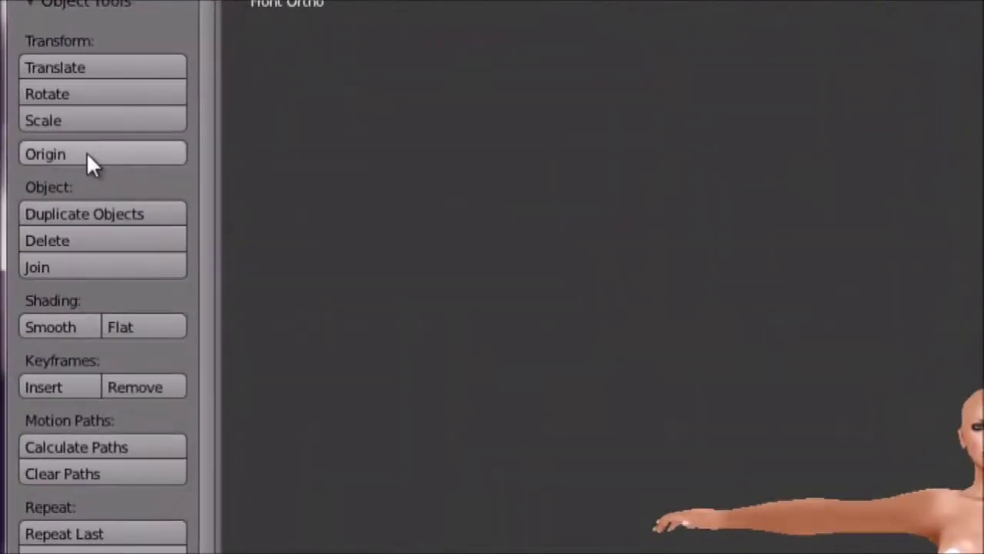
pyautogui.click(86, 151)
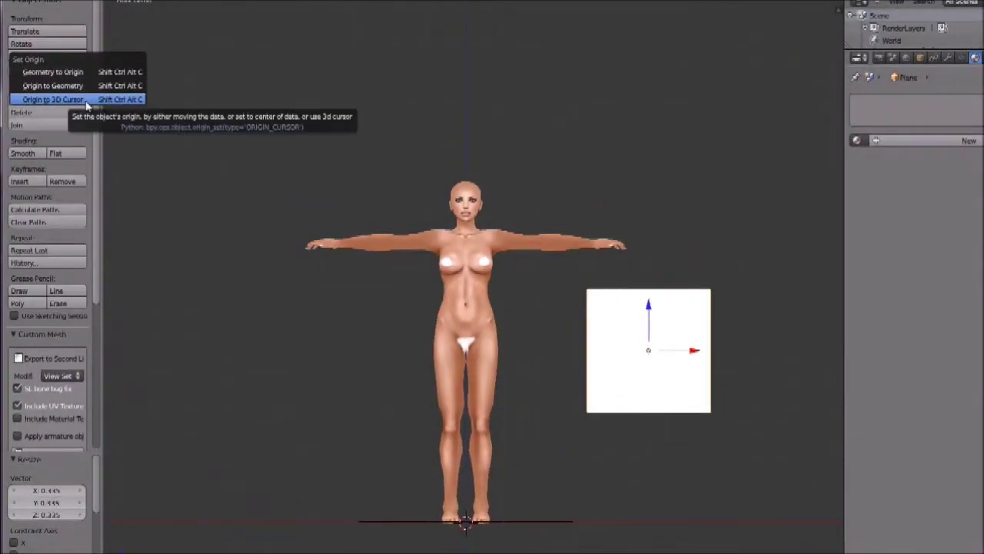
pyautogui.click(86, 101)
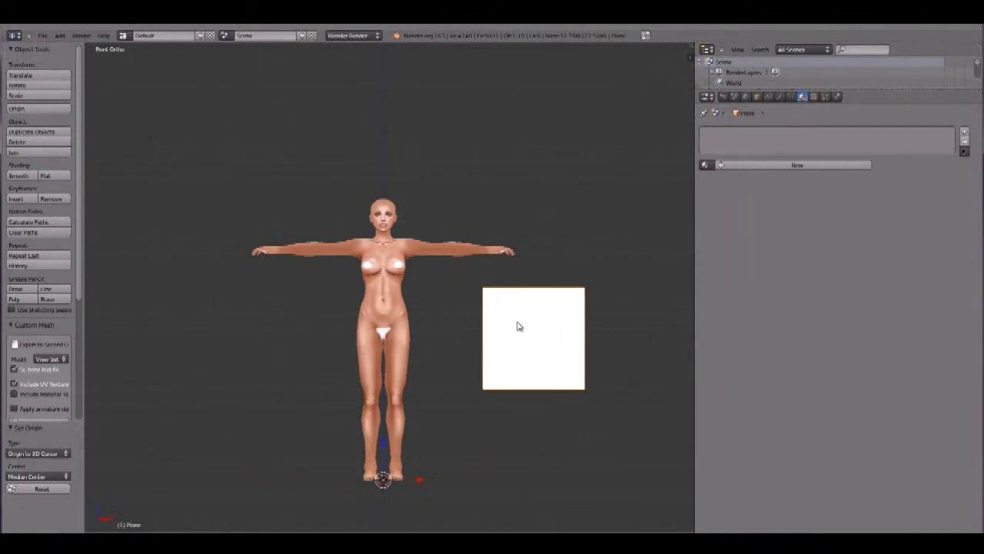
# - In Edit Mode, delete all of the plane's vertices except the upper one nearest the body, and move that one about 0.37 along X toward the torso
pyautogui.click(165, 531)
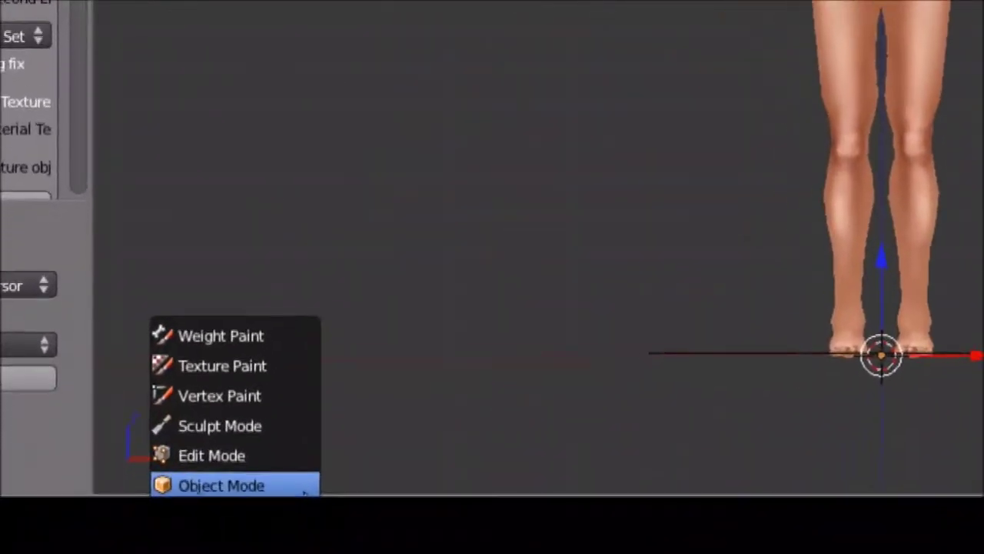
pyautogui.click(284, 459)
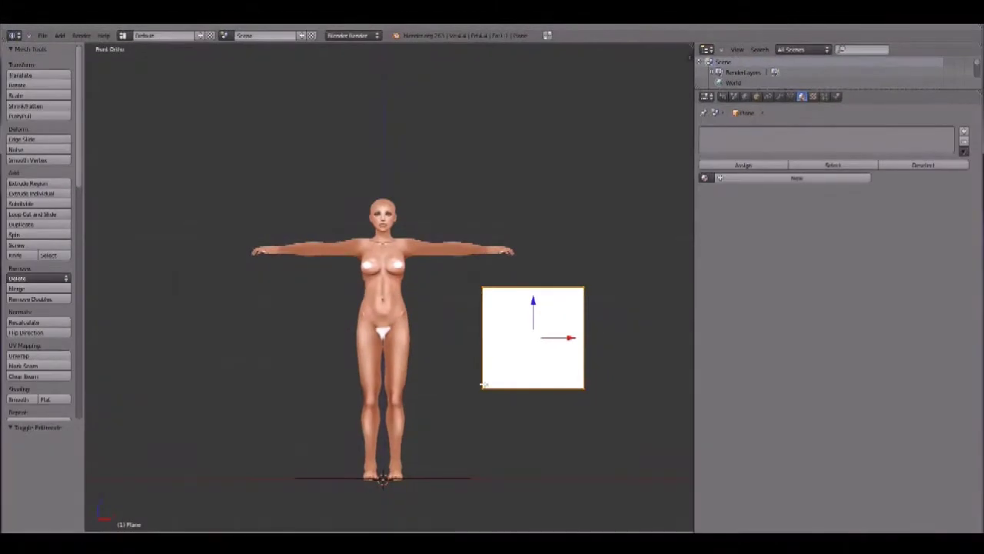
pyautogui.rightClick(483, 386)
pyautogui.keyDown('shift'); pyautogui.rightClick(585, 289); pyautogui.keyUp('shift')
pyautogui.keyDown('shift'); pyautogui.rightClick(585, 385); pyautogui.keyUp('shift')
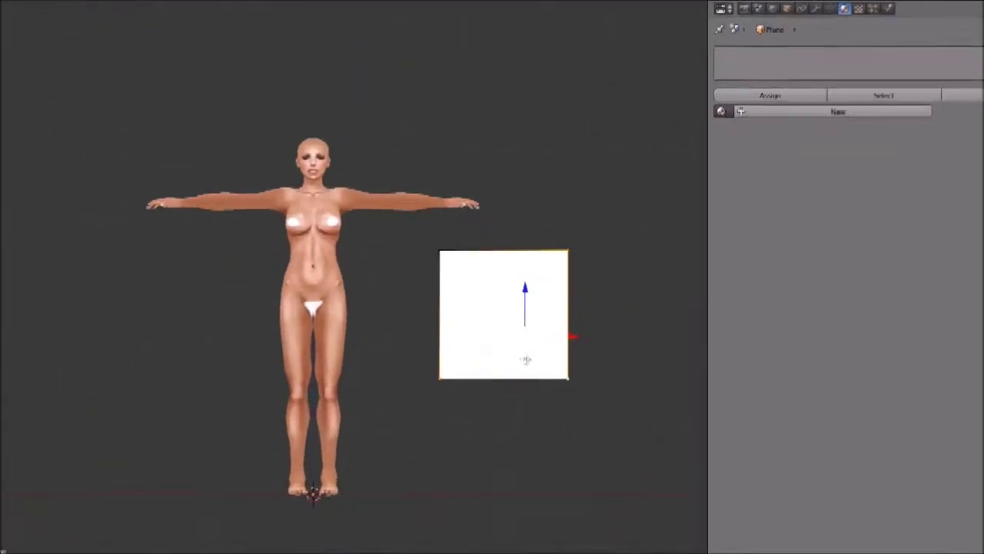
pyautogui.press('x')
pyautogui.click(550, 373)
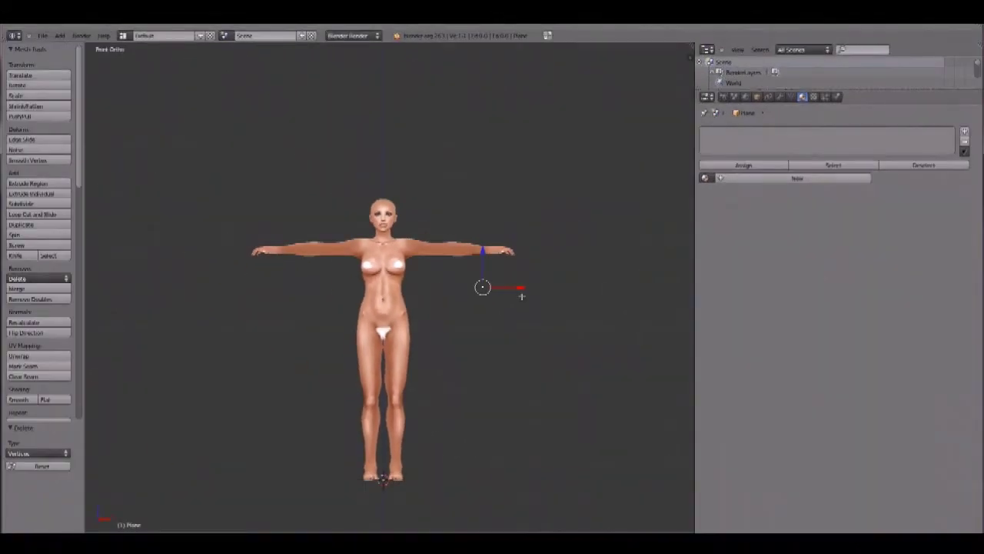
pyautogui.moveTo(521, 289); pyautogui.dragTo(465, 290)
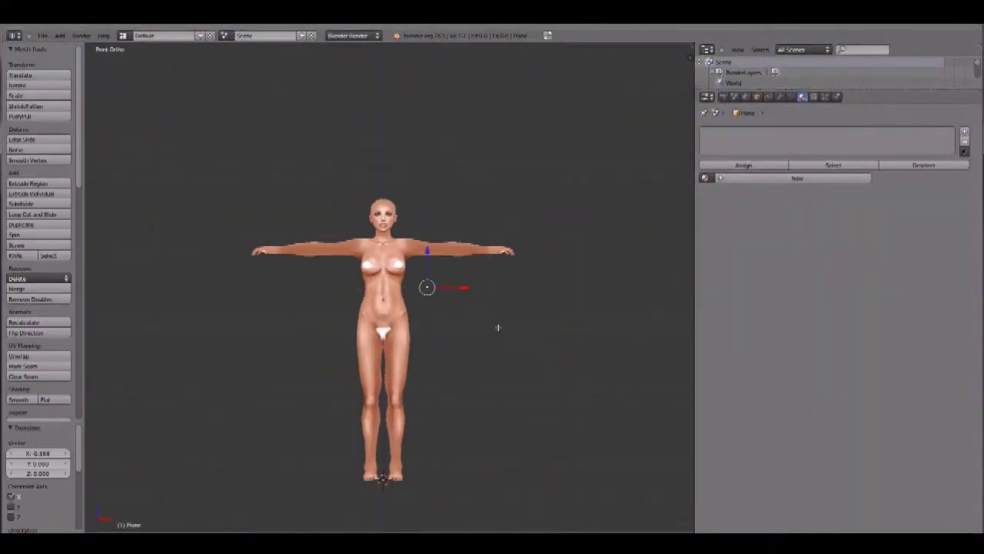
# - Split the 3D view vertically into two viewports, hide the tool shelf in the new one and widen it
pyautogui.rightClick(563, 41)
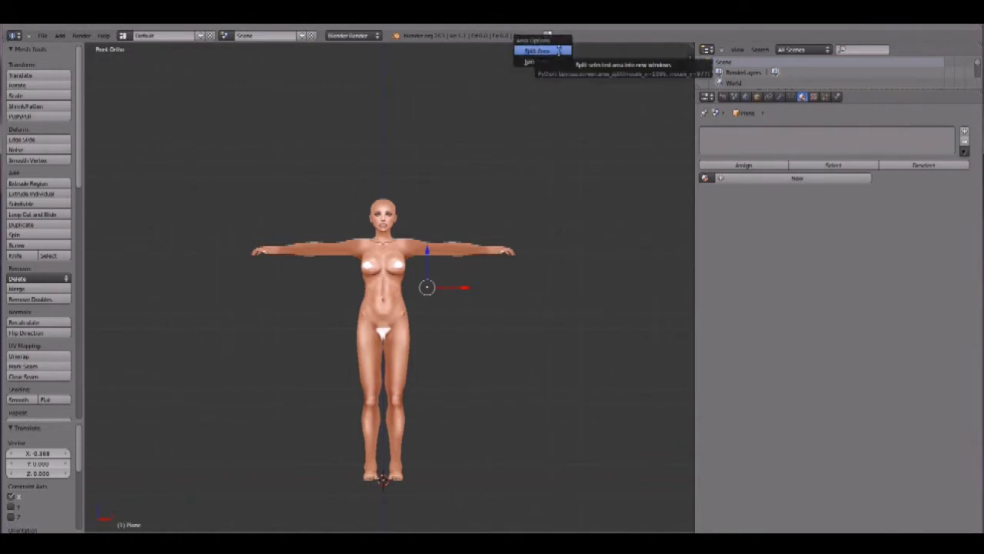
pyautogui.click(559, 51)
pyautogui.click(465, 106)
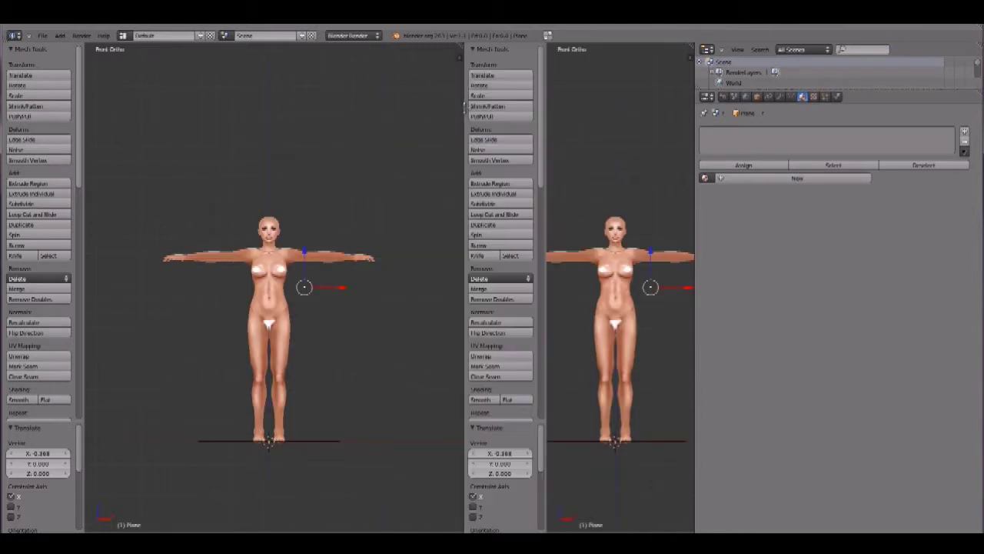
pyautogui.press('n')
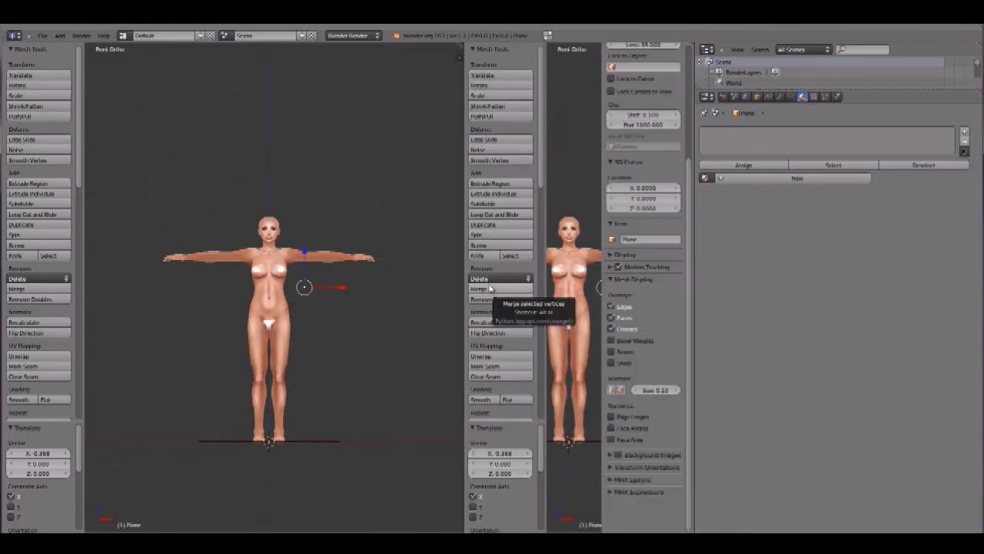
pyautogui.press('n')
pyautogui.moveTo(539, 337); pyautogui.dragTo(446, 341)
pyautogui.moveTo(693, 333); pyautogui.dragTo(919, 334)
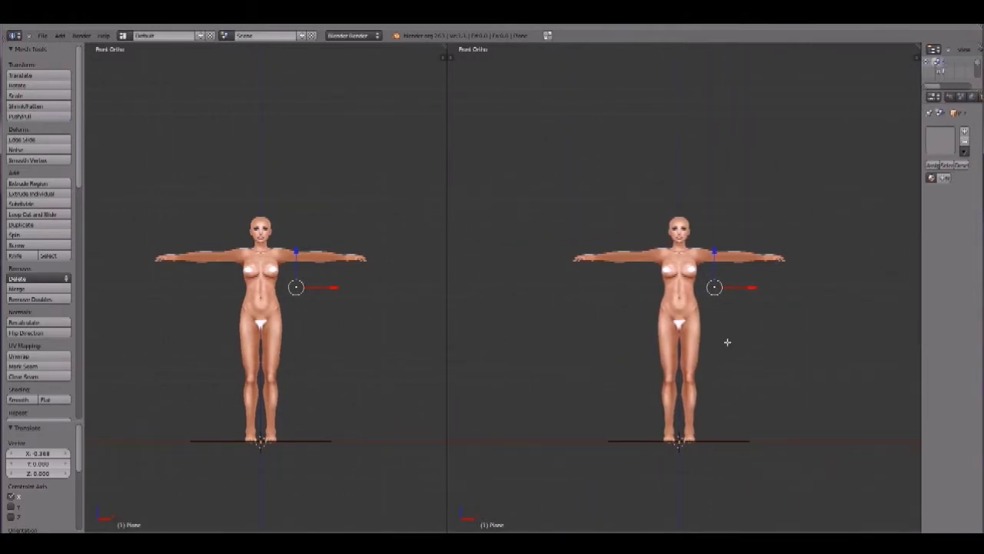
# - Switch the new viewport to right side view and move the vertex up to the back of the neck
pyautogui.press('KP_3')
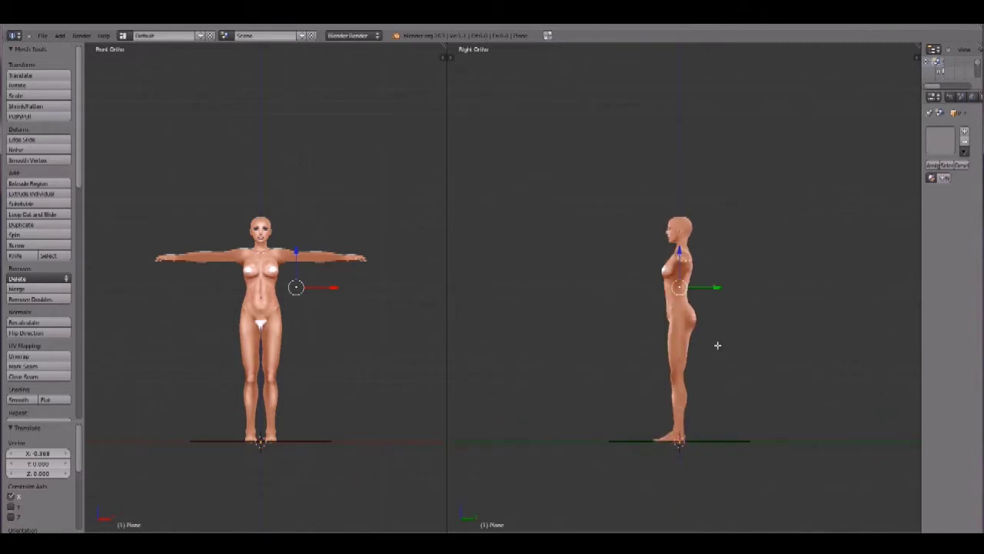
pyautogui.scroll(5, 718, 345)
pyautogui.keyDown('shift'); pyautogui.moveTo(677, 289); pyautogui.dragTo(590, 385, button='middle'); pyautogui.keyUp('shift')
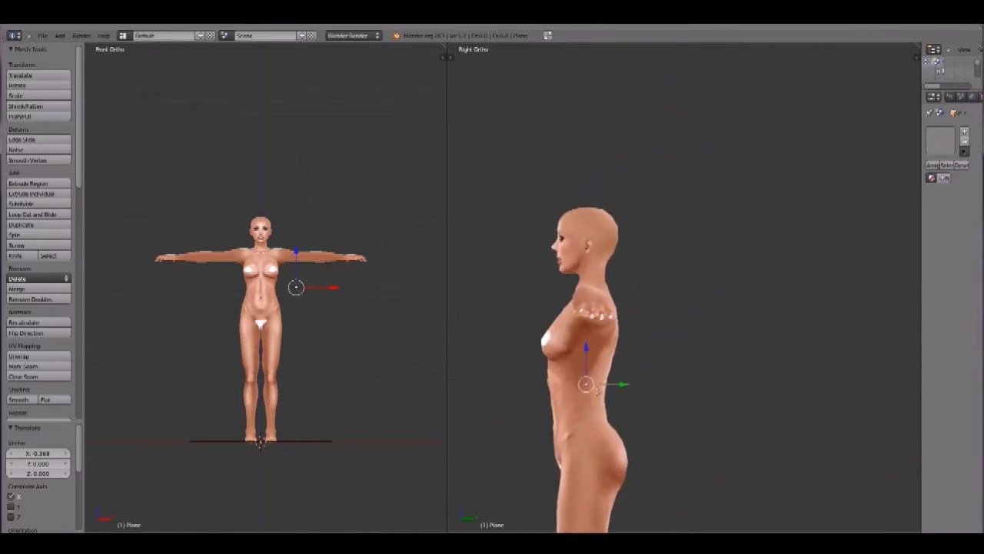
pyautogui.press('g')
pyautogui.click(616, 284)
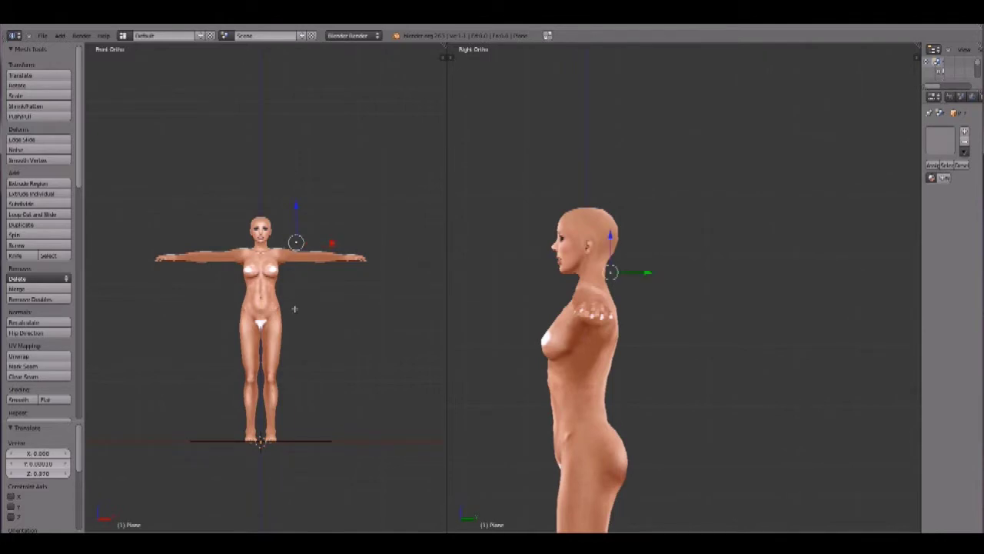
# - In the front viewport, move the vertex along X to the neck, switch to back view and shift it toward the neck's midline
pyautogui.scroll(7, 282, 236)
pyautogui.keyDown('shift'); pyautogui.scroll(6, 407, 360); pyautogui.keyUp('shift')
pyautogui.moveTo(416, 347); pyautogui.dragTo(286, 354)
pyautogui.click(254, 361)
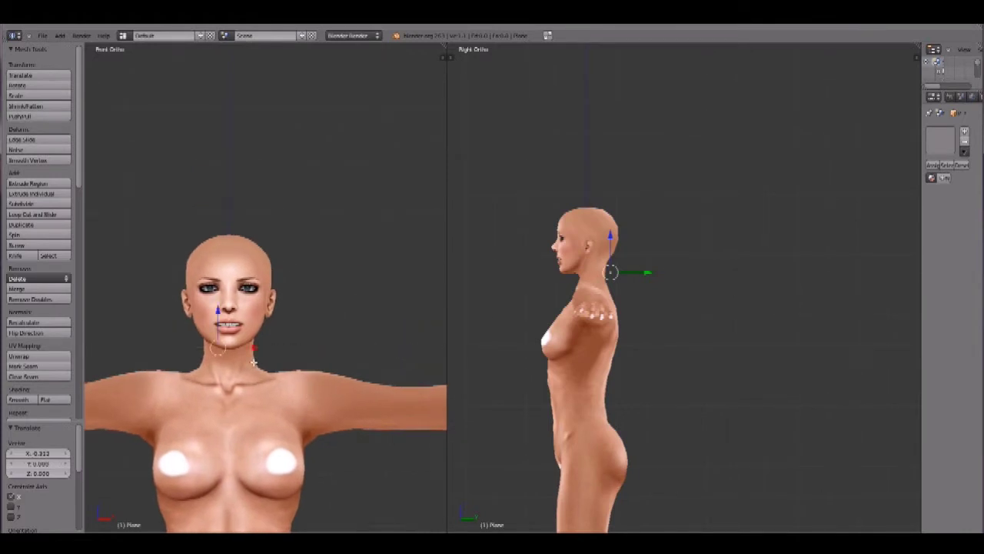
pyautogui.press('ctrl+KP_1')
pyautogui.press('g')
pyautogui.press('x')
pyautogui.click(265, 349)
pyautogui.scroll(8, 270, 346)
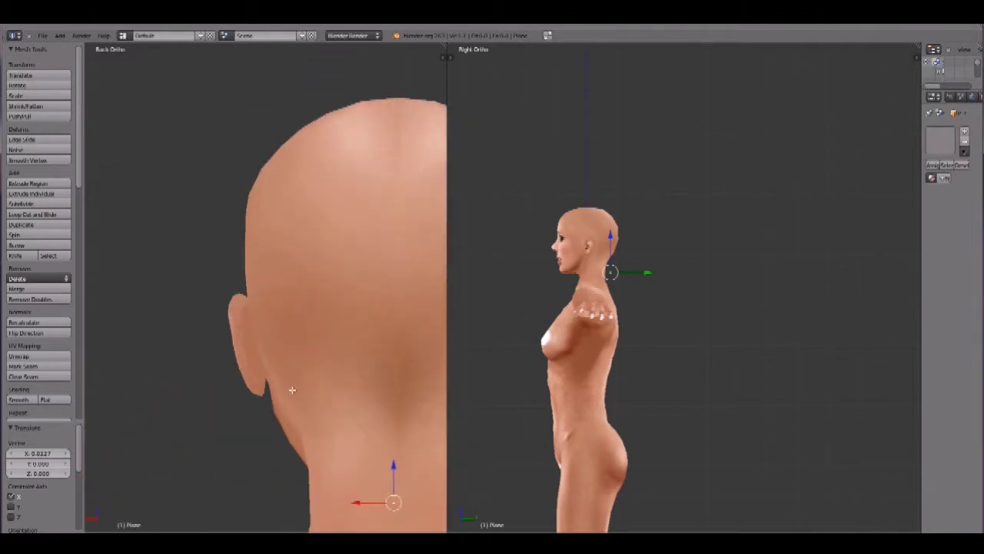
# - Fine-tune the vertex along X onto the neck's midline and lower it about 0.014 along Z
pyautogui.press('g')
pyautogui.press('x')
pyautogui.click(290, 247)
pyautogui.press('g')
pyautogui.press('z')
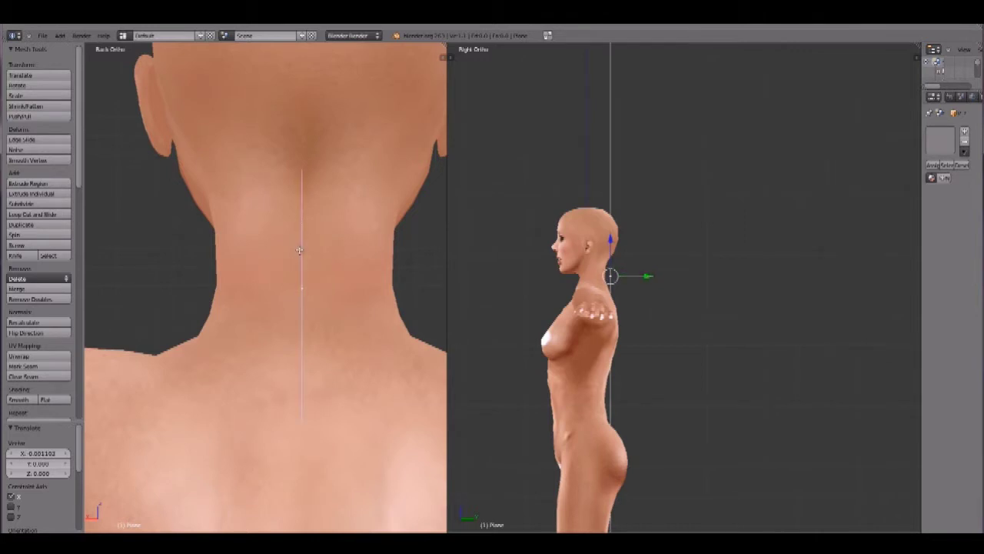
pyautogui.click(300, 251)
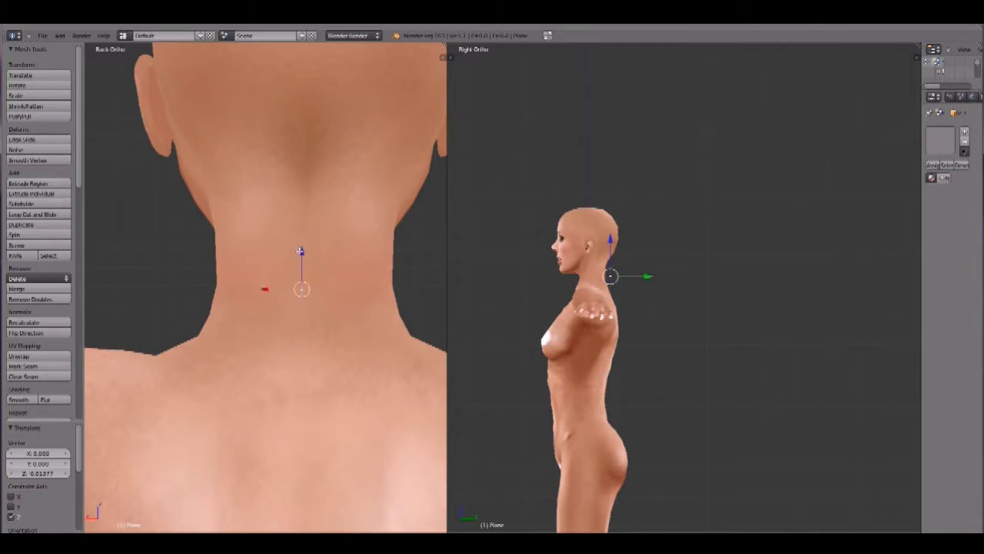
# - Extrude the vertex about 0.019 downward and align both vertices vertically by scaling them to 0 along X
pyautogui.moveTo(306, 295); pyautogui.dragTo(306, 329)
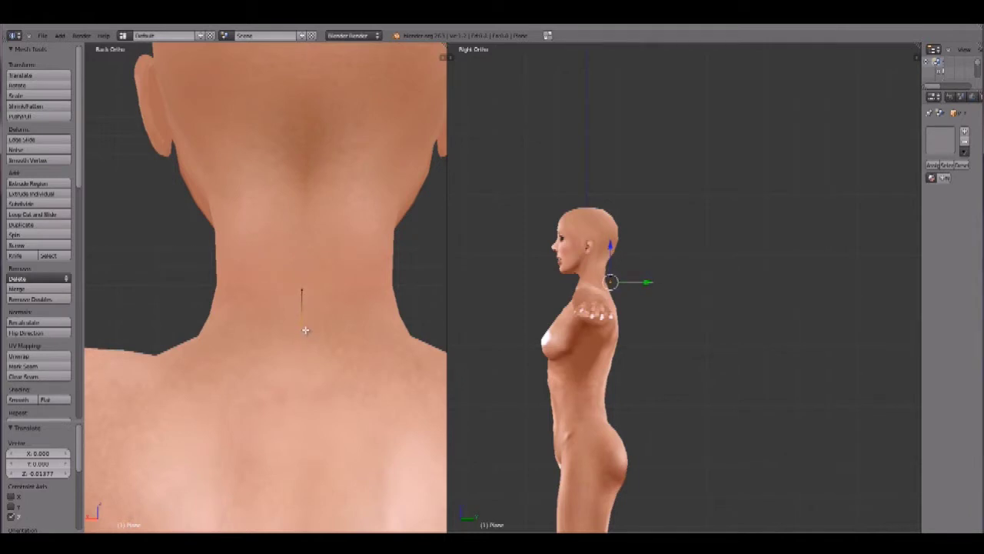
pyautogui.click(306, 331)
pyautogui.keyDown('shift'); pyautogui.rightClick(302, 289); pyautogui.keyUp('shift')
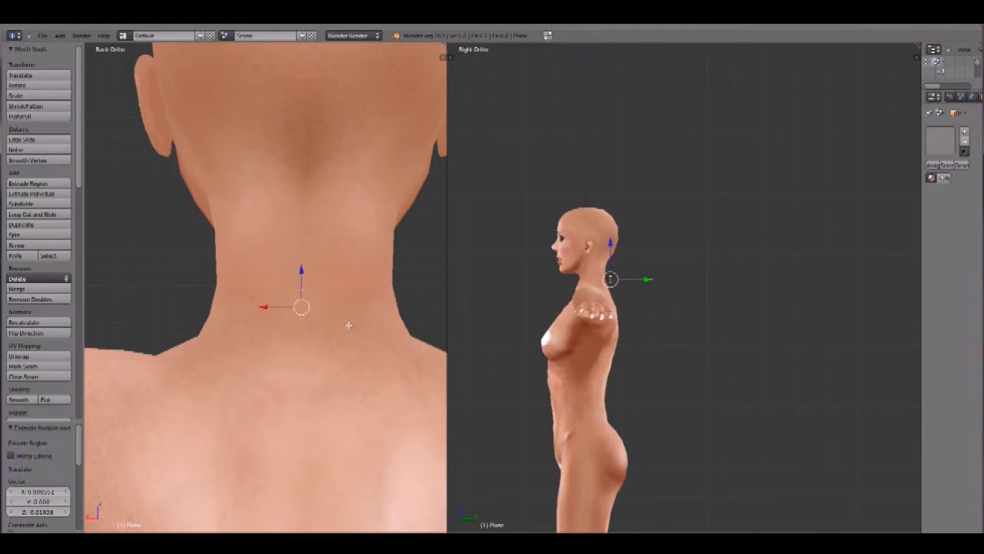
pyautogui.press('s')
pyautogui.press('x')
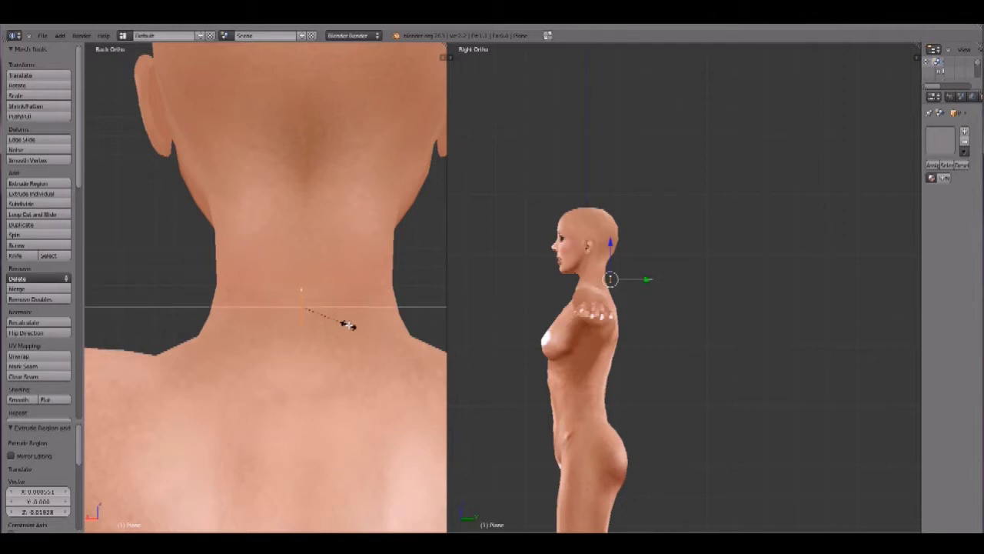
pyautogui.press('0')
pyautogui.press('Return')
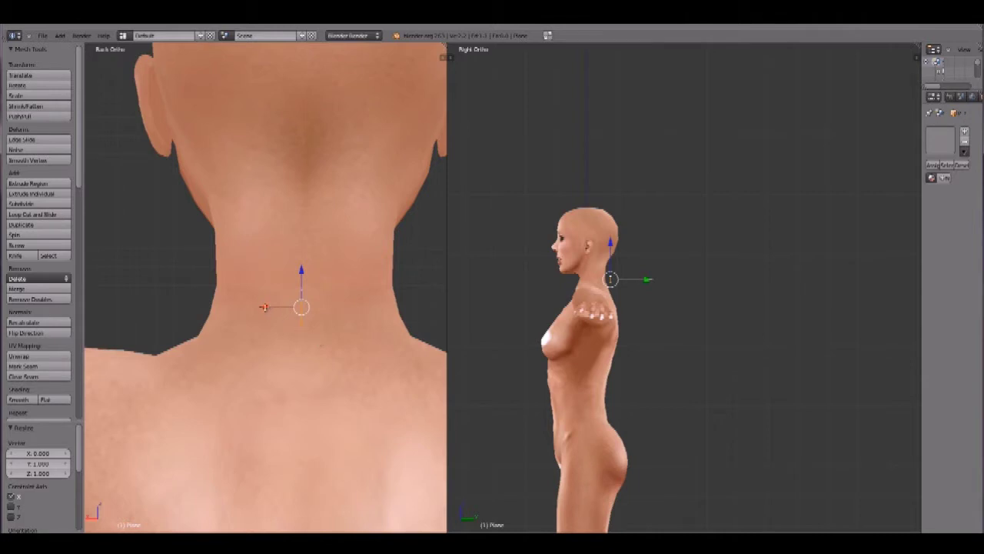
# - Move the short edge about 0.019 along X off the neck's midline and widen the properties editor
pyautogui.press('g')
pyautogui.press('x')
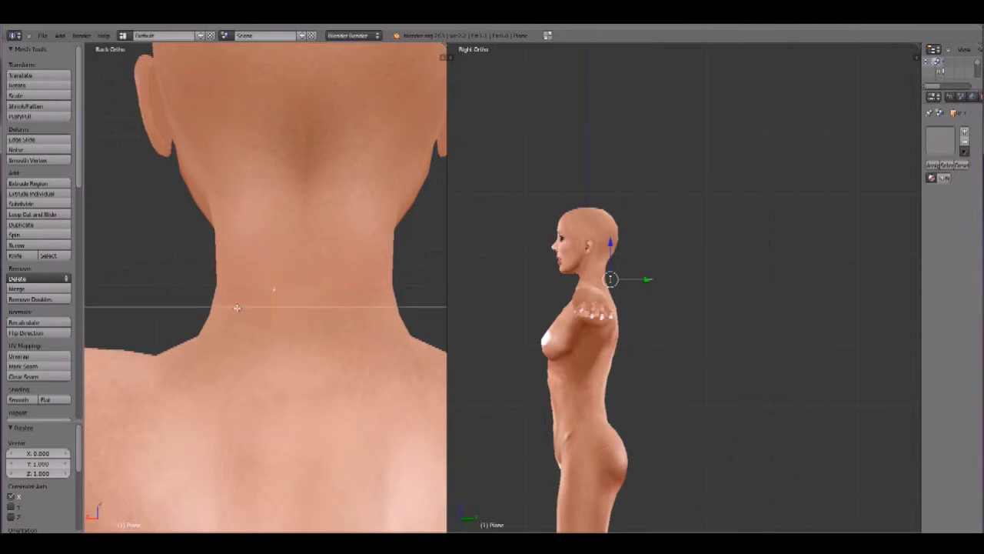
pyautogui.click(237, 308)
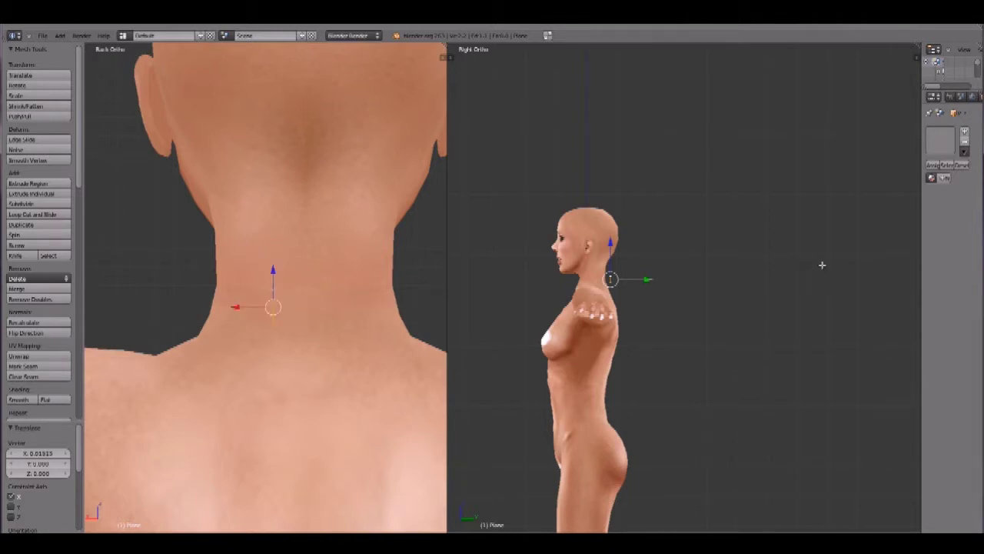
pyautogui.moveTo(919, 291); pyautogui.dragTo(756, 287)
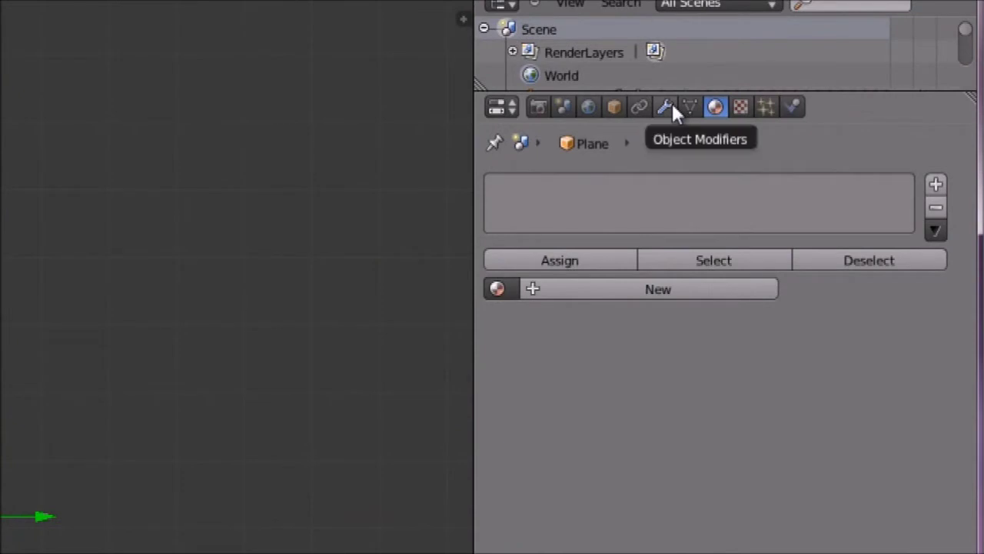
# - Add a Mirror modifier to the plane and mirror it across the X axis
pyautogui.click(672, 106)
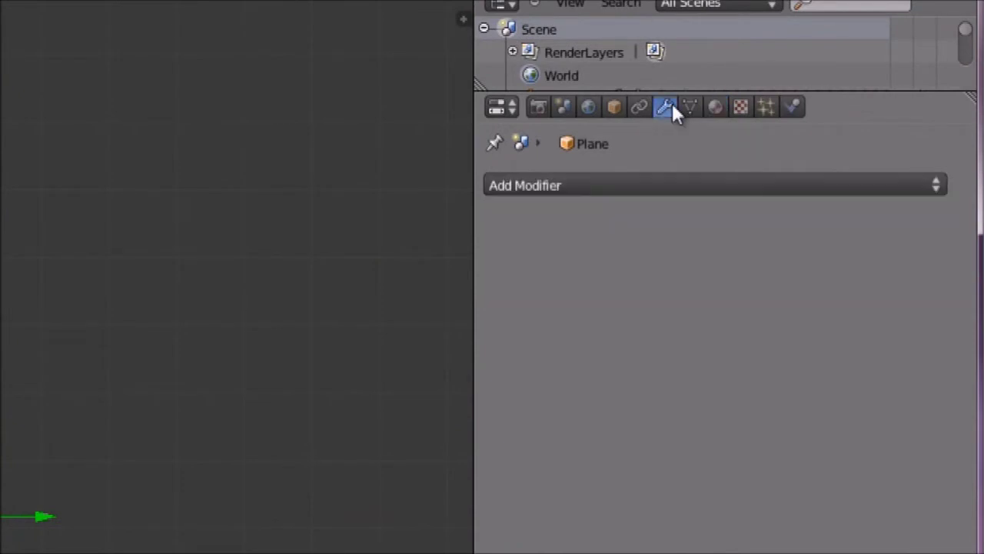
pyautogui.click(676, 184)
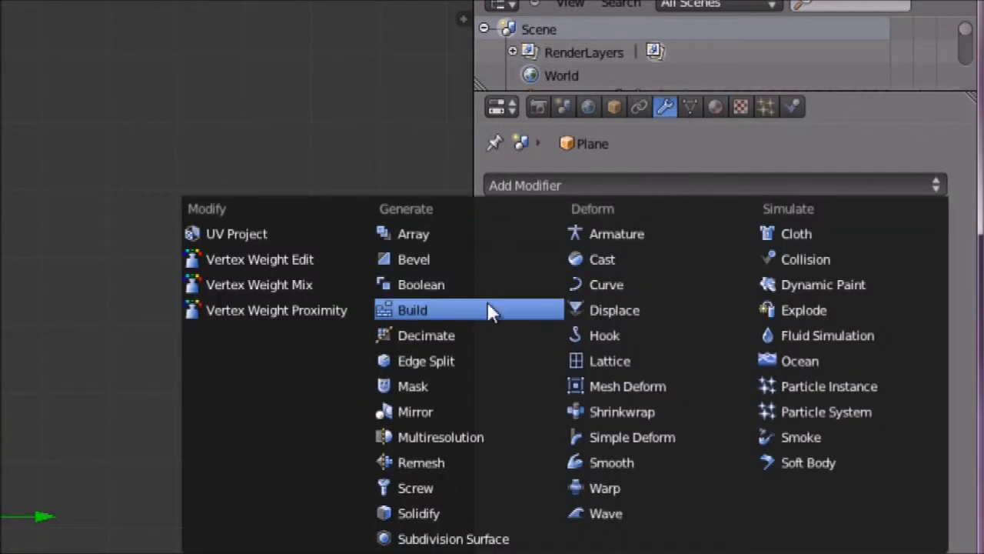
pyautogui.click(442, 409)
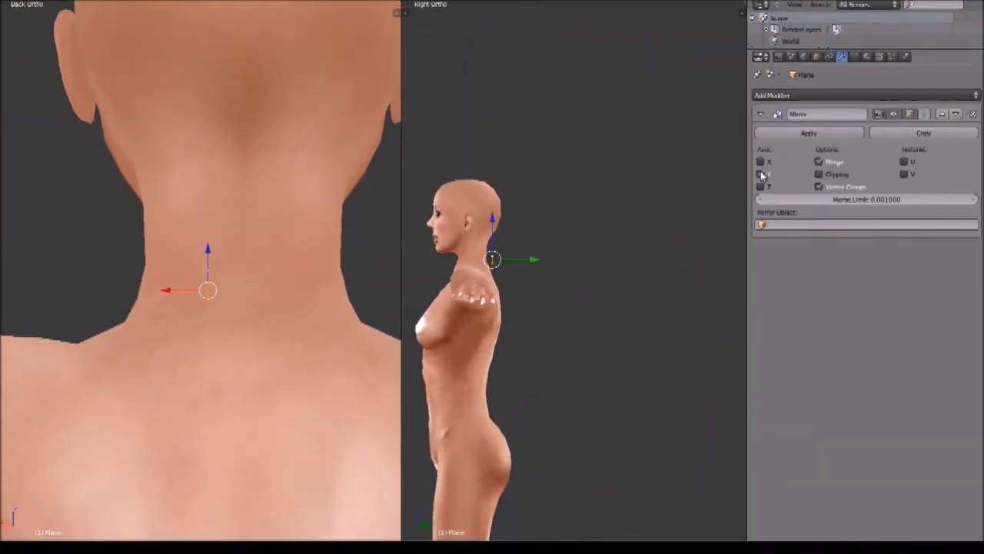
pyautogui.click(761, 162)
# - Display the Mirror modifier's result in Edit Mode and check the mirrored edge in wireframe
pyautogui.moveTo(276, 326); pyautogui.dragTo(92, 329, button='middle')
pyautogui.press('z')
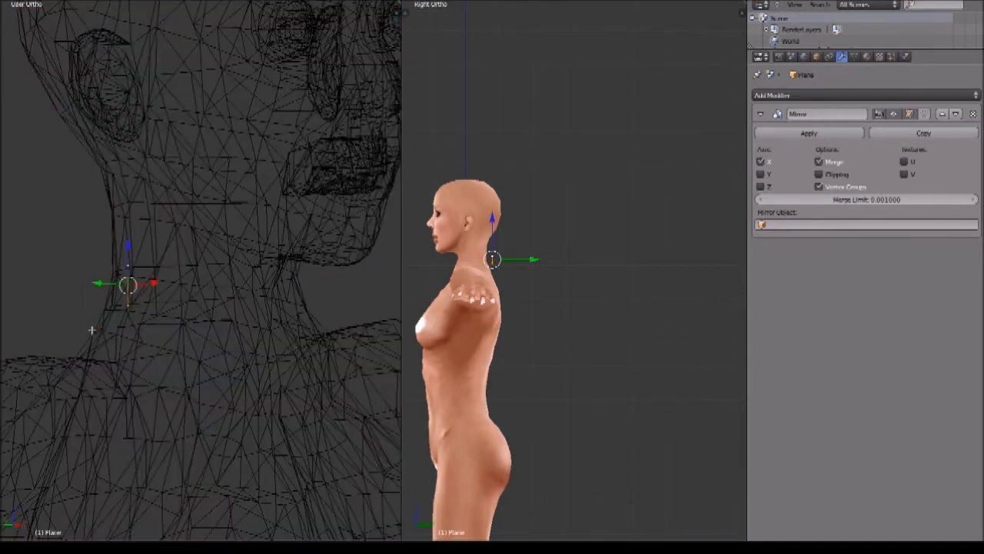
pyautogui.moveTo(170, 316)
pyautogui.mouseDown(button='middle')
pyautogui.moveTo(197, 336)
pyautogui.moveTo(185, 341)
pyautogui.moveTo(224, 350)
pyautogui.moveTo(231, 366)
pyautogui.moveTo(213, 362)
pyautogui.moveTo(213, 347)
pyautogui.mouseUp(button='middle')
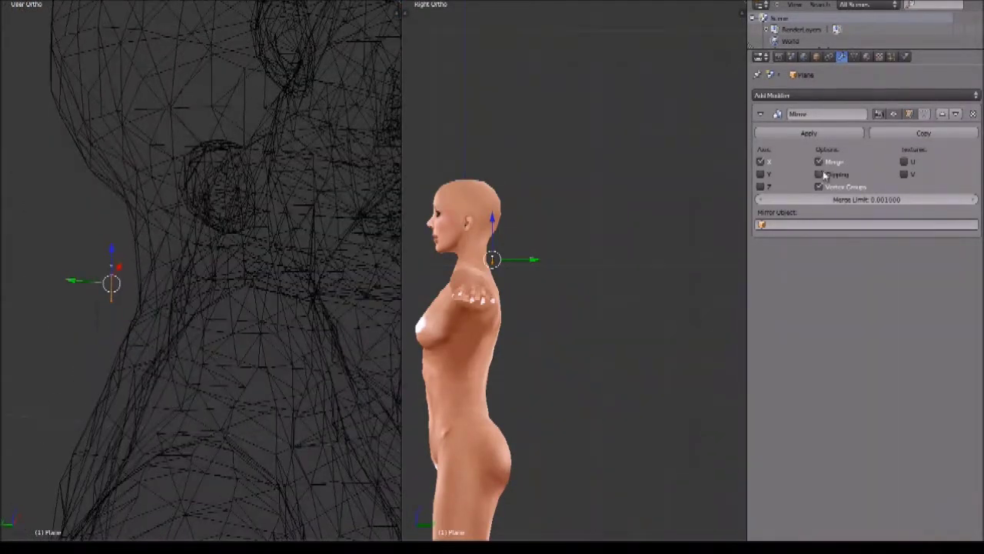
pyautogui.click(910, 114)
pyautogui.click(909, 114)
pyautogui.moveTo(199, 401); pyautogui.dragTo(306, 365, button='middle')
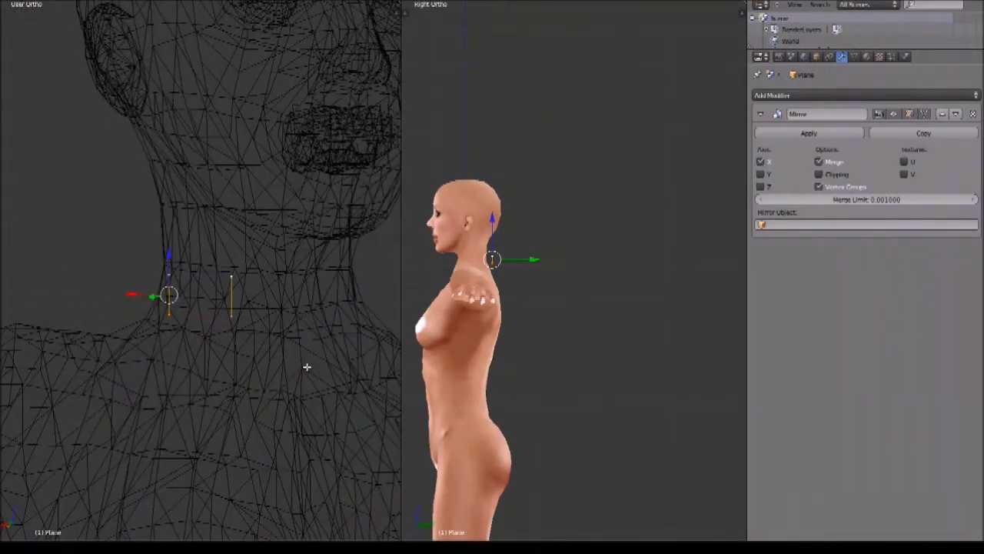
# - Set the neck viewport to Texture shading, widen it and align it to the back view
pyautogui.press('z')
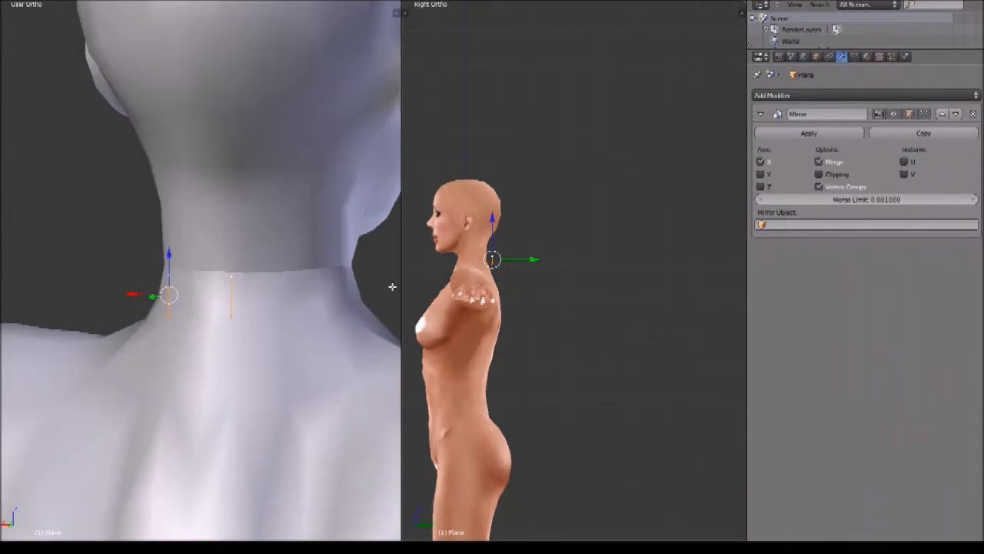
pyautogui.click(101, 535)
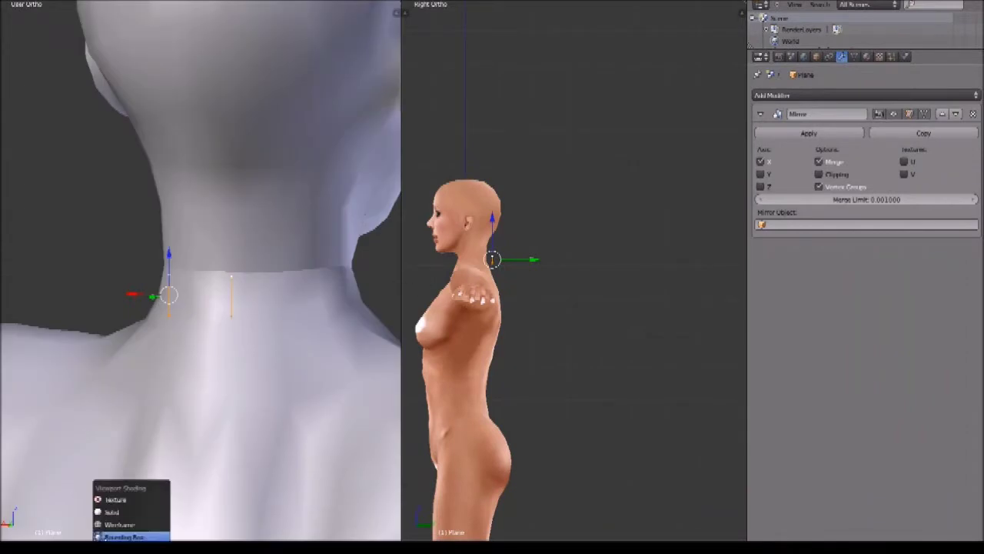
pyautogui.click(115, 500)
pyautogui.moveTo(413, 298); pyautogui.dragTo(574, 298)
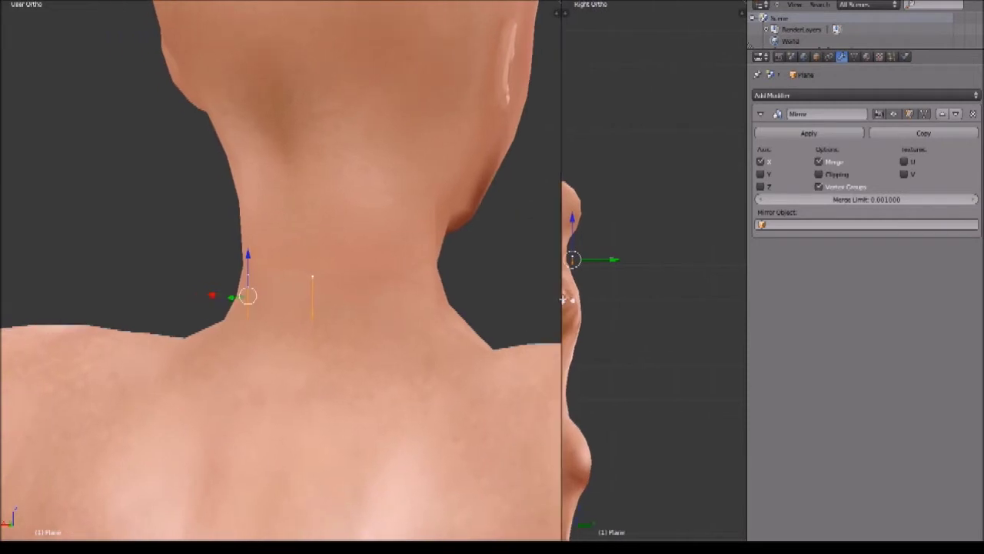
pyautogui.scroll(2, 328, 310)
pyautogui.keyDown('shift'); pyautogui.moveTo(321, 354); pyautogui.dragTo(361, 346, button='middle'); pyautogui.keyUp('shift')
pyautogui.press('KP_1')
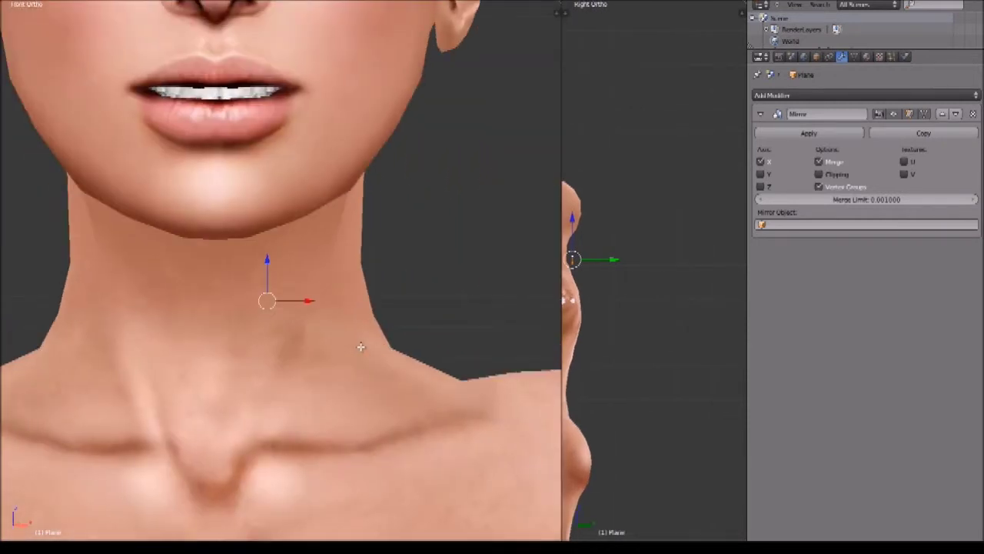
pyautogui.press('ctrl+KP_1')
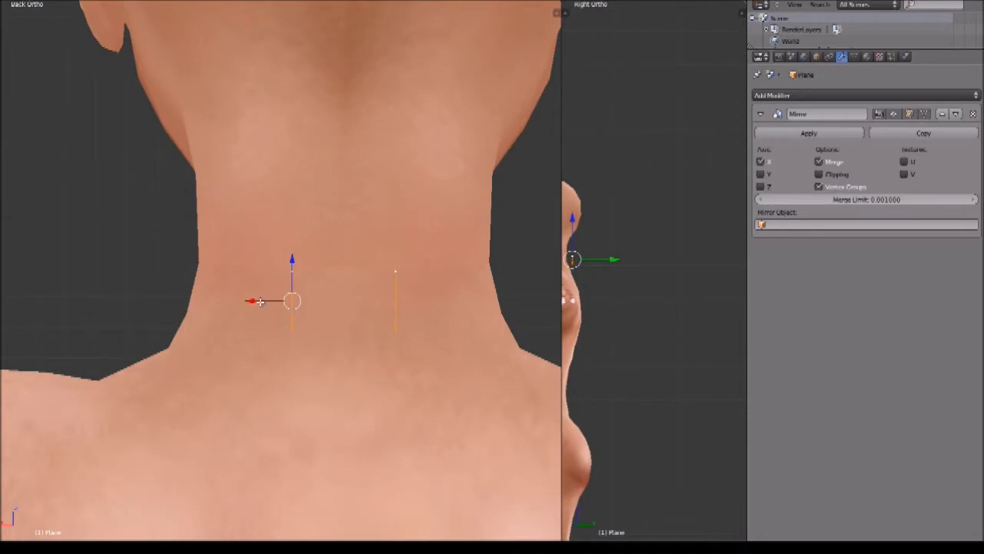
# - Enable clipping on the Mirror modifier, move the edge along X onto the midline and try an extrusion
pyautogui.moveTo(254, 299); pyautogui.dragTo(285, 299)
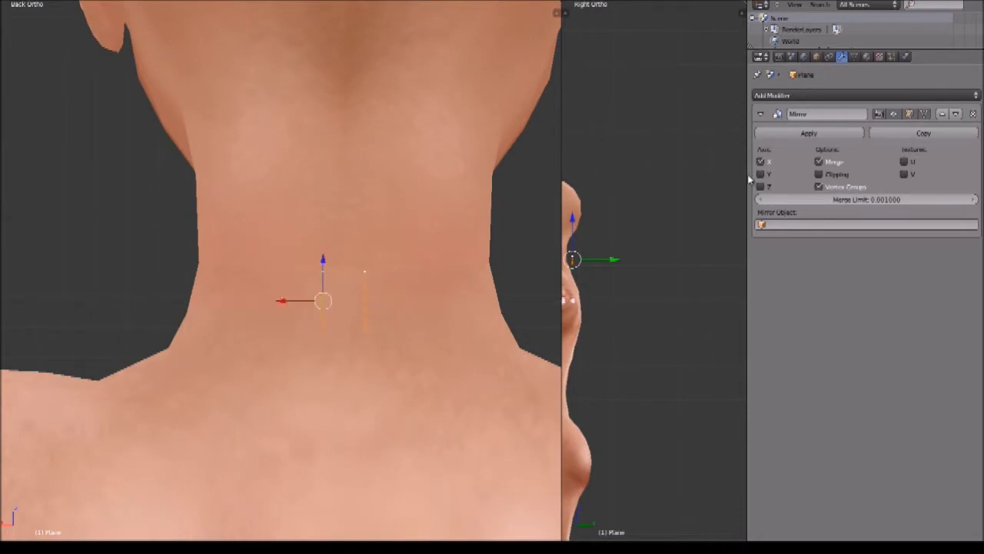
pyautogui.click(820, 175)
pyautogui.moveTo(281, 300); pyautogui.dragTo(306, 301)
pyautogui.press('e')
pyautogui.click(278, 295)
pyautogui.hotkey('ctrl', 'z')
pyautogui.moveTo(327, 275); pyautogui.dragTo(343, 293, button='middle')
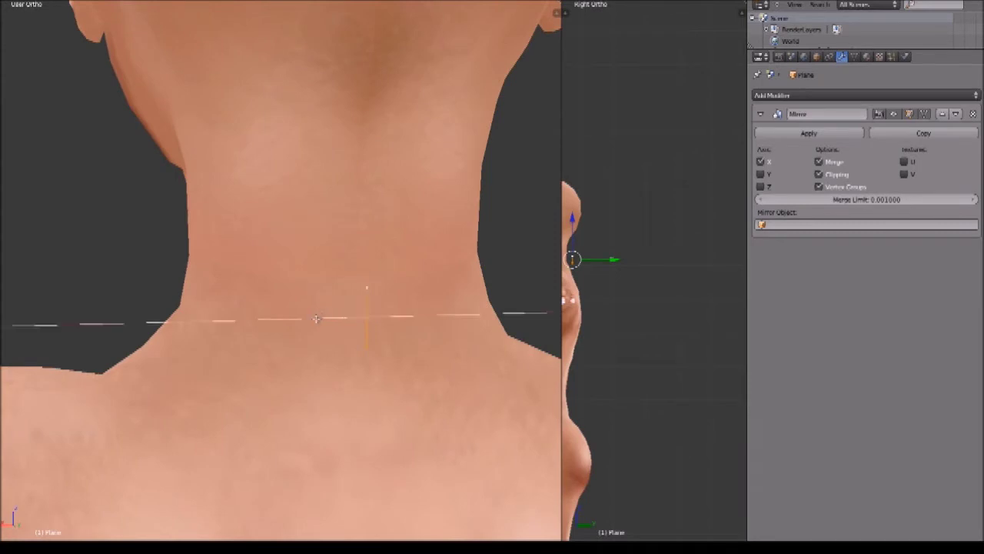
# - Disable the Mirror modifier's clipping and move the edge along X off the neck's midline
pyautogui.click(819, 174)
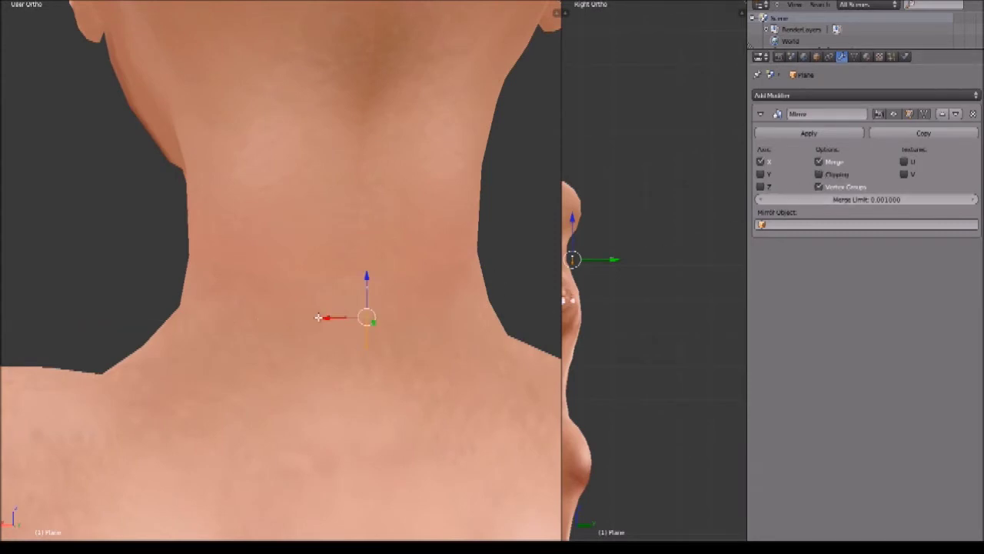
pyautogui.moveTo(326, 318); pyautogui.dragTo(286, 316)
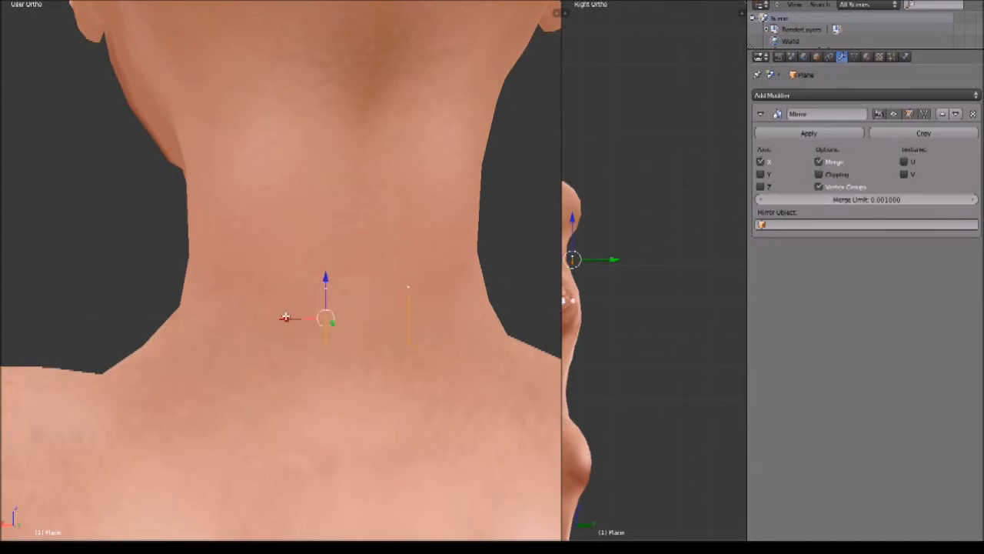
# - In back view, enable the Mirror modifier's clipping and extrude the edge's upper and lower vertices to the midline
pyautogui.rightClick(327, 289)
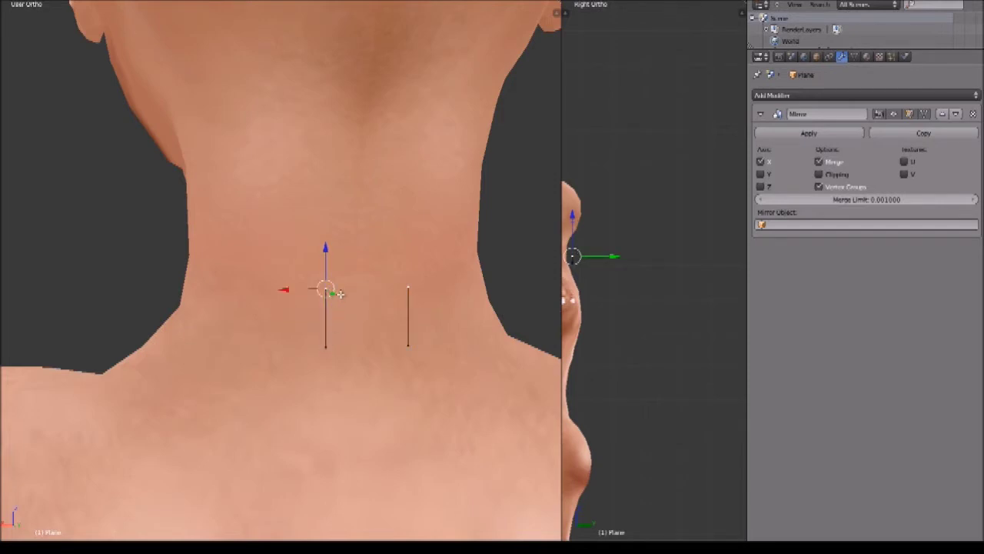
pyautogui.press('ctrl+KP_1')
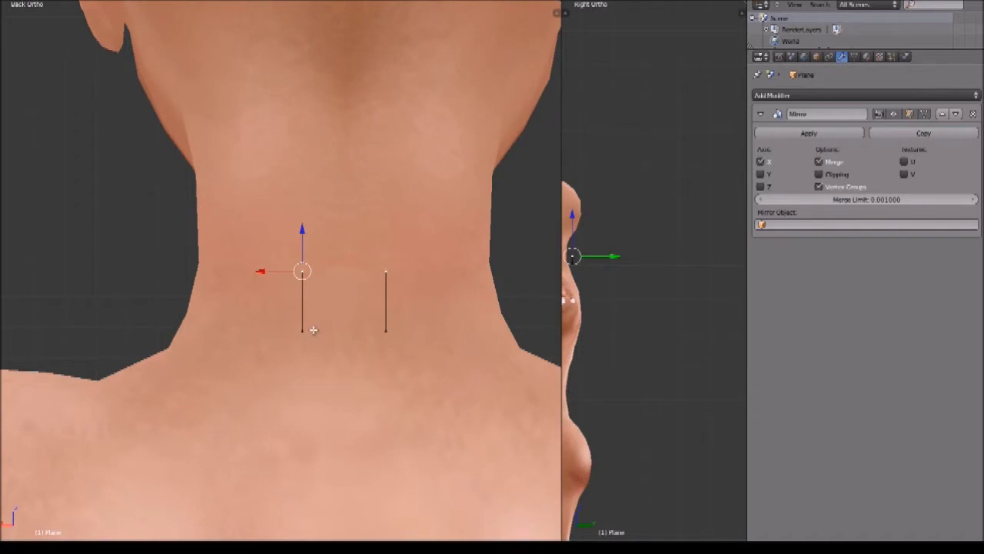
pyautogui.press('e')
pyautogui.click(356, 275)
pyautogui.click(818, 175)
pyautogui.press('e')
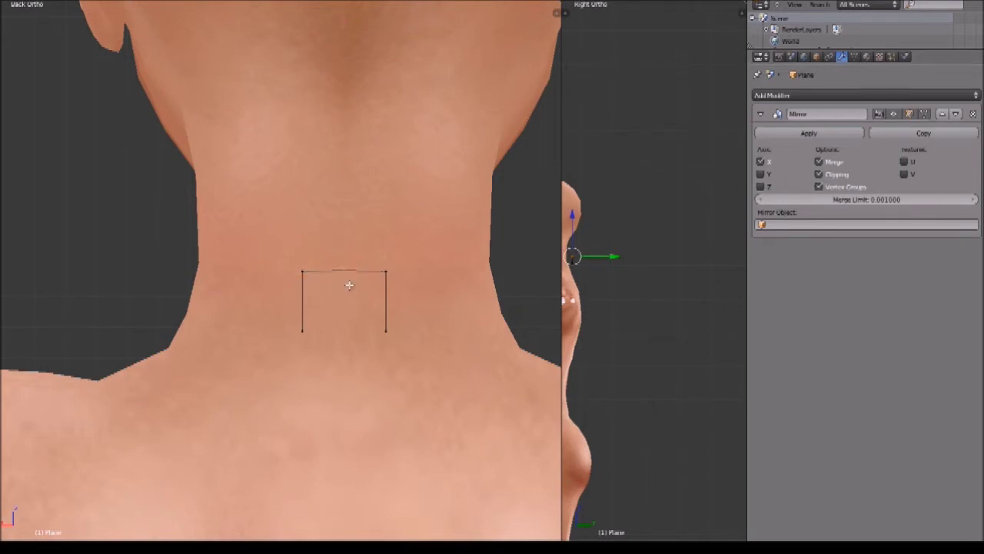
pyautogui.rightClick(311, 328)
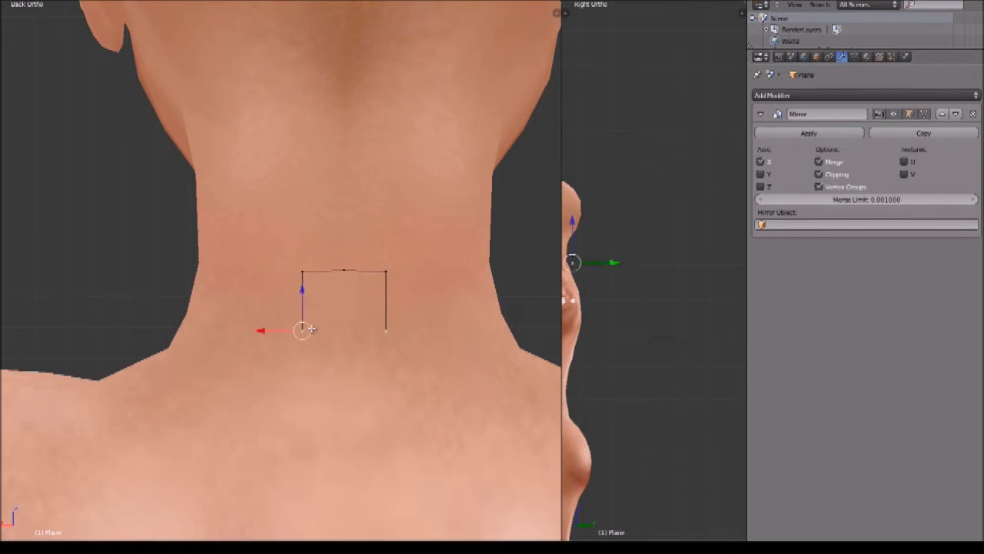
pyautogui.rightClick(346, 270)
pyautogui.keyDown('shift'); pyautogui.rightClick(346, 330); pyautogui.keyUp('shift')
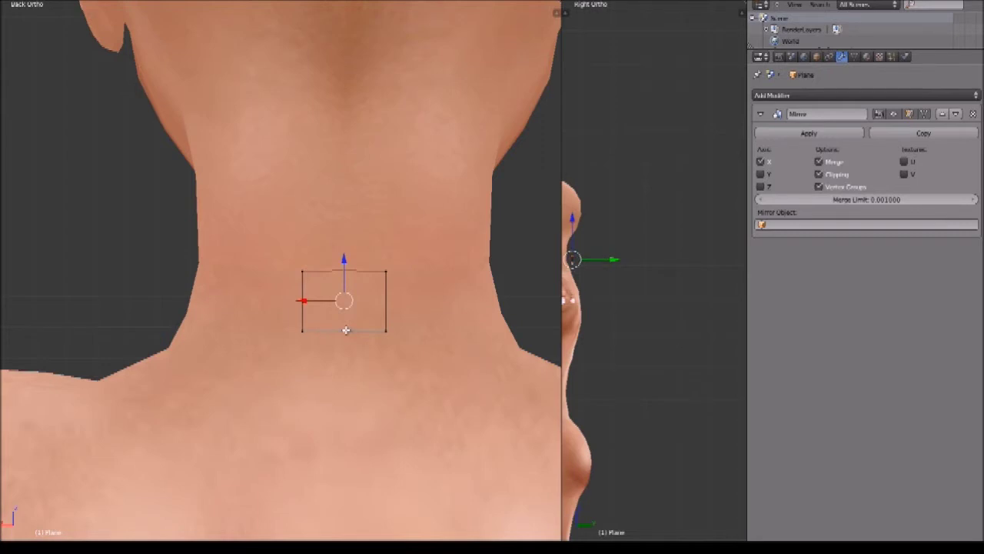
# - Fill the four vertices between the edge and the midline with a face
pyautogui.rightClick(303, 328)
pyautogui.keyDown('shift'); pyautogui.rightClick(302, 271); pyautogui.keyUp('shift')
pyautogui.keyDown('shift'); pyautogui.rightClick(343, 271); pyautogui.keyUp('shift')
pyautogui.keyDown('shift'); pyautogui.rightClick(344, 328); pyautogui.keyUp('shift')
pyautogui.press('f')
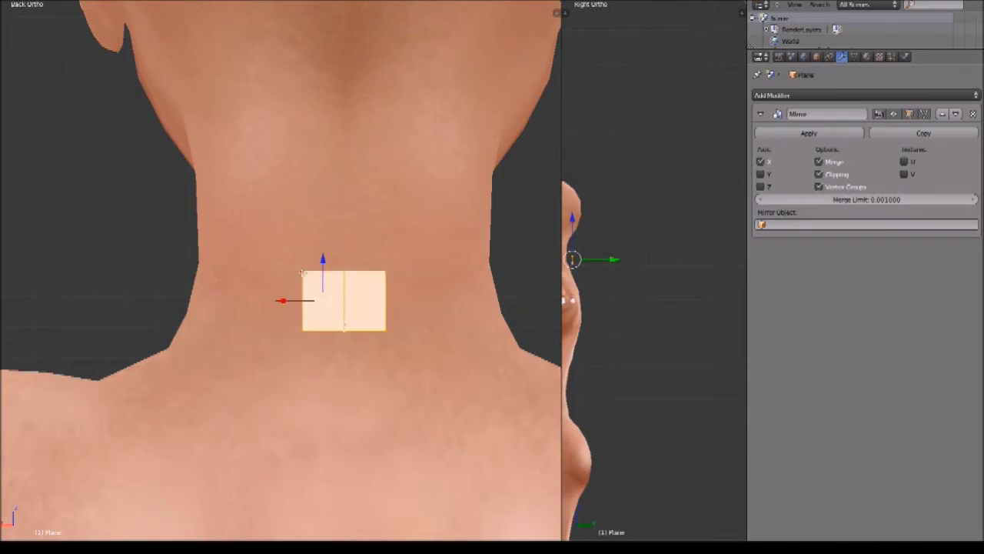
# - Extrude the face's outer vertical edge outward across the nape to add a second face
pyautogui.rightClick(302, 273)
pyautogui.keyDown('shift'); pyautogui.rightClick(305, 331); pyautogui.keyUp('shift')
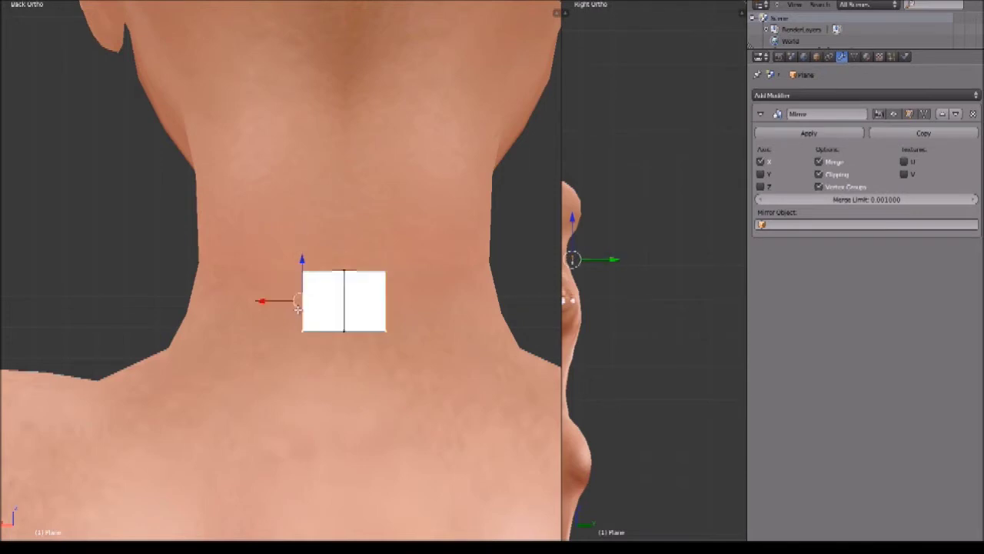
pyautogui.press('e')
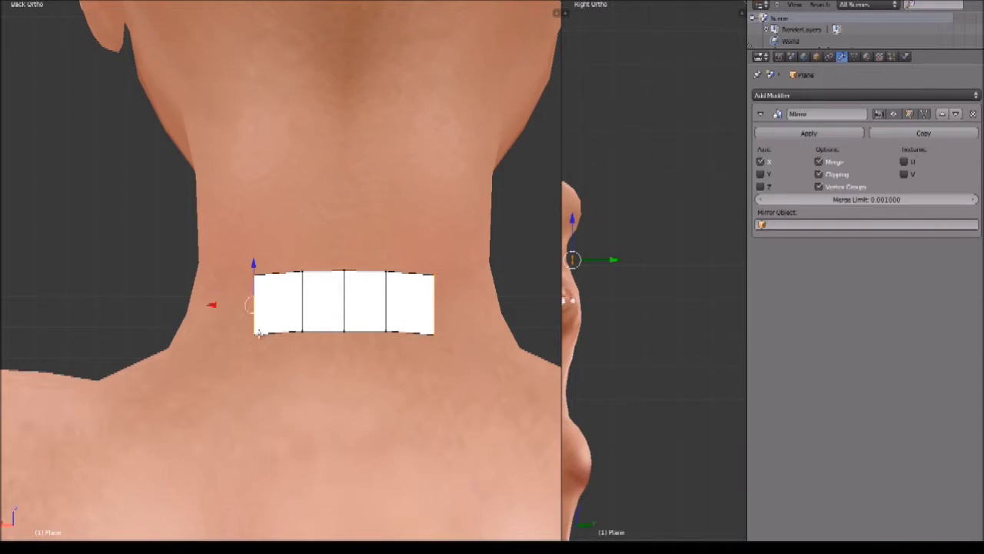
# - Select all the strip's vertices and move the strip along Y toward the back of the neck
pyautogui.moveTo(188, 333); pyautogui.dragTo(283, 395, button='middle')
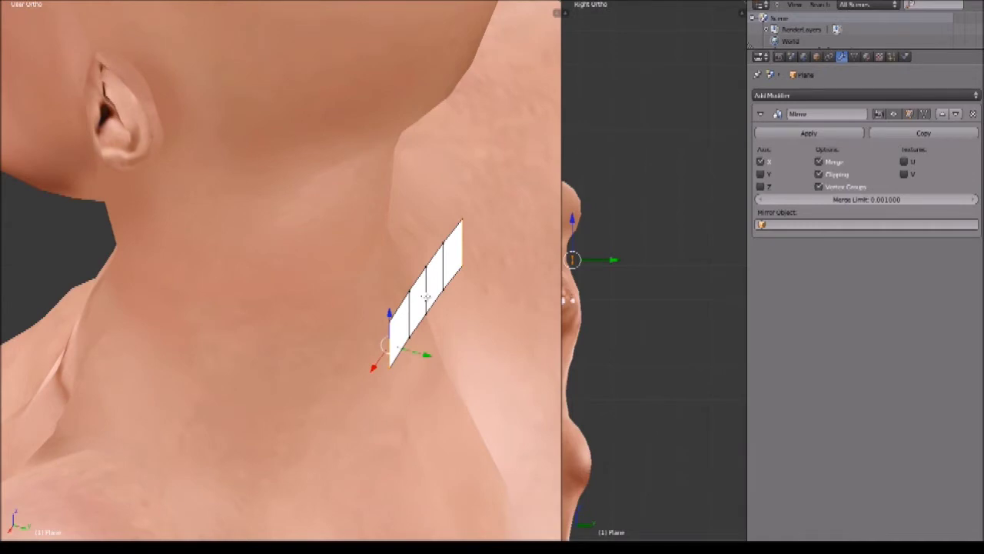
pyautogui.rightClick(426, 297)
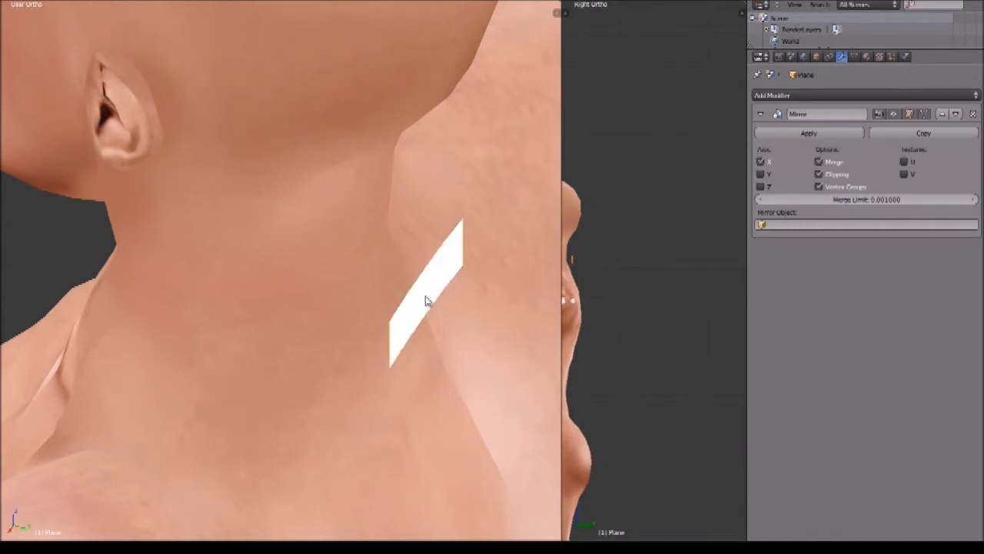
pyautogui.rightClick(426, 298)
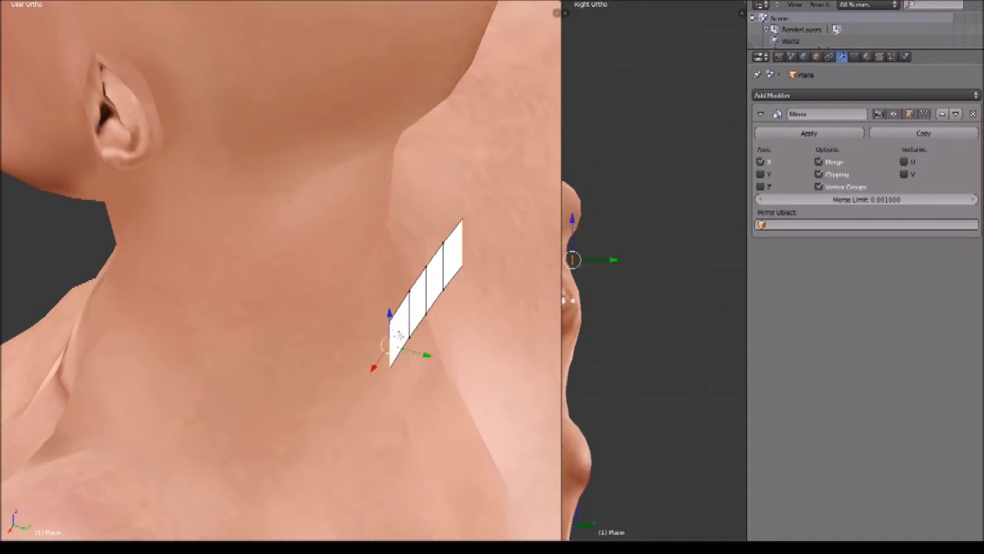
pyautogui.rightClick(429, 271)
pyautogui.keyDown('shift'); pyautogui.rightClick(414, 297); pyautogui.keyUp('shift')
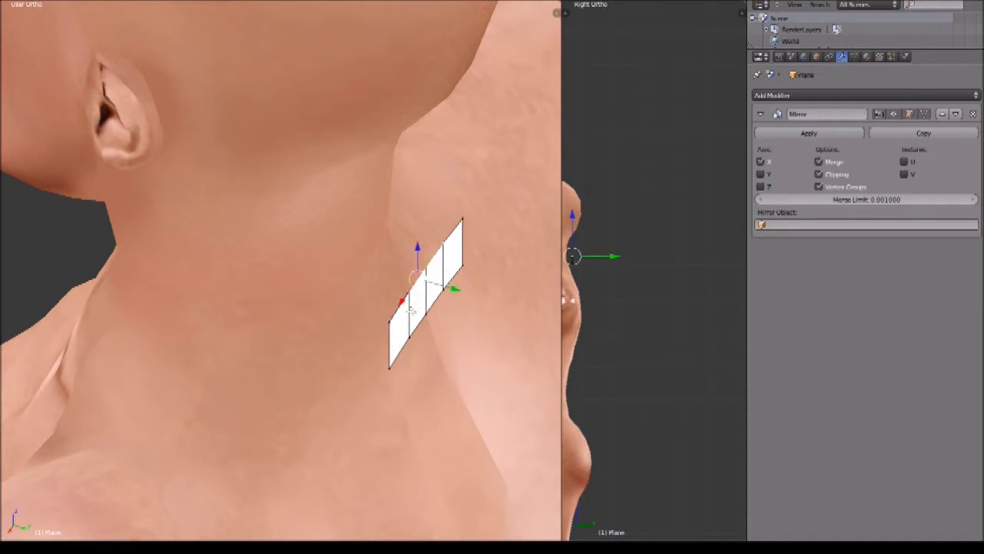
pyautogui.keyDown('shift'); pyautogui.rightClick(393, 322); pyautogui.keyUp('shift')
pyautogui.keyDown('shift'); pyautogui.rightClick(393, 365); pyautogui.keyUp('shift')
pyautogui.keyDown('shift'); pyautogui.rightClick(410, 336); pyautogui.keyUp('shift')
pyautogui.keyDown('shift'); pyautogui.rightClick(425, 314); pyautogui.keyUp('shift')
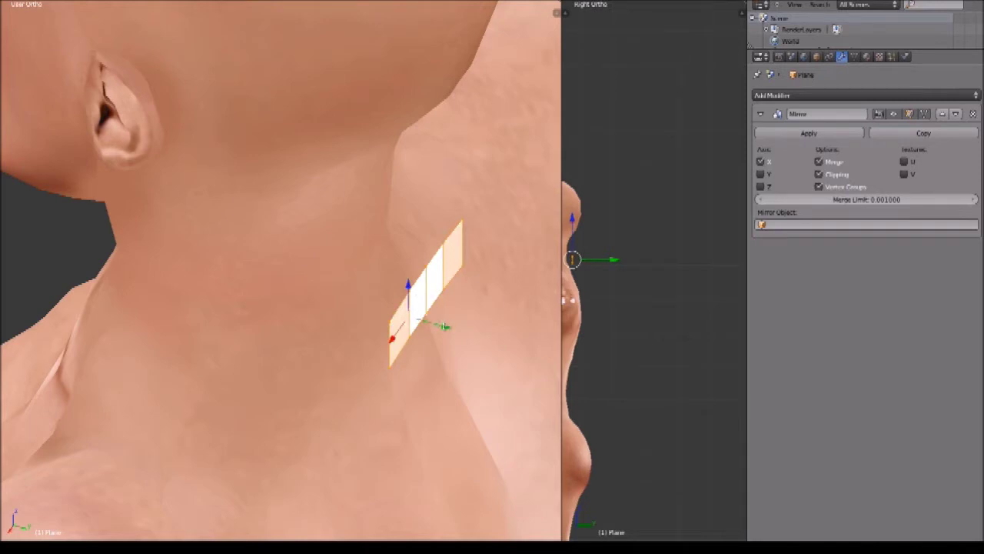
pyautogui.press('g')
pyautogui.press('y')
pyautogui.click(412, 304)
# - Shift the strip's midline and neighbouring inner vertices along Y to fit the curve of the nape
pyautogui.scroll(3, 592, 284)
pyautogui.keyDown('shift'); pyautogui.moveTo(611, 262); pyautogui.dragTo(882, 280, button='middle'); pyautogui.keyUp('shift')
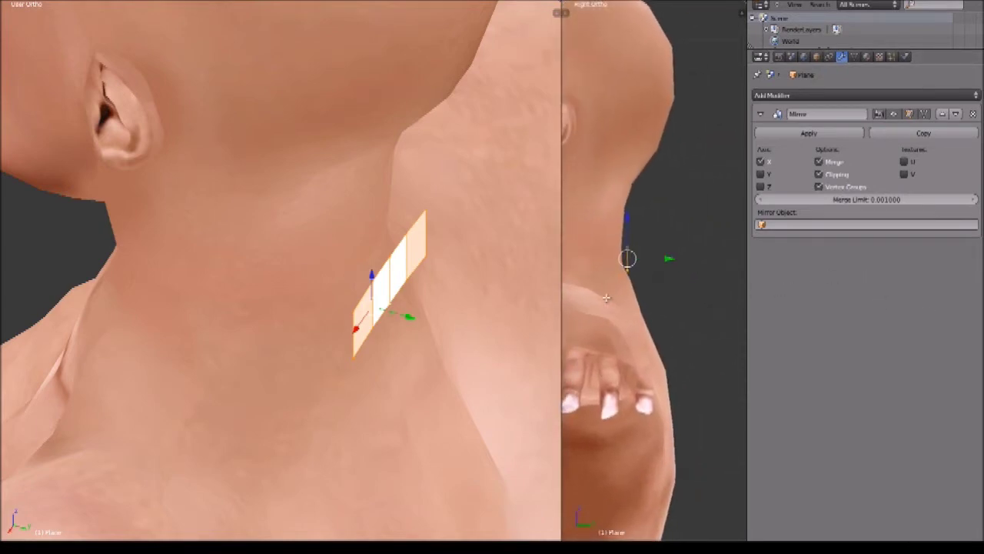
pyautogui.scroll(5, 609, 288)
pyautogui.keyDown('shift'); pyautogui.moveTo(626, 269); pyautogui.dragTo(683, 315, button='middle'); pyautogui.keyUp('shift')
pyautogui.scroll(5, 666, 297)
pyautogui.keyDown('shift'); pyautogui.moveTo(626, 342); pyautogui.dragTo(630, 313, button='middle'); pyautogui.keyUp('shift')
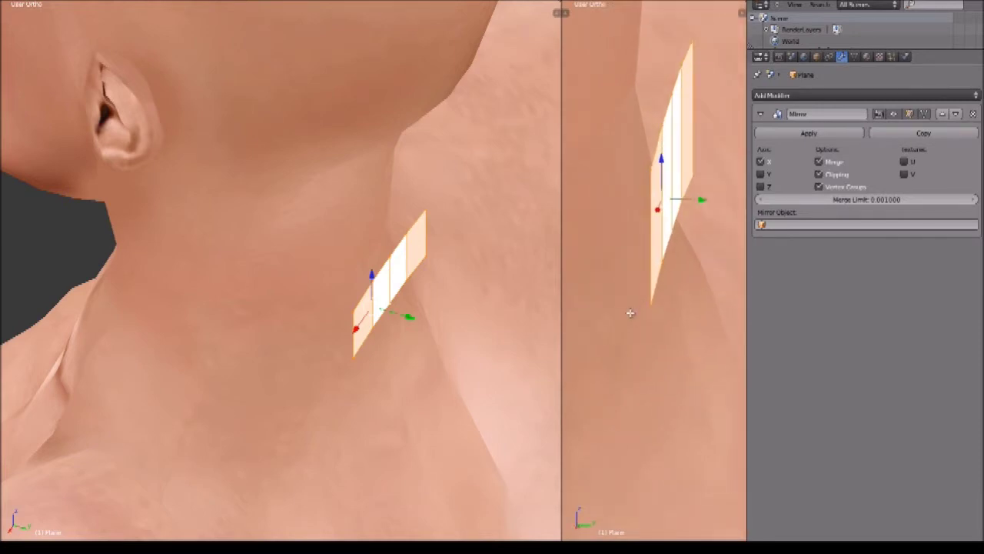
pyautogui.rightClick(392, 264)
pyautogui.keyDown('shift'); pyautogui.rightClick(393, 301); pyautogui.keyUp('shift')
pyautogui.moveTo(423, 290); pyautogui.dragTo(418, 265)
pyautogui.rightClick(387, 256)
pyautogui.rightClick(376, 327)
pyautogui.moveTo(409, 313); pyautogui.dragTo(401, 287)
# - Move the strip's outer upper and lower vertices forward along Y toward the side of the neck
pyautogui.rightClick(378, 285)
pyautogui.rightClick(361, 313)
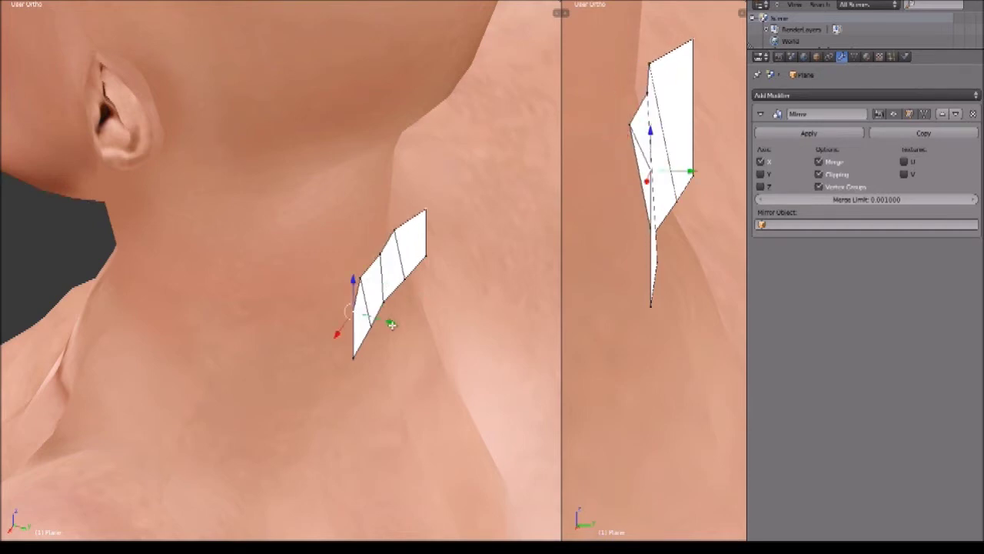
pyautogui.press('e')
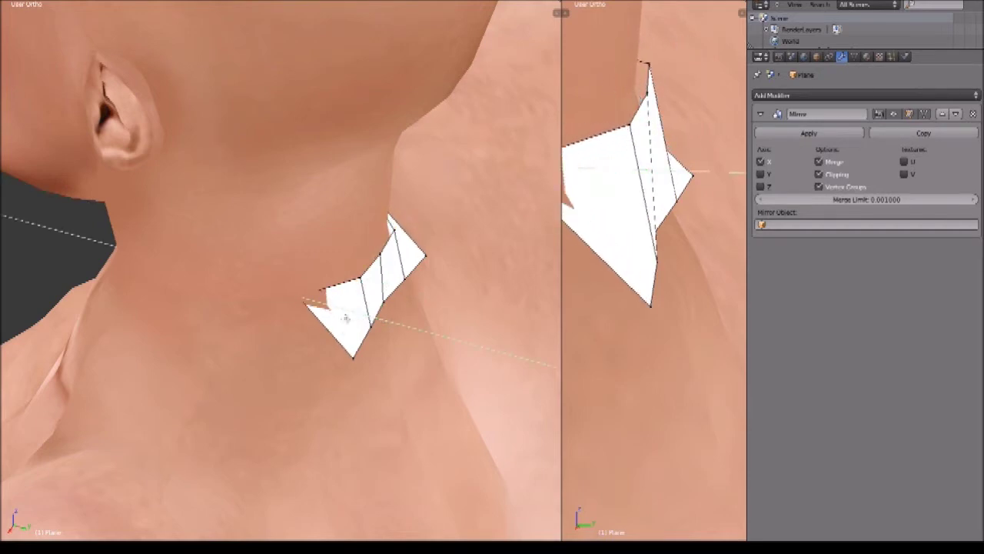
pyautogui.click(359, 315)
pyautogui.rightClick(353, 357)
pyautogui.moveTo(393, 368); pyautogui.dragTo(368, 360)
# - Fine-tune the strip's outer upper vertex along Y so it sits closer to the neck surface
pyautogui.moveTo(368, 361); pyautogui.dragTo(353, 293, button='middle')
pyautogui.keyDown('shift'); pyautogui.rightClick(322, 286); pyautogui.keyUp('shift')
pyautogui.moveTo(319, 345); pyautogui.dragTo(354, 286, button='middle')
pyautogui.rightClick(348, 278)
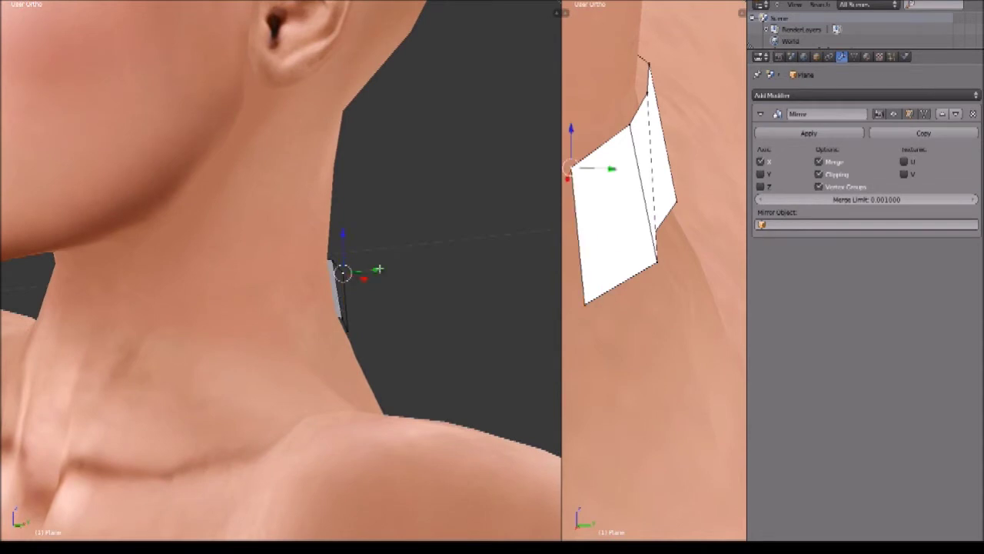
pyautogui.press('g')
pyautogui.press('x')
pyautogui.click(370, 270)
# - Lower the strip's outer upper vertex slightly along Z
pyautogui.moveTo(354, 277); pyautogui.dragTo(240, 326, button='middle')
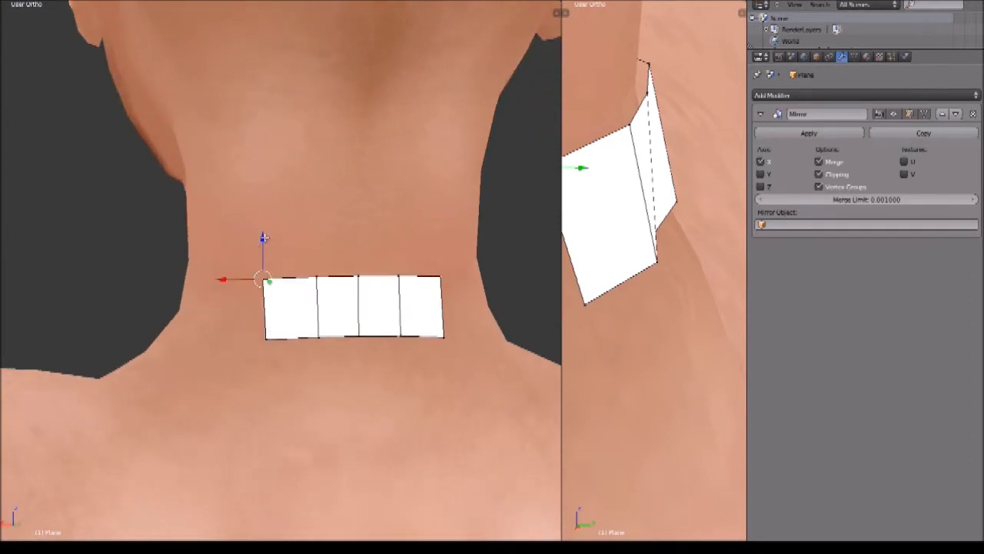
pyautogui.press('g')
pyautogui.press('z')
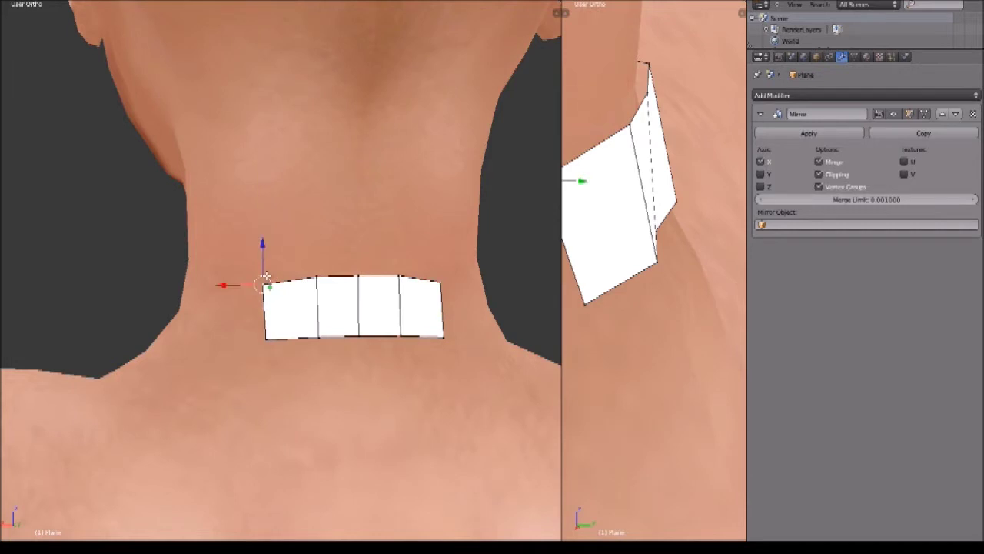
# - Raise the strip's outer lower vertex slightly along Z
pyautogui.press('g')
pyautogui.press('z')
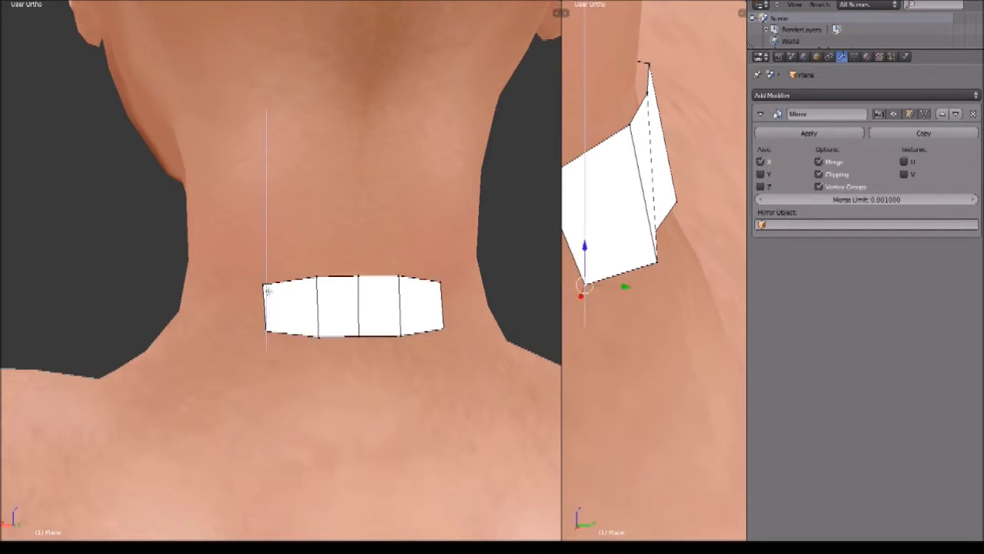
pyautogui.click(268, 293)
# - Extrude the strip's outer edge forward around the side of the neck to add another face
pyautogui.keyDown('shift'); pyautogui.rightClick(265, 289); pyautogui.keyUp('shift')
pyautogui.moveTo(279, 342); pyautogui.dragTo(371, 371, button='middle')
pyautogui.press('a')
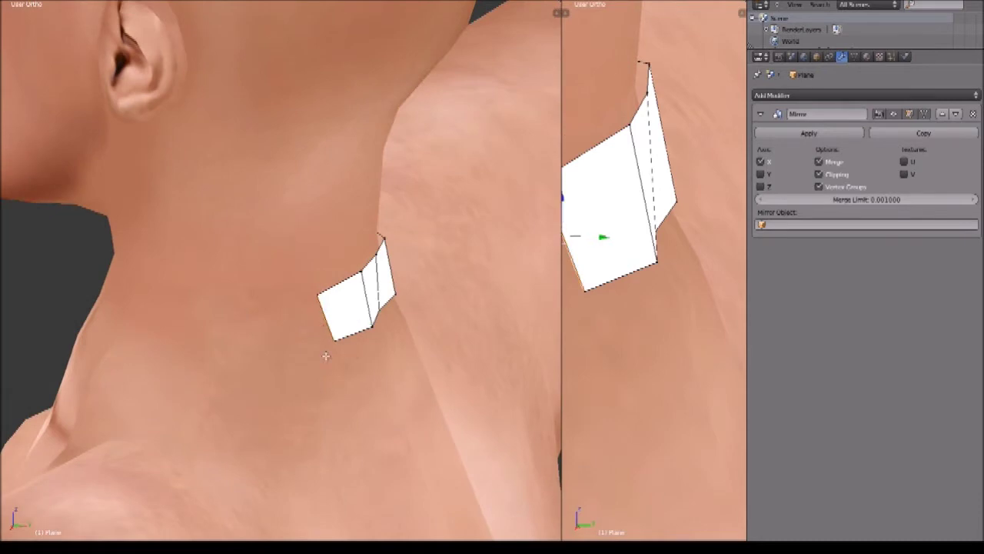
pyautogui.moveTo(254, 347); pyautogui.dragTo(407, 308, button='middle')
pyautogui.press('e')
pyautogui.click(167, 359)
# - Fit the newly extruded end's upper vertex to the side of the neck along X and Z
pyautogui.rightClick(344, 292)
pyautogui.moveTo(380, 291); pyautogui.dragTo(375, 292)
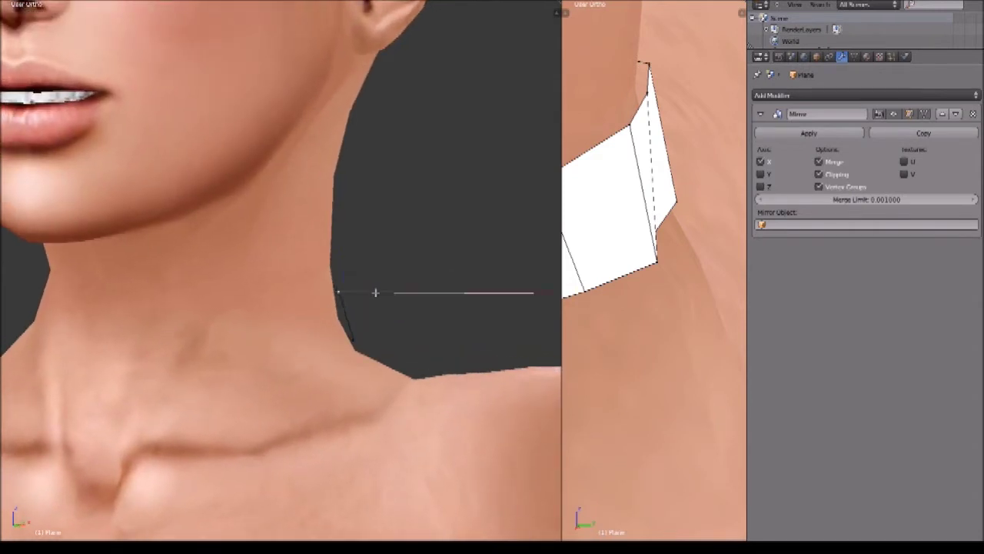
pyautogui.moveTo(367, 369); pyautogui.dragTo(169, 368, button='middle')
pyautogui.moveTo(180, 302); pyautogui.dragTo(177, 293)
pyautogui.click(177, 292)
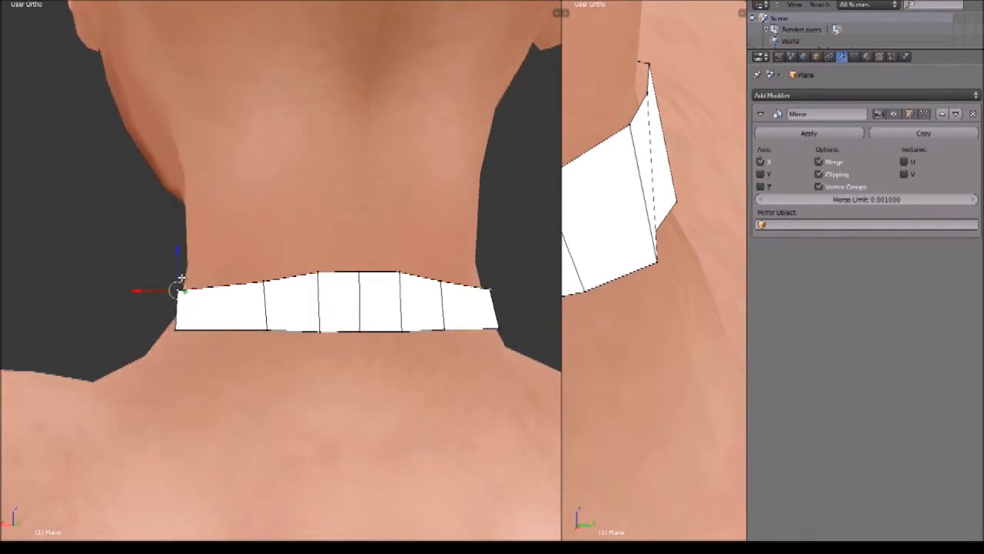
# - Shift the edge behind the newest face outward along X and along Y to follow the neck's curve
pyautogui.rightClick(264, 282)
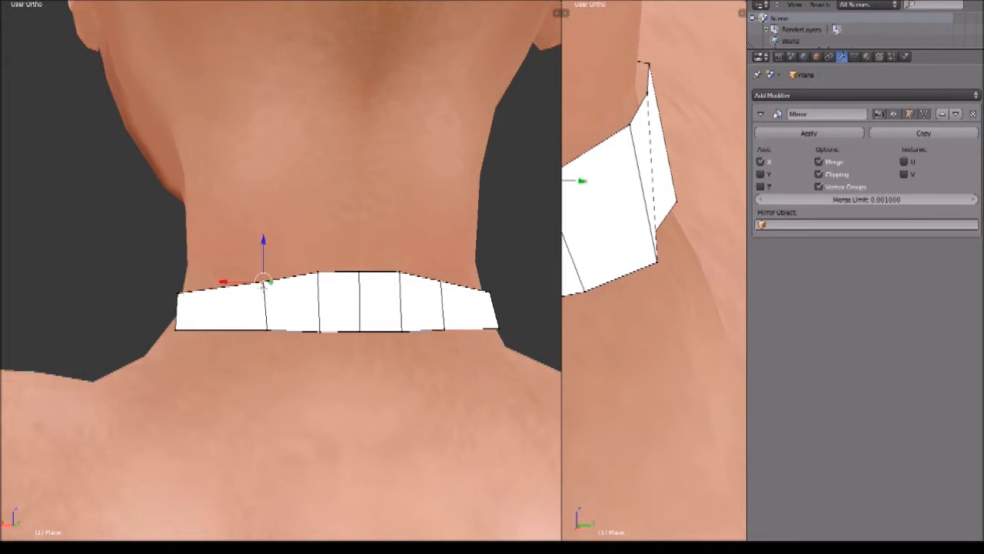
pyautogui.rightClick(254, 309)
pyautogui.moveTo(225, 305); pyautogui.dragTo(187, 305)
pyautogui.moveTo(187, 305); pyautogui.dragTo(312, 374, button='middle')
pyautogui.press('g')
pyautogui.press('y')
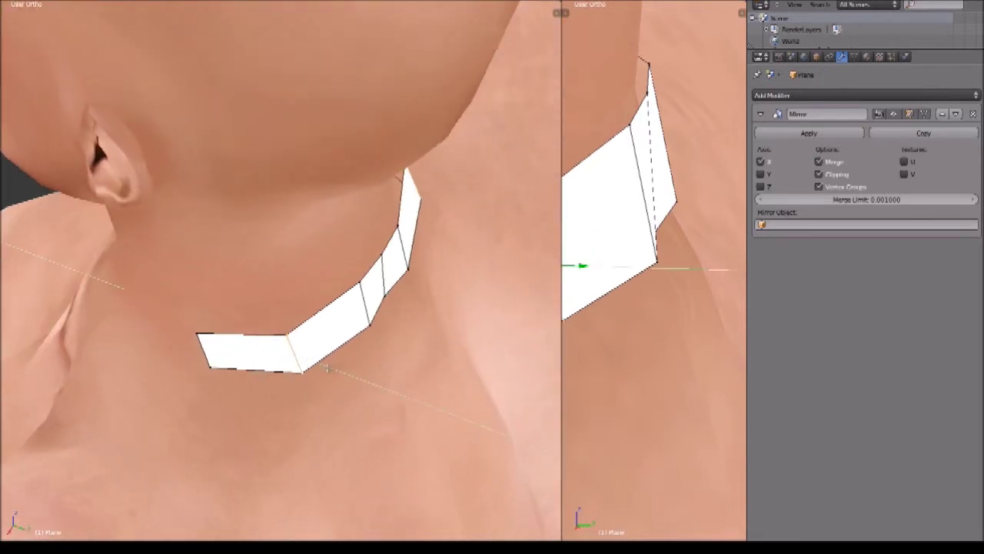
pyautogui.click(315, 364)
pyautogui.moveTo(315, 364); pyautogui.dragTo(174, 287, button='middle')
pyautogui.press('g')
pyautogui.click(180, 285)
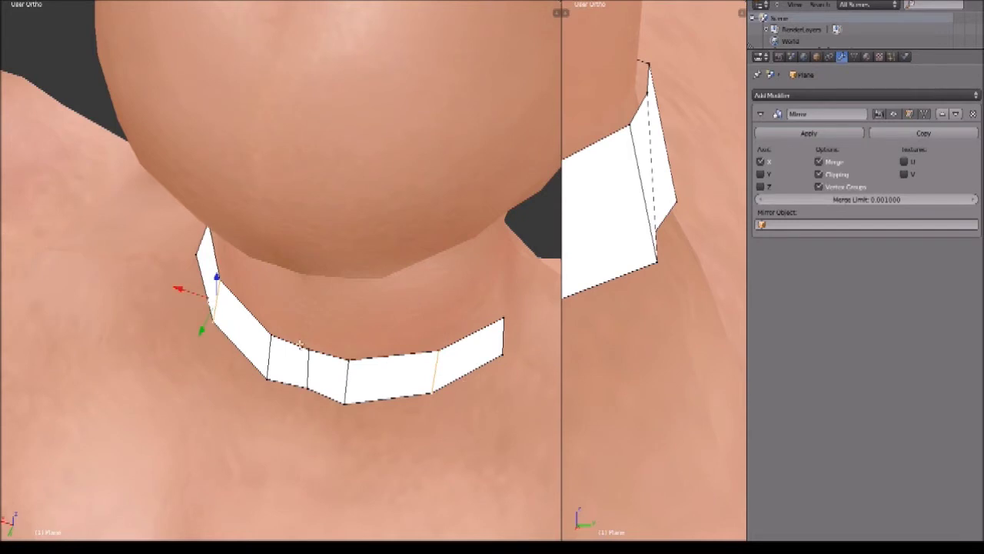
# - Move the edge nearest the strip's midline outward along X and adjust it along Y to round the nape
pyautogui.rightClick(277, 333)
pyautogui.keyDown('shift'); pyautogui.rightClick(273, 379); pyautogui.keyUp('shift')
pyautogui.moveTo(233, 346); pyautogui.dragTo(203, 324)
pyautogui.click(208, 324)
pyautogui.moveTo(242, 376); pyautogui.dragTo(164, 342, button='middle')
pyautogui.press('g')
pyautogui.press('y')
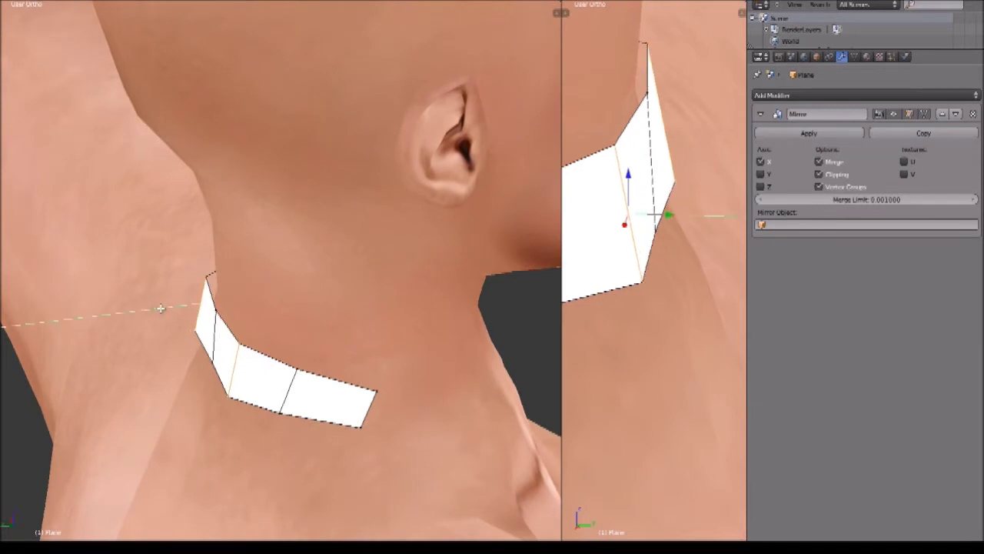
pyautogui.click(165, 307)
# - Shift the strip's lower midline vertex along Y to fit the nape
pyautogui.moveTo(281, 370); pyautogui.dragTo(214, 369, button='middle')
pyautogui.rightClick(313, 346)
pyautogui.press('g')
pyautogui.press('y')
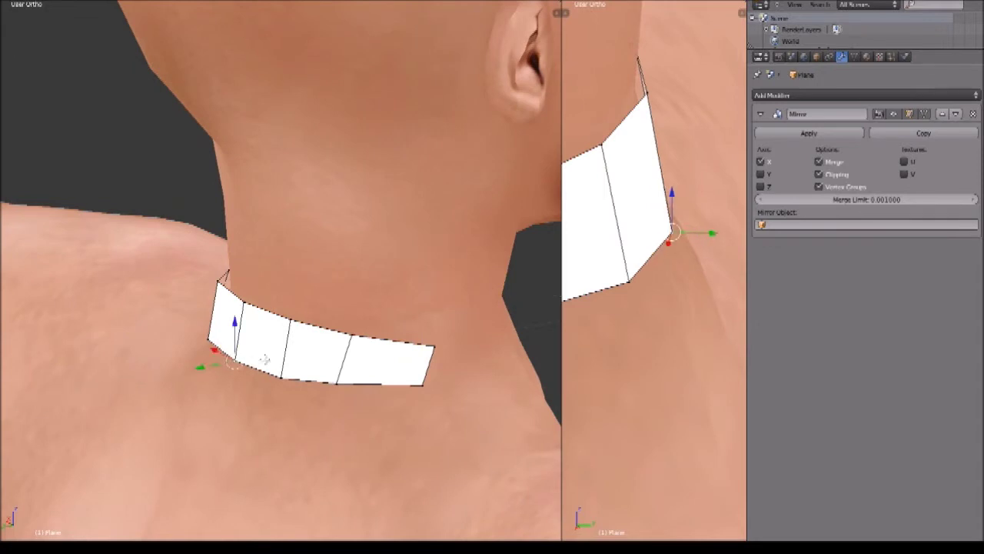
# - Adjust the strip's front end edge along X and pull its upper vertex in toward the neck
pyautogui.moveTo(265, 359); pyautogui.dragTo(382, 382, button='middle')
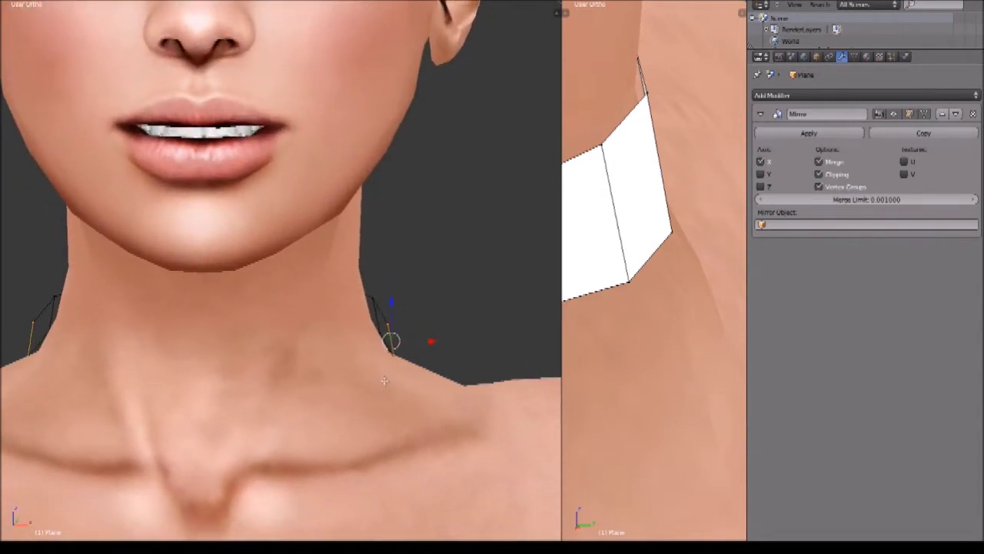
pyautogui.press('g')
pyautogui.press('x')
pyautogui.click(422, 344)
pyautogui.press('s')
pyautogui.press('x')
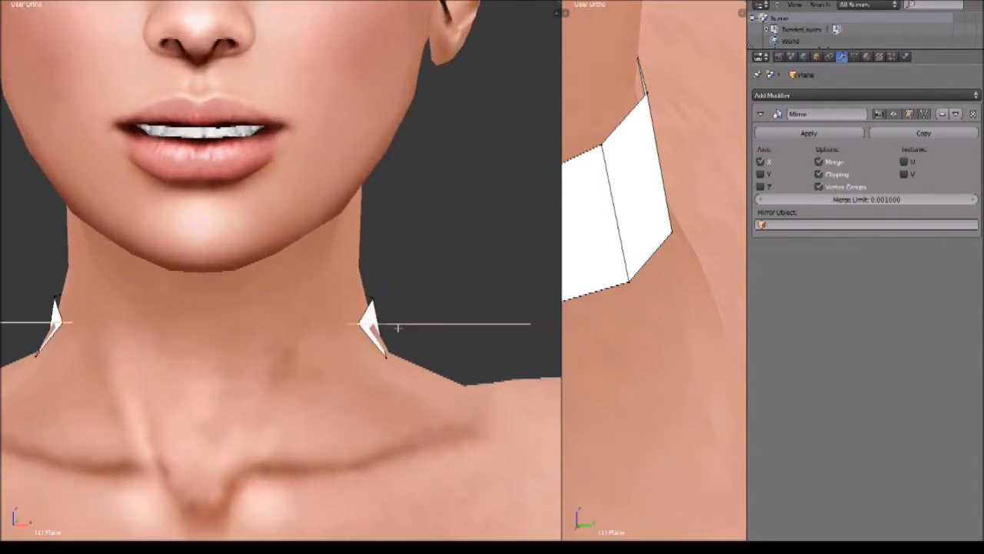
pyautogui.click(404, 328)
# - Fine-tune the front end's upper vertex along X so it meets the side of the neck
pyautogui.press('s')
pyautogui.press('x')
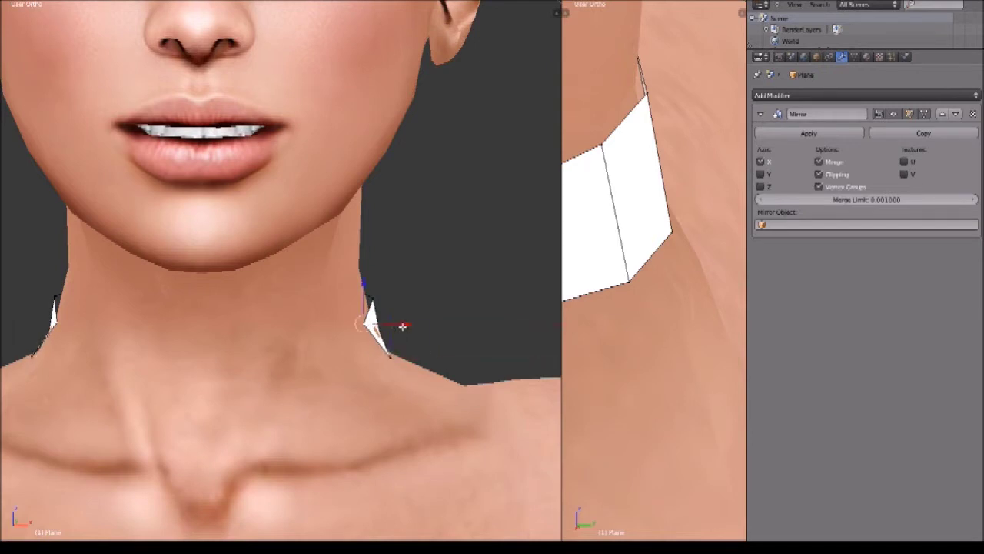
pyautogui.press('s')
pyautogui.press('x')
pyautogui.click(404, 323)
pyautogui.moveTo(404, 323); pyautogui.dragTo(188, 367, button='middle')
pyautogui.press('s')
pyautogui.press('x')
pyautogui.click(131, 316)
# - Move the lower vertex of the edge between the nape and the side of the neck along X
pyautogui.rightClick(229, 341)
pyautogui.moveTo(228, 341); pyautogui.dragTo(338, 367, button='middle')
pyautogui.press('g')
pyautogui.press('x')
pyautogui.click(267, 371)
pyautogui.press('g')
pyautogui.press('x')
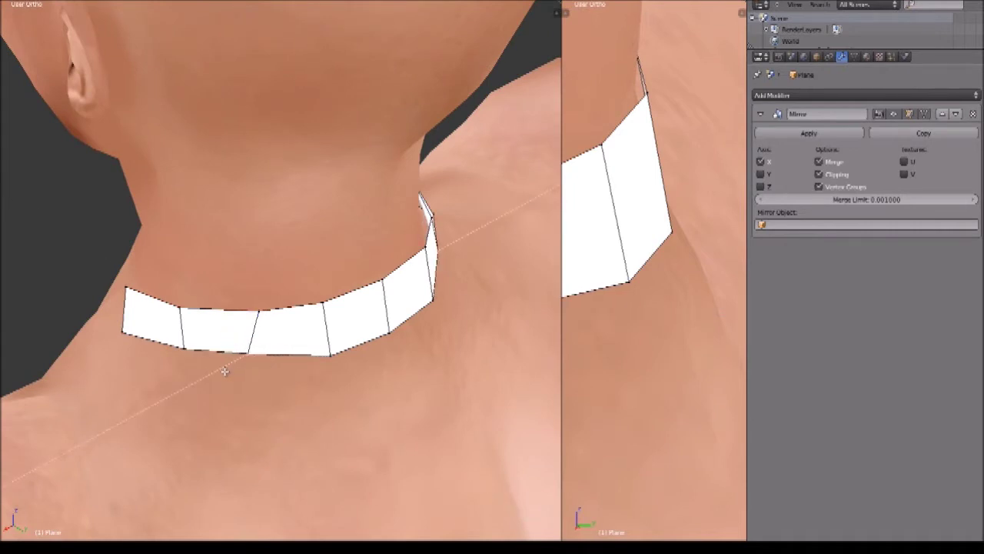
# - Align the same edge's upper vertex with the neck by moving it along Y and X
pyautogui.rightClick(261, 311)
pyautogui.press('g')
pyautogui.press('y')
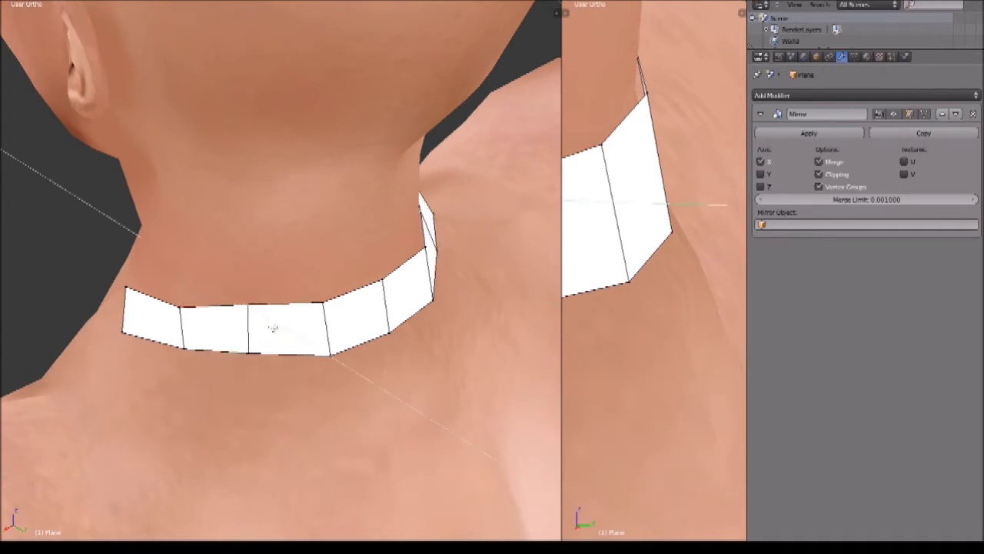
pyautogui.click(272, 329)
pyautogui.press('g')
pyautogui.press('x')
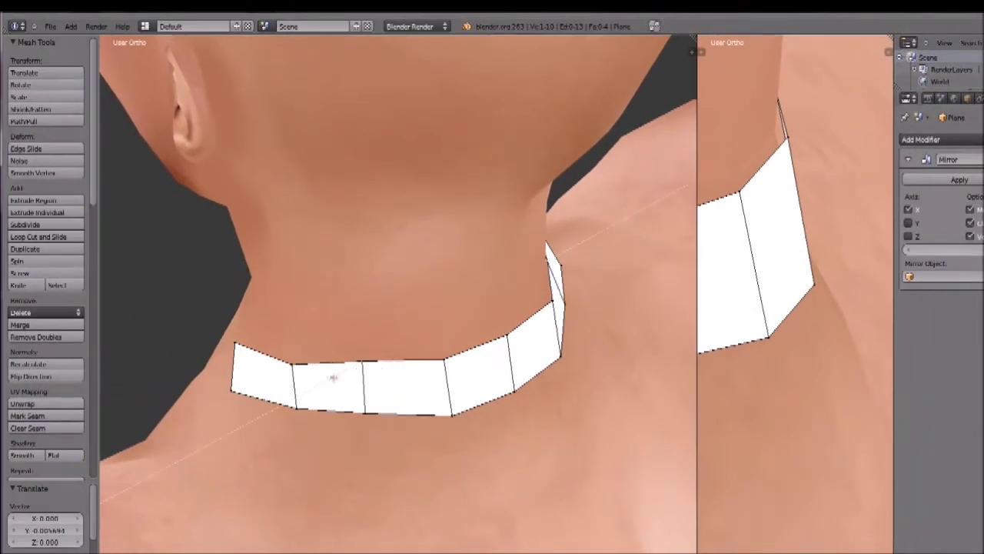
pyautogui.click(374, 375)
# - Extrude the strip's front end edge down and forward toward the collarbone
pyautogui.moveTo(396, 385); pyautogui.dragTo(472, 384, button='middle')
pyautogui.rightClick(470, 394)
pyautogui.keyDown('shift'); pyautogui.rightClick(494, 426); pyautogui.keyUp('shift')
pyautogui.scroll(-5, 488, 430)
pyautogui.moveTo(461, 447); pyautogui.dragTo(376, 422, button='middle')
pyautogui.press('e')
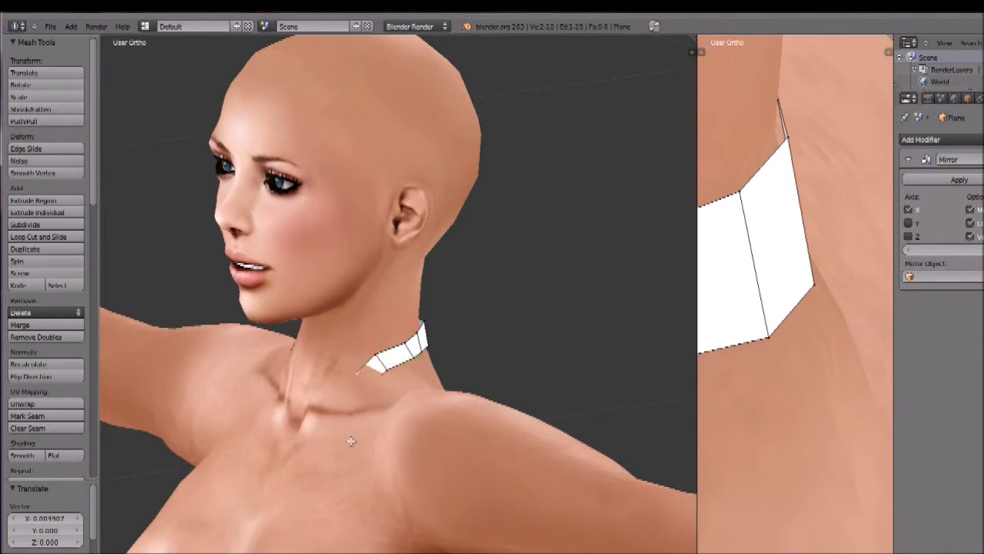
pyautogui.click(321, 466)
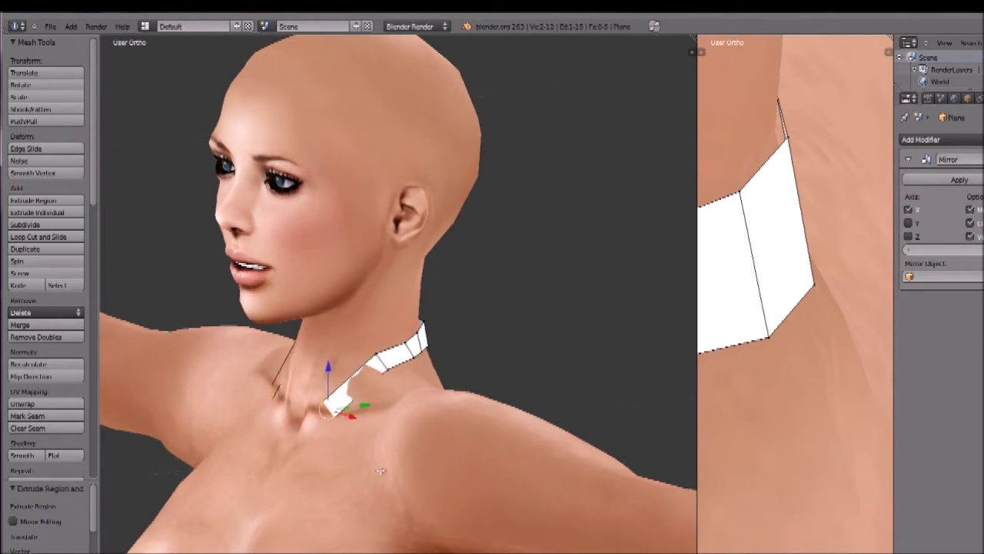
# - Reposition the lower end's outer and inner vertices so the strip ends nearly level at the collarbone
pyautogui.moveTo(376, 474); pyautogui.dragTo(460, 447, button='middle')
pyautogui.scroll(5, 404, 399)
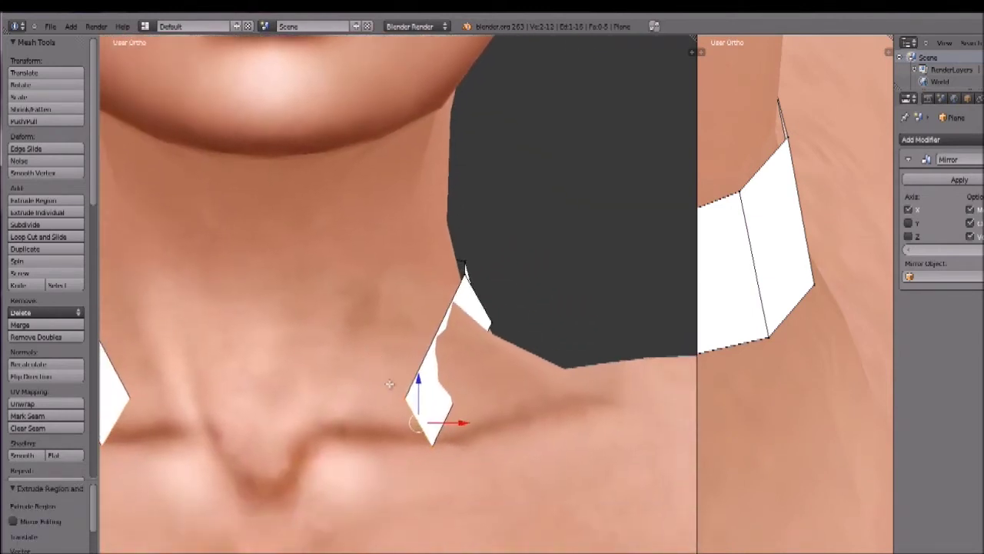
pyautogui.rightClick(440, 442)
pyautogui.press('g')
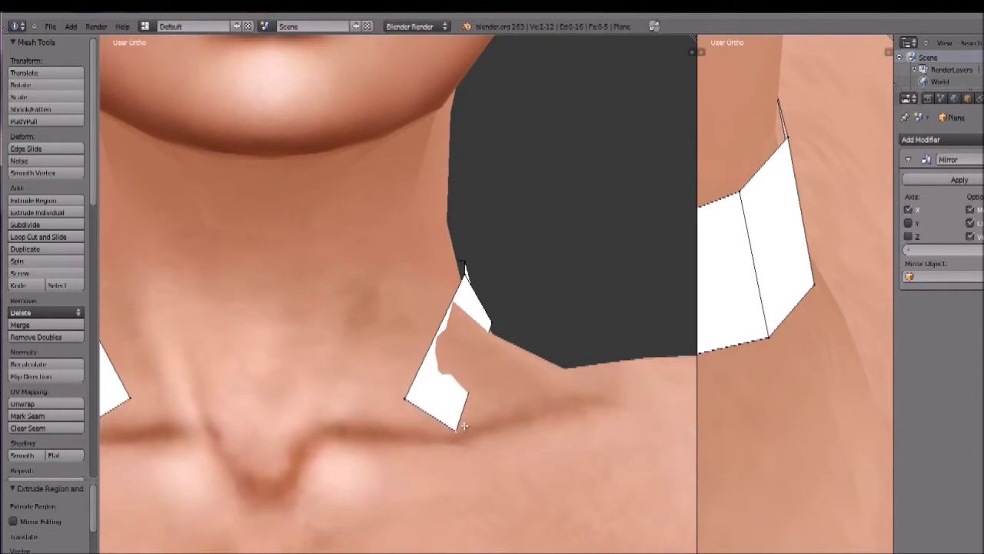
pyautogui.click(407, 398)
pyautogui.press('g')
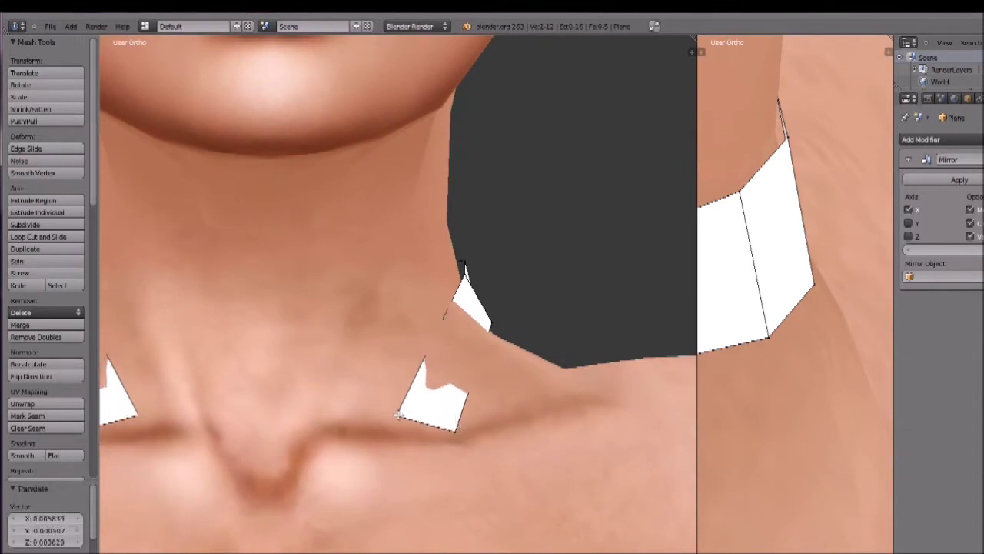
pyautogui.click(398, 425)
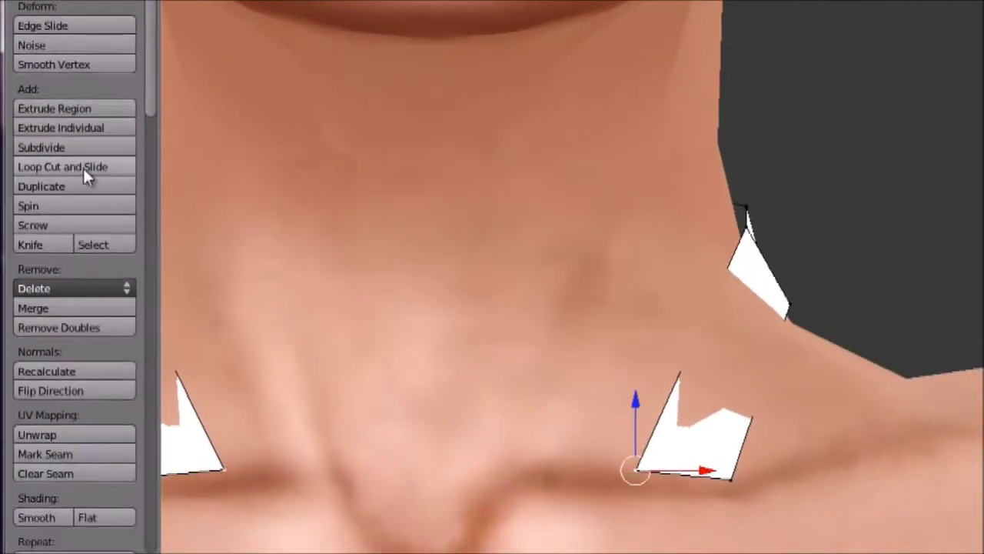
# - Add a loop cut across the long front face and slide it toward the side of the neck
pyautogui.click(51, 236)
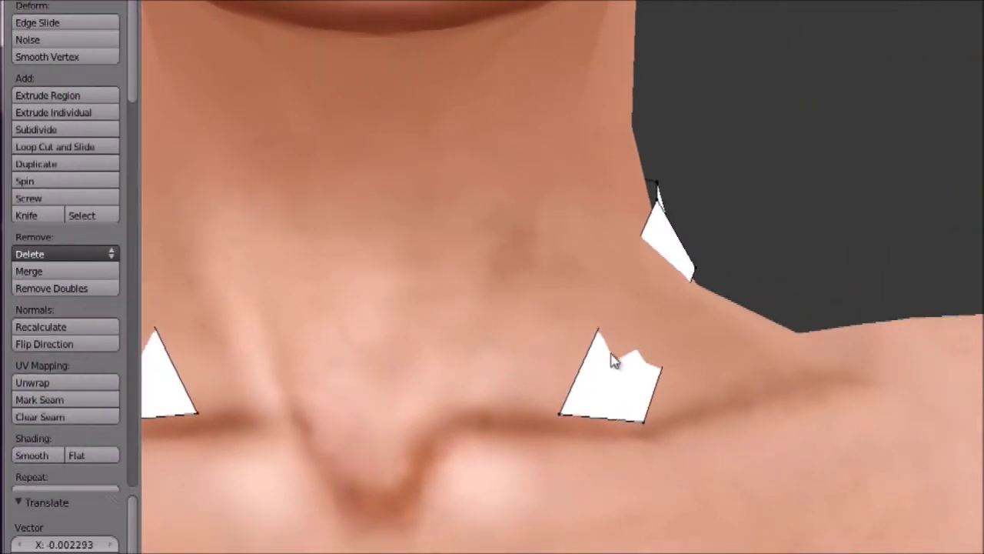
pyautogui.click(563, 382)
pyautogui.click(610, 323)
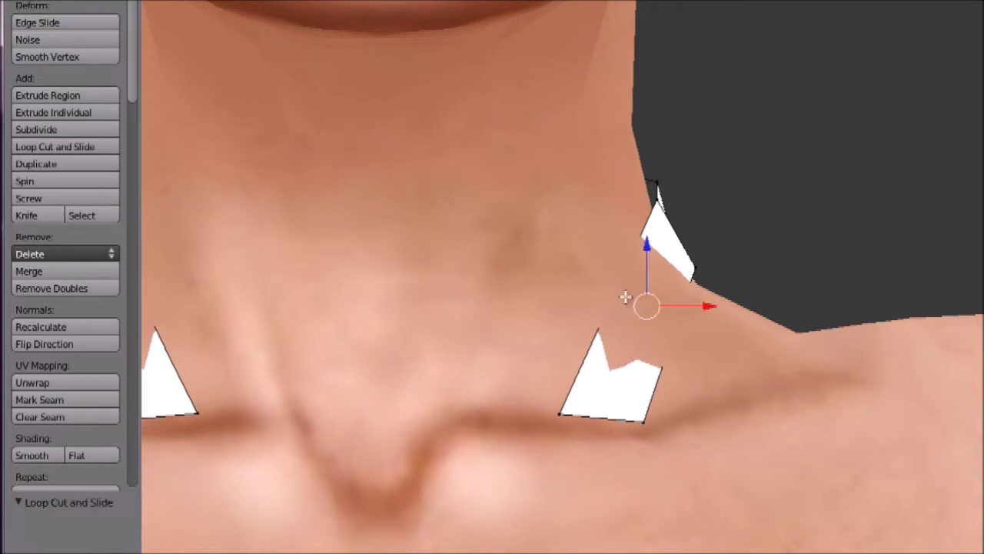
# - Switch the viewport to solid shading and move the new loop-cut edge outward from the neck surface
pyautogui.press('z')
pyautogui.moveTo(656, 300); pyautogui.dragTo(679, 272)
pyautogui.press('z')
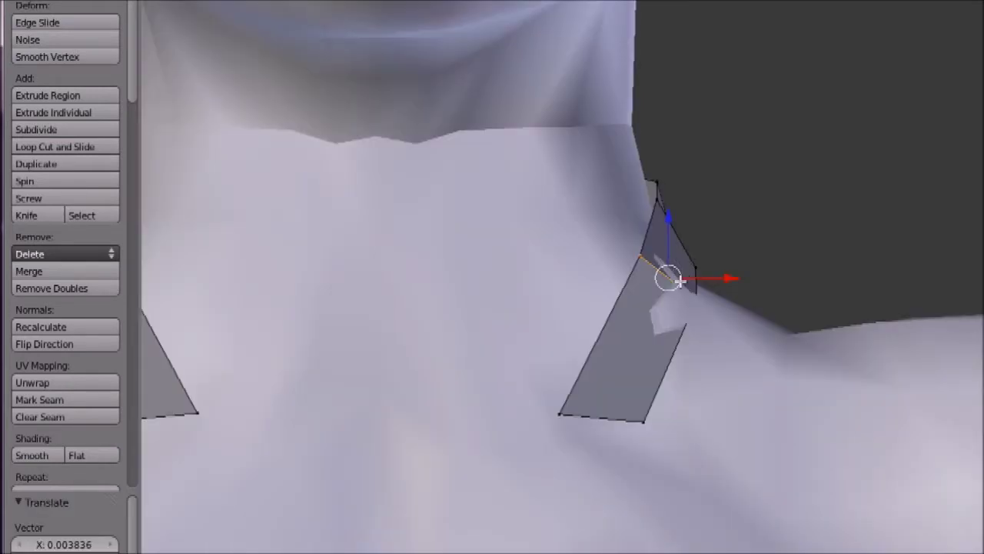
pyautogui.moveTo(690, 309); pyautogui.dragTo(673, 308, button='middle')
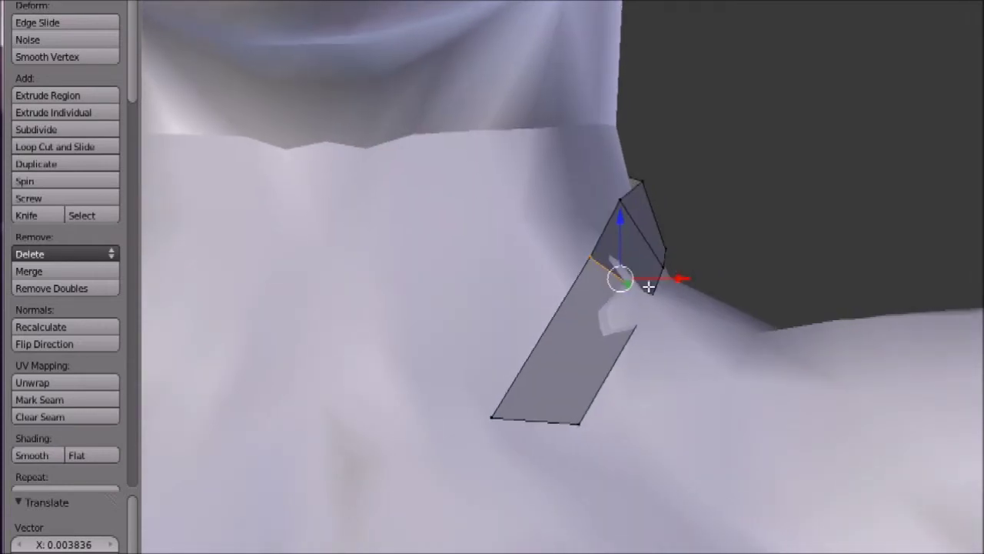
pyautogui.press('g')
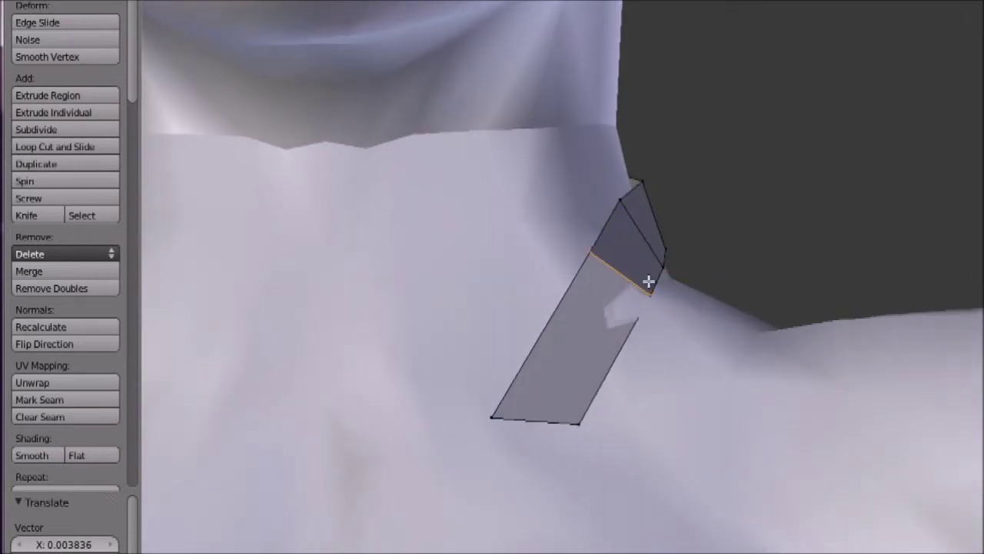
pyautogui.click(645, 300)
# - Reposition the loop-cut edge from the side and adjust its upper vertex along Z
pyautogui.moveTo(641, 333); pyautogui.dragTo(370, 416, button='middle')
pyautogui.moveTo(359, 417); pyautogui.dragTo(397, 404)
pyautogui.click(395, 402)
pyautogui.moveTo(395, 402); pyautogui.dragTo(491, 340, button='middle')
pyautogui.rightClick(593, 222)
pyautogui.moveTo(581, 156)
pyautogui.mouseDown()
pyautogui.moveTo(580, 146)
pyautogui.moveTo(582, 158)
pyautogui.mouseUp()
# - Move the loop-cut edge's lower vertex along X and Z to follow the neck and shoulder
pyautogui.rightClick(658, 256)
pyautogui.press('g')
pyautogui.press('x')
pyautogui.click(667, 246)
pyautogui.press('g')
pyautogui.press('z')
pyautogui.click(644, 199)
pyautogui.moveTo(643, 199); pyautogui.dragTo(510, 395, button='middle')
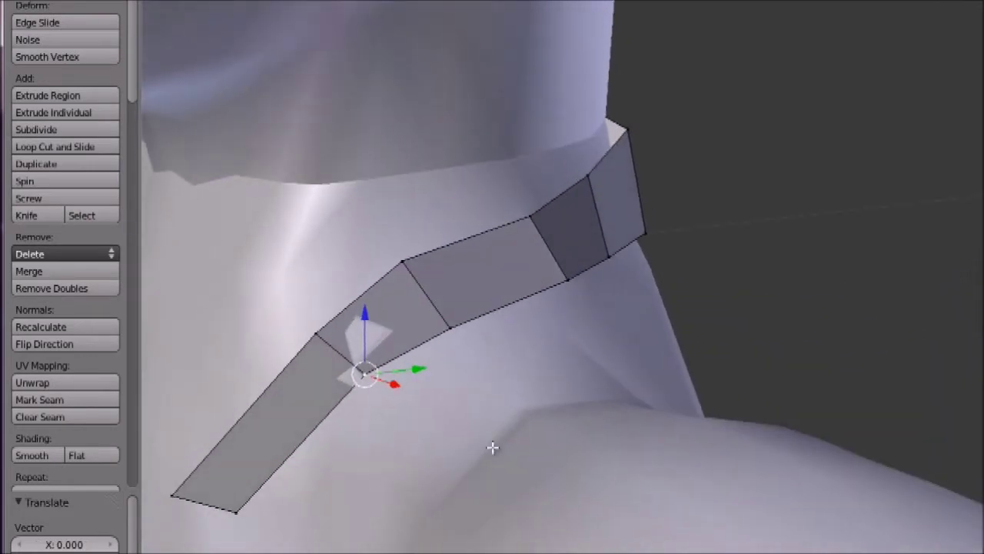
# - Return the viewport to textured shading and nudge the loop-cut edge's lower vertex closer to the skin
pyautogui.hotkey('alt', 'z')
pyautogui.moveTo(401, 445)
pyautogui.mouseDown(button='middle')
pyautogui.moveTo(367, 453)
pyautogui.moveTo(387, 493)
pyautogui.mouseUp(button='middle')
pyautogui.moveTo(394, 430); pyautogui.dragTo(388, 433)
pyautogui.moveTo(331, 399); pyautogui.dragTo(336, 395)
pyautogui.moveTo(336, 395); pyautogui.dragTo(495, 385, button='middle')
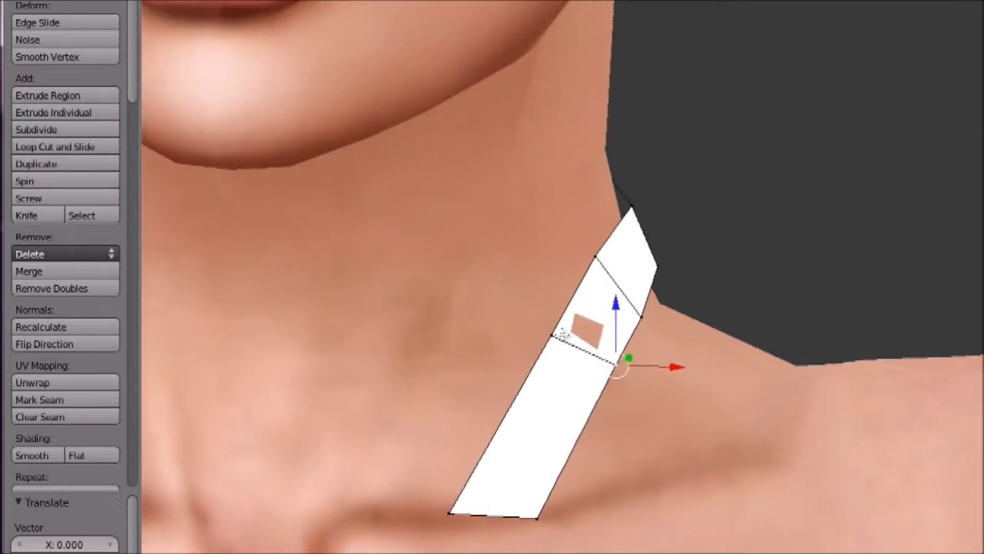
# - Raise the loop-cut edge's upper vertex and the lower vertex of the edge behind it along Z
pyautogui.rightClick(564, 332)
pyautogui.moveTo(551, 274); pyautogui.dragTo(551, 269)
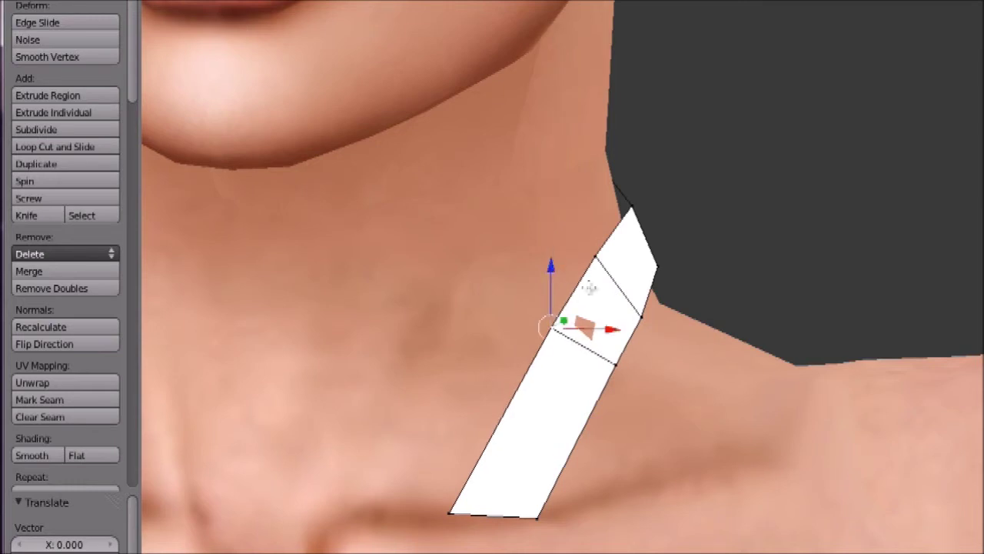
pyautogui.rightClick(645, 320)
pyautogui.moveTo(646, 257); pyautogui.dragTo(646, 252)
pyautogui.moveTo(615, 343); pyautogui.dragTo(690, 308, button='middle')
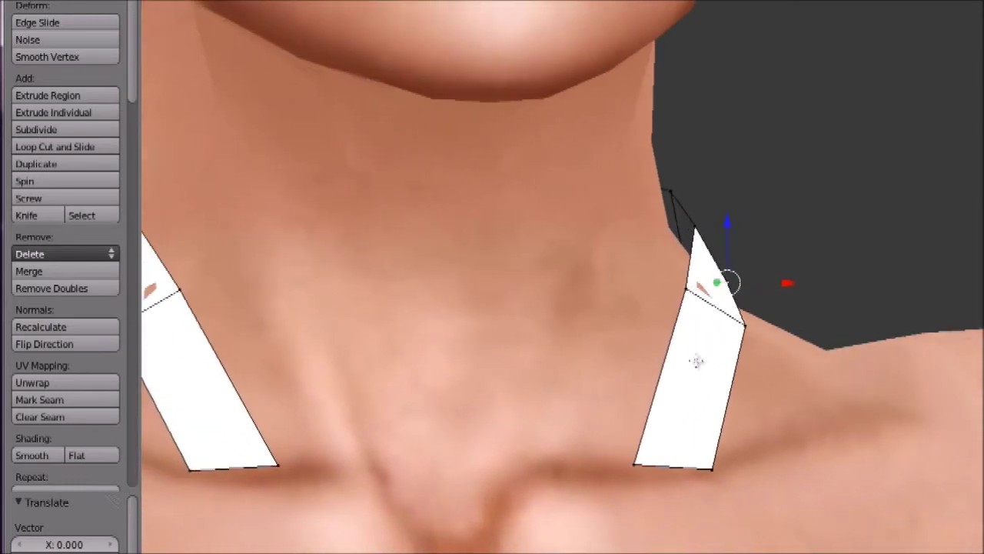
# - Select the face directly above the loop cut and move it slightly outward from the neck
pyautogui.rightClick(708, 287)
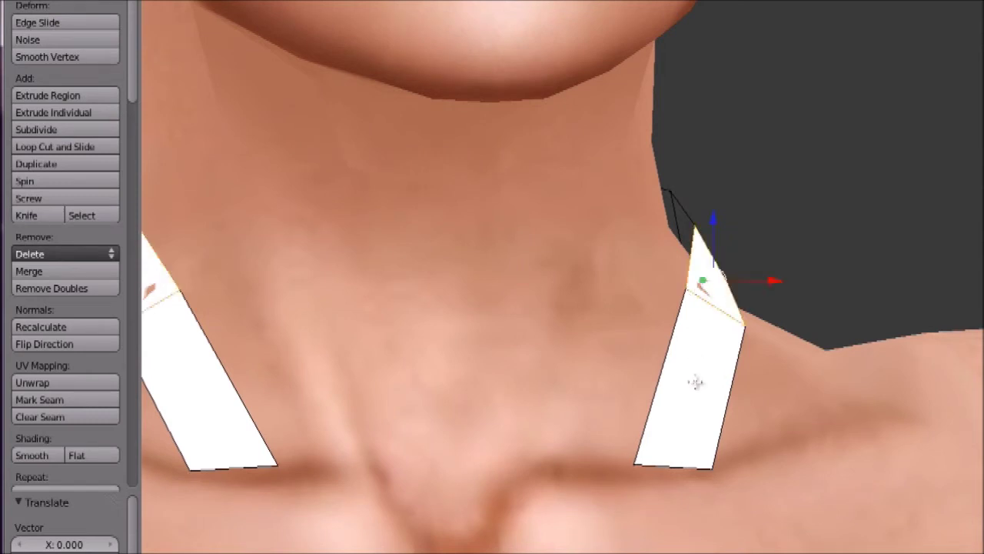
pyautogui.moveTo(694, 380); pyautogui.dragTo(667, 419, button='middle')
pyautogui.press('g')
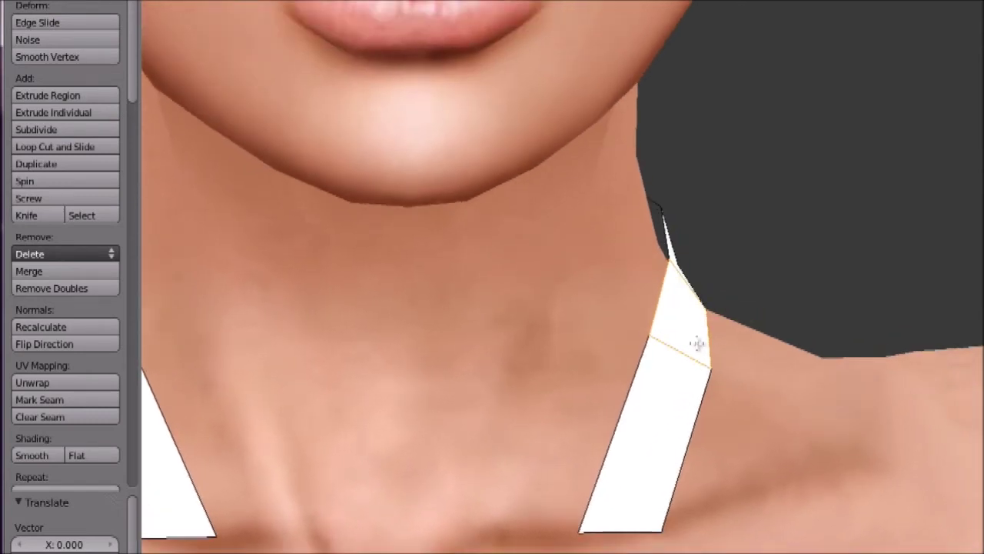
pyautogui.click(697, 343)
pyautogui.moveTo(674, 417); pyautogui.dragTo(632, 366, button='middle')
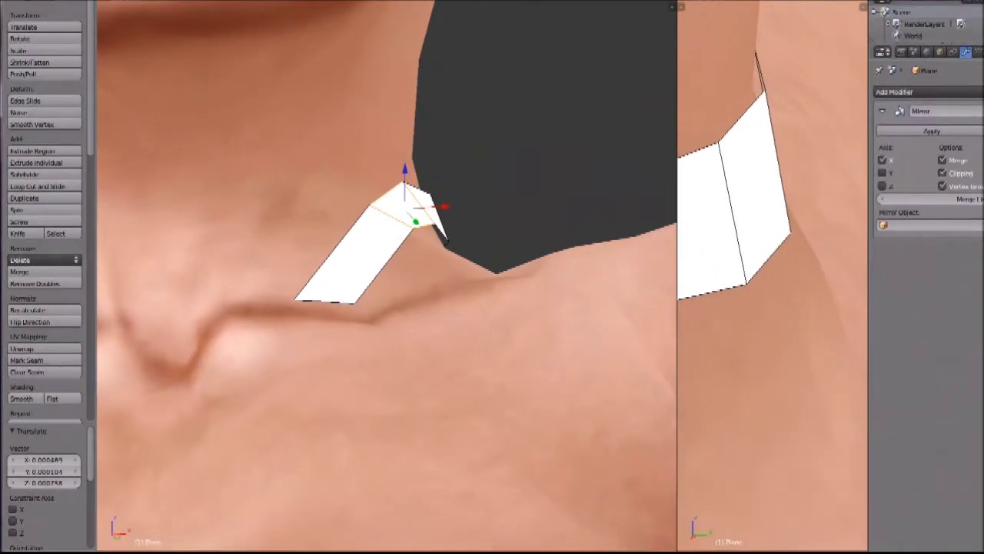
# - Extrude the strip's lower edge from the collarbone down to the middle of the chest
pyautogui.rightClick(356, 300)
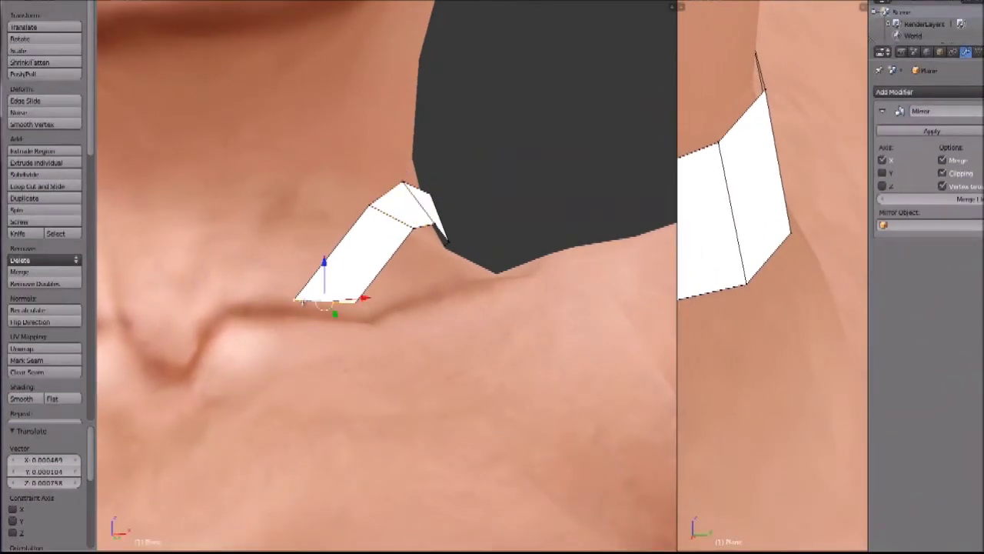
pyautogui.scroll(-6, 322, 323)
pyautogui.moveTo(325, 364); pyautogui.dragTo(351, 384, button='middle')
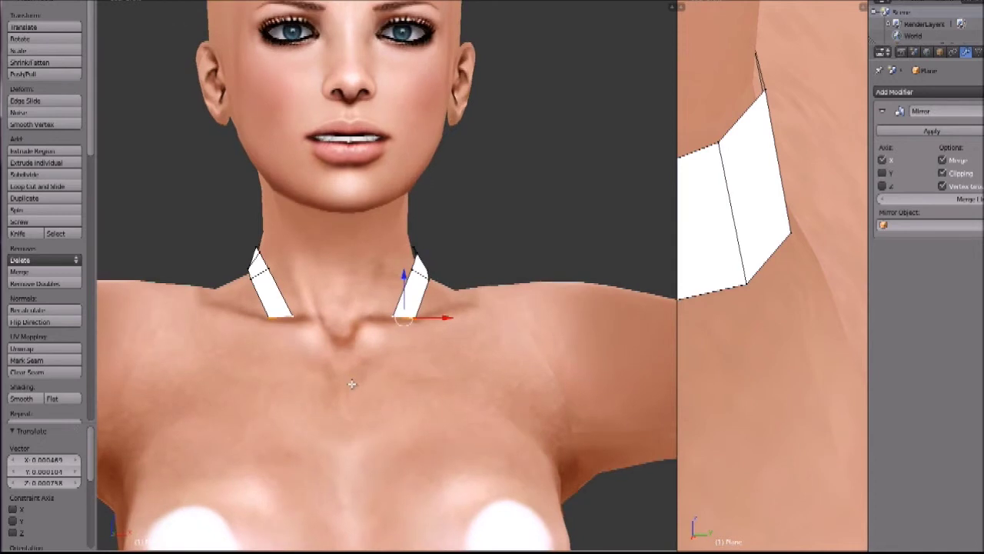
pyautogui.press('KP_1')
pyautogui.scroll(-3, 351, 384)
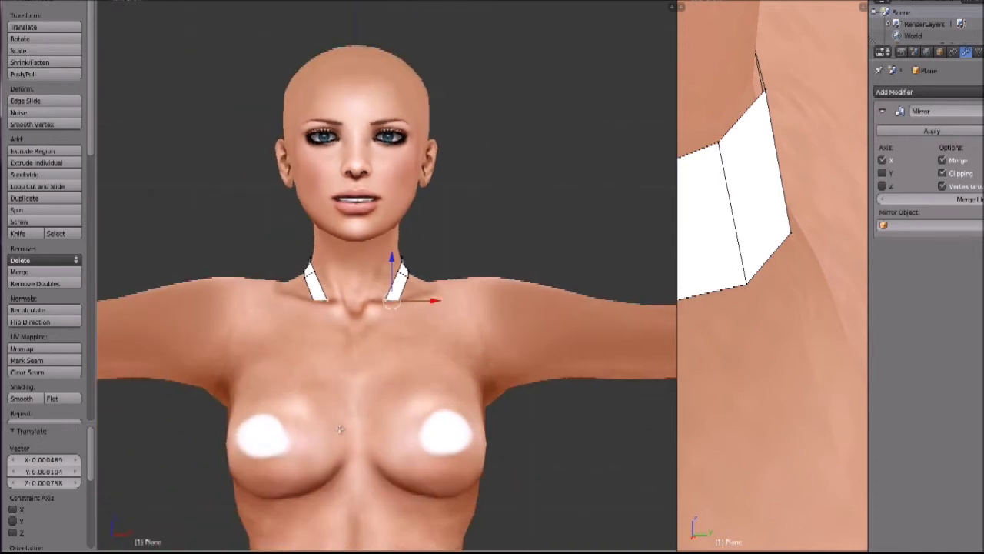
pyautogui.keyDown('shift'); pyautogui.moveTo(337, 430); pyautogui.dragTo(357, 400, button='middle'); pyautogui.keyUp('shift')
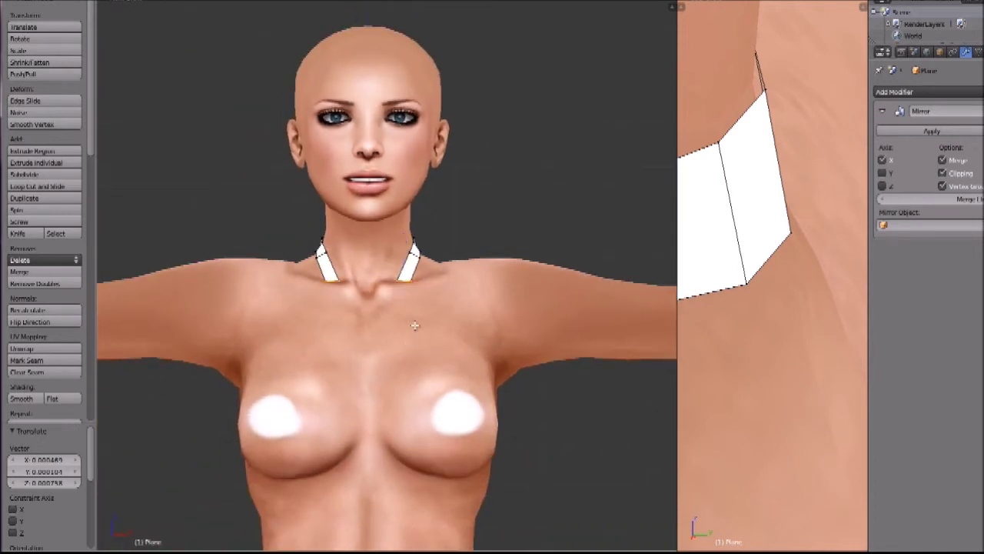
pyautogui.click(332, 434)
# - Move the extruded edge forward along Y by about 0.096 and turn off Clipping in the Mirror modifier
pyautogui.moveTo(442, 386); pyautogui.dragTo(336, 440, button='middle')
pyautogui.moveTo(356, 368); pyautogui.dragTo(282, 393)
pyautogui.moveTo(282, 393); pyautogui.dragTo(385, 346, button='middle')
pyautogui.moveTo(334, 409); pyautogui.dragTo(348, 395, button='middle')
pyautogui.scroll(5, 347, 395)
pyautogui.keyDown('shift'); pyautogui.moveTo(397, 465); pyautogui.dragTo(508, 192, button='middle'); pyautogui.keyUp('shift')
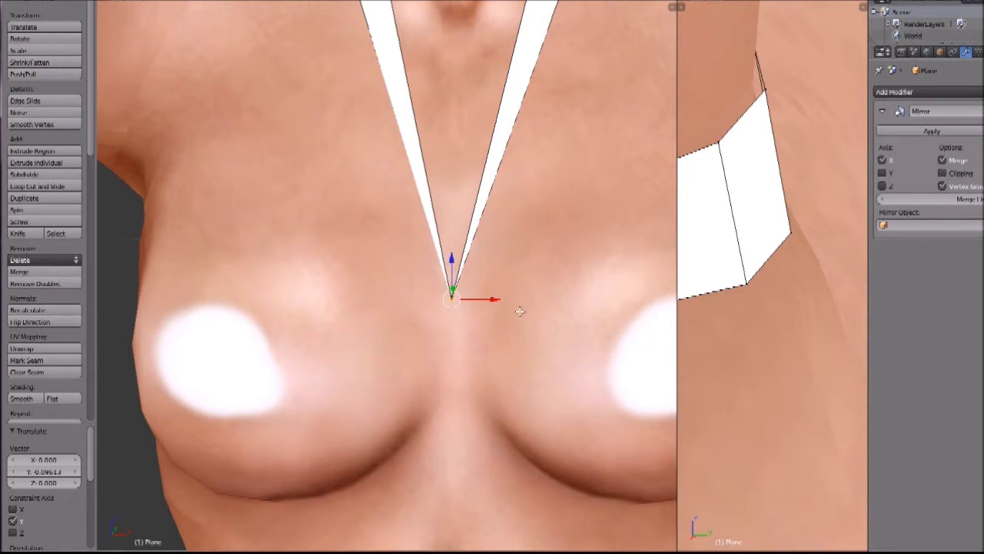
# - Move the lower edge along X past the centre line so the mirrored strips cross on the chest
pyautogui.press('g')
pyautogui.press('x')
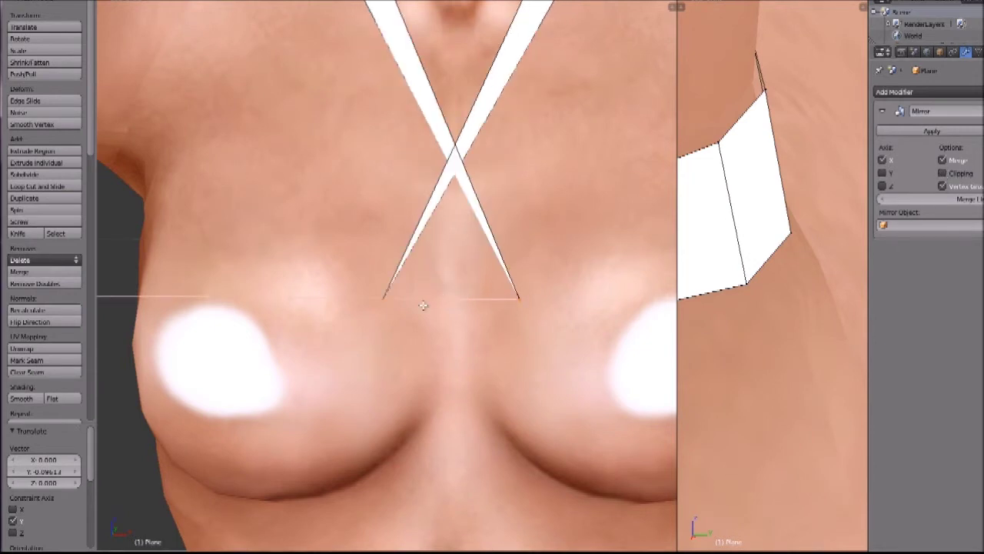
pyautogui.click(440, 309)
pyautogui.moveTo(440, 309); pyautogui.dragTo(488, 272, button='middle')
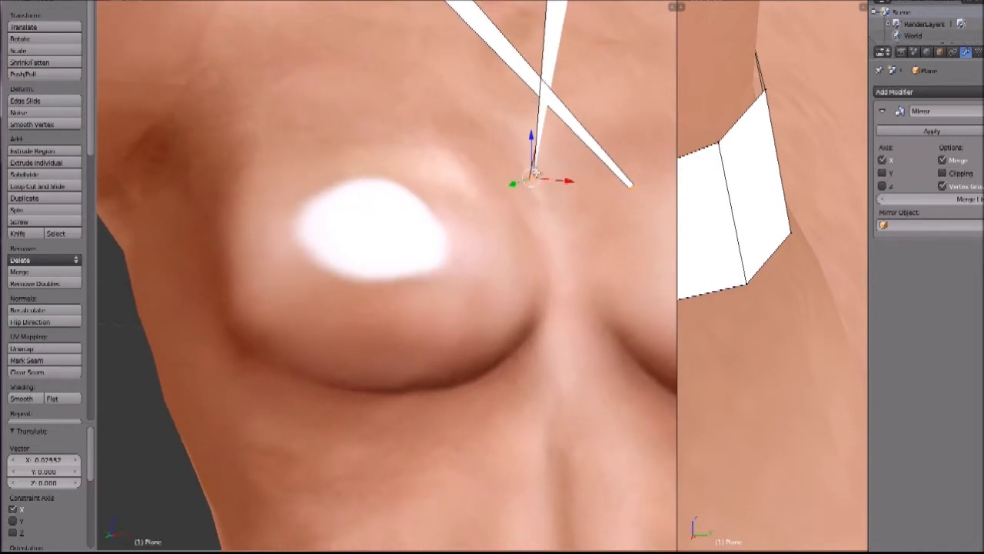
pyautogui.moveTo(570, 182); pyautogui.dragTo(489, 276, button='middle')
pyautogui.press('g')
pyautogui.press('x')
pyautogui.click(422, 289)
pyautogui.moveTo(472, 293); pyautogui.dragTo(449, 275, button='middle')
pyautogui.keyDown('shift'); pyautogui.rightClick(426, 246); pyautogui.keyUp('shift')
pyautogui.scroll(-4, 429, 245)
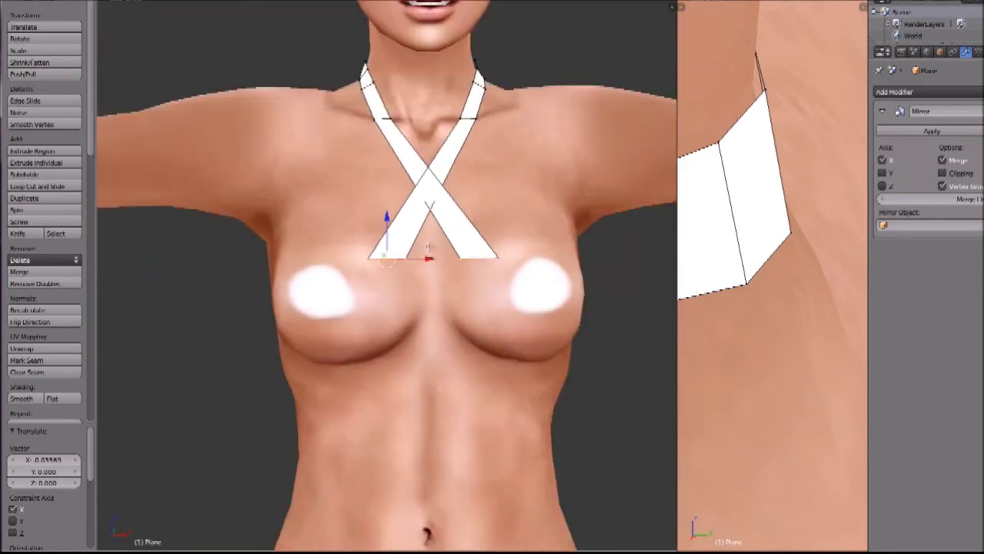
# - Move the lower edge farther outward along X until it is above the breast, and adjust its height along Z
pyautogui.press('s')
pyautogui.press('x')
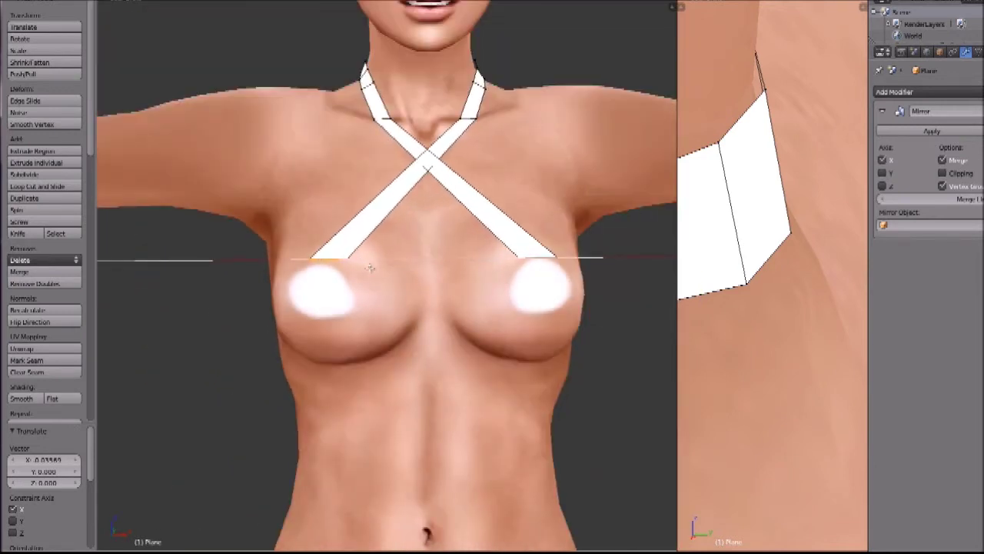
pyautogui.click(369, 269)
pyautogui.press('g')
pyautogui.press('z')
pyautogui.click(369, 264)
# - Move the lower edge's outer vertex outward along X by about 0.062 to widen the strip over the breast
pyautogui.moveTo(369, 264); pyautogui.dragTo(418, 295, button='middle')
pyautogui.press('g')
pyautogui.press('x')
pyautogui.click(372, 306)
pyautogui.press('g')
pyautogui.press('x')
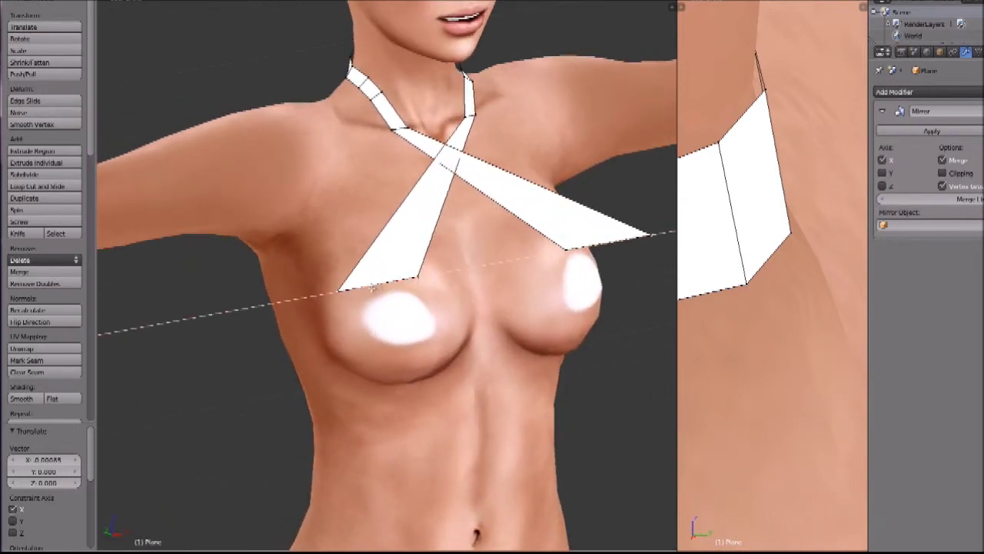
pyautogui.click(411, 293)
# - Move the lower edge's inner vertex toward the centre along X and bring its outer vertex about 0.02 back inward
pyautogui.moveTo(411, 293); pyautogui.dragTo(346, 181, button='middle')
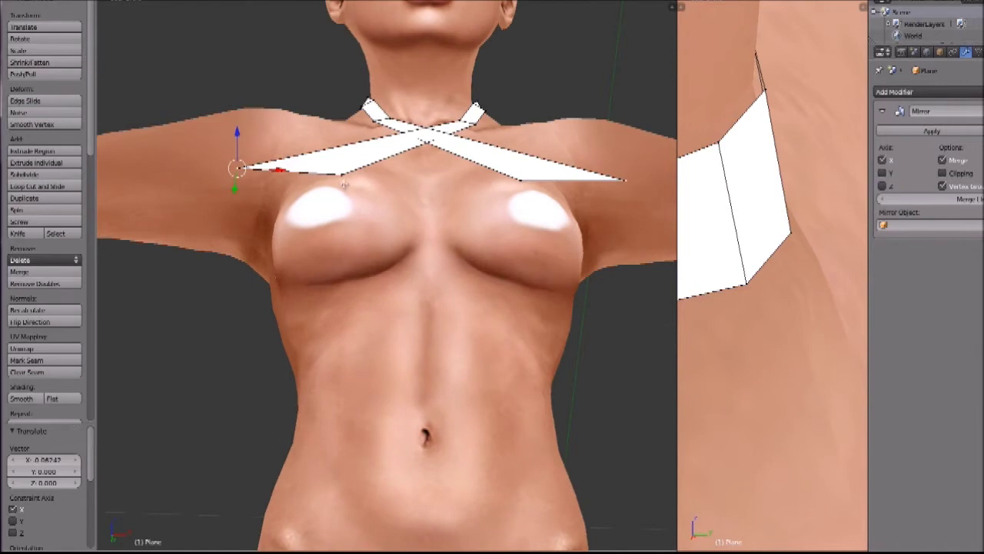
pyautogui.press('g')
pyautogui.press('x')
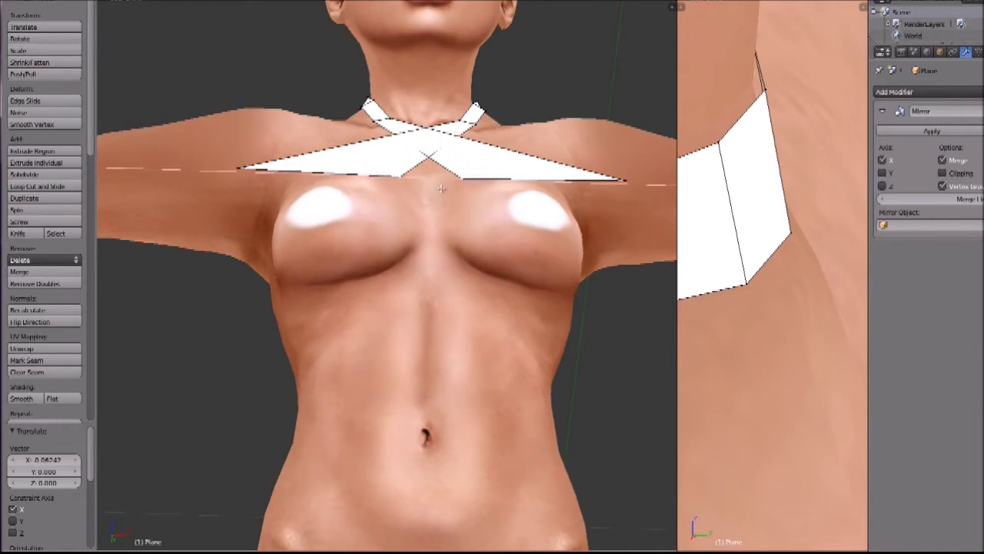
pyautogui.click(433, 192)
pyautogui.moveTo(433, 192); pyautogui.dragTo(420, 224, button='middle')
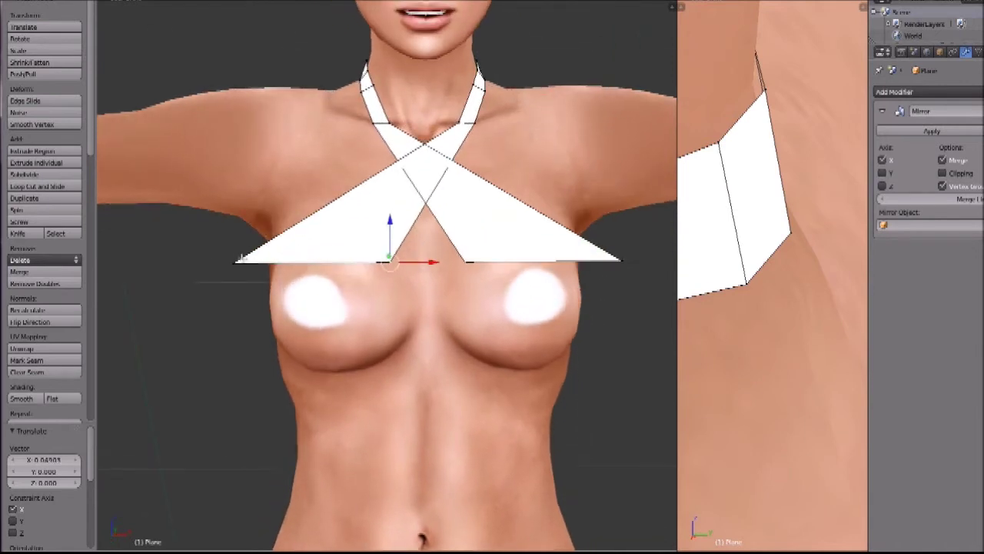
pyautogui.press('g')
pyautogui.press('x')
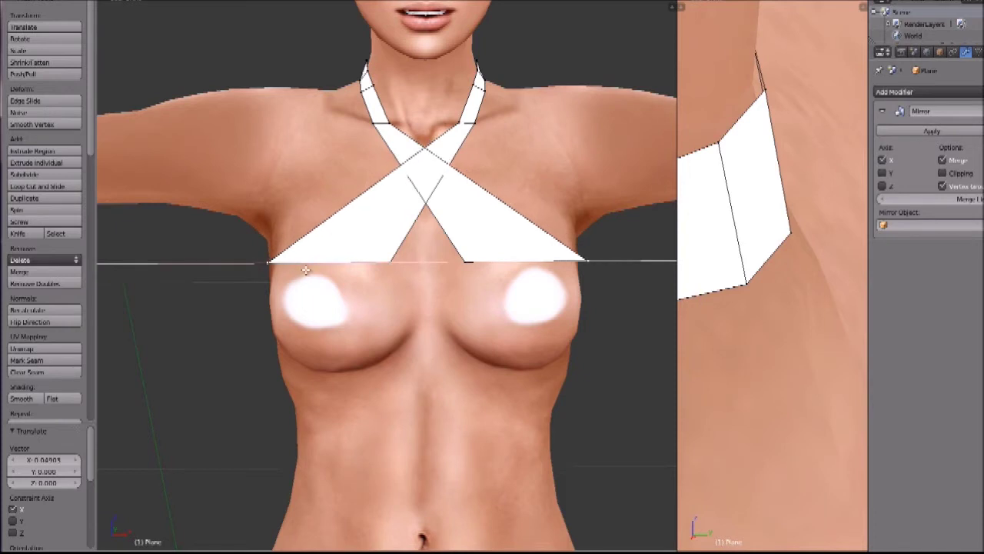
pyautogui.click(320, 280)
# - Move the strip's lower edge about 0.005 along Y toward the chest, judging it from the side
pyautogui.moveTo(438, 292); pyautogui.dragTo(466, 286, button='middle')
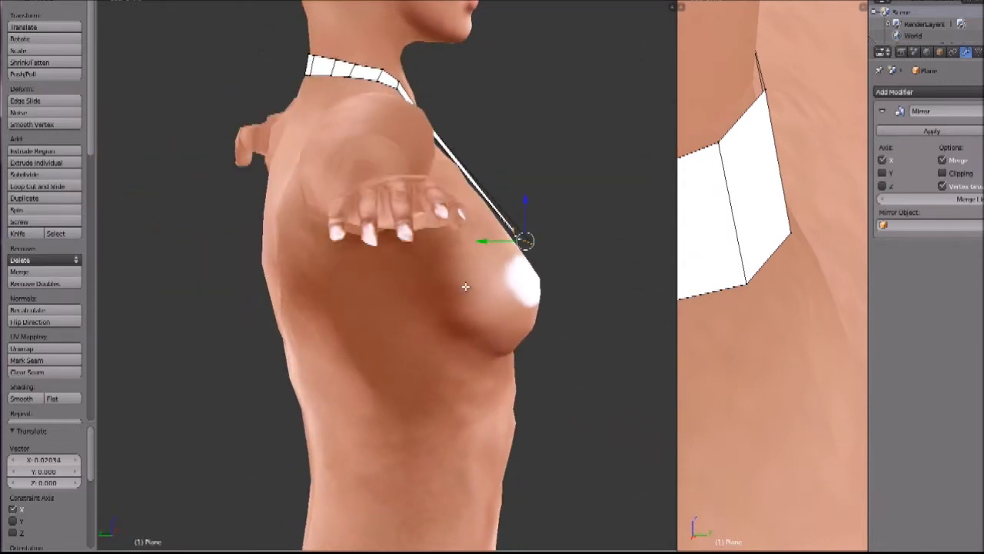
pyautogui.press('g')
pyautogui.press('y')
pyautogui.click(487, 243)
pyautogui.moveTo(488, 242); pyautogui.dragTo(302, 268, button='middle')
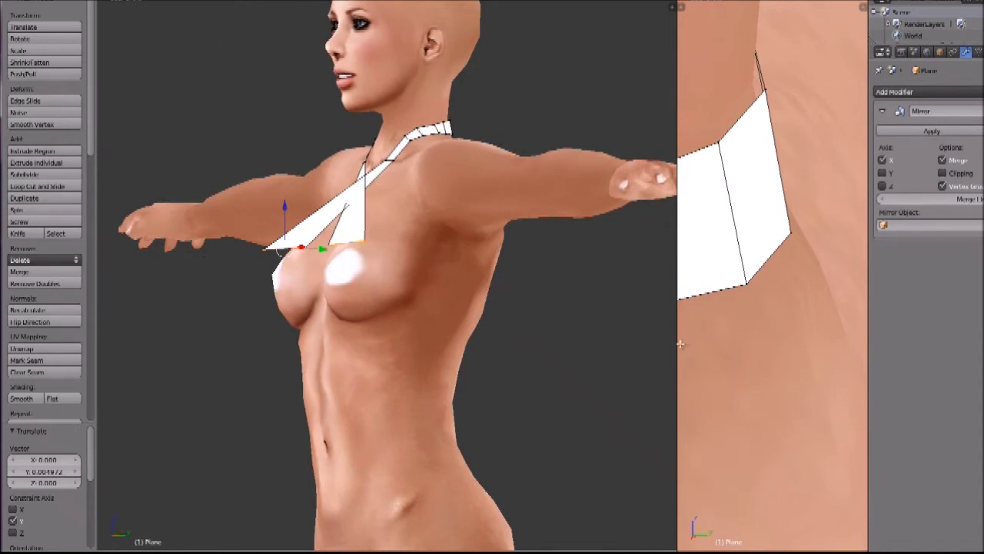
# - Set one viewport to front view and the other to right view, resizing them so both show the avatar's torso
pyautogui.moveTo(677, 346); pyautogui.dragTo(494, 340)
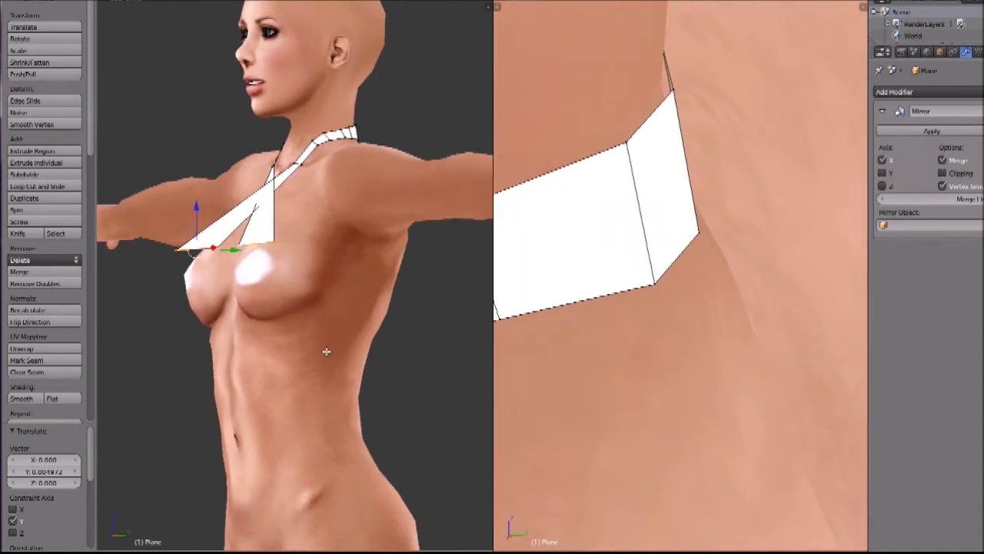
pyautogui.press('KP_1')
pyautogui.scroll(-12, 541, 354)
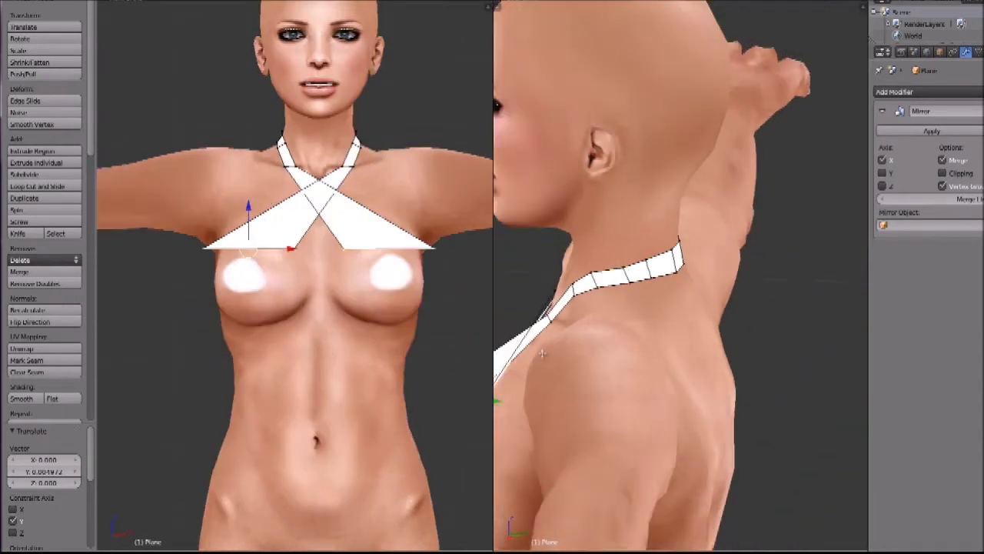
pyautogui.press('KP_3')
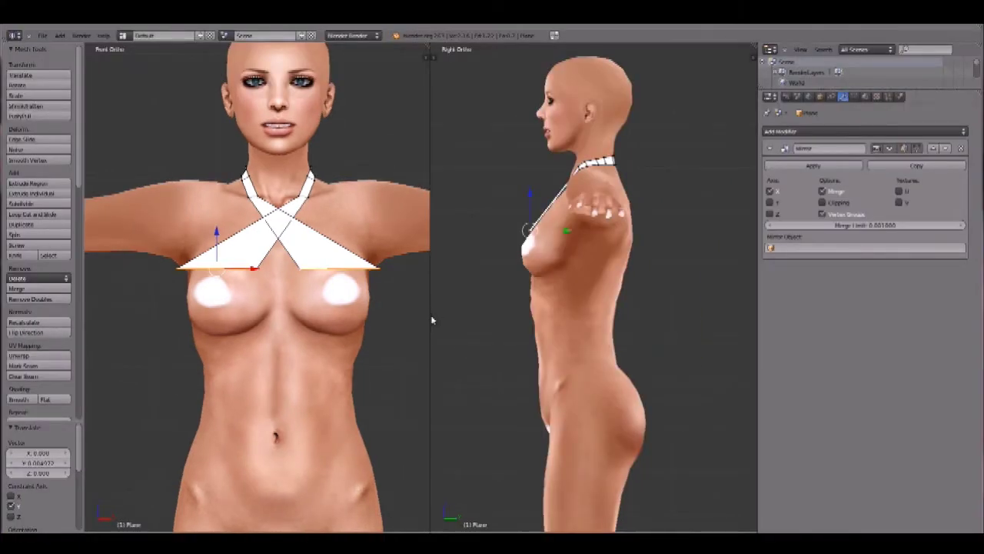
pyautogui.moveTo(431, 315); pyautogui.dragTo(544, 330)
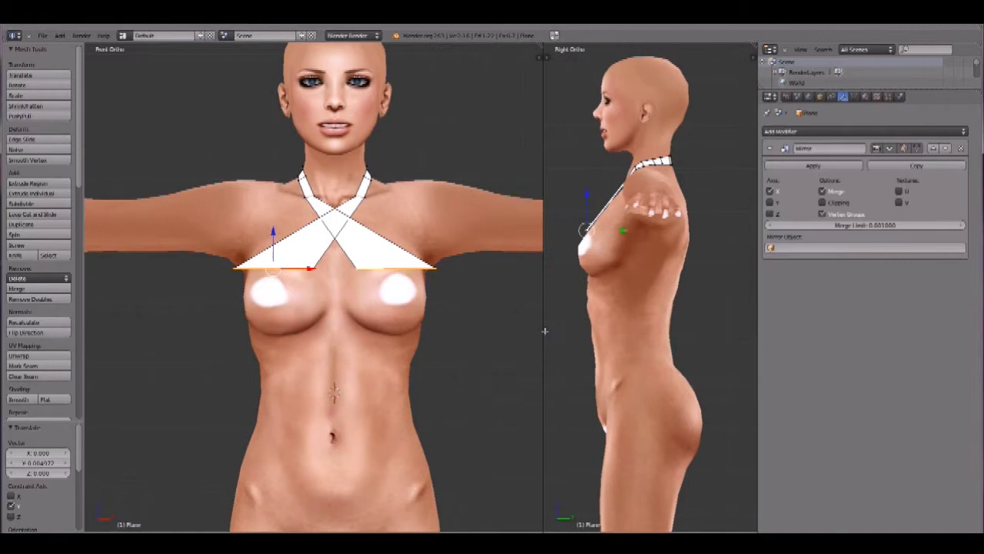
# - Extrude the lower edge three times down over the breast, curving the last section back underneath it
pyautogui.scroll(-4, 501, 339)
pyautogui.scroll(7, 501, 339)
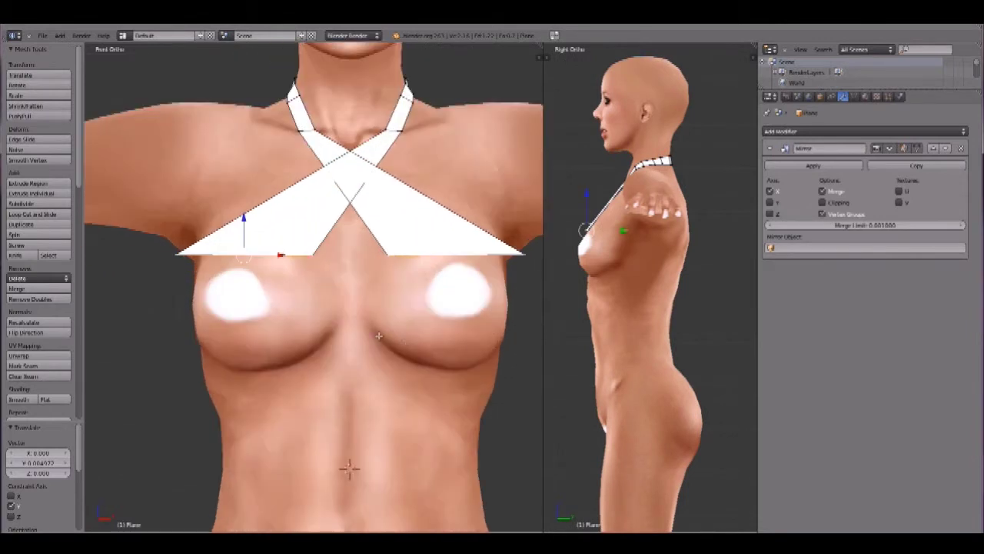
pyautogui.keyDown('shift'); pyautogui.moveTo(377, 334); pyautogui.dragTo(426, 199, button='middle'); pyautogui.keyUp('shift')
pyautogui.scroll(-3, 426, 199)
pyautogui.moveTo(438, 310); pyautogui.dragTo(411, 183, button='middle')
pyautogui.press('e')
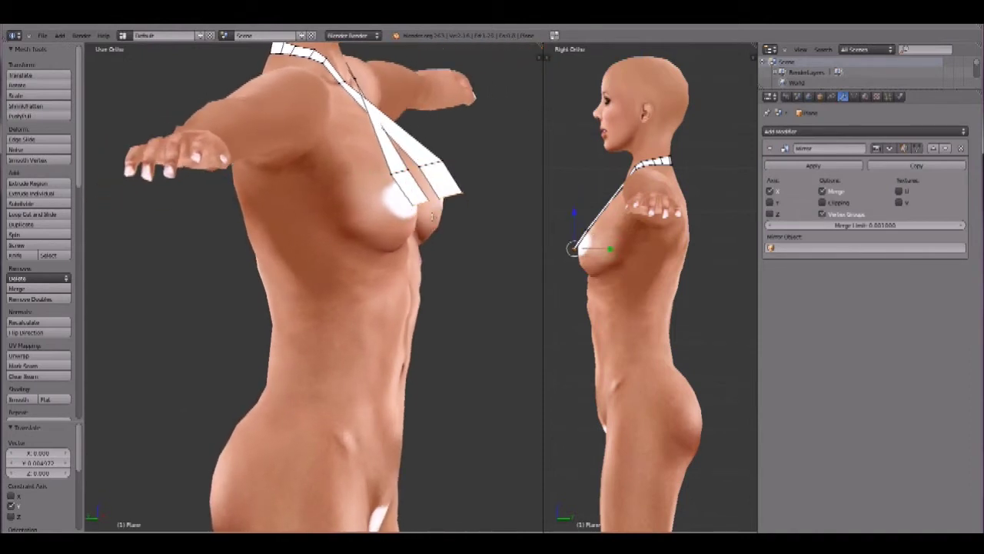
pyautogui.click(429, 219)
pyautogui.press('e')
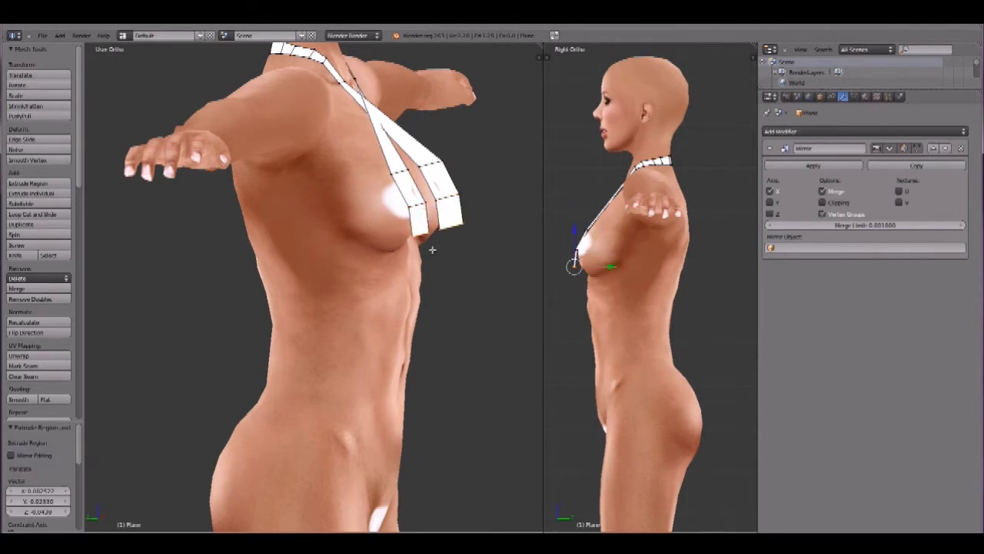
pyautogui.click(424, 252)
pyautogui.press('e')
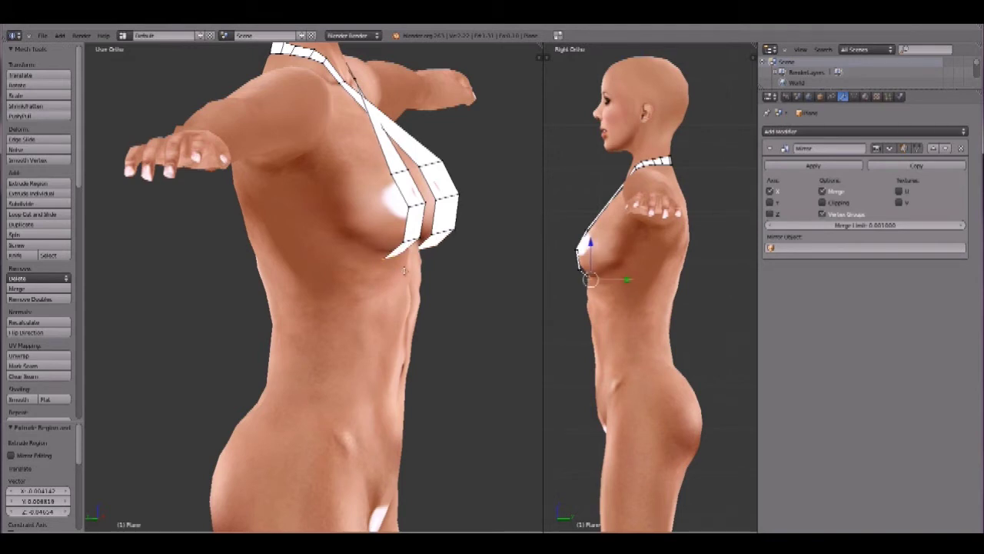
# - Move the outer vertices of the cup's two middle rows outward along X to round its side
pyautogui.moveTo(438, 189); pyautogui.dragTo(336, 184, button='middle')
pyautogui.rightClick(247, 213)
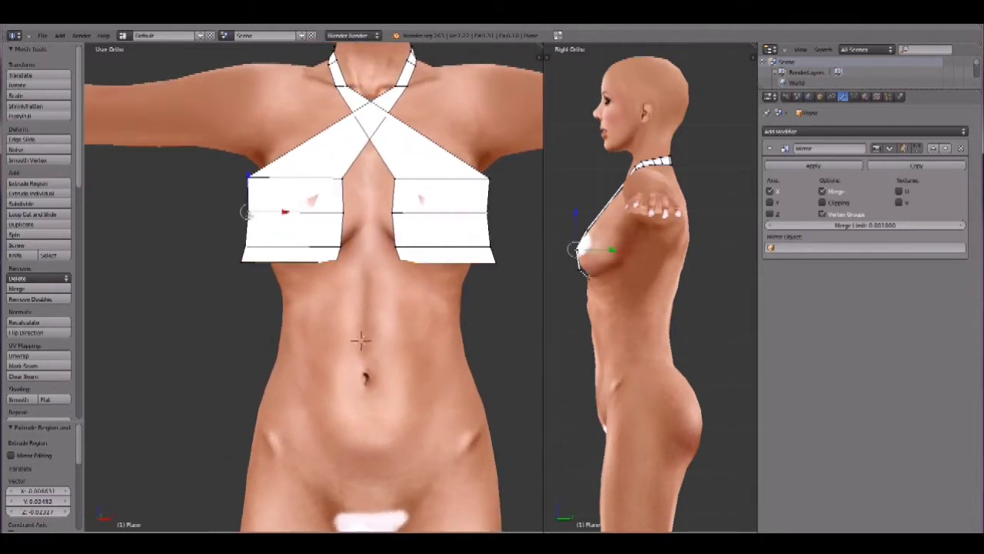
pyautogui.moveTo(283, 213); pyautogui.dragTo(272, 213)
pyautogui.rightClick(257, 246)
pyautogui.moveTo(281, 246); pyautogui.dragTo(267, 246)
# - Move the inner vertices at the cup's upper and lower edges toward the centre along X
pyautogui.rightClick(346, 175)
pyautogui.moveTo(377, 179); pyautogui.dragTo(388, 177)
pyautogui.rightClick(394, 241)
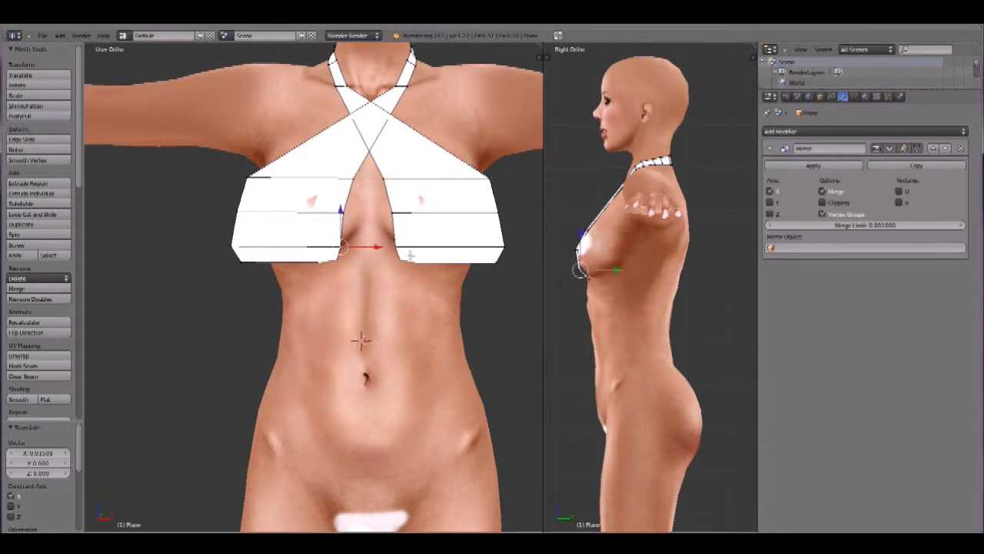
pyautogui.moveTo(377, 247)
pyautogui.mouseDown()
pyautogui.moveTo(388, 256)
pyautogui.moveTo(379, 263)
pyautogui.mouseUp()
pyautogui.rightClick(400, 264)
pyautogui.click(384, 263)
# - Move the cup's bottom inner vertex along Y to fit it against the ribcage
pyautogui.moveTo(383, 263); pyautogui.dragTo(204, 407, button='middle')
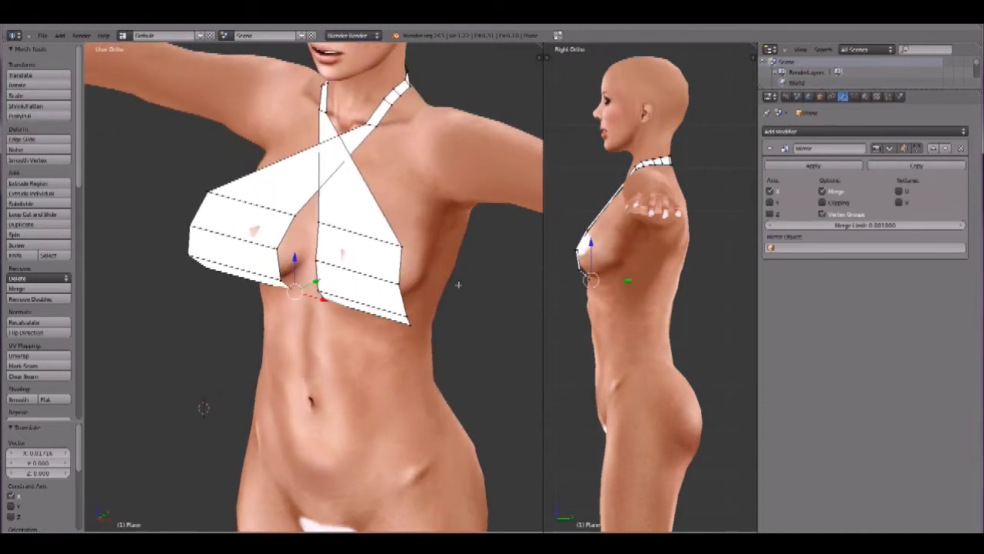
pyautogui.press('g')
pyautogui.press('y')
pyautogui.click(623, 280)
pyautogui.moveTo(323, 307); pyautogui.dragTo(429, 283, button='middle')
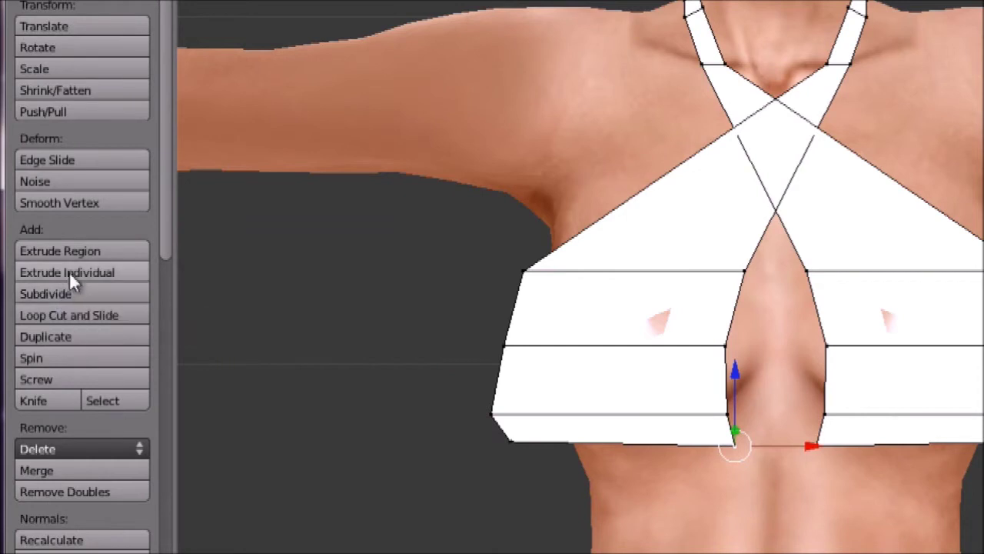
# - Add a lengthwise loop cut running down the middle of the neck strap and cup
pyautogui.click(75, 317)
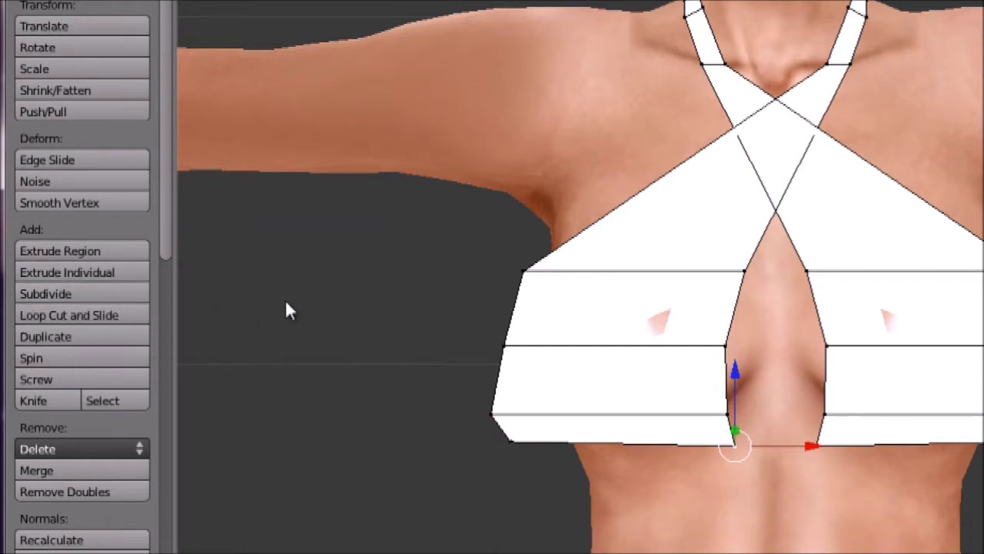
pyautogui.click(622, 342)
pyautogui.click(621, 338)
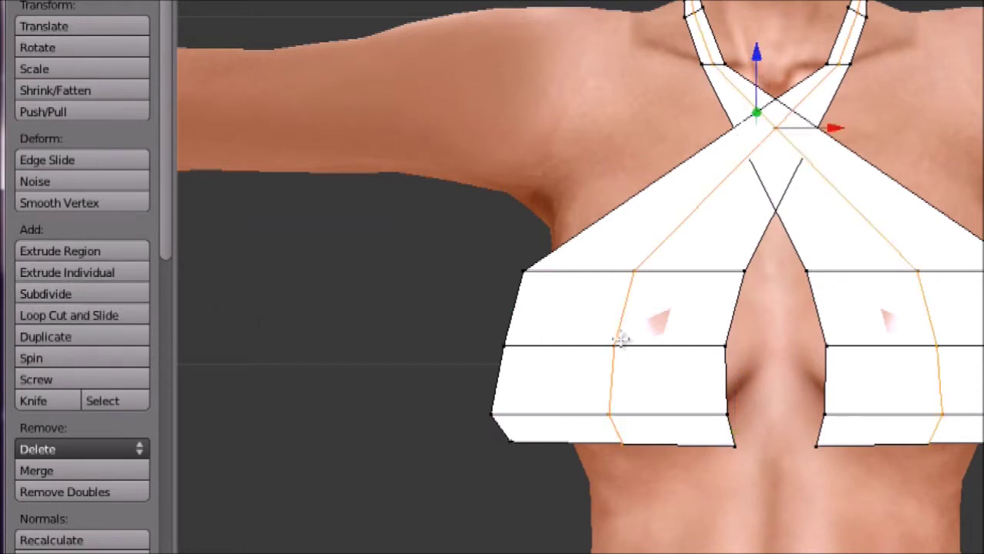
# - Move the cup's upper outer vertex about 0.0106 back along Y toward the body
pyautogui.moveTo(622, 340); pyautogui.dragTo(795, 410, button='middle')
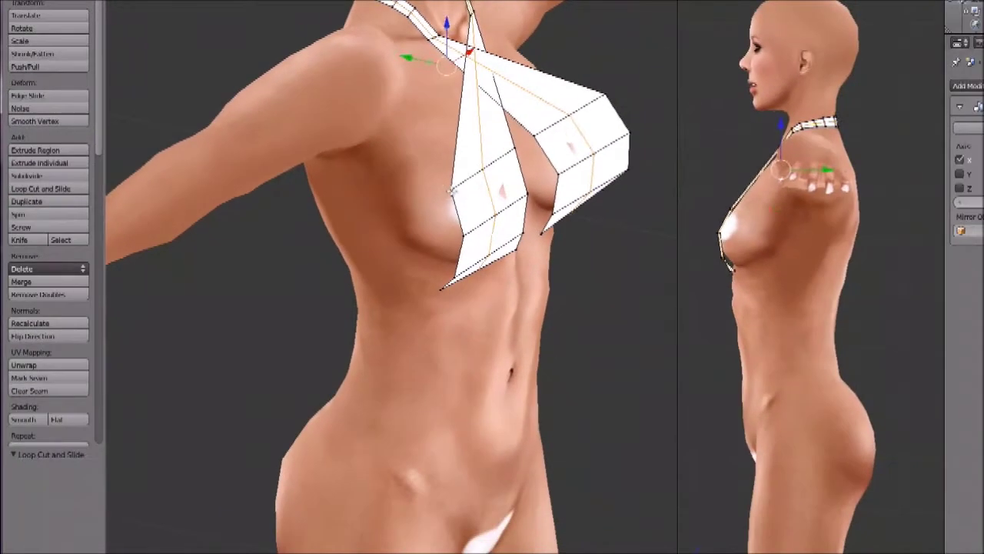
pyautogui.rightClick(451, 190)
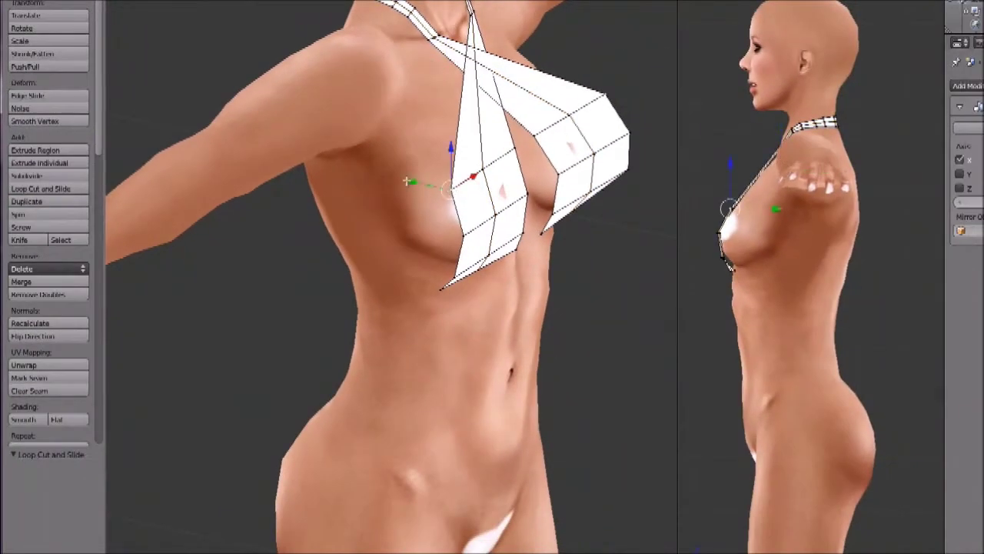
pyautogui.moveTo(413, 182)
pyautogui.mouseDown()
pyautogui.moveTo(389, 172)
pyautogui.moveTo(404, 177)
pyautogui.mouseUp()
# - Add a crosswise loop cut to the long section between the collarbone and the top of the cup
pyautogui.press('KP_1')
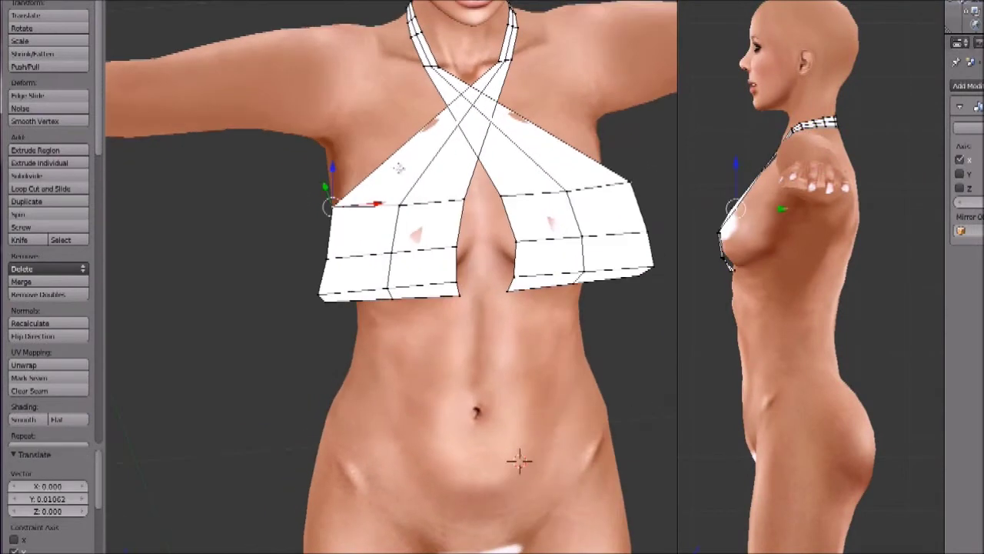
pyautogui.click(58, 190)
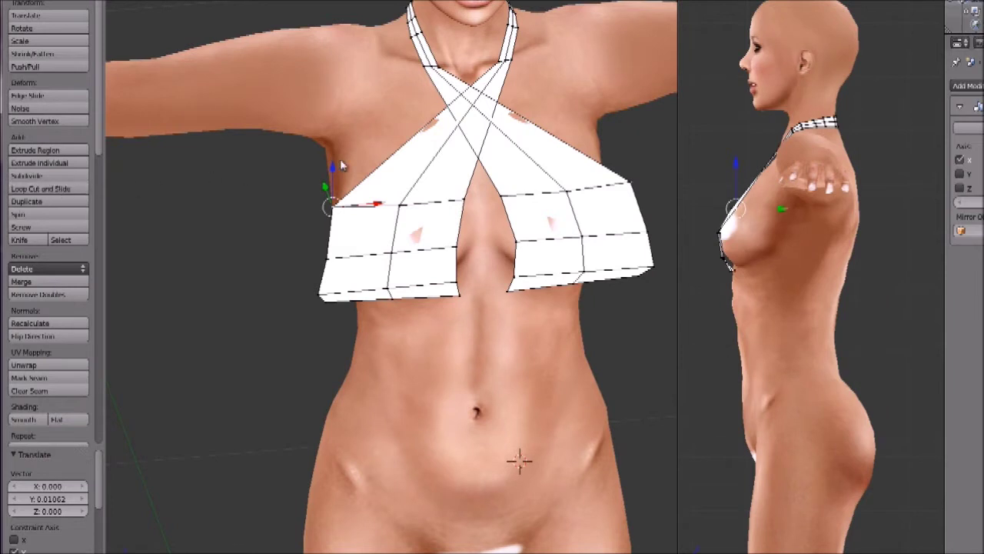
pyautogui.click(396, 177)
pyautogui.moveTo(448, 190); pyautogui.dragTo(462, 186, button='middle')
pyautogui.press('KP_1')
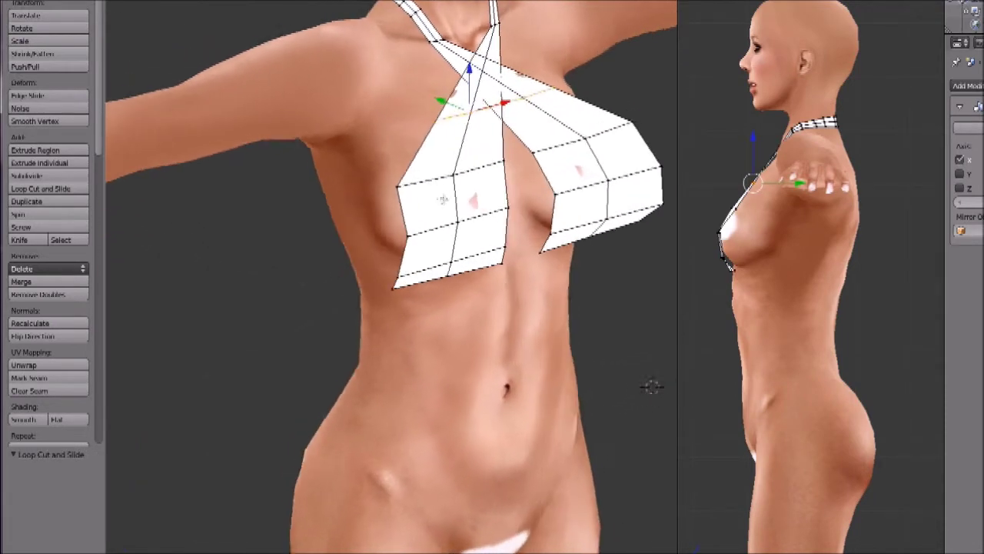
# - Add two lengthwise loop cuts to the cup and strap, one through the outer half and one through the inner half
pyautogui.click(57, 190)
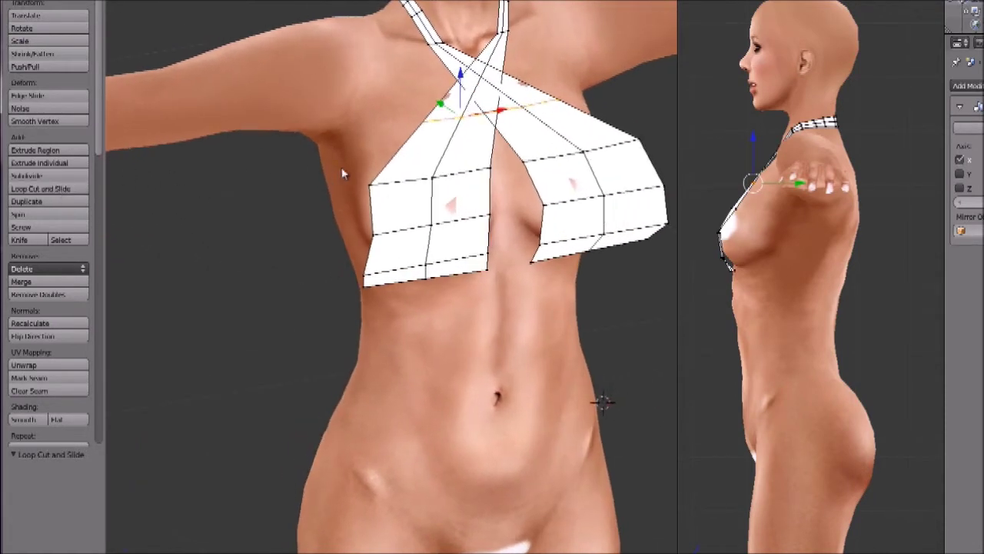
pyautogui.click(375, 186)
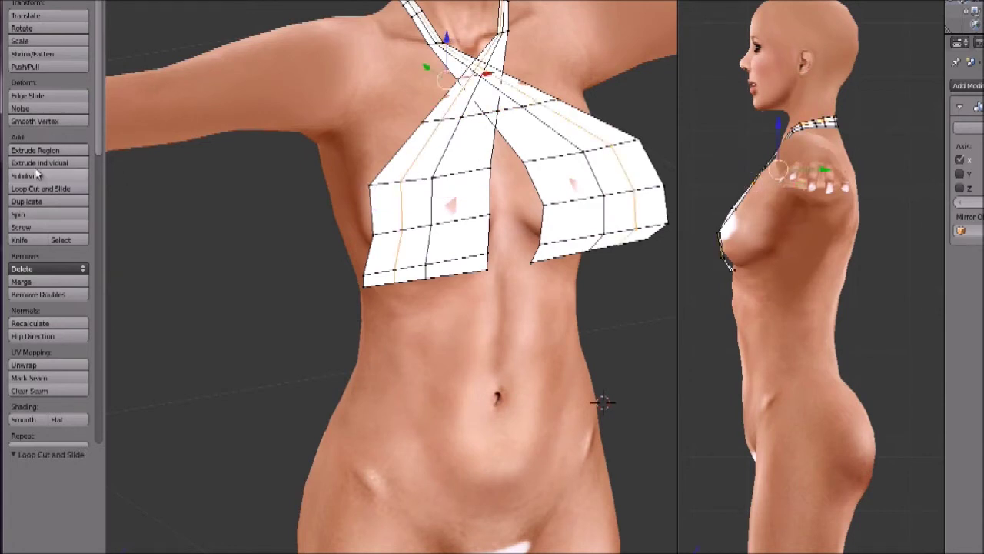
pyautogui.click(40, 187)
pyautogui.click(455, 188)
# - Move the cup's upper outer edge vertex about 0.0267 and the middle outer edge vertex about 0.0822 back along Y
pyautogui.moveTo(400, 214); pyautogui.dragTo(484, 221, button='middle')
pyautogui.press('g')
pyautogui.press('y')
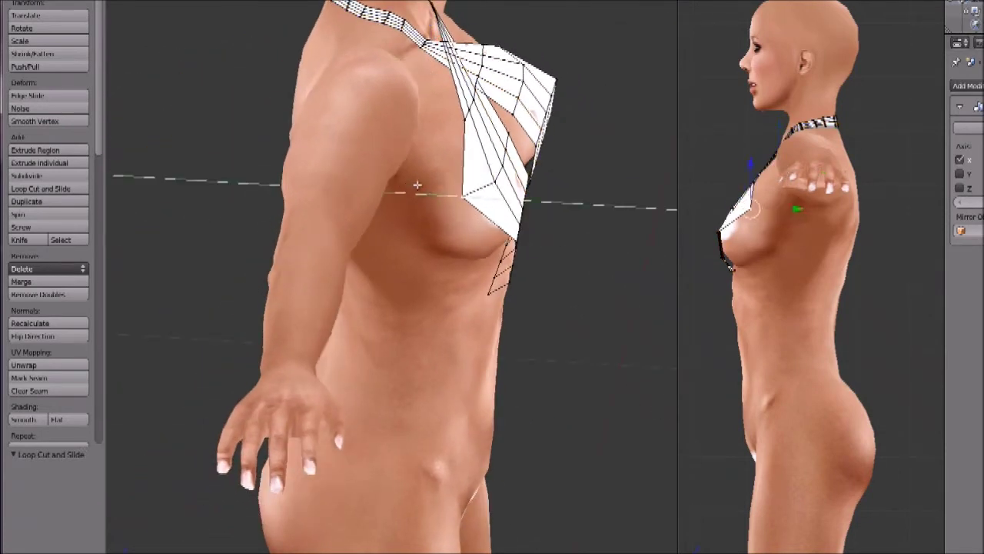
pyautogui.click(417, 184)
pyautogui.moveTo(485, 195); pyautogui.dragTo(462, 160, button='middle')
pyautogui.rightClick(485, 190)
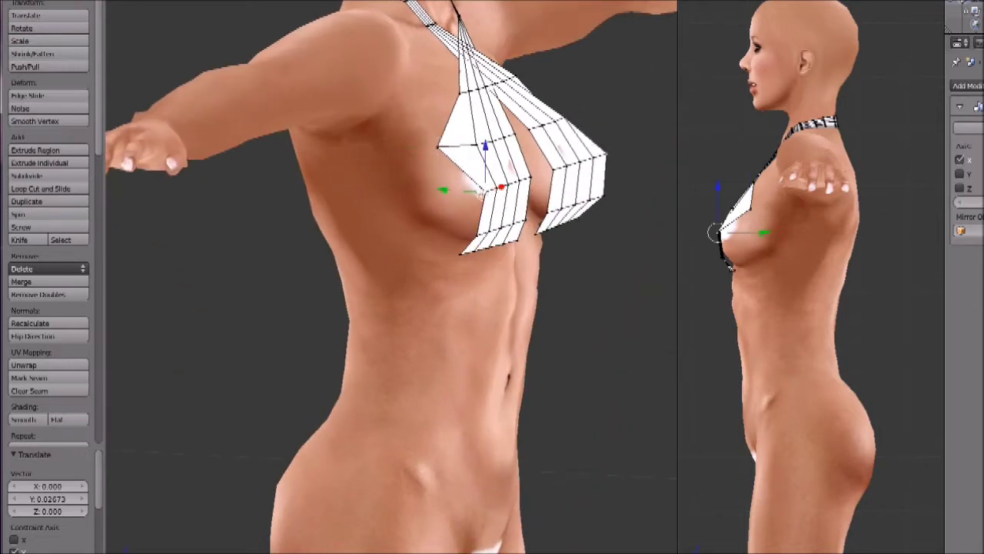
pyautogui.press('g')
pyautogui.press('y')
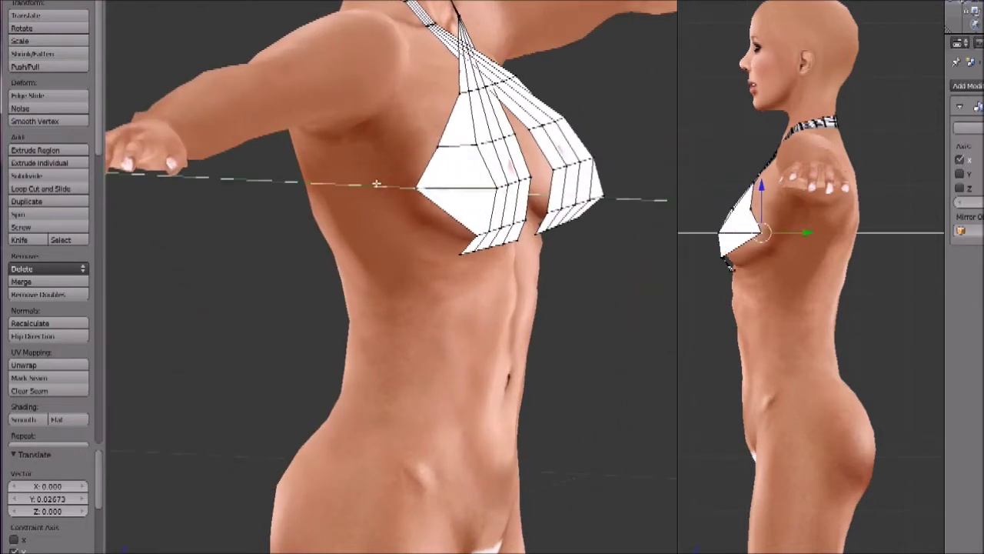
pyautogui.click(376, 185)
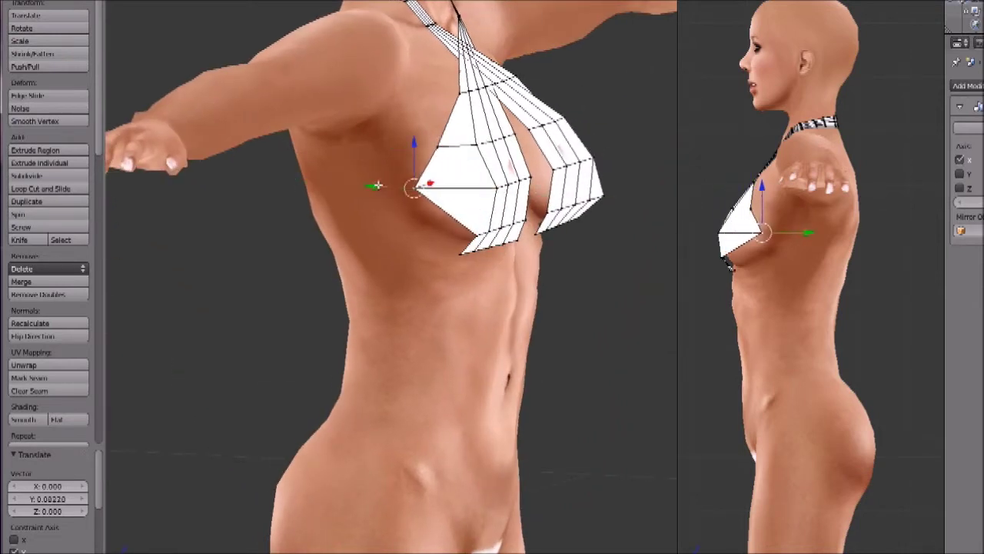
# - Pull the cup's lower outer edge vertex and bottom outer corner back along Y by about 0.11 each, forming a slanted side edge
pyautogui.press('g')
pyautogui.press('y')
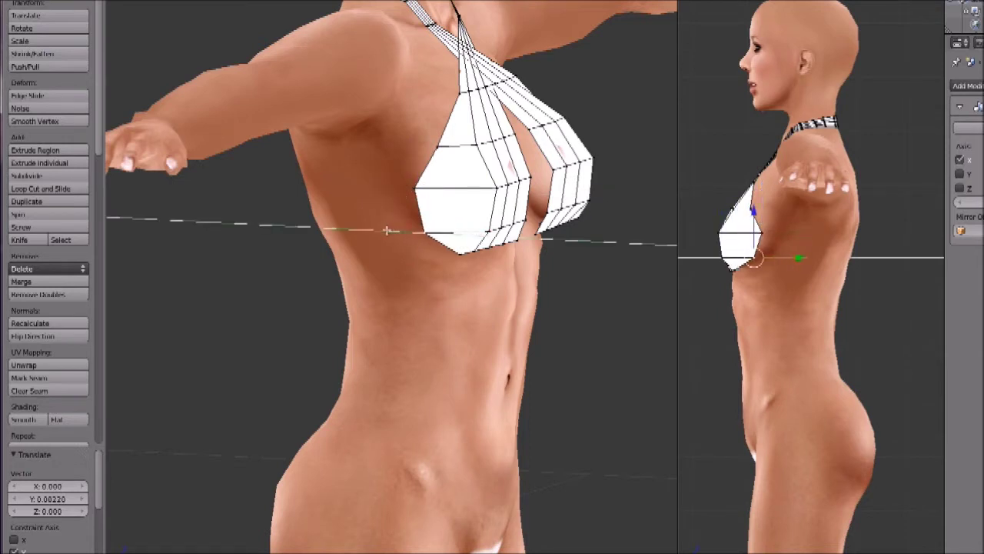
pyautogui.click(423, 253)
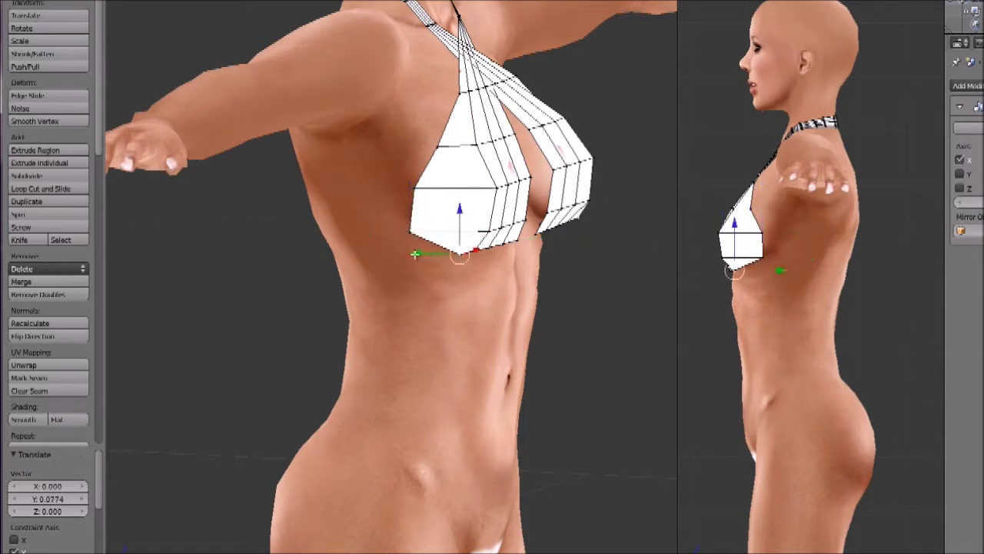
pyautogui.press('g')
pyautogui.press('y')
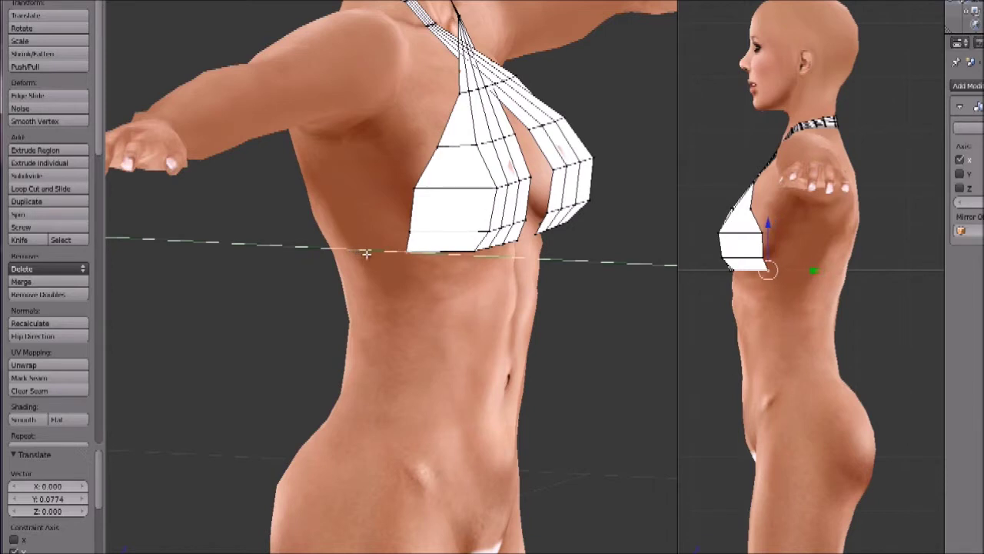
pyautogui.click(361, 250)
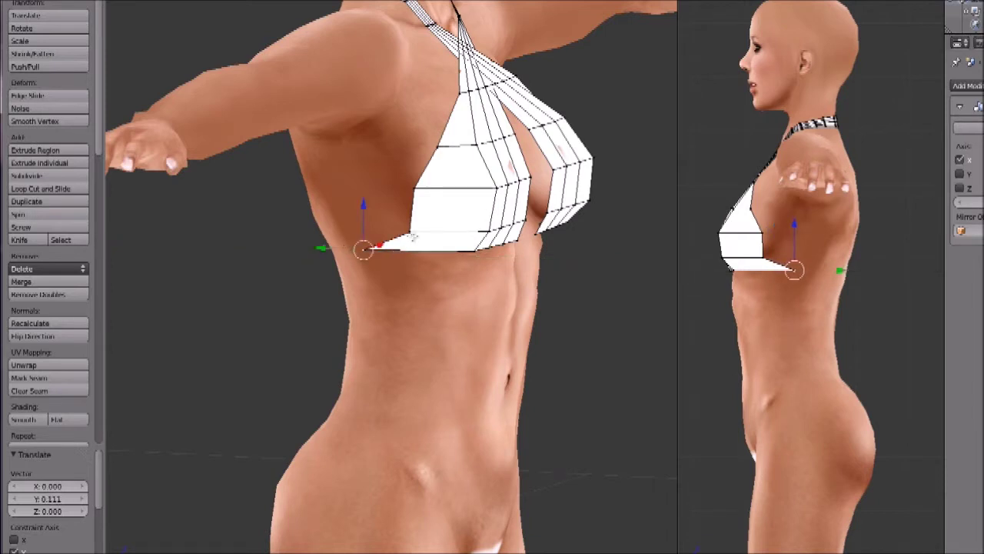
pyautogui.press('g')
pyautogui.press('y')
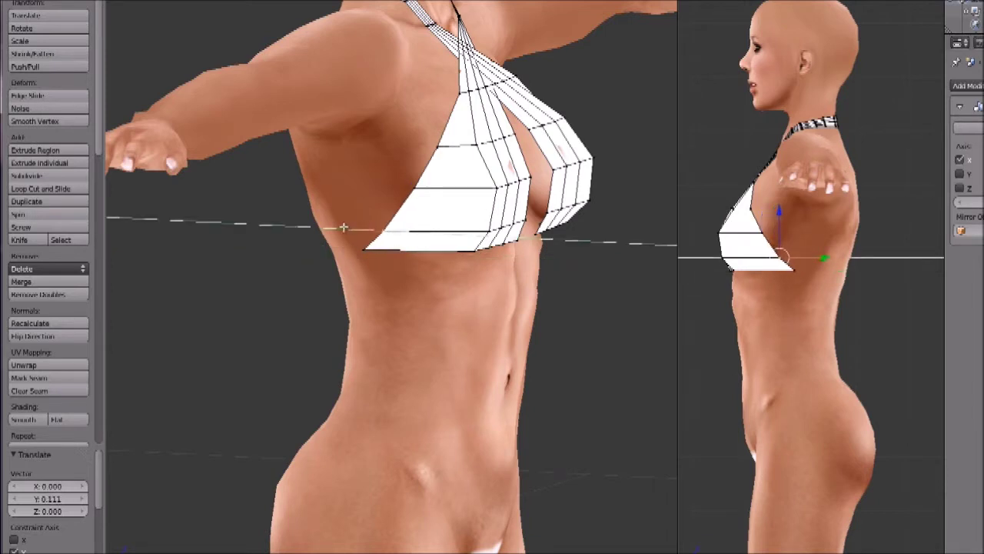
pyautogui.click(342, 227)
# - Move the middle vertex of the lengthwise loop next to the outer edge back along Y to wrap the breast's side
pyautogui.moveTo(526, 208)
pyautogui.mouseDown(button='middle')
pyautogui.moveTo(486, 202)
pyautogui.moveTo(525, 212)
pyautogui.mouseUp(button='middle')
pyautogui.rightClick(465, 195)
pyautogui.press('g')
pyautogui.press('y')
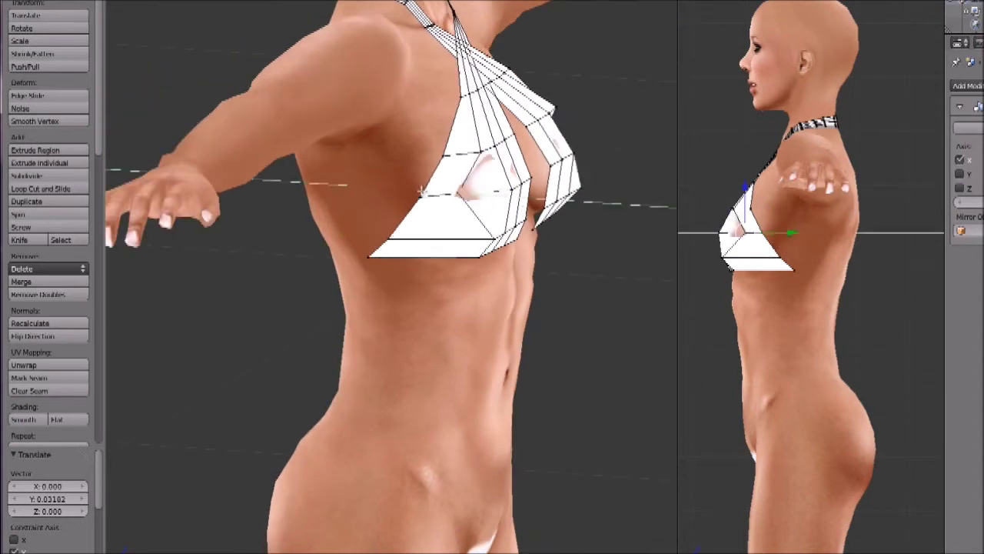
pyautogui.click(487, 240)
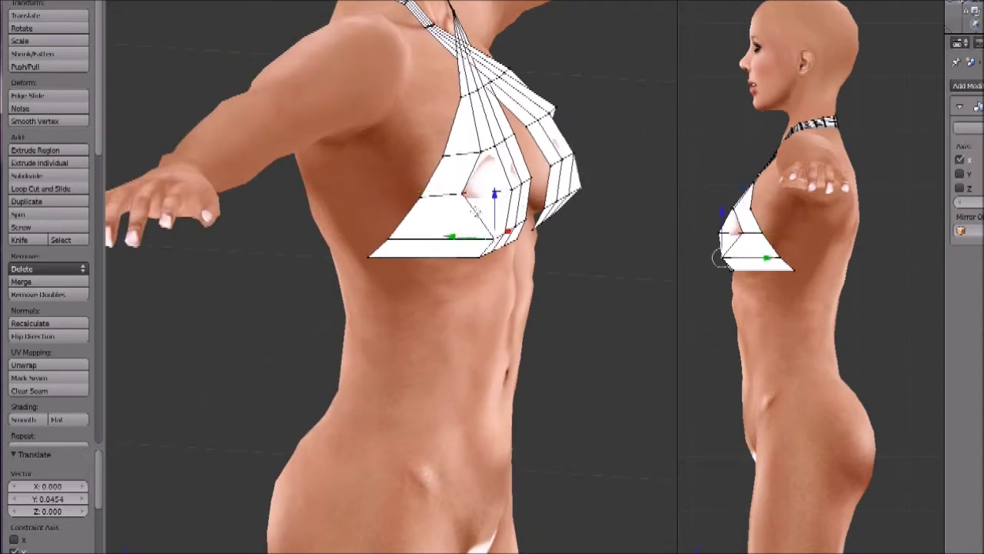
pyautogui.moveTo(600, 384); pyautogui.dragTo(653, 396, button='middle')
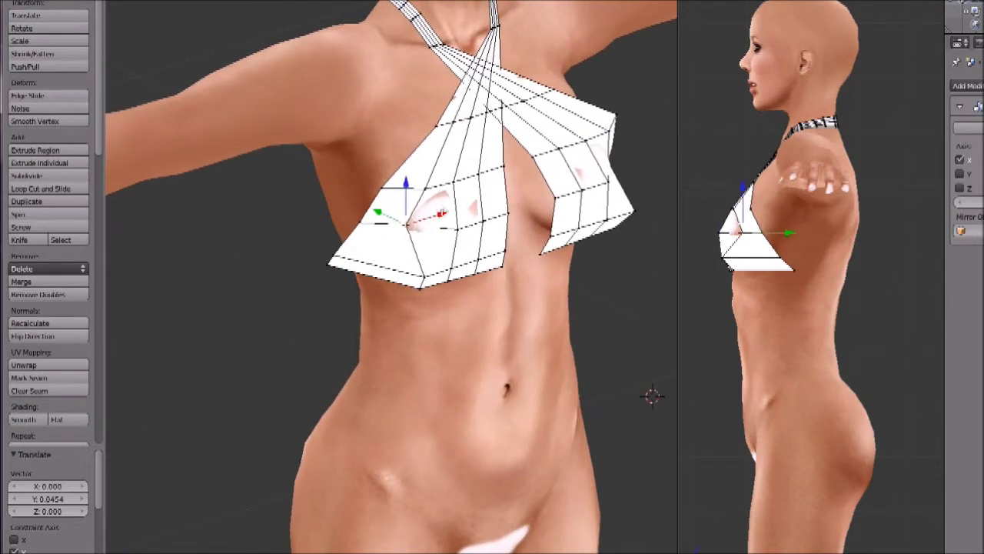
pyautogui.press('g')
pyautogui.press('y')
pyautogui.moveTo(437, 216); pyautogui.dragTo(436, 216)
# - Move the lower vertices of the lengthwise loop next to the outer edge back along Y to even out the side faces
pyautogui.rightClick(430, 275)
pyautogui.moveTo(402, 266)
pyautogui.mouseDown()
pyautogui.moveTo(367, 243)
pyautogui.moveTo(417, 249)
pyautogui.moveTo(392, 272)
pyautogui.mouseUp()
pyautogui.rightClick(392, 253)
pyautogui.rightClick(426, 293)
pyautogui.click(367, 253)
# - Shift the cup's lower side vertices outward along X, moving the bottom one about 0.0103
pyautogui.rightClick(459, 233)
pyautogui.moveTo(461, 231); pyautogui.dragTo(427, 188, button='middle')
pyautogui.press('g')
pyautogui.press('x')
pyautogui.click(401, 220)
pyautogui.rightClick(382, 226)
pyautogui.moveTo(418, 228); pyautogui.dragTo(410, 228)
pyautogui.rightClick(386, 248)
# - Move the cup's upper outer edge vertex about 0.0124 back along Y beside the armpit
pyautogui.moveTo(426, 196); pyautogui.dragTo(552, 238, button='middle')
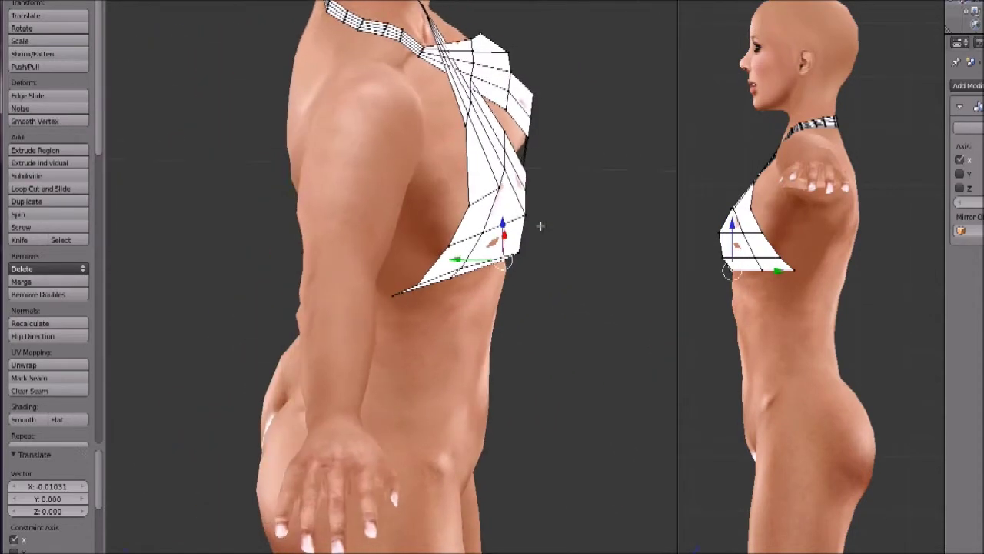
pyautogui.rightClick(477, 202)
pyautogui.press('g')
pyautogui.press('x')
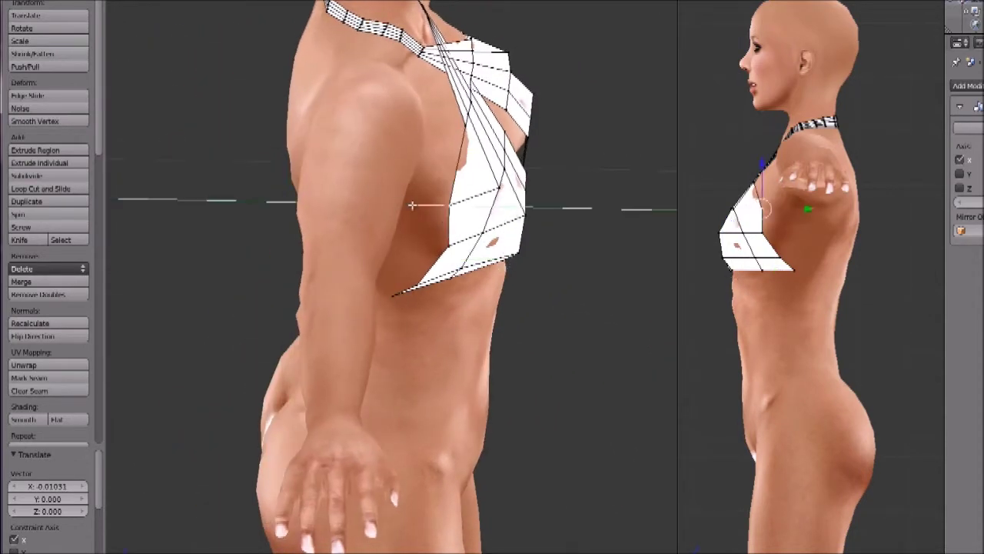
pyautogui.click(416, 205)
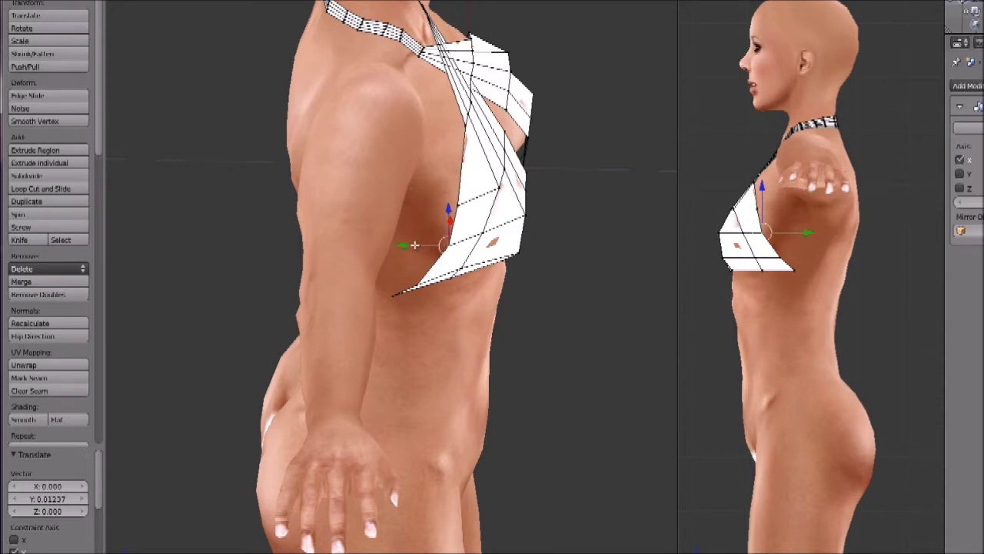
# - From behind, move the upper outer edge vertex about 0.0193 and the middle outer edge vertex inward along X toward the body
pyautogui.moveTo(526, 238); pyautogui.dragTo(638, 184, button='middle')
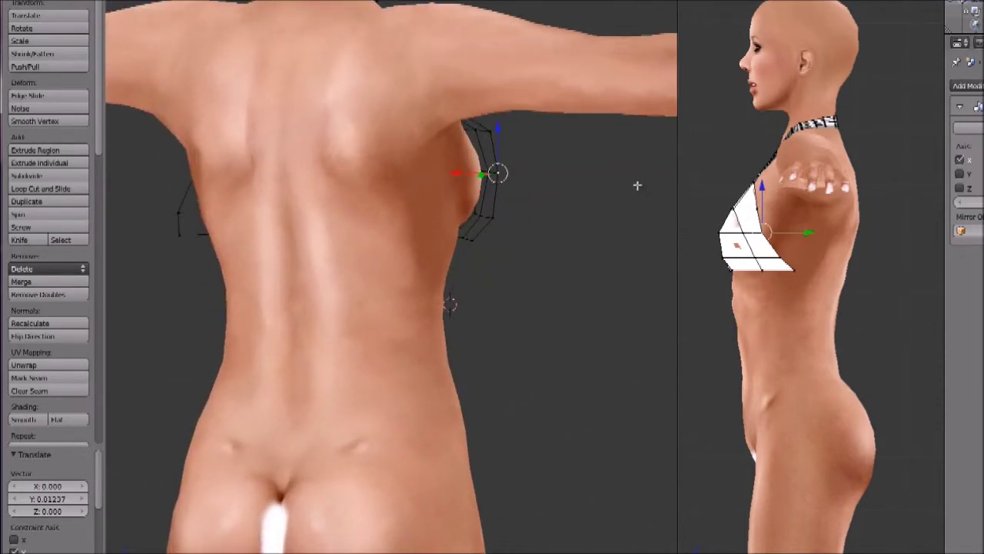
pyautogui.rightClick(483, 129)
pyautogui.scroll(3, 486, 313)
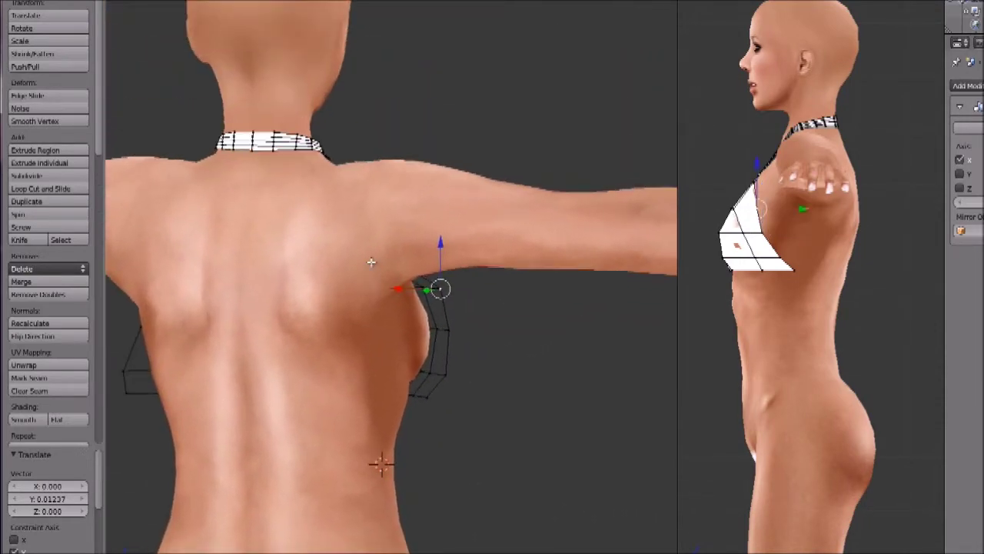
pyautogui.press('g')
pyautogui.press('x')
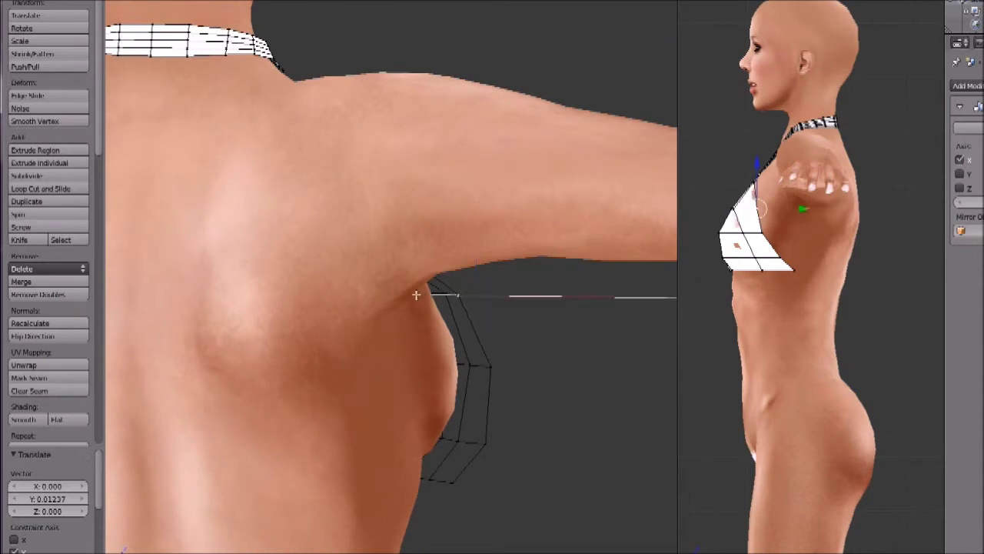
pyautogui.click(440, 292)
pyautogui.rightClick(489, 367)
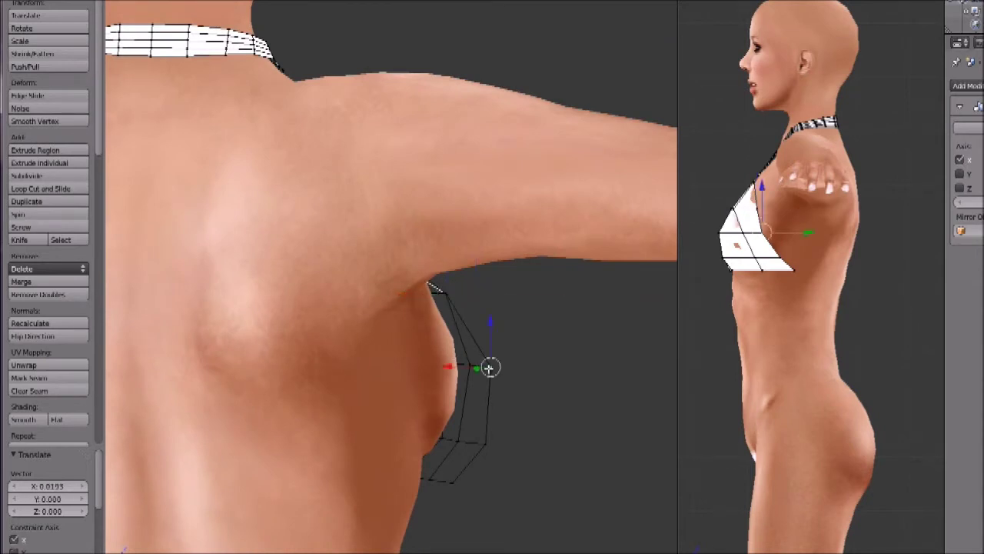
pyautogui.press('g')
pyautogui.press('x')
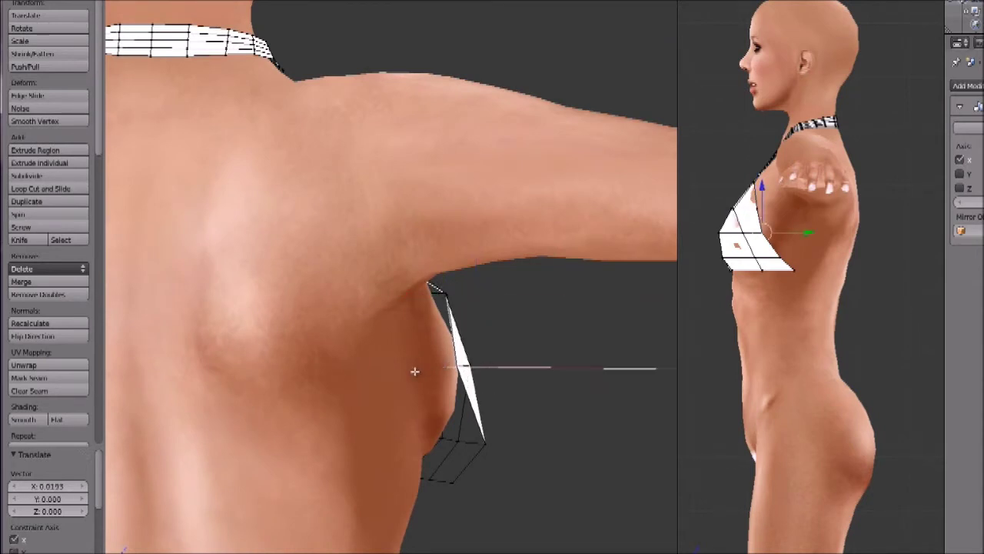
pyautogui.click(419, 367)
# - Move the lower outer edge vertex about 0.0302 and the bottom outer corner about 0.0181 inward along X toward the ribs
pyautogui.rightClick(485, 446)
pyautogui.press('g')
pyautogui.press('x')
pyautogui.click(429, 446)
pyautogui.rightClick(452, 483)
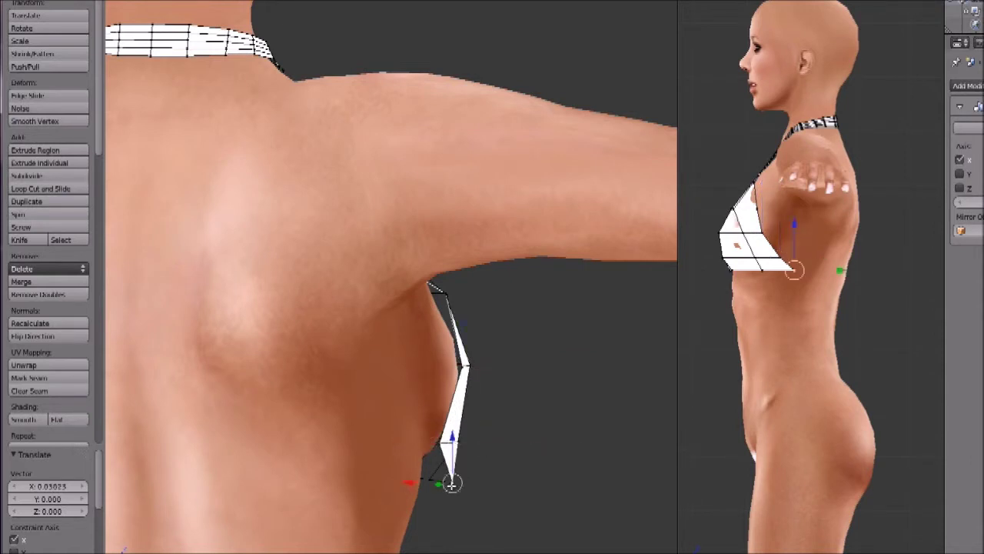
pyautogui.press('g')
pyautogui.press('x')
pyautogui.click(382, 480)
# - Move the cup's upper outer edge vertex beside the armpit about 0.0035 forward along Y
pyautogui.moveTo(384, 477); pyautogui.dragTo(436, 342, button='middle')
pyautogui.rightClick(459, 316)
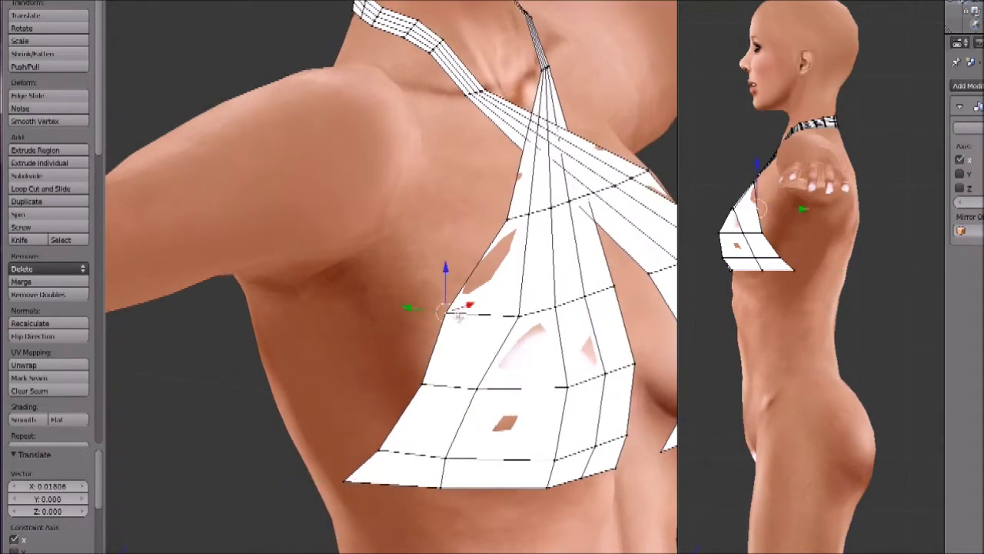
pyautogui.press('g')
pyautogui.press('x')
pyautogui.click(416, 311)
# - Fit the outer vertex of the crosswise loop above the cup by moving it about 0.0051 back, and about 0.003 forward along Y
pyautogui.rightClick(486, 219)
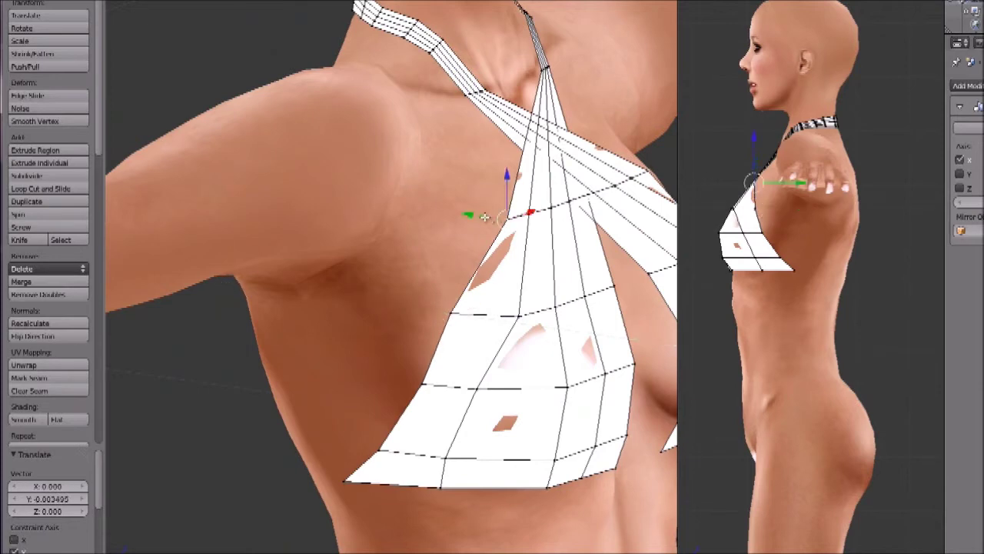
pyautogui.moveTo(470, 215); pyautogui.dragTo(463, 215)
pyautogui.moveTo(463, 215); pyautogui.dragTo(487, 245, button='middle')
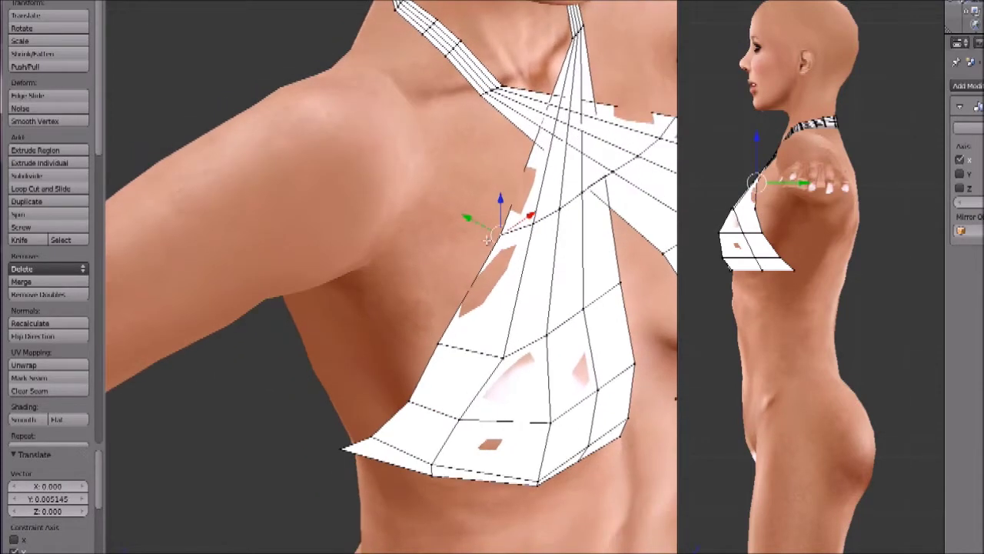
pyautogui.moveTo(466, 215); pyautogui.dragTo(471, 218)
pyautogui.moveTo(471, 218); pyautogui.dragTo(507, 176, button='middle')
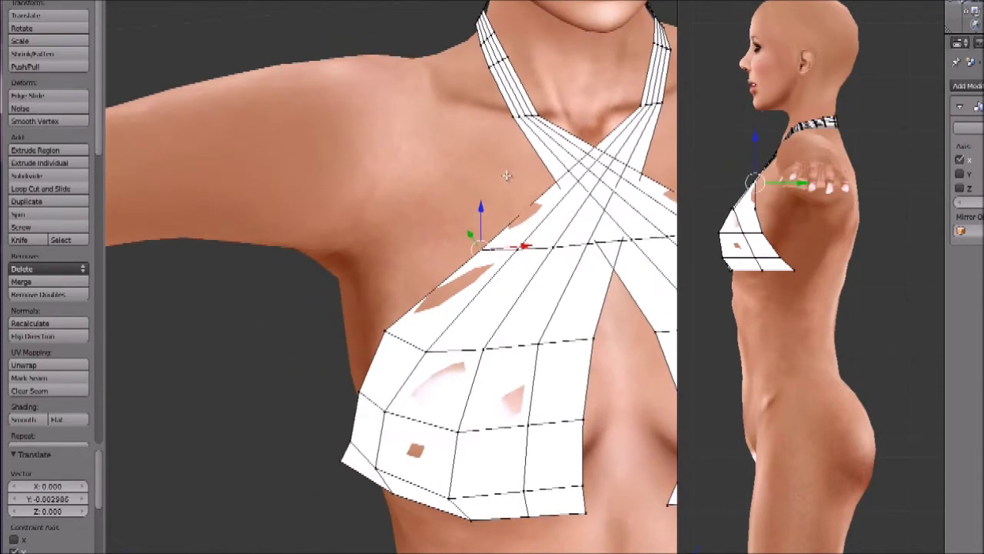
# - Add a Subdivision Surface modifier to the top and turn on its edit cage adjustment
pyautogui.scroll(-5, 506, 176)
pyautogui.scroll(-1, 505, 175)
pyautogui.keyDown('shift'); pyautogui.moveTo(495, 311); pyautogui.dragTo(412, 239, button='middle'); pyautogui.keyUp('shift')
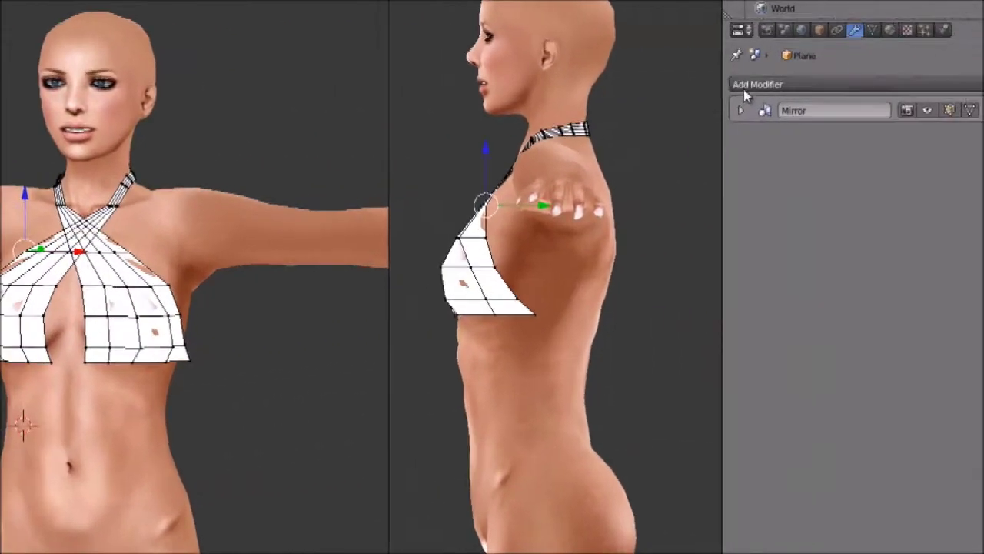
pyautogui.click(964, 85)
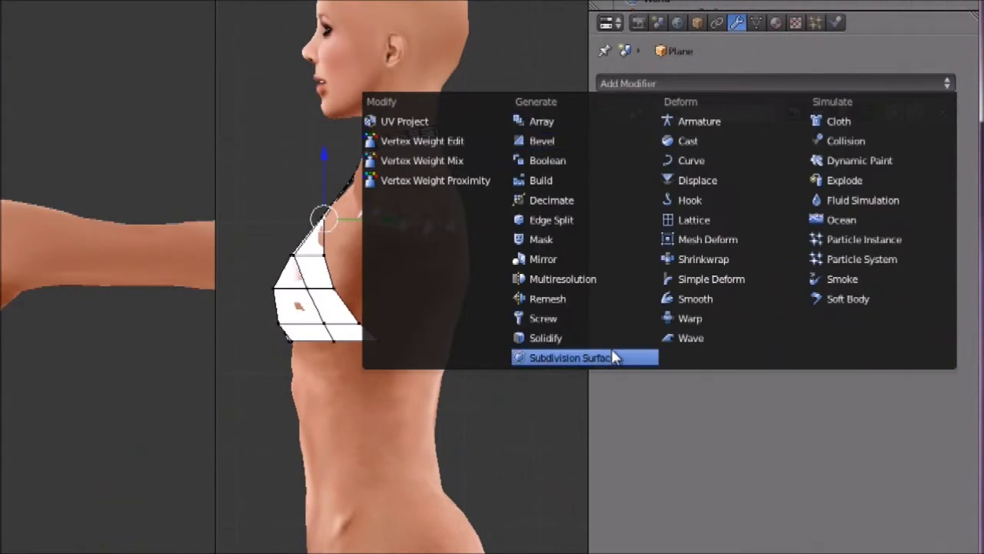
pyautogui.click(584, 358)
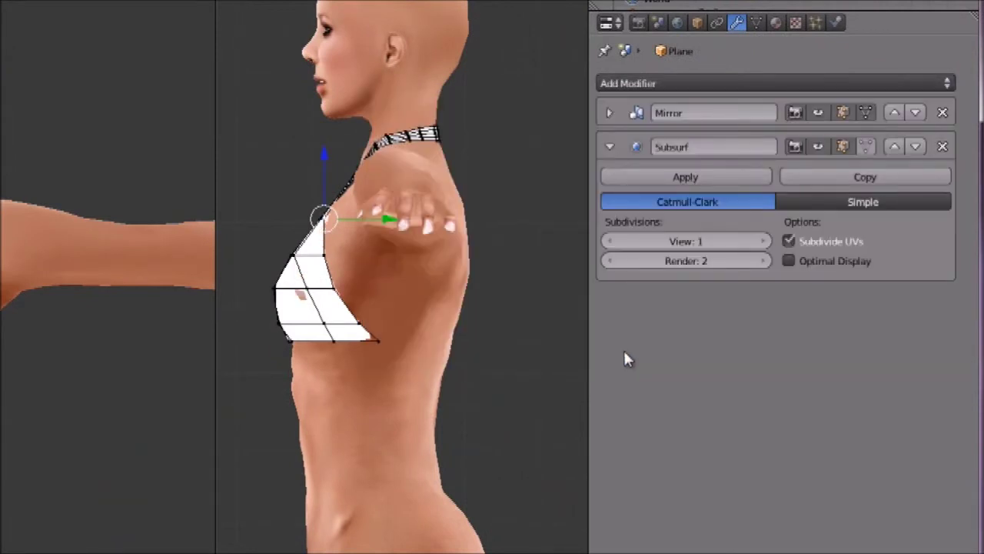
pyautogui.click(865, 145)
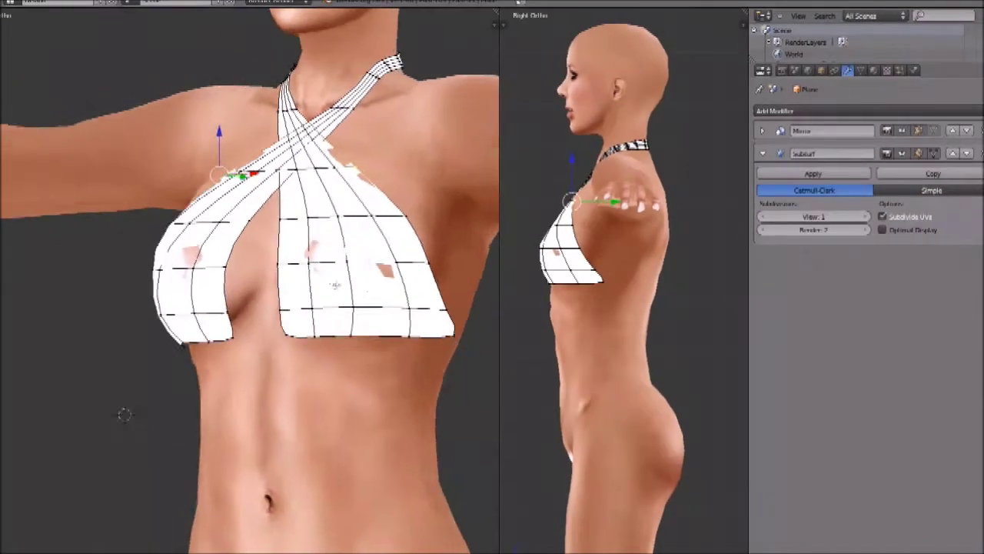
# - Move the outer vertex of the crosswise loop above the cup and its neighbour slightly forward along Y, clear of the skin
pyautogui.moveTo(167, 326); pyautogui.dragTo(126, 358, button='middle')
pyautogui.scroll(2, 302, 291)
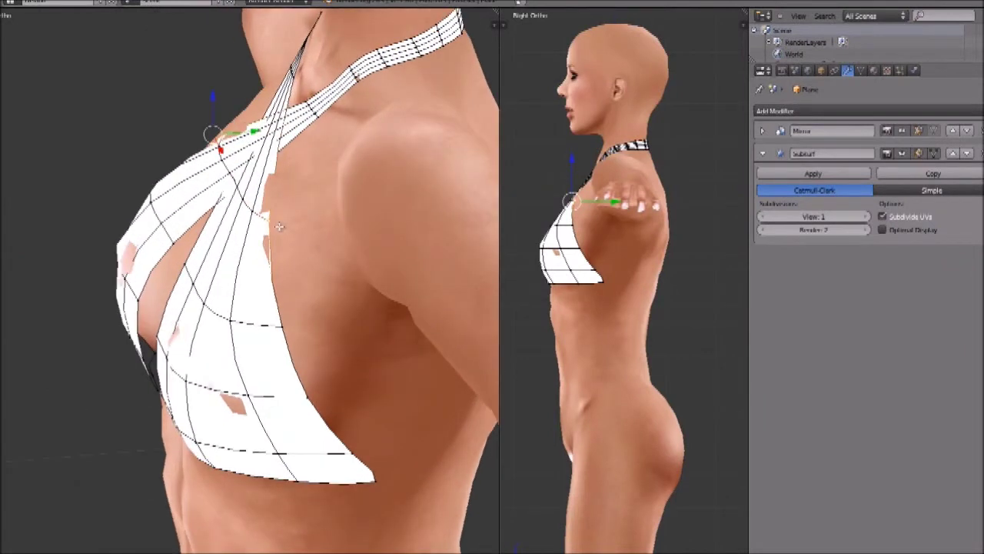
pyautogui.moveTo(249, 158); pyautogui.dragTo(249, 180, button='middle')
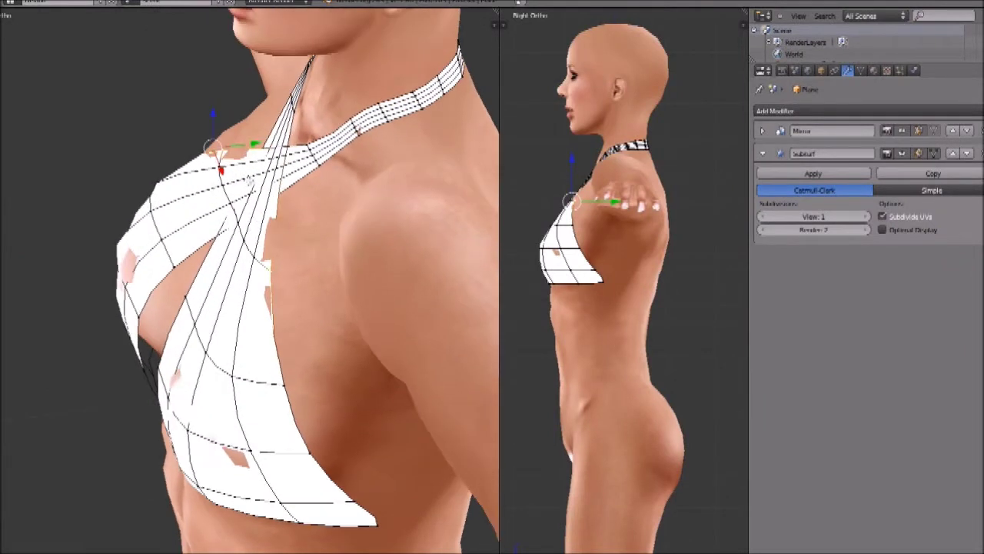
pyautogui.moveTo(255, 144); pyautogui.dragTo(252, 147)
pyautogui.moveTo(274, 174); pyautogui.dragTo(261, 191, button='middle')
pyautogui.rightClick(236, 157)
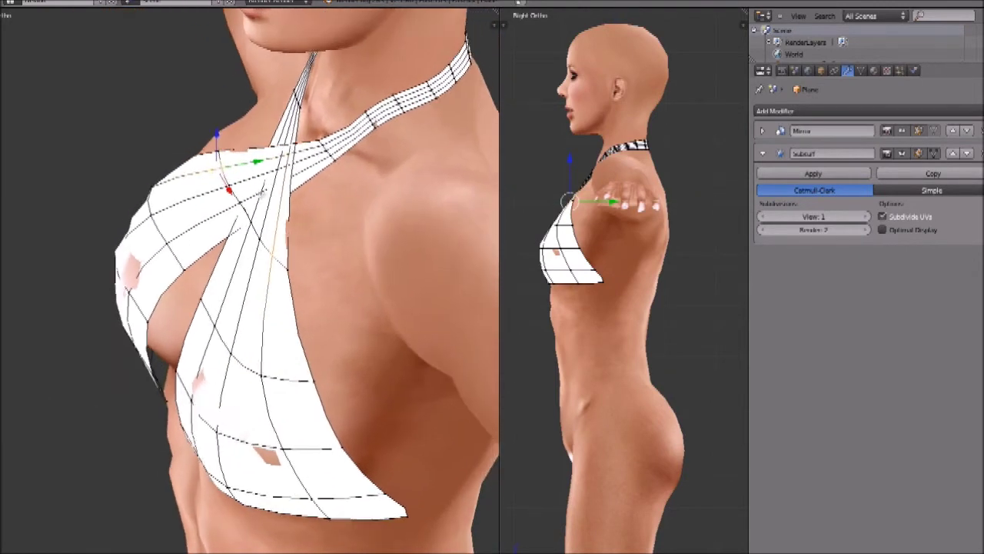
pyautogui.moveTo(256, 162); pyautogui.dragTo(252, 163)
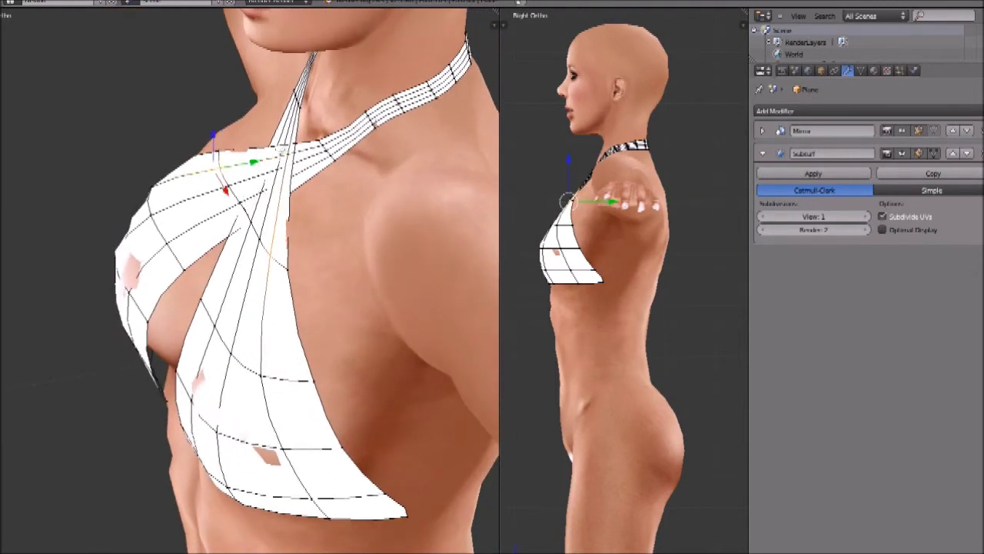
# - Select the five-vertex row across the strap just above the crossing and edge-slide it down toward the crossing
pyautogui.moveTo(278, 190); pyautogui.dragTo(411, 176, button='middle')
pyautogui.keyDown('shift'); pyautogui.moveTo(361, 137); pyautogui.dragTo(339, 245, button='middle'); pyautogui.keyUp('shift')
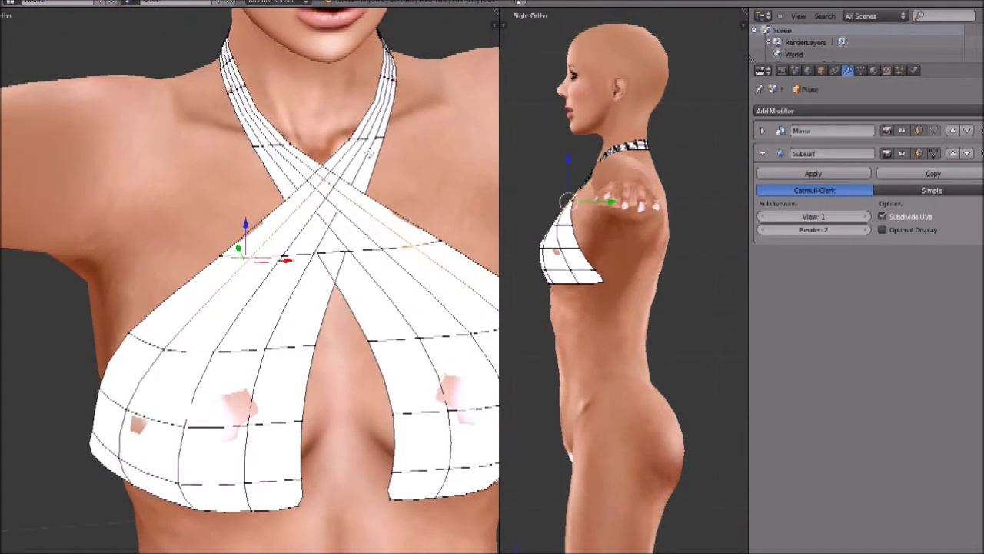
pyautogui.rightClick(294, 143)
pyautogui.keyDown('shift'); pyautogui.rightClick(282, 144); pyautogui.keyUp('shift')
pyautogui.keyDown('shift'); pyautogui.rightClick(275, 145); pyautogui.keyUp('shift')
pyautogui.keyDown('shift'); pyautogui.rightClick(267, 147); pyautogui.keyUp('shift')
pyautogui.keyDown('shift'); pyautogui.rightClick(255, 147); pyautogui.keyUp('shift')
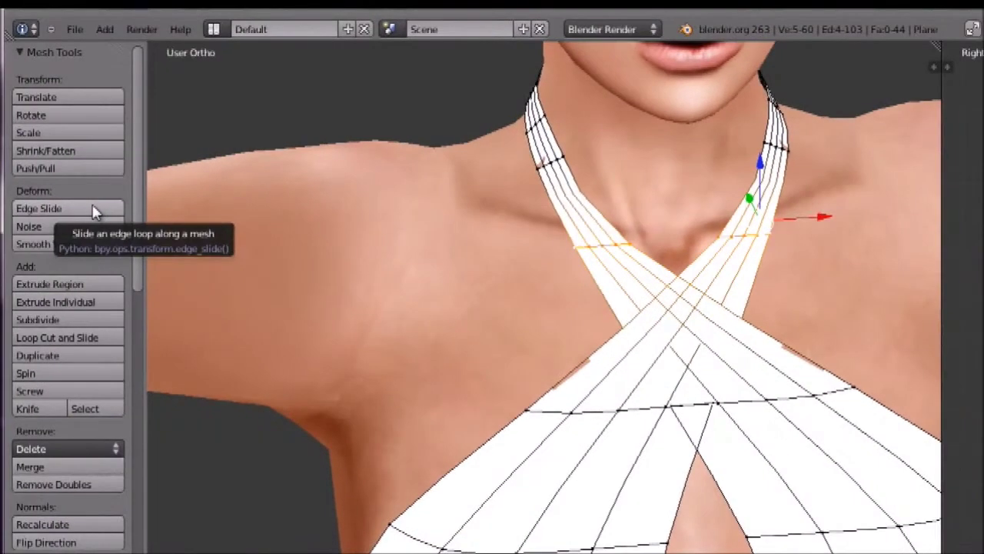
pyautogui.click(91, 208)
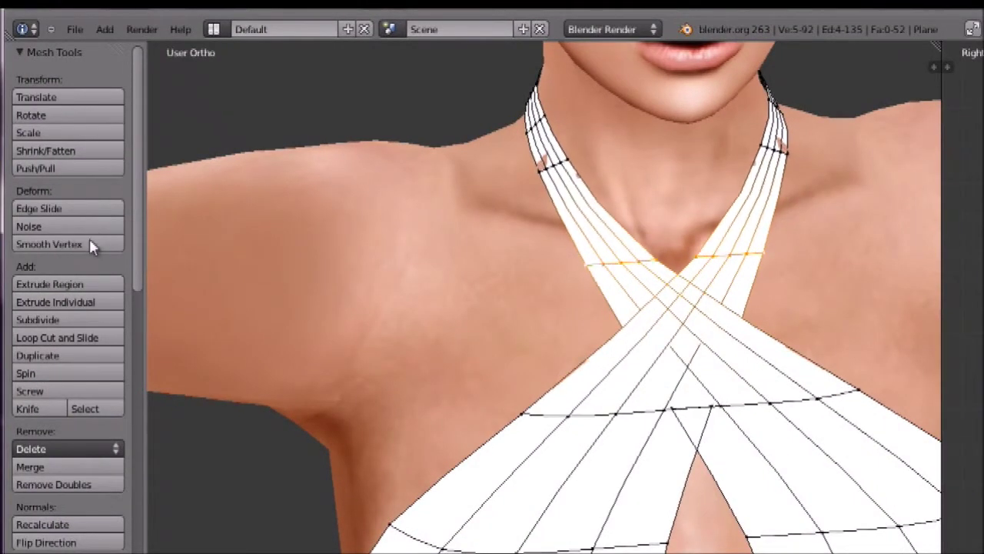
pyautogui.click(88, 245)
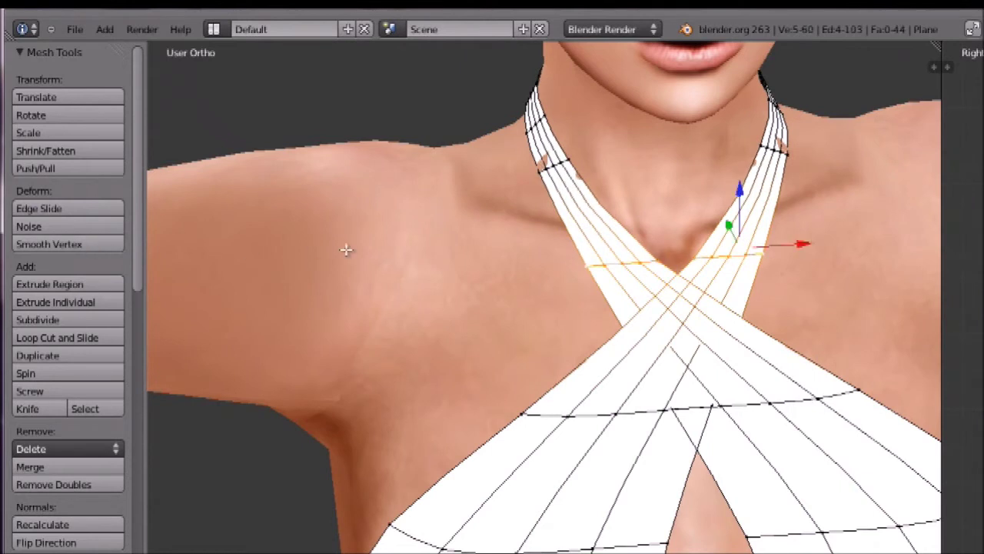
# - Move the selected strap row further down toward the crossing, and slightly forward off the chest
pyautogui.press('g')
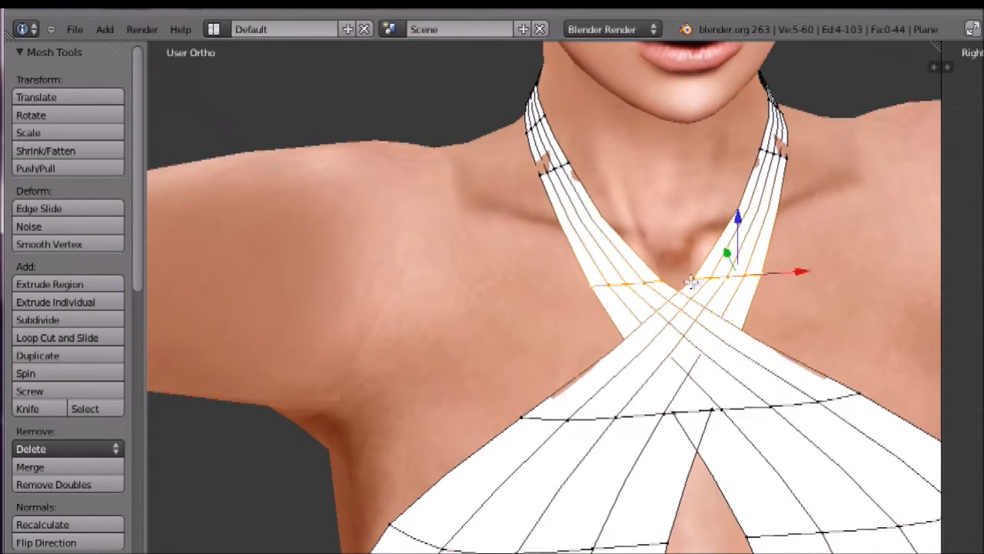
pyautogui.moveTo(604, 223); pyautogui.dragTo(423, 244, button='middle')
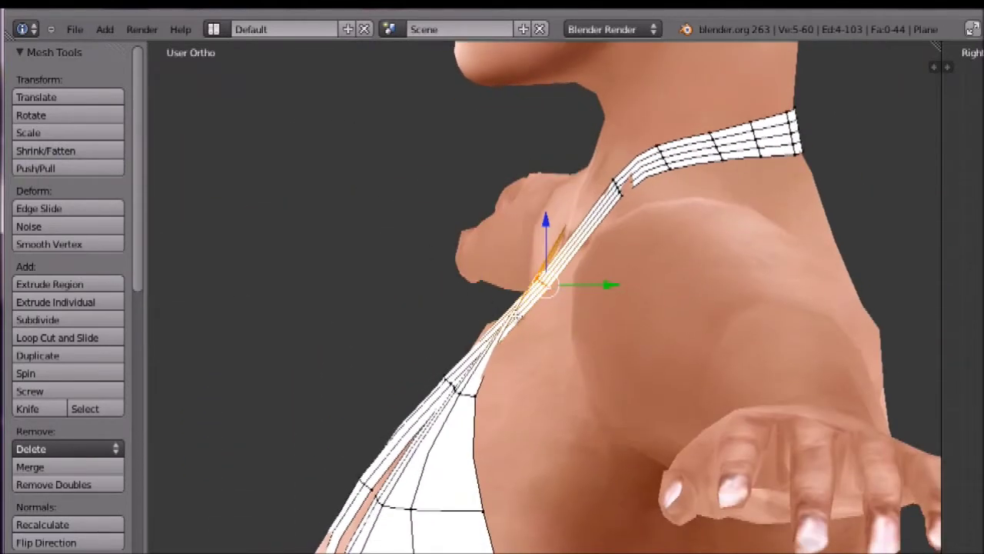
pyautogui.press('g')
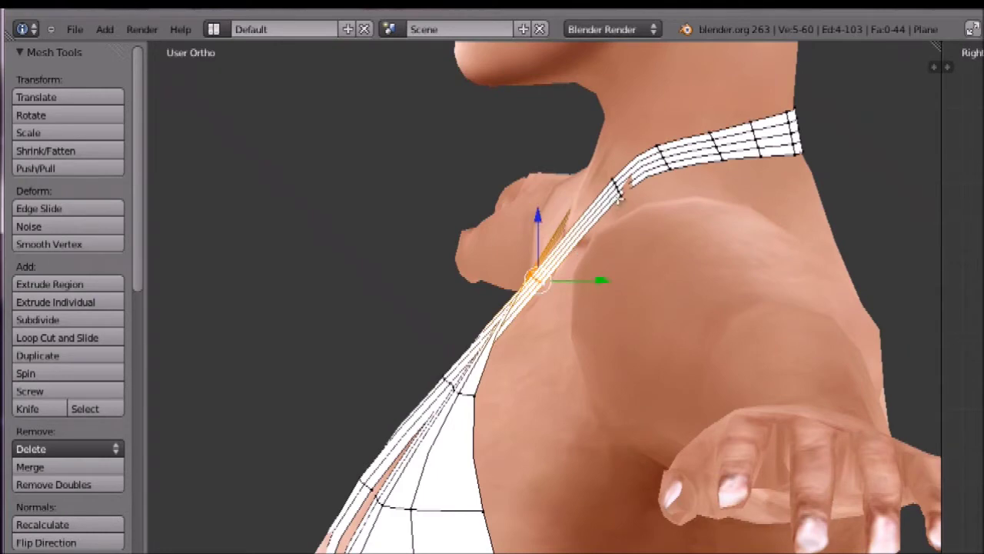
# - Select the five-vertex row where the strap bends onto the side of the neck and edge-slide it down along the strap
pyautogui.scroll(1, 585, 224)
pyautogui.moveTo(584, 223); pyautogui.dragTo(641, 284, button='middle')
pyautogui.scroll(4, 664, 259)
pyautogui.keyDown('shift'); pyautogui.moveTo(773, 249); pyautogui.dragTo(534, 533, button='middle'); pyautogui.keyUp('shift')
pyautogui.rightClick(695, 382)
pyautogui.keyDown('shift'); pyautogui.rightClick(687, 357); pyautogui.keyUp('shift')
pyautogui.keyDown('shift'); pyautogui.rightClick(670, 333); pyautogui.keyUp('shift')
pyautogui.keyDown('shift'); pyautogui.rightClick(675, 345); pyautogui.keyUp('shift')
pyautogui.keyDown('shift'); pyautogui.rightClick(654, 322); pyautogui.keyUp('shift')
pyautogui.moveTo(718, 398); pyautogui.dragTo(789, 357, button='middle')
pyautogui.keyDown('shift'); pyautogui.moveTo(676, 230); pyautogui.dragTo(396, 553, button='middle'); pyautogui.keyUp('shift')
pyautogui.scroll(-3, 462, 457)
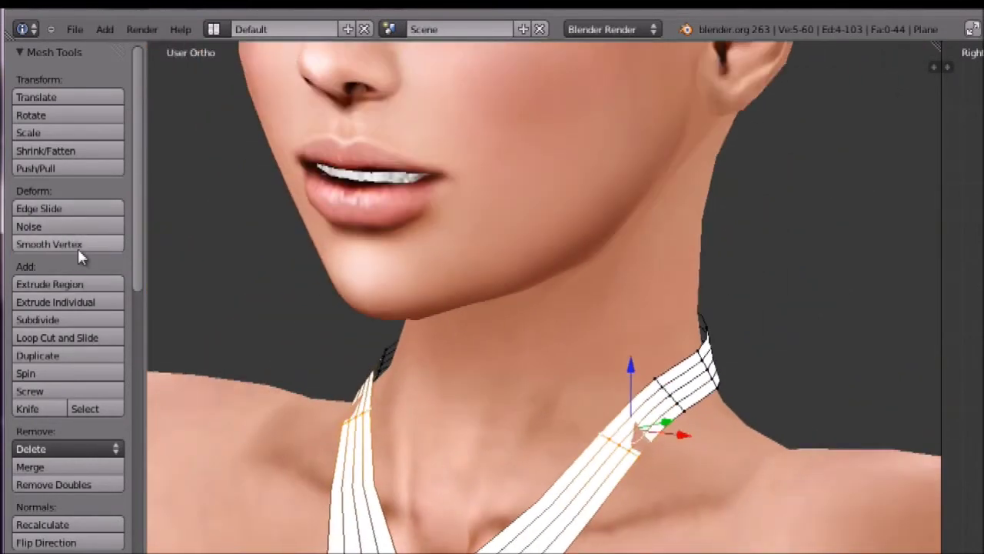
pyautogui.click(82, 213)
pyautogui.click(55, 244)
# - Fit the selected strap row over the collarbone by moving it slightly back along Y and up along Z
pyautogui.moveTo(526, 505); pyautogui.dragTo(440, 516, button='middle')
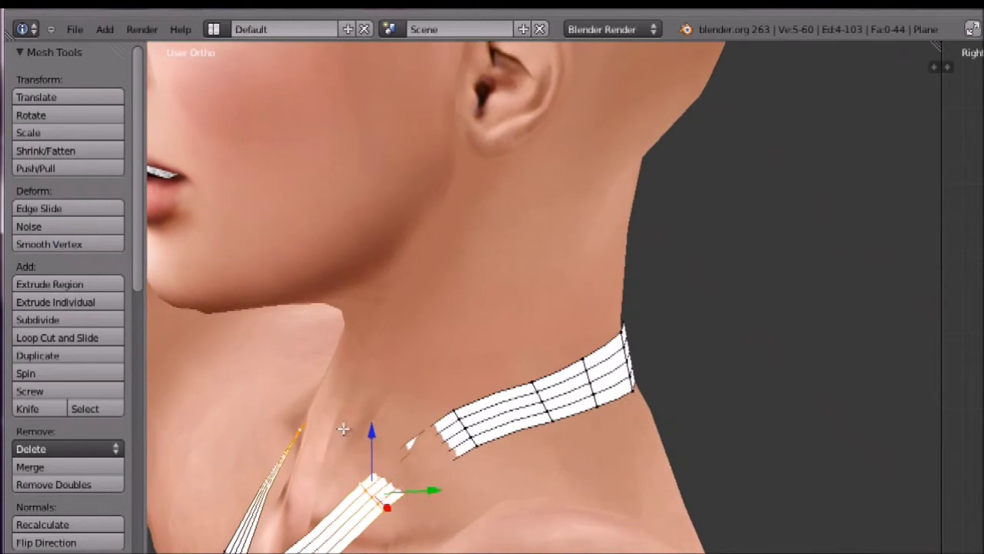
pyautogui.keyDown('shift'); pyautogui.moveTo(340, 431); pyautogui.dragTo(574, 371, button='middle'); pyautogui.keyUp('shift')
pyautogui.moveTo(482, 450); pyautogui.dragTo(665, 425, button='middle')
pyautogui.moveTo(652, 415); pyautogui.dragTo(673, 409)
pyautogui.moveTo(626, 360); pyautogui.dragTo(625, 345)
pyautogui.moveTo(654, 477); pyautogui.dragTo(578, 457, button='middle')
pyautogui.scroll(-6, 578, 457)
pyautogui.keyDown('shift'); pyautogui.moveTo(488, 553); pyautogui.dragTo(496, 547, button='middle'); pyautogui.keyUp('shift')
pyautogui.scroll(5, 496, 545)
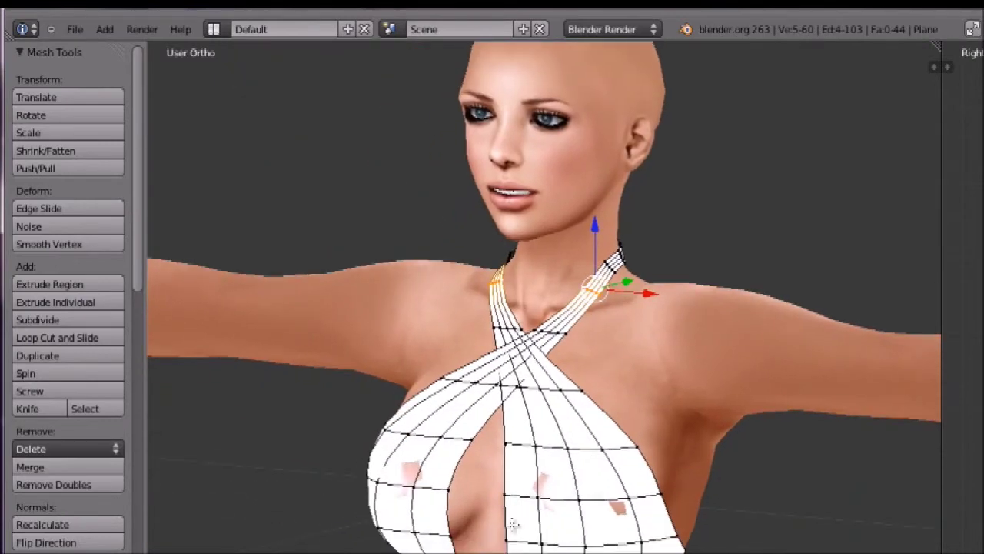
# - Pull the cup vertices around the visible skin patches forward along Y, the last two by about 0.007 and 0.0036
pyautogui.rightClick(269, 484)
pyautogui.scroll(2, 265, 500)
pyautogui.moveTo(338, 501); pyautogui.dragTo(331, 503, button='middle')
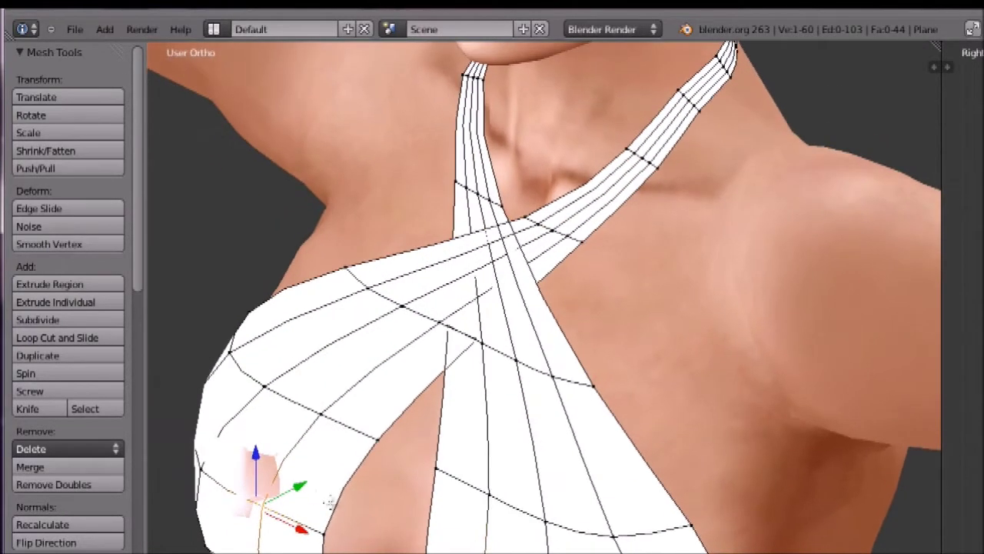
pyautogui.moveTo(298, 484); pyautogui.dragTo(286, 491)
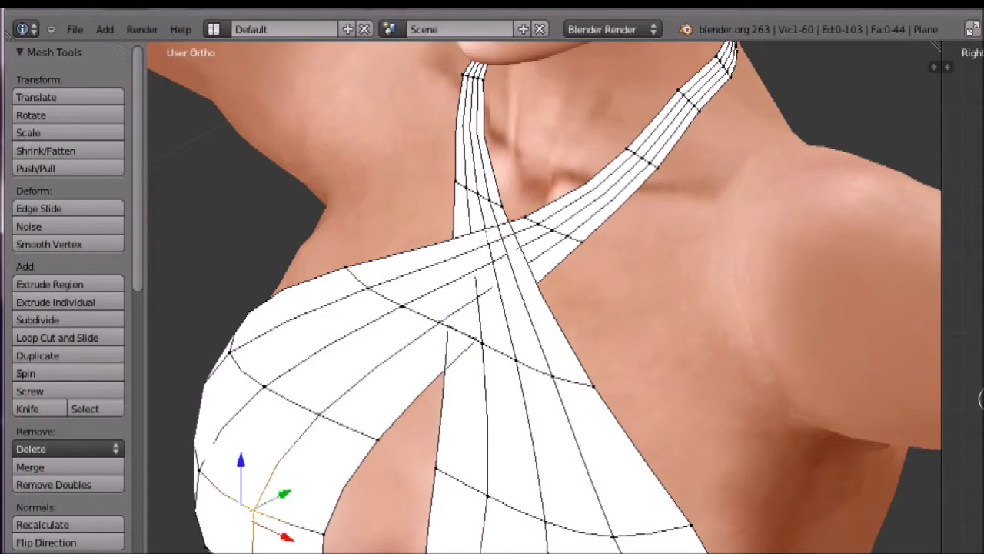
pyautogui.rightClick(198, 470)
pyautogui.moveTo(222, 452); pyautogui.dragTo(215, 456)
pyautogui.rightClick(198, 409)
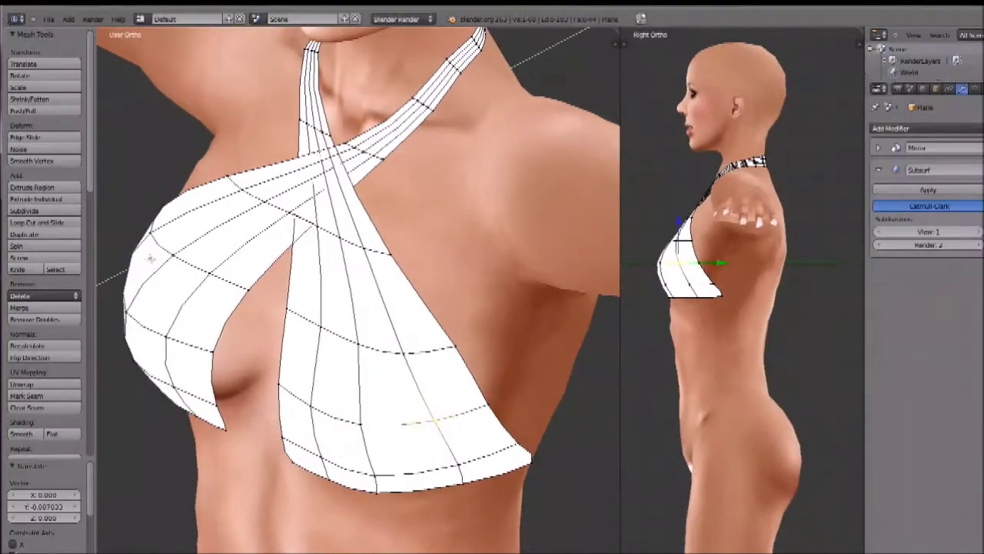
pyautogui.moveTo(474, 551); pyautogui.dragTo(557, 545, button='middle')
pyautogui.moveTo(366, 359); pyautogui.dragTo(404, 348, button='middle')
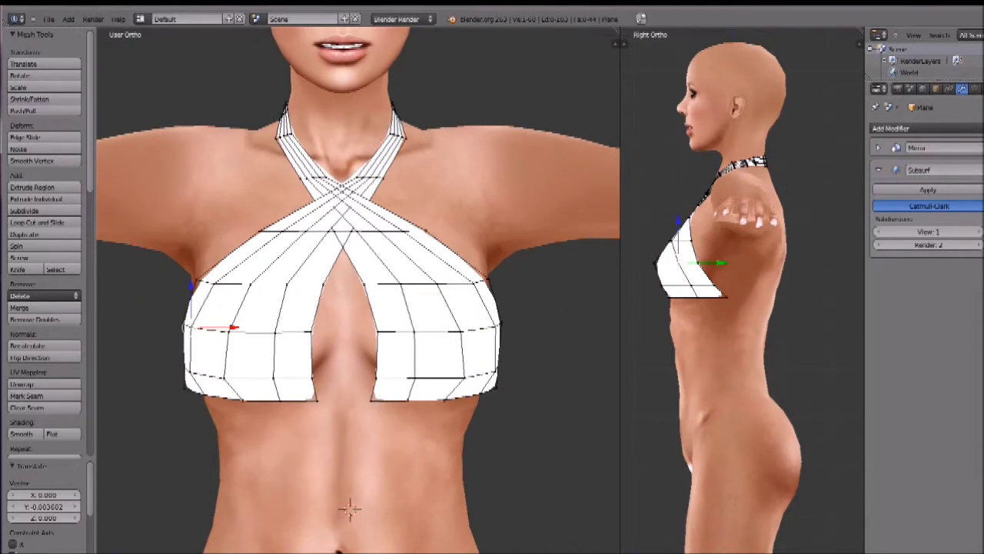
# - Show the Mirror modifier's settings and extrude the cup's inner bottom corner vertex to the centre line, joining both cups
pyautogui.rightClick(372, 398)
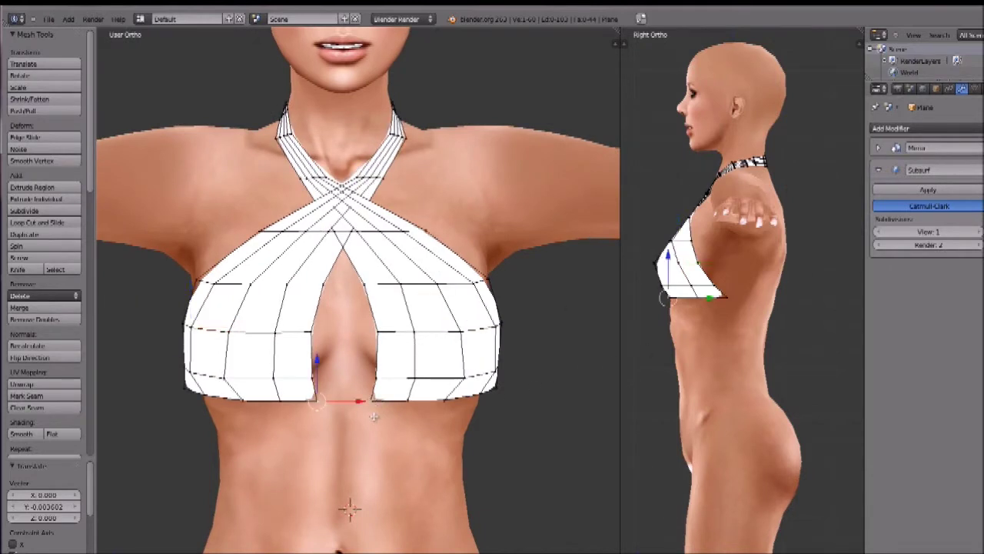
pyautogui.scroll(4, 374, 416)
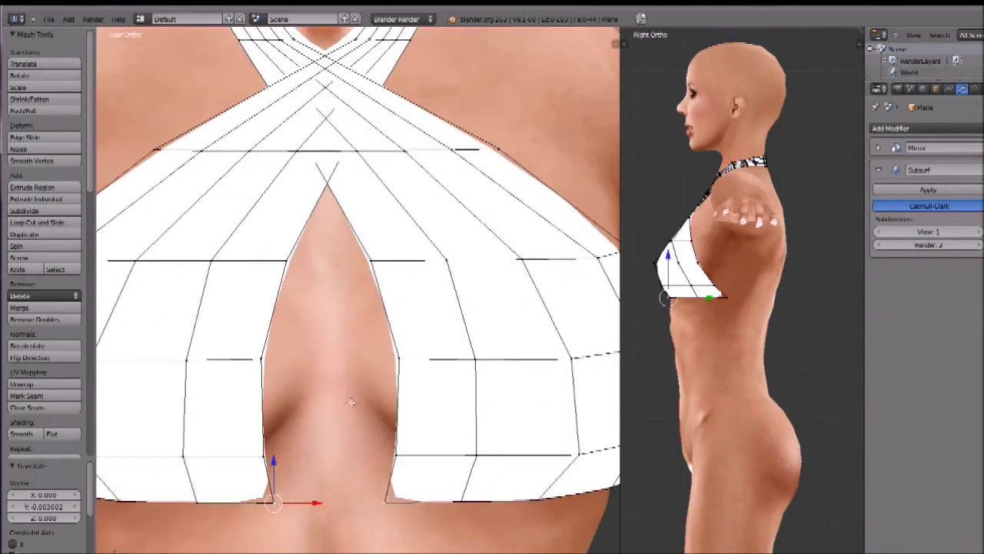
pyautogui.keyDown('shift'); pyautogui.moveTo(359, 439); pyautogui.dragTo(356, 251, button='middle'); pyautogui.keyUp('shift')
pyautogui.scroll(-3, 356, 249)
pyautogui.scroll(4, 360, 310)
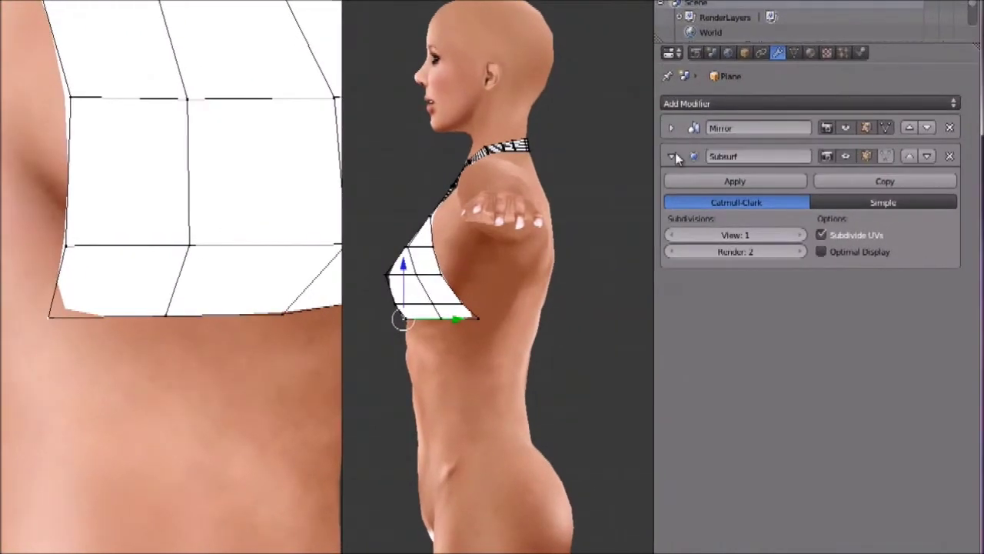
pyautogui.click(879, 169)
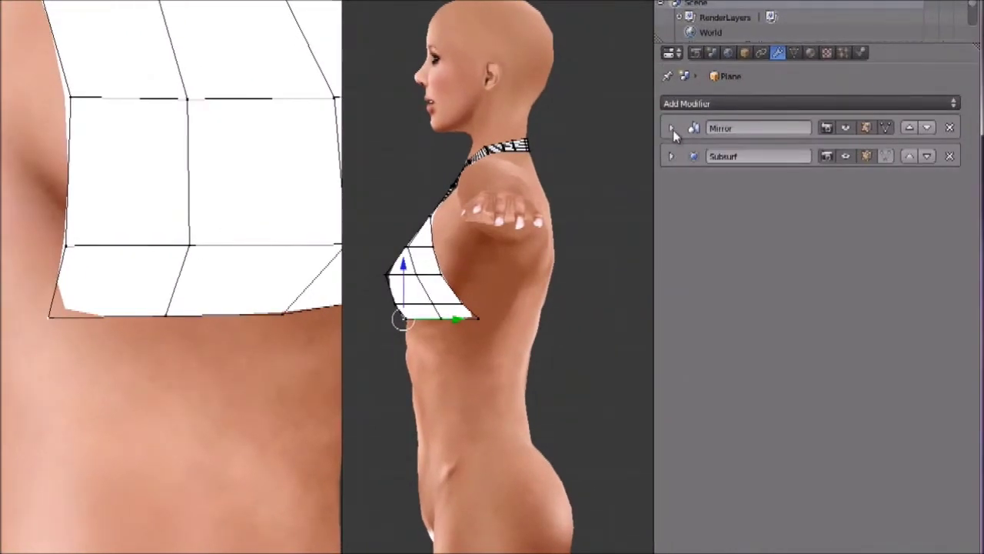
pyautogui.click(673, 130)
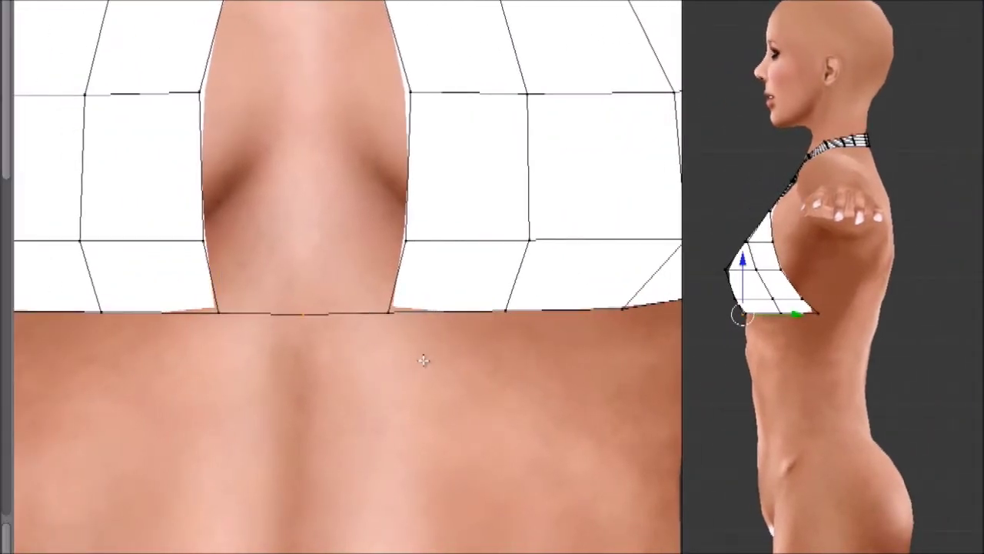
pyautogui.scroll(-6, 425, 360)
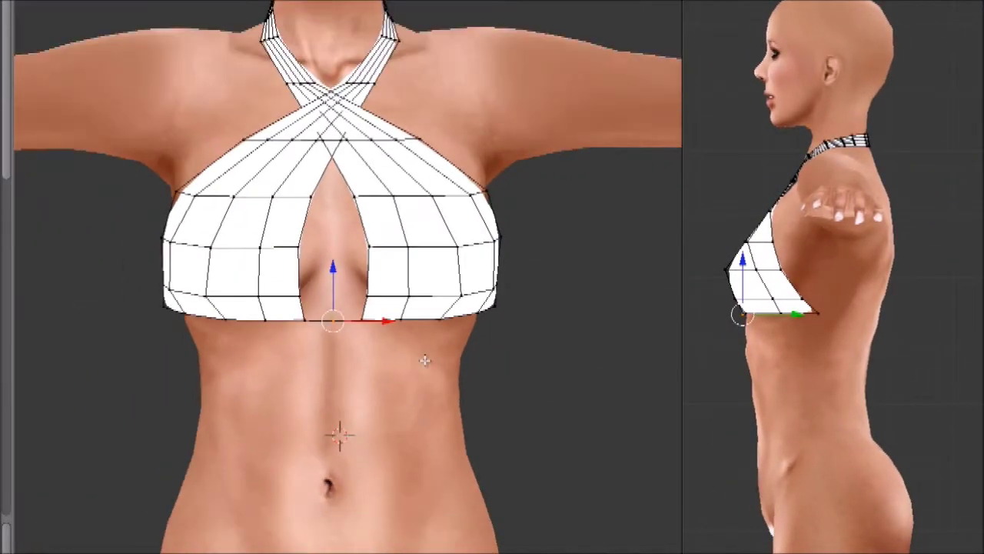
# - Extrude the cup's outer bottom corner vertex across to the mirror plane, using wireframe display to see through the body
pyautogui.moveTo(425, 360); pyautogui.dragTo(554, 376, button='middle')
pyautogui.rightClick(453, 312)
pyautogui.moveTo(230, 392); pyautogui.dragTo(302, 397, button='middle')
pyautogui.press('z')
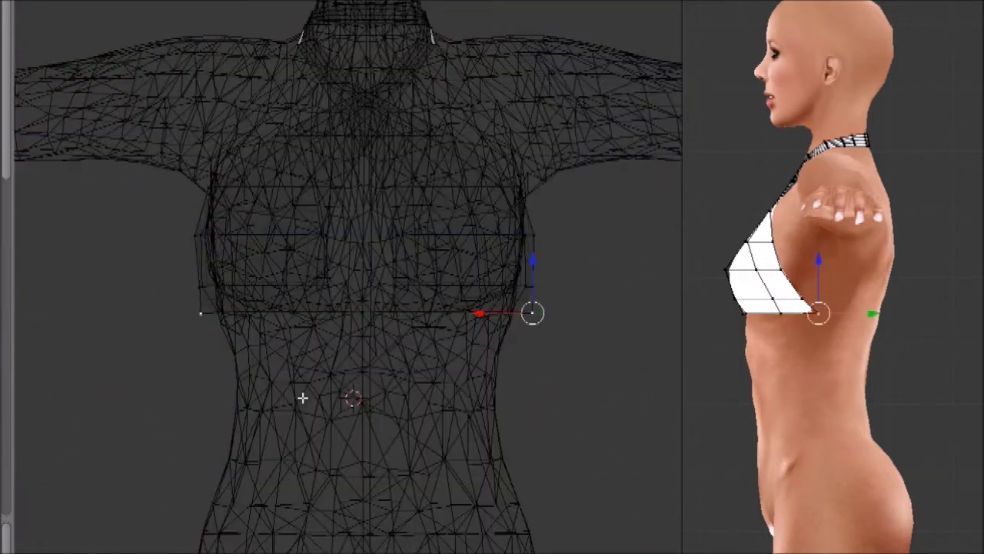
pyautogui.moveTo(314, 367); pyautogui.dragTo(364, 389, button='middle')
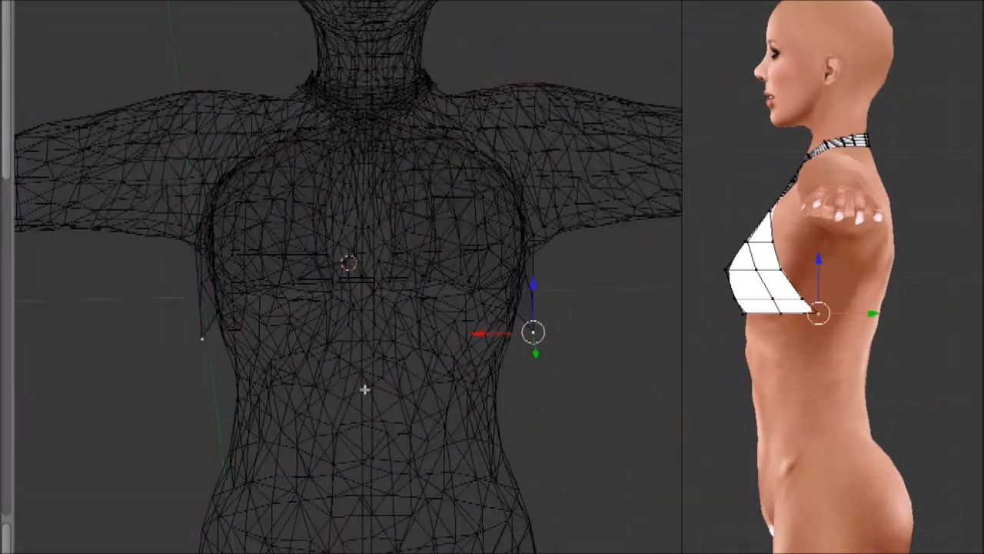
pyautogui.scroll(3, 364, 389)
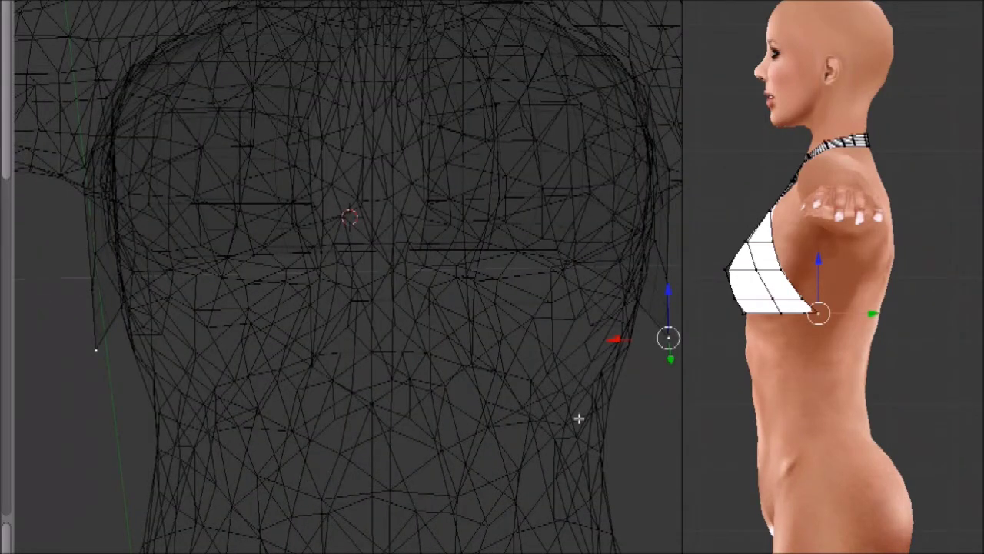
pyautogui.press('e')
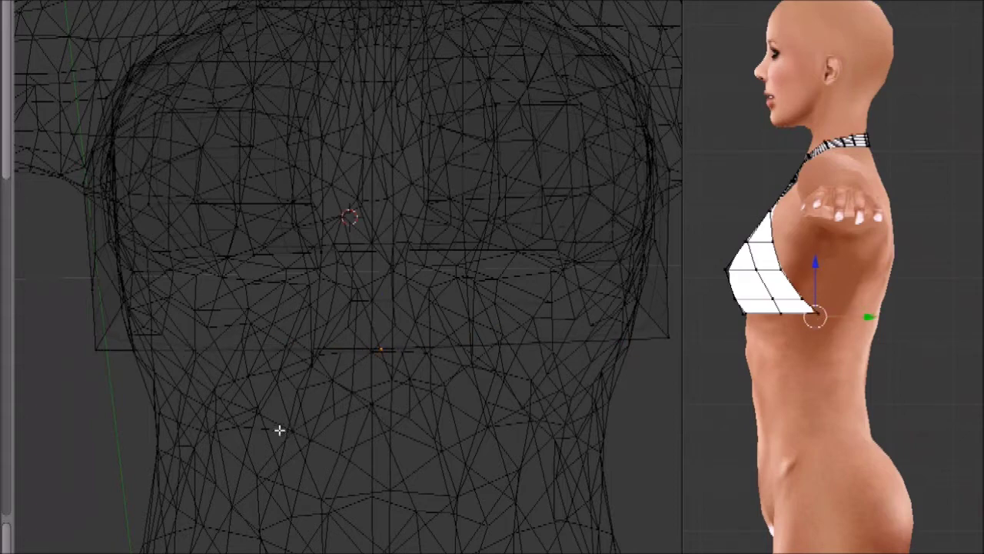
pyautogui.press('z')
# - Move the extruded centre vertex backward along Y until it sits just outside the back
pyautogui.moveTo(294, 424)
pyautogui.mouseDown(button='middle')
pyautogui.moveTo(466, 395)
pyautogui.moveTo(290, 391)
pyautogui.moveTo(323, 379)
pyautogui.moveTo(253, 352)
pyautogui.mouseUp(button='middle')
pyautogui.moveTo(224, 331); pyautogui.dragTo(34, 384)
pyautogui.moveTo(154, 385); pyautogui.dragTo(356, 354, button='middle')
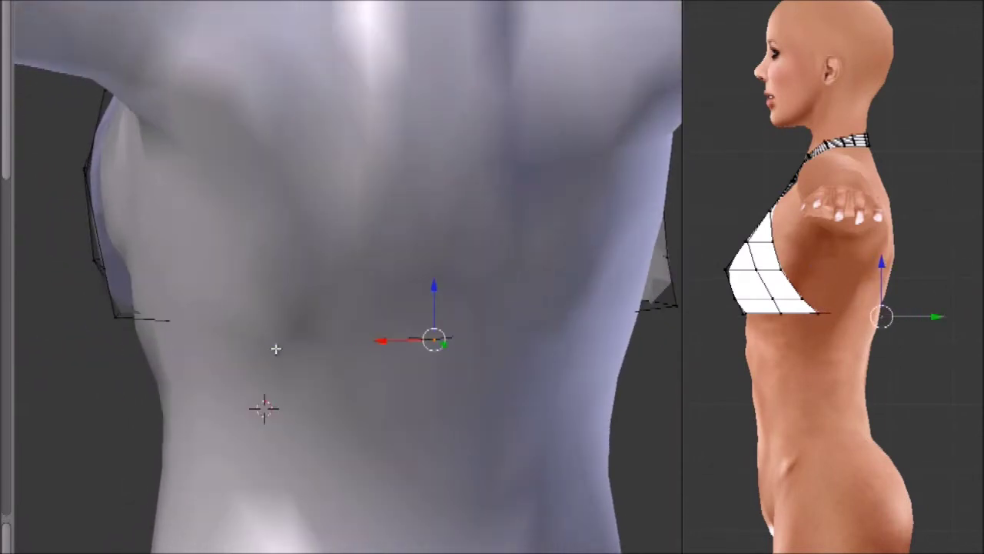
# - Subdivide the edge between the cup's outer bottom corner and the centre back, and move the new vertex backward along Y
pyautogui.keyDown('shift'); pyautogui.rightClick(117, 320); pyautogui.keyUp('shift')
pyautogui.moveTo(209, 397); pyautogui.dragTo(253, 410, button='middle')
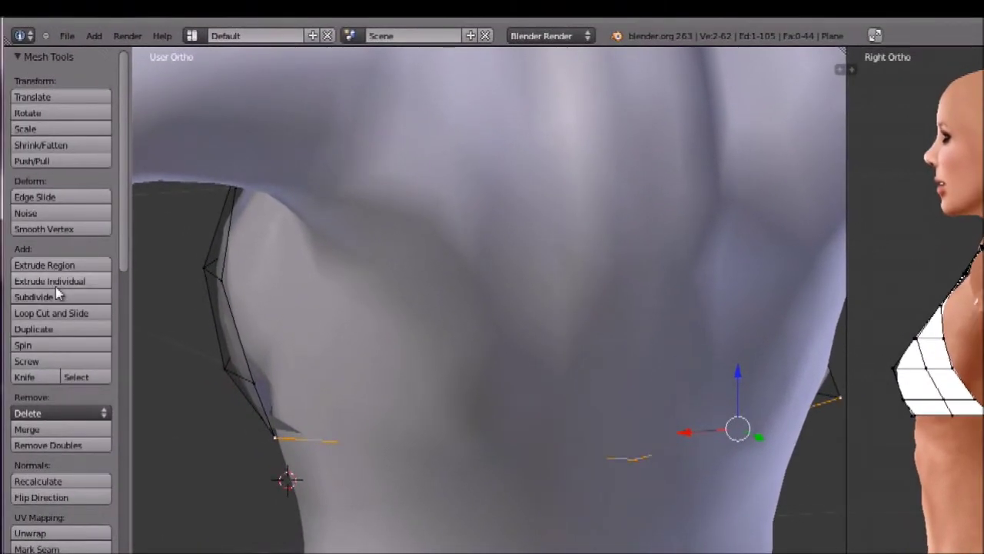
pyautogui.click(59, 296)
pyautogui.press('z')
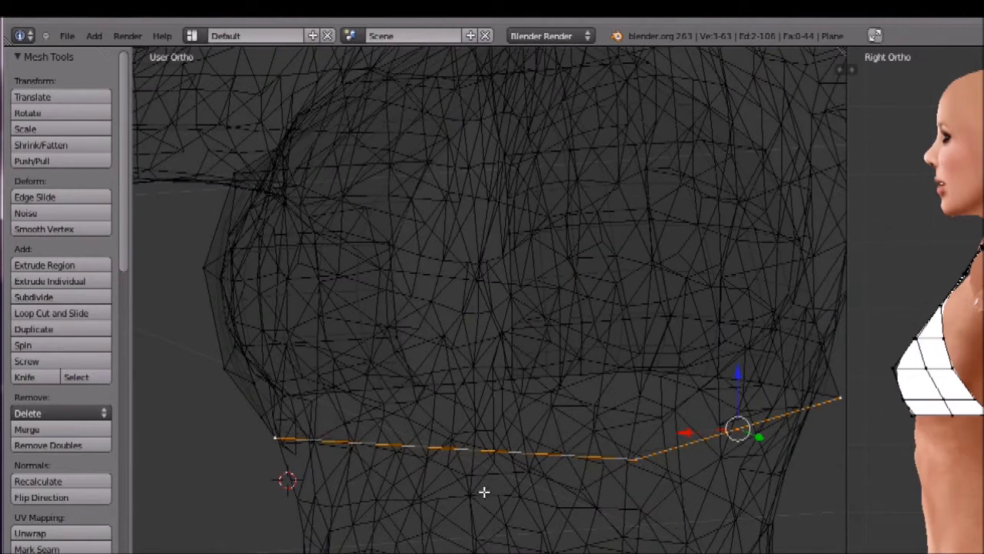
pyautogui.press('z')
pyautogui.moveTo(492, 300); pyautogui.dragTo(392, 331, button='middle')
pyautogui.moveTo(515, 541); pyautogui.dragTo(423, 505)
pyautogui.moveTo(486, 512); pyautogui.dragTo(608, 470, button='middle')
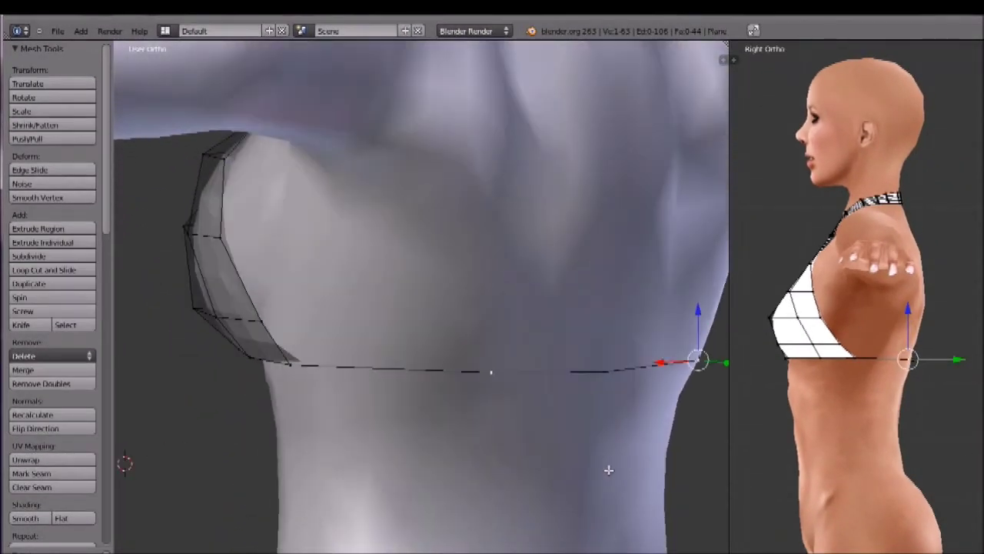
# - Subdivide the back band's outer section next to the cup corner and move the new vertex slightly outward along X
pyautogui.keyDown('shift'); pyautogui.rightClick(295, 370); pyautogui.keyUp('shift')
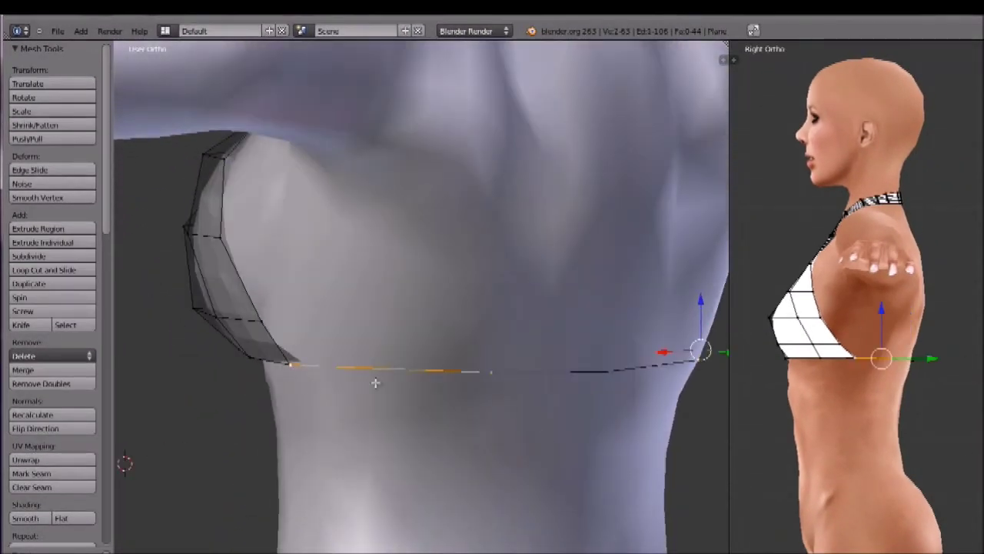
pyautogui.click(55, 256)
pyautogui.rightClick(389, 364)
pyautogui.moveTo(402, 325); pyautogui.dragTo(587, 510, button='middle')
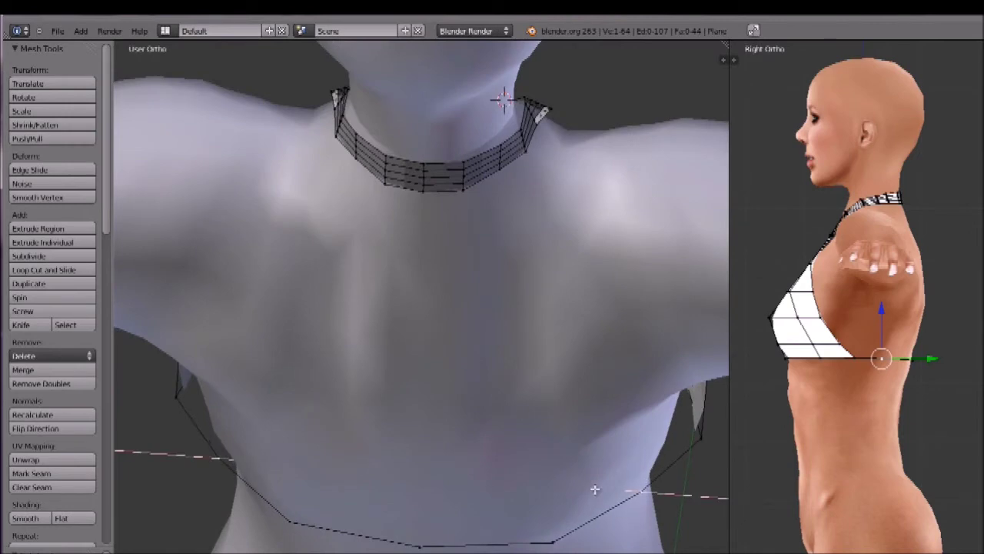
pyautogui.moveTo(621, 448); pyautogui.dragTo(623, 421, button='middle')
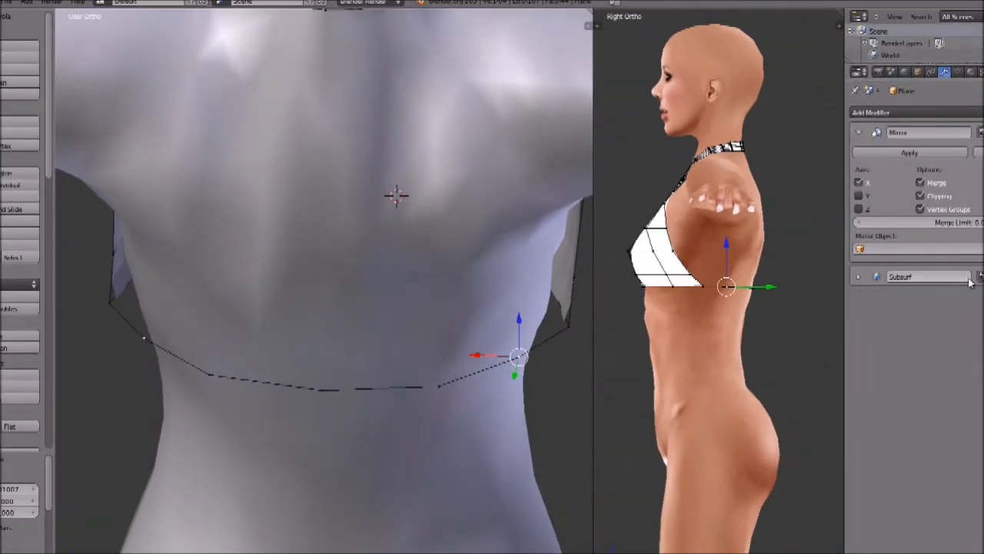
# - Turn on the Subdivision Surface edit cage and move the cup's outer bottom corner and the adjoining band vertex inward along X
pyautogui.hotkey('ctrl', '1')
pyautogui.rightClick(566, 320)
pyautogui.moveTo(533, 324); pyautogui.dragTo(511, 325)
pyautogui.rightClick(522, 362)
pyautogui.press('g')
pyautogui.press('x')
pyautogui.click(473, 355)
# - Move the cup's outer edge vertex just above the bottom corner inward along X, and readjust the corner slightly outward
pyautogui.moveTo(562, 328); pyautogui.dragTo(599, 244, button='middle')
pyautogui.rightClick(580, 247)
pyautogui.press('g')
pyautogui.press('x')
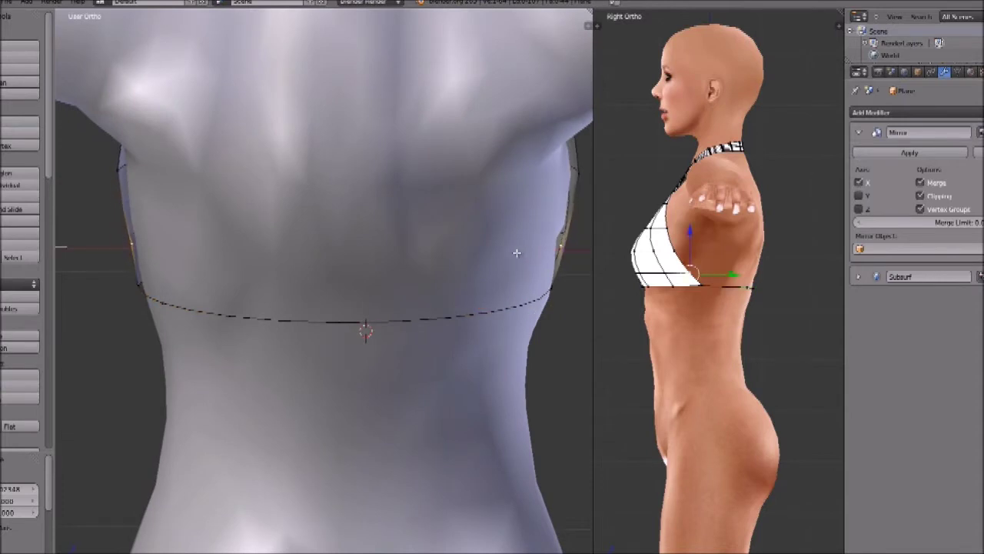
pyautogui.rightClick(552, 289)
pyautogui.moveTo(510, 292); pyautogui.dragTo(514, 290)
# - Move the next higher vertex on the cup's outer edge inward along X, closer to the body
pyautogui.keyDown('shift'); pyautogui.moveTo(539, 237); pyautogui.dragTo(500, 312, button='middle'); pyautogui.keyUp('shift')
pyautogui.rightClick(543, 249)
pyautogui.press('g')
pyautogui.press('x')
pyautogui.click(499, 250)
# - Examine the cup's outer bottom corner from the side and front, toggling the Mirror modifier's Edit Mode display off and on
pyautogui.moveTo(499, 250); pyautogui.dragTo(259, 221, button='middle')
pyautogui.moveTo(389, 215); pyautogui.dragTo(144, 200, button='middle')
pyautogui.moveTo(17, 209); pyautogui.dragTo(223, 336, button='middle')
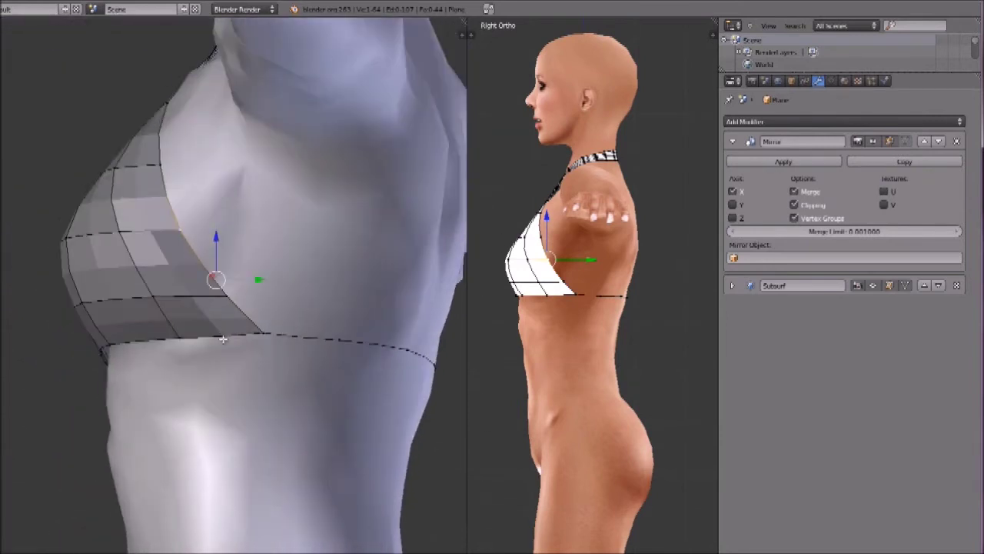
pyautogui.rightClick(262, 332)
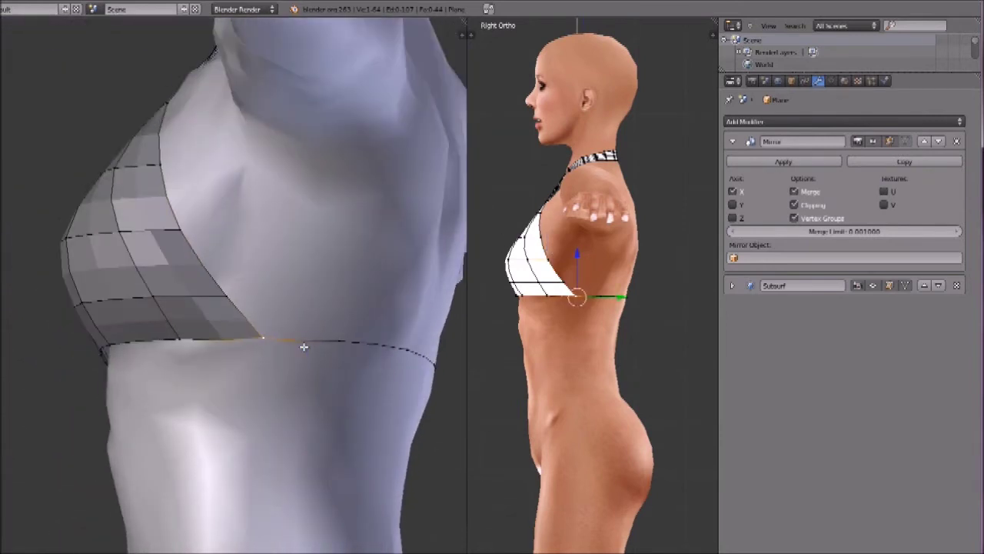
pyautogui.press('KP_1')
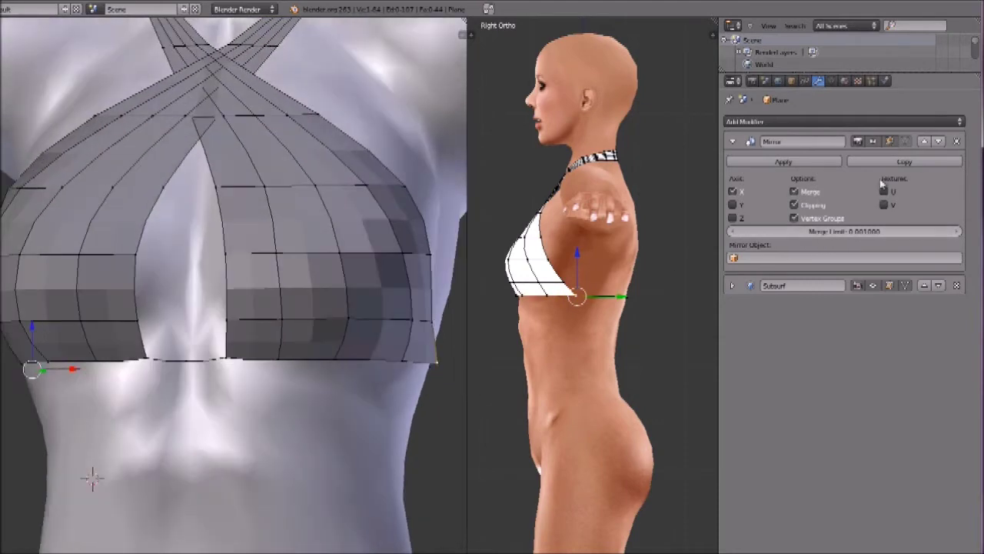
pyautogui.moveTo(294, 312); pyautogui.dragTo(351, 312, button='middle')
pyautogui.click(873, 142)
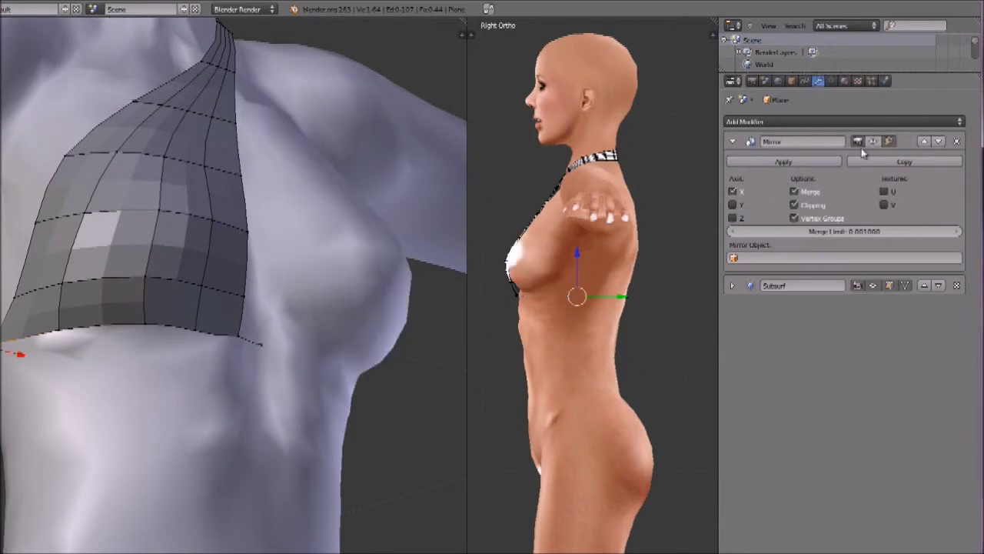
pyautogui.click(872, 142)
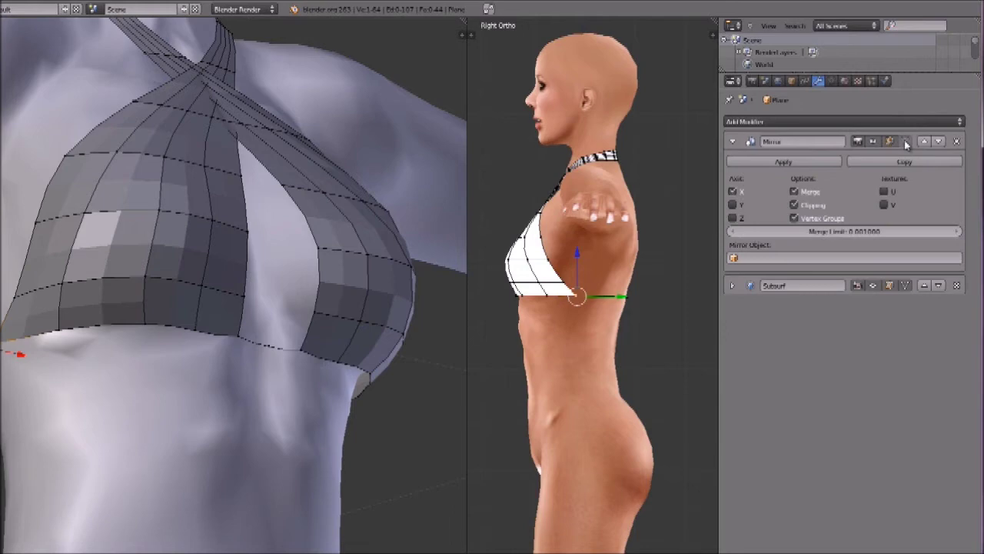
# - Expand the Subsurf modifier's settings and turn off its edit cage and Edit Mode display
pyautogui.moveTo(357, 265); pyautogui.dragTo(222, 292, button='middle')
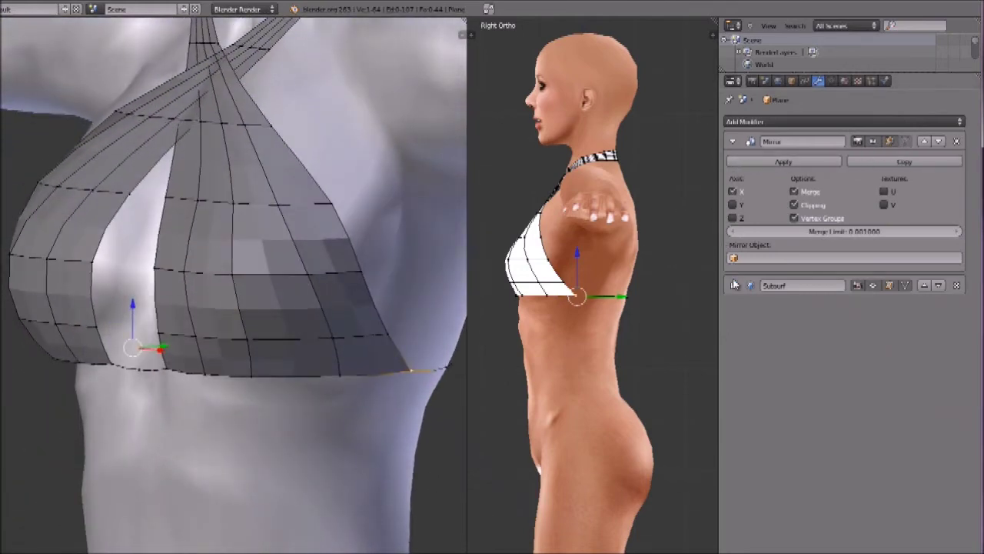
pyautogui.click(734, 285)
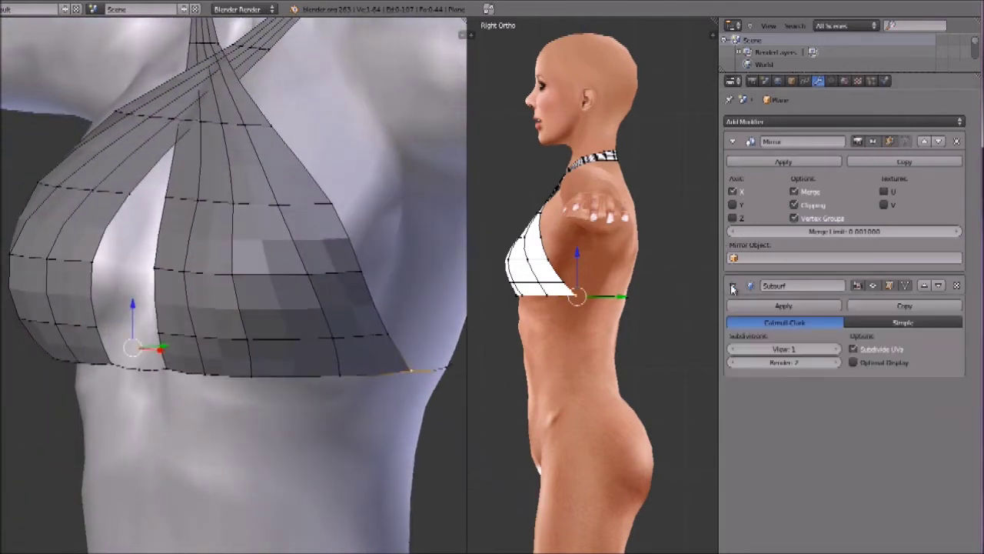
pyautogui.click(905, 286)
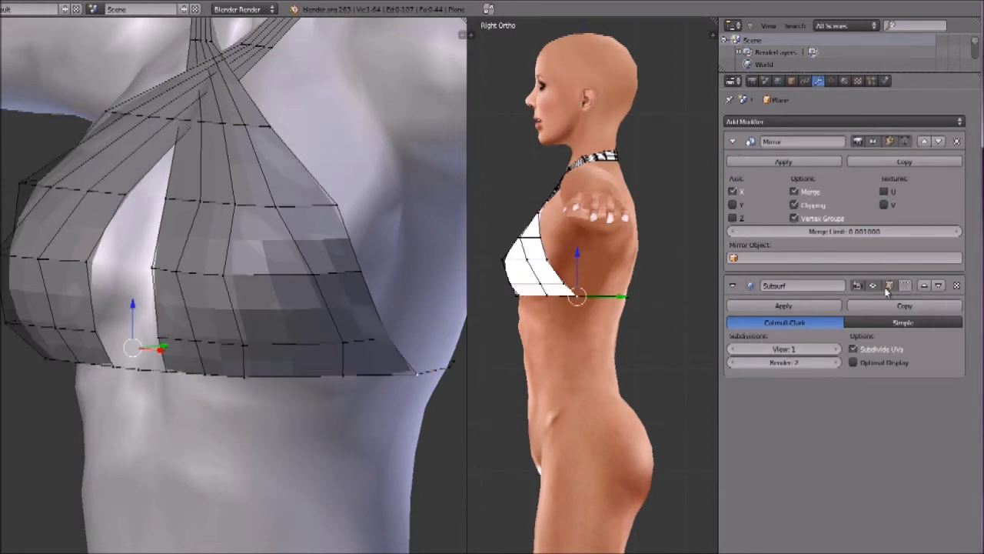
pyautogui.click(873, 286)
# - Reposition a vertex on the cup's upper row and move the one below it on the fullest row slightly outward along X
pyautogui.moveTo(275, 310); pyautogui.dragTo(202, 550, button='middle')
pyautogui.moveTo(173, 423); pyautogui.dragTo(393, 540, button='middle')
pyautogui.rightClick(66, 215)
pyautogui.moveTo(66, 215); pyautogui.dragTo(143, 395, button='middle')
pyautogui.moveTo(140, 410); pyautogui.dragTo(229, 345)
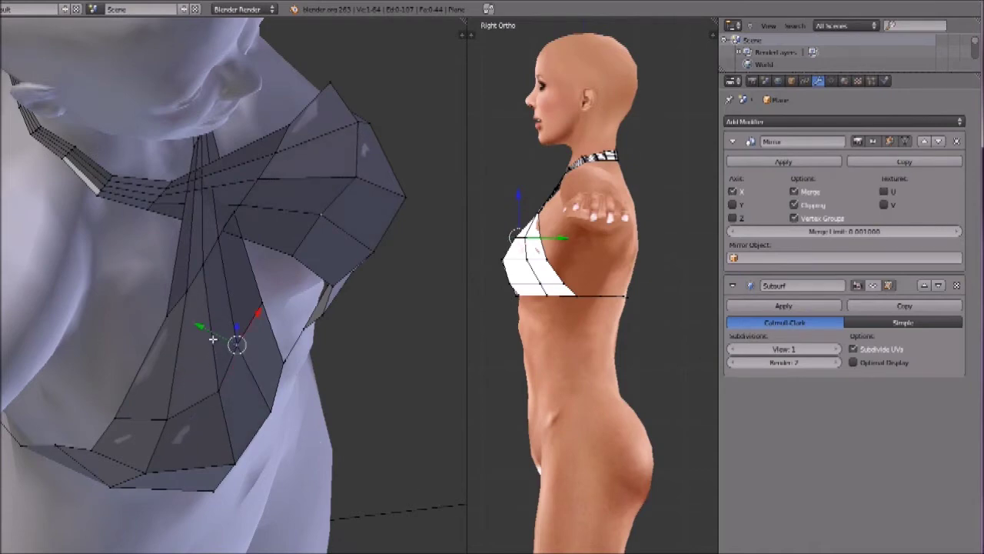
pyautogui.moveTo(209, 326); pyautogui.dragTo(80, 316, button='middle')
pyautogui.rightClick(218, 300)
pyautogui.moveTo(105, 316); pyautogui.dragTo(101, 318)
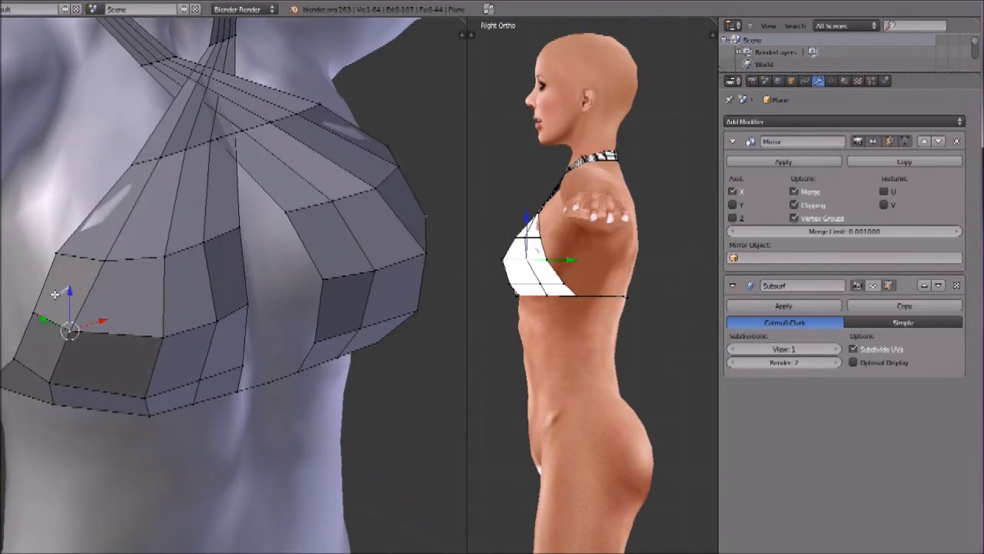
# - Pull the cup's upper-row vertices outward along X and nudge one slightly forward along Y
pyautogui.rightClick(103, 256)
pyautogui.moveTo(137, 250); pyautogui.dragTo(132, 256)
pyautogui.moveTo(170, 311); pyautogui.dragTo(127, 265, button='middle')
pyautogui.rightClick(93, 239)
pyautogui.moveTo(138, 241); pyautogui.dragTo(118, 241)
pyautogui.moveTo(124, 260); pyautogui.dragTo(226, 304, button='middle')
pyautogui.rightClick(179, 291)
pyautogui.moveTo(204, 341); pyautogui.dragTo(208, 343)
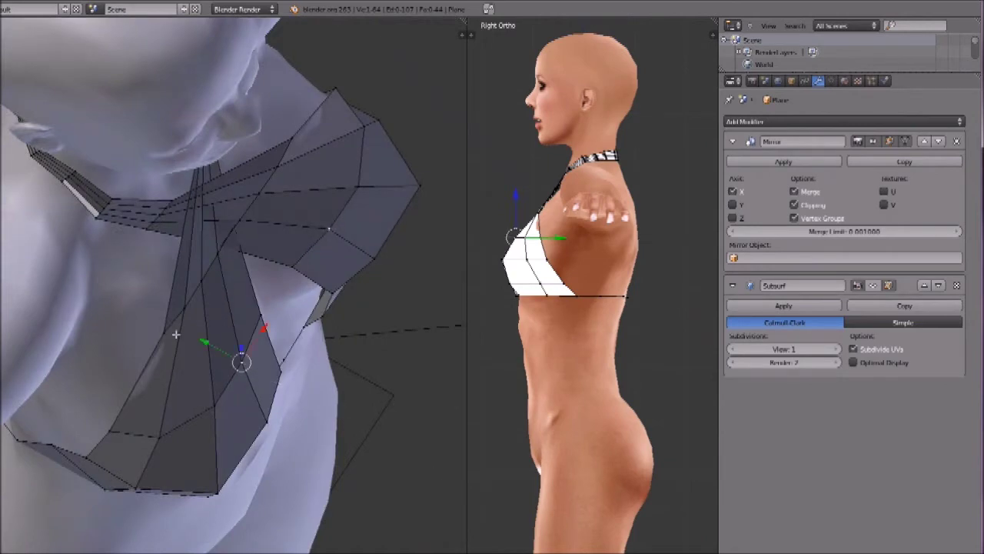
# - Raise the vertex next to the outer edge on the row just below the strap crossing slightly along Z
pyautogui.rightClick(166, 331)
pyautogui.moveTo(166, 331); pyautogui.dragTo(108, 258, button='middle')
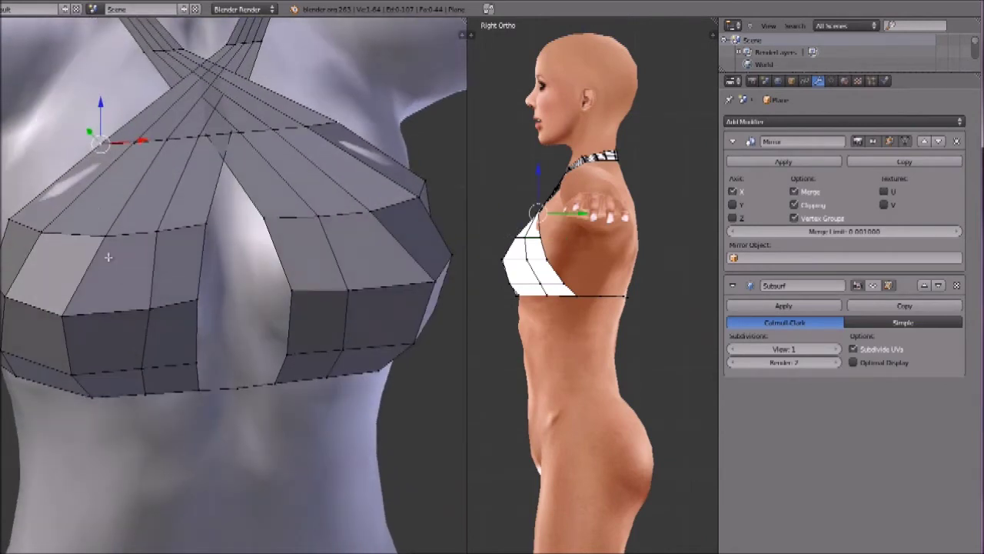
pyautogui.moveTo(101, 203); pyautogui.dragTo(79, 192, button='middle')
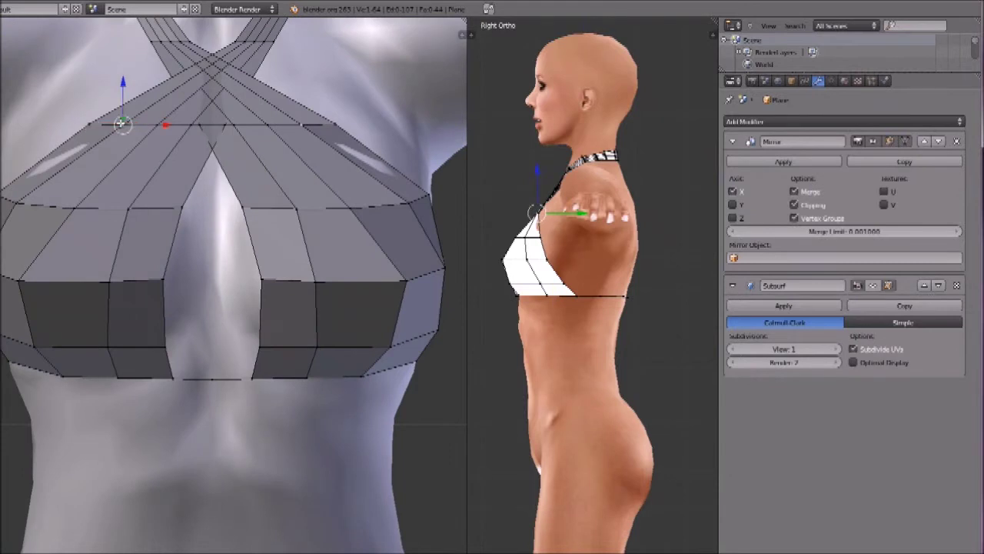
pyautogui.moveTo(122, 86); pyautogui.dragTo(124, 78)
pyautogui.rightClick(88, 120)
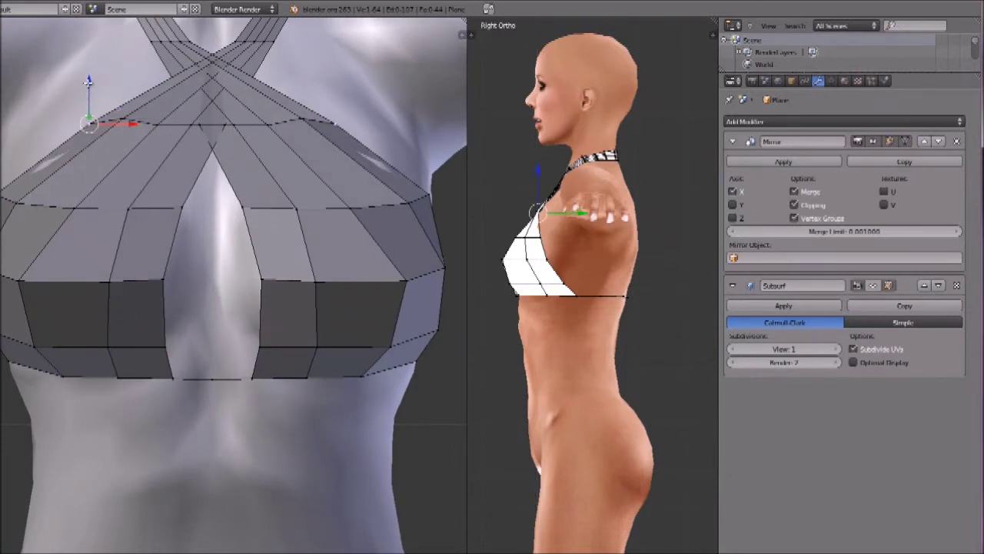
pyautogui.rightClick(16, 201)
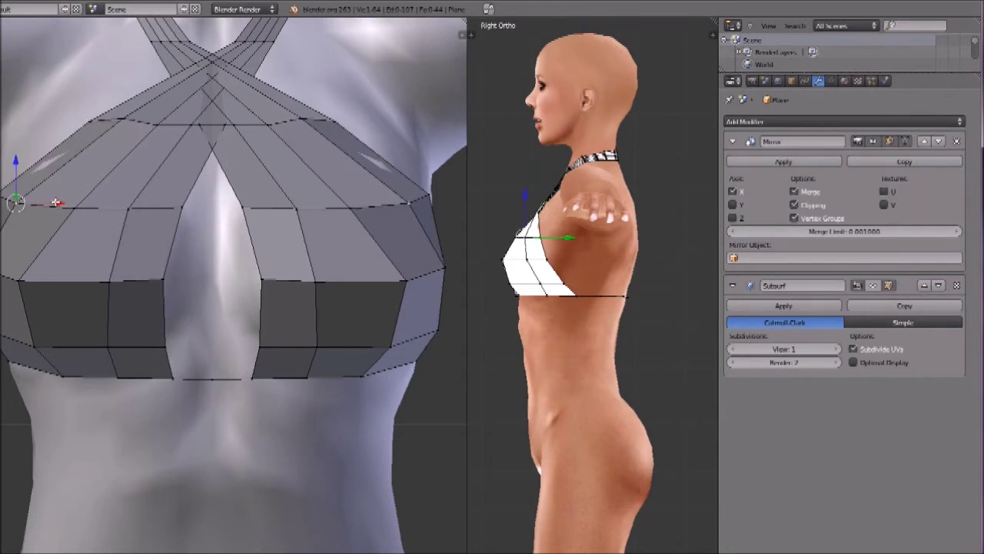
pyautogui.rightClick(4, 194)
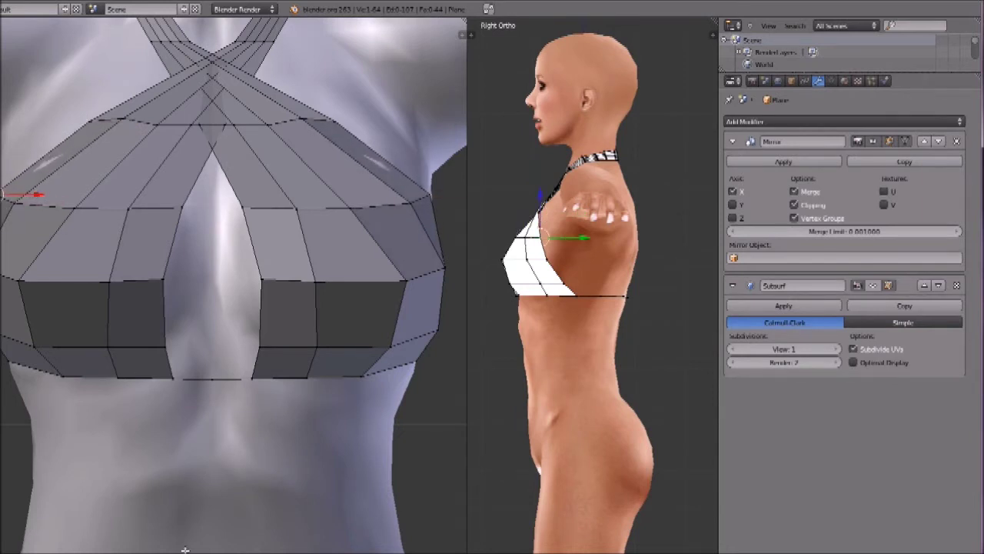
# - Switch to face select mode and examine the outermost face on the upper part of the cup
pyautogui.press('a')
pyautogui.rightClick(43, 159)
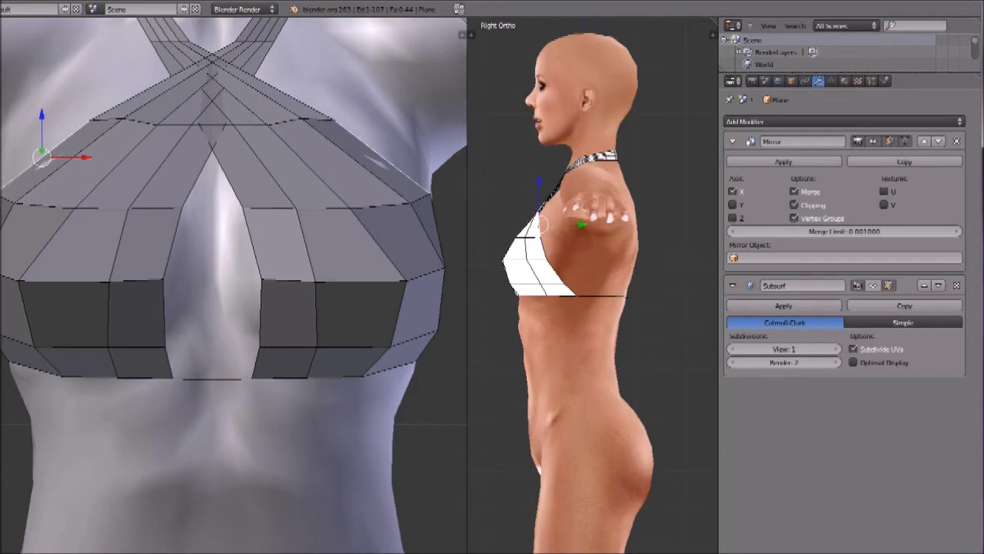
pyautogui.hotkey('ctrl', 'Tab')
pyautogui.press('3')
pyautogui.rightClick(94, 163)
pyautogui.moveTo(96, 160); pyautogui.dragTo(203, 111, button='middle')
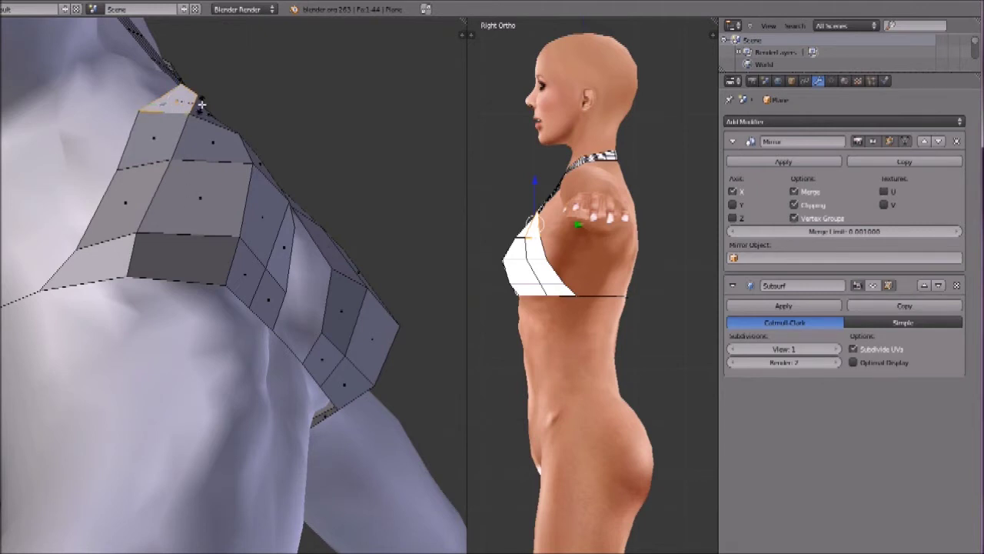
# - Return to vertex select mode and raise the outer-edge vertex at that face's lower end slightly along Z
pyautogui.hotkey('ctrl', 'Tab')
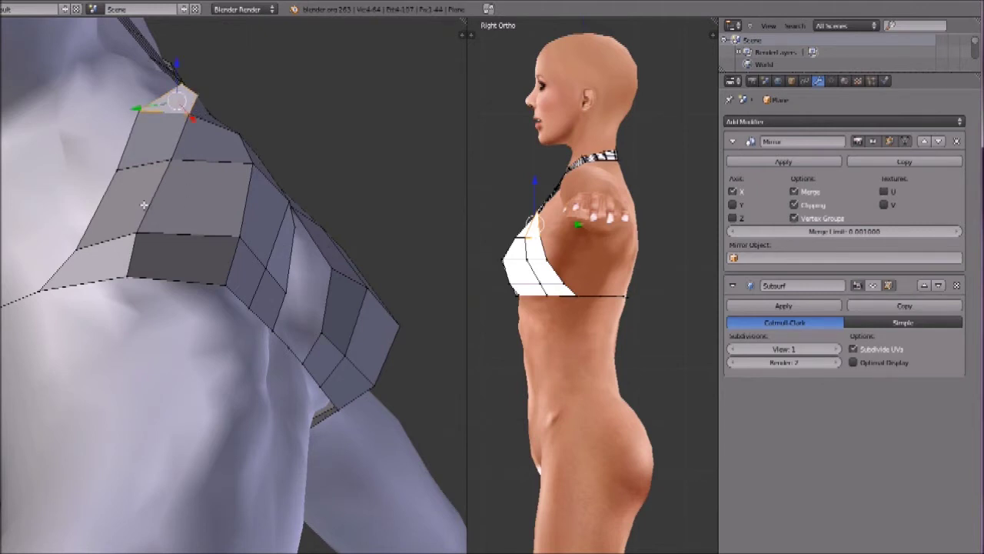
pyautogui.rightClick(143, 116)
pyautogui.moveTo(140, 79); pyautogui.dragTo(140, 74)
pyautogui.moveTo(157, 124); pyautogui.dragTo(80, 207, button='middle')
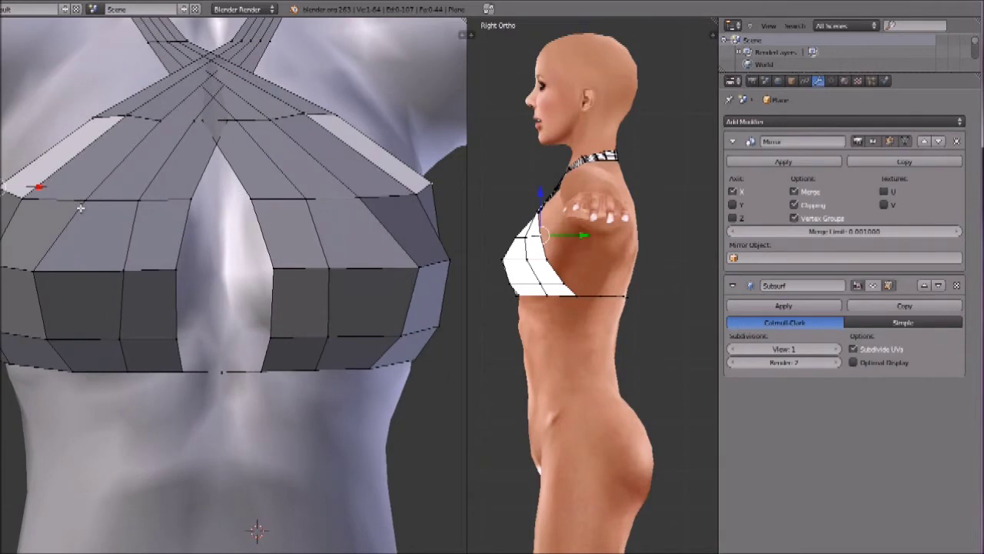
# - Move the cup's middle-column vertices on the fullest row and the row beneath it outward along X
pyautogui.keyDown('alt'); pyautogui.rightClick(130, 267); pyautogui.keyUp('alt')
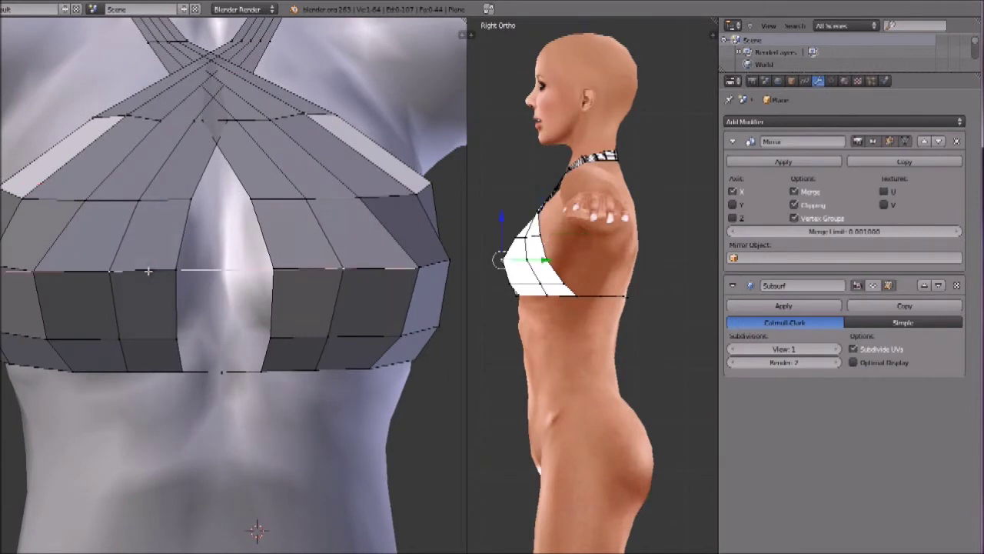
pyautogui.keyDown('alt'); pyautogui.rightClick(131, 338); pyautogui.keyUp('alt')
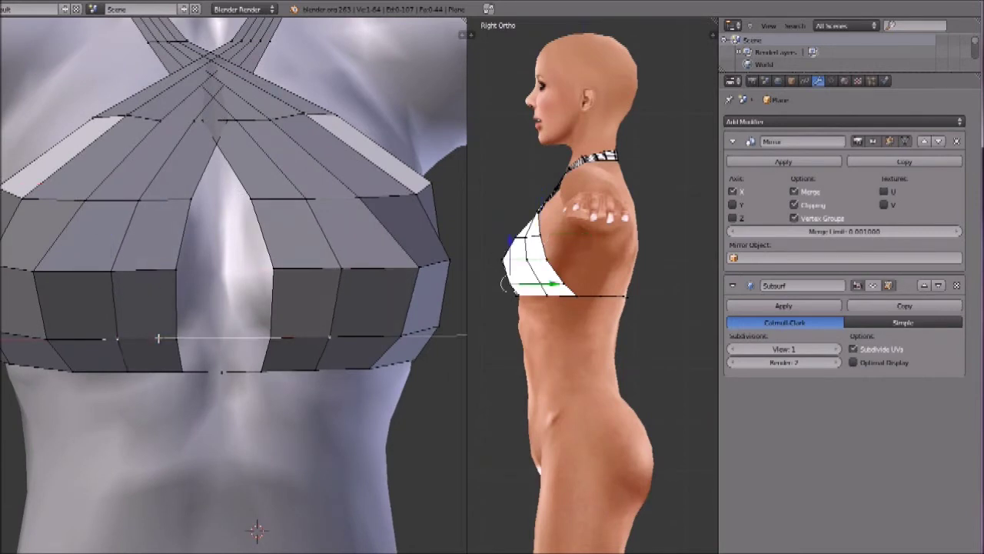
pyautogui.scroll(-1, 150, 196)
pyautogui.moveTo(106, 282); pyautogui.dragTo(179, 278, button='middle')
# - Move the outer vertex on the row above the bottom edge inward along X and forward along Y, and readjust it along X
pyautogui.rightClick(106, 324)
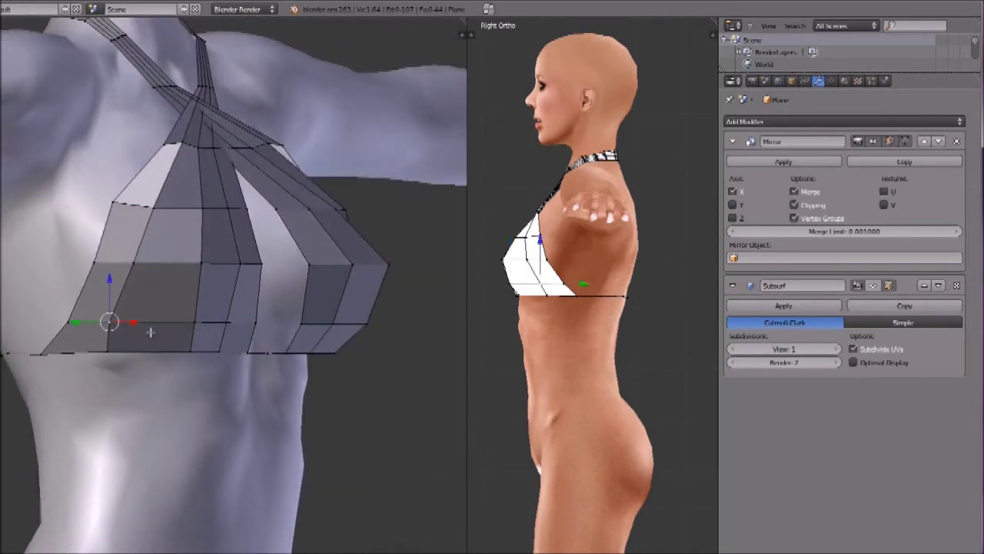
pyautogui.moveTo(137, 319); pyautogui.dragTo(151, 320)
pyautogui.moveTo(165, 286); pyautogui.dragTo(155, 340, button='middle')
pyautogui.press('g')
pyautogui.press('y')
pyautogui.click(127, 368)
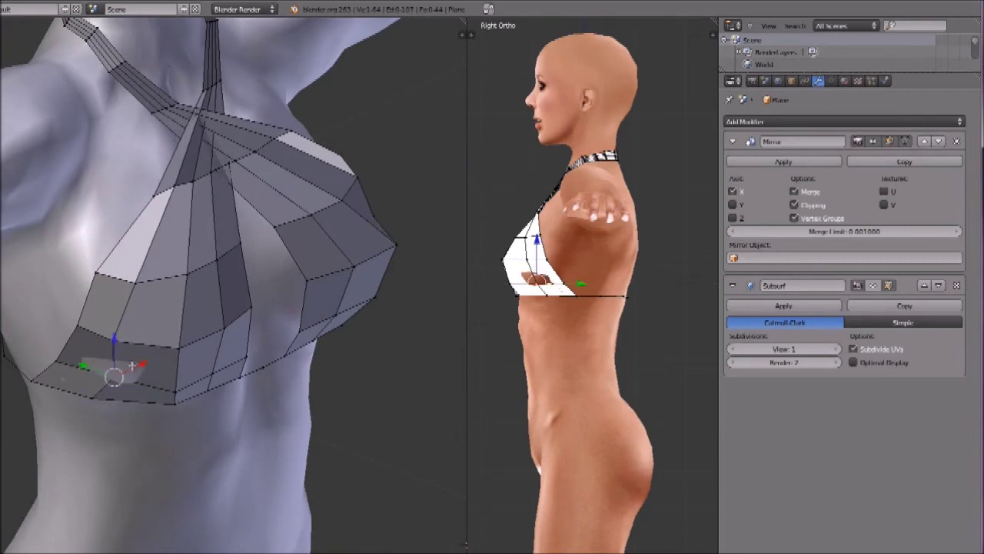
pyautogui.press('g')
pyautogui.press('x')
pyautogui.click(164, 370)
# - Move the bottom-edge vertex beneath the front of the cup outward along X and lower it along Z
pyautogui.moveTo(165, 370); pyautogui.dragTo(139, 278, button='middle')
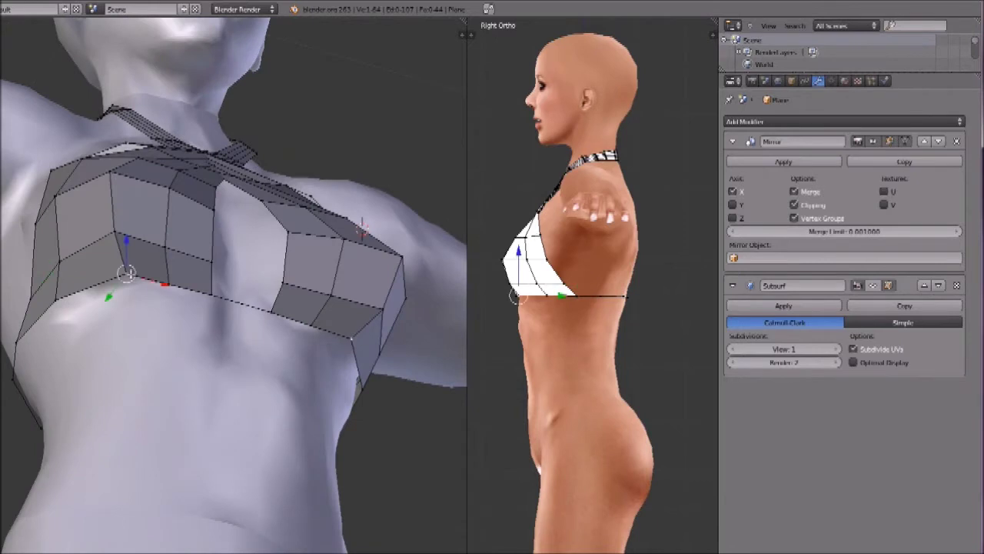
pyautogui.press('g')
pyautogui.press('x')
pyautogui.moveTo(112, 239); pyautogui.dragTo(107, 253)
# - Move the neighbouring bottom-edge vertex toward the cup's centre slightly outward along X
pyautogui.rightClick(169, 284)
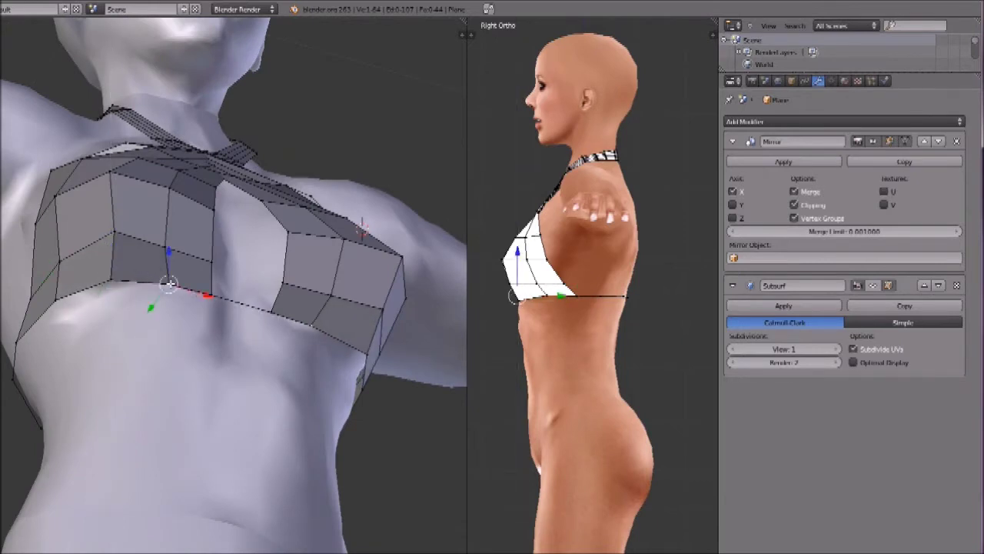
pyautogui.press('g')
pyautogui.press('x')
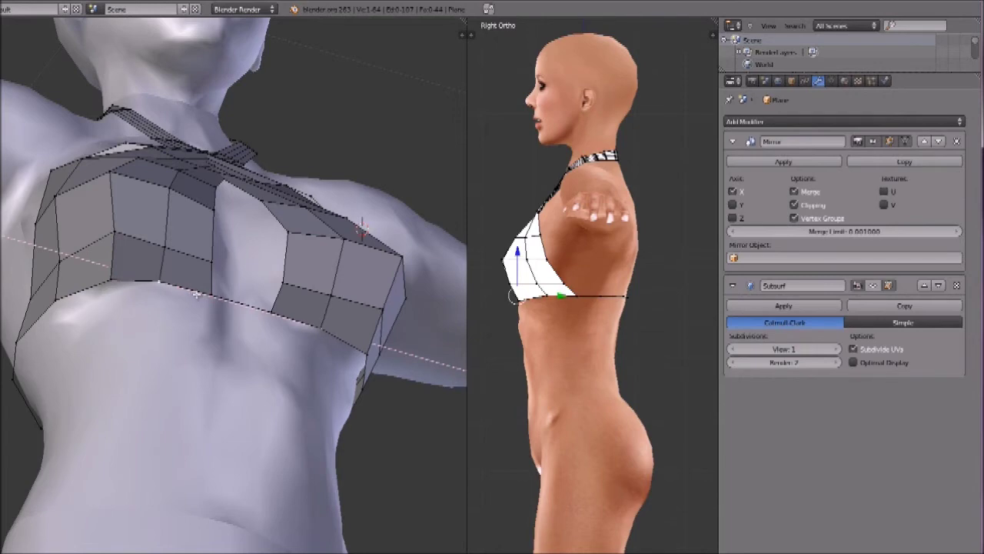
pyautogui.moveTo(118, 263); pyautogui.dragTo(248, 285, button='middle')
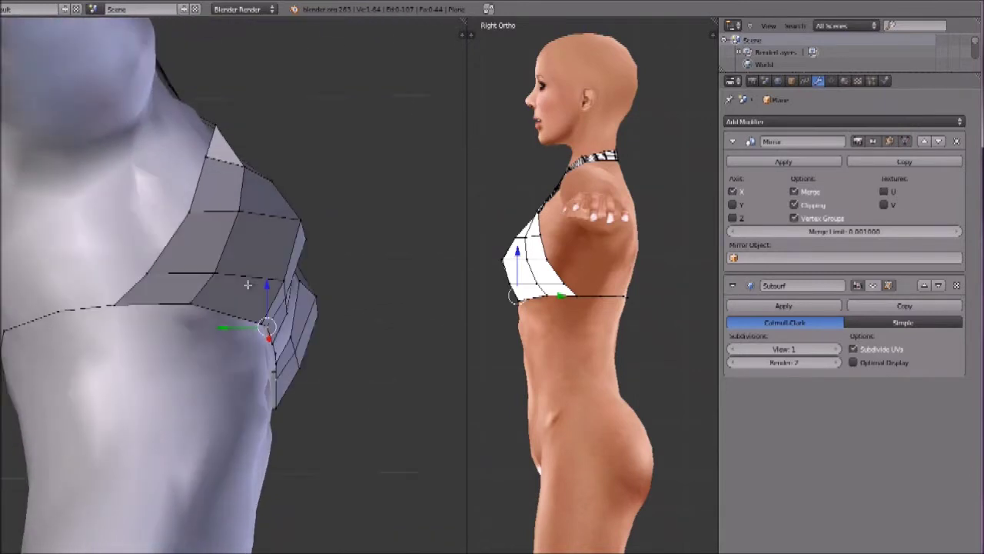
# - Move the lowered bottom-edge vertex beneath the cup back toward the body along Y
pyautogui.hotkey('ctrl', 'z')
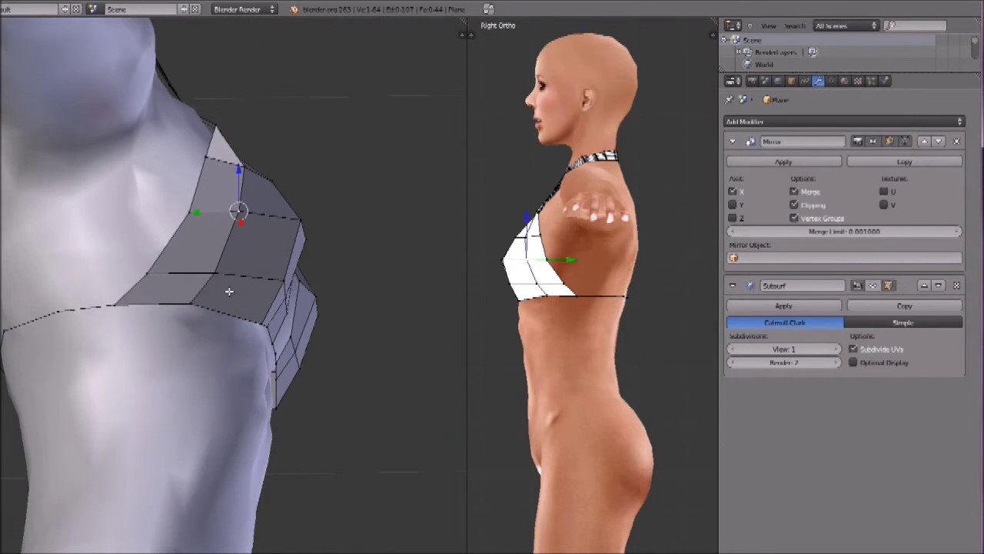
pyautogui.moveTo(229, 291); pyautogui.dragTo(243, 308, button='middle')
pyautogui.moveTo(280, 358)
pyautogui.mouseDown(button='middle')
pyautogui.moveTo(284, 248)
pyautogui.moveTo(328, 238)
pyautogui.moveTo(256, 226)
pyautogui.mouseUp(button='middle')
pyautogui.rightClick(284, 249)
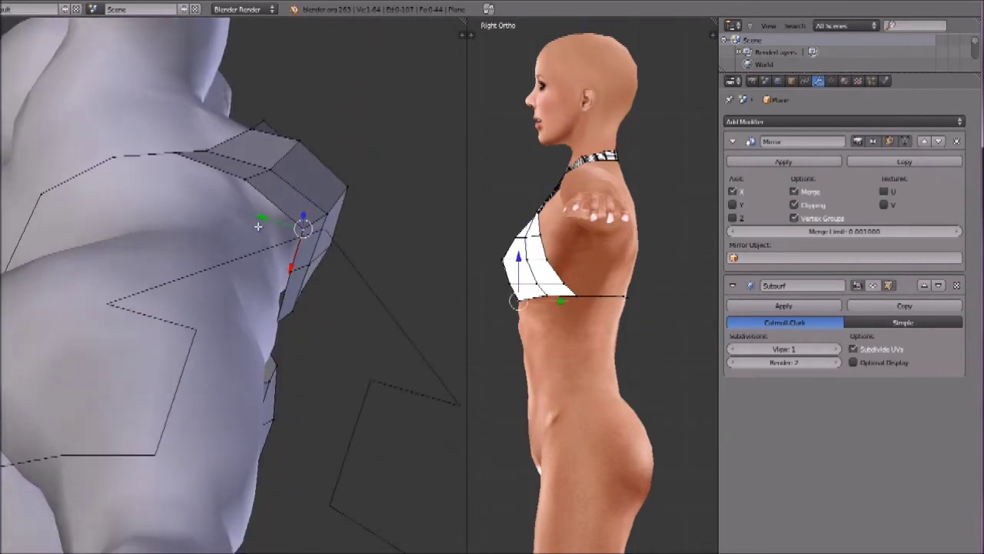
pyautogui.press('g')
pyautogui.press('y')
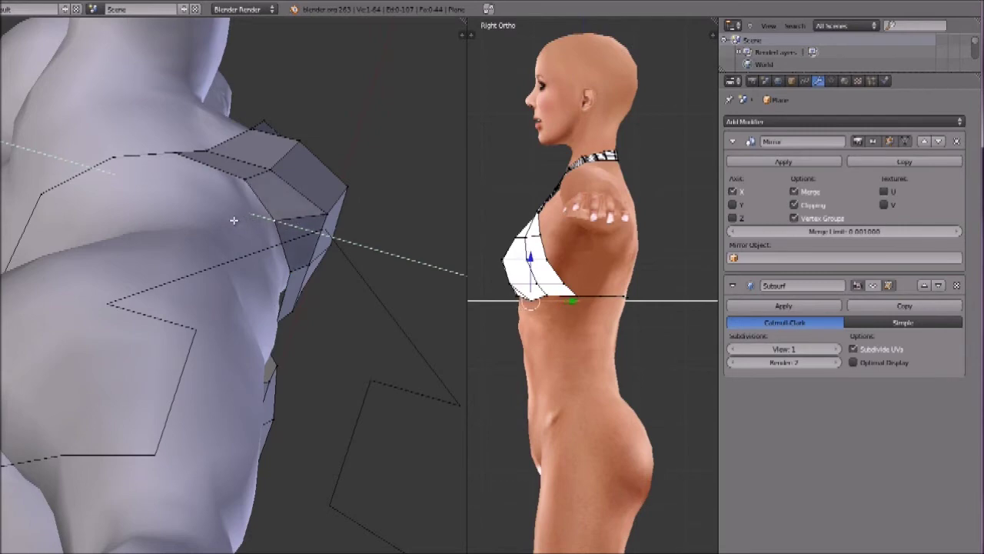
pyautogui.click(236, 223)
pyautogui.moveTo(236, 222); pyautogui.dragTo(84, 198, button='middle')
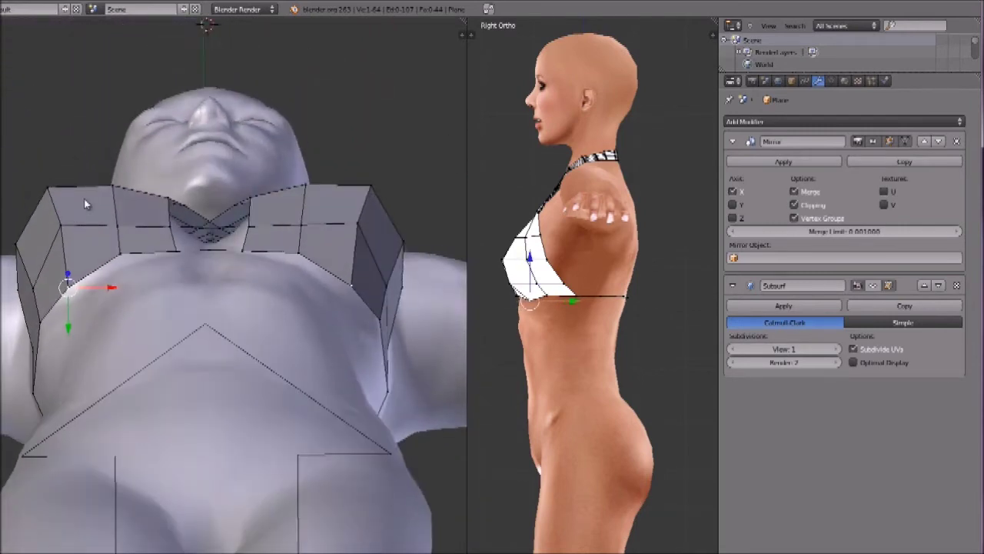
# - Turn the Subsurf modifier's Edit Mode display and edit cage back on and return to Object Mode
pyautogui.click(873, 285)
pyautogui.click(905, 286)
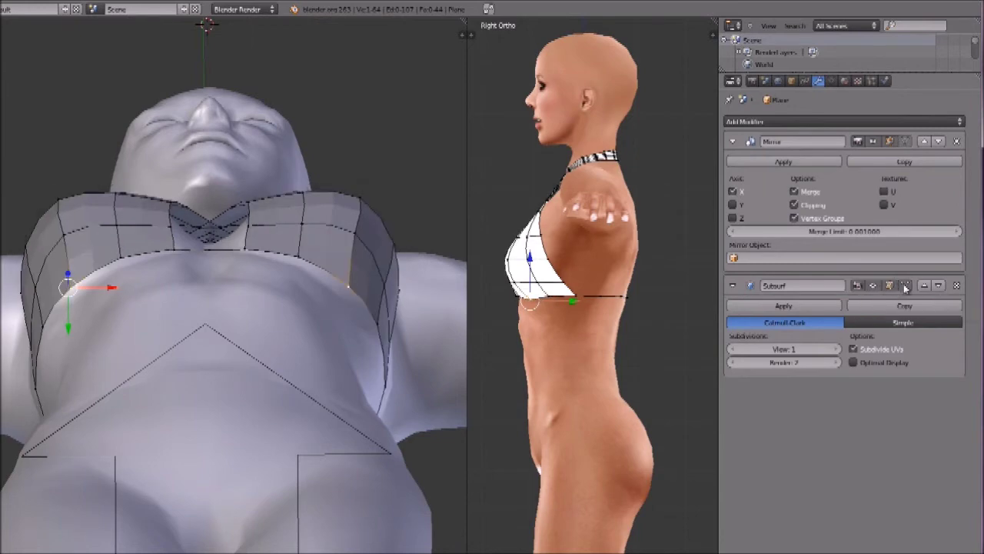
pyautogui.moveTo(197, 273); pyautogui.dragTo(199, 395, button='middle')
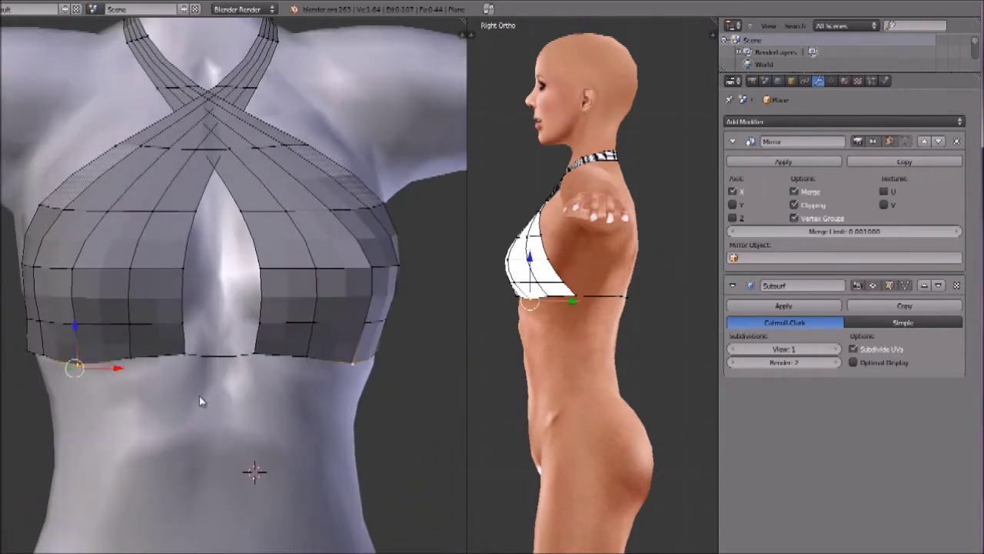
pyautogui.press('Tab')
pyautogui.moveTo(260, 296); pyautogui.dragTo(228, 295, button='middle')
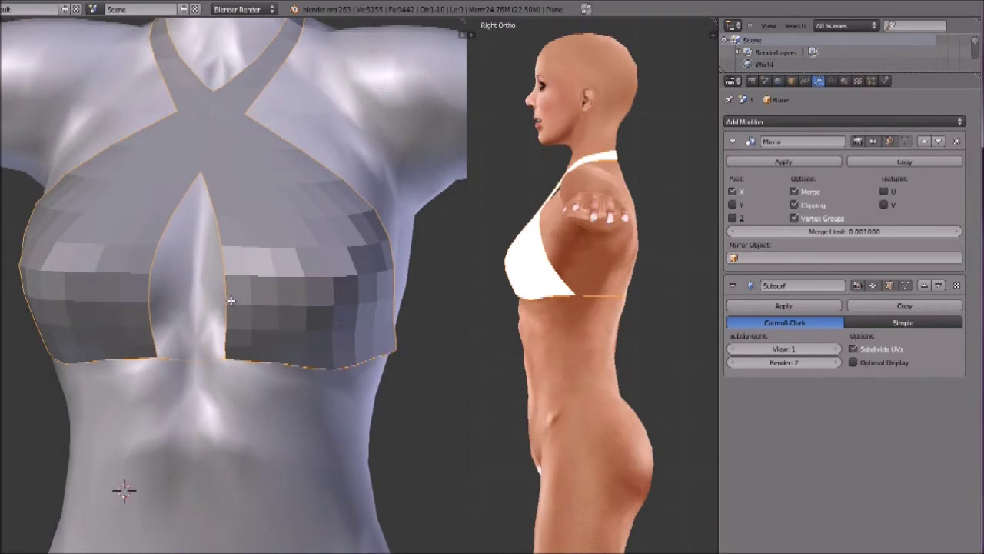
# - With the Subsurf modifier's Edit Mode display off, move the lower cup vertex just above the bottom edge outward along X
pyautogui.press('Tab')
pyautogui.click(872, 285)
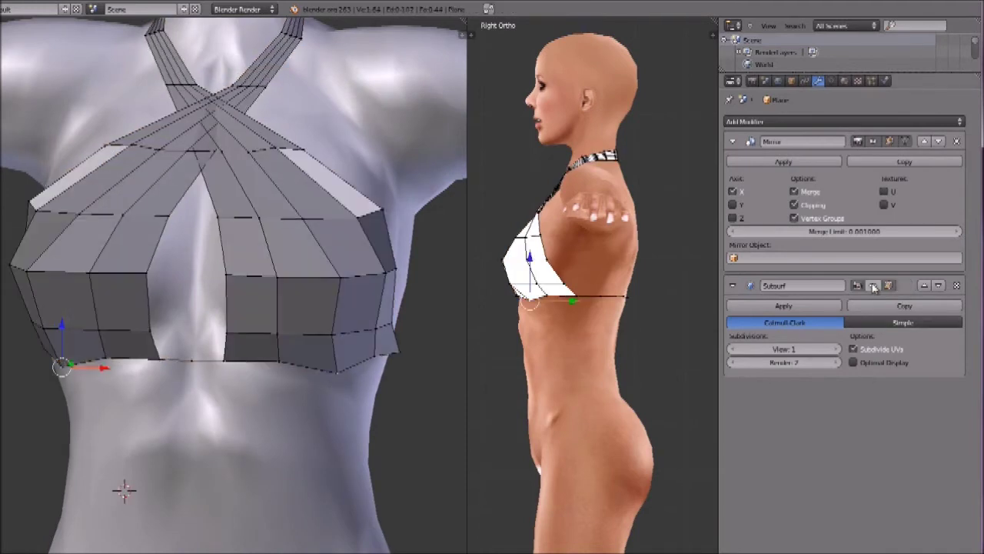
pyautogui.moveTo(63, 326); pyautogui.dragTo(61, 312)
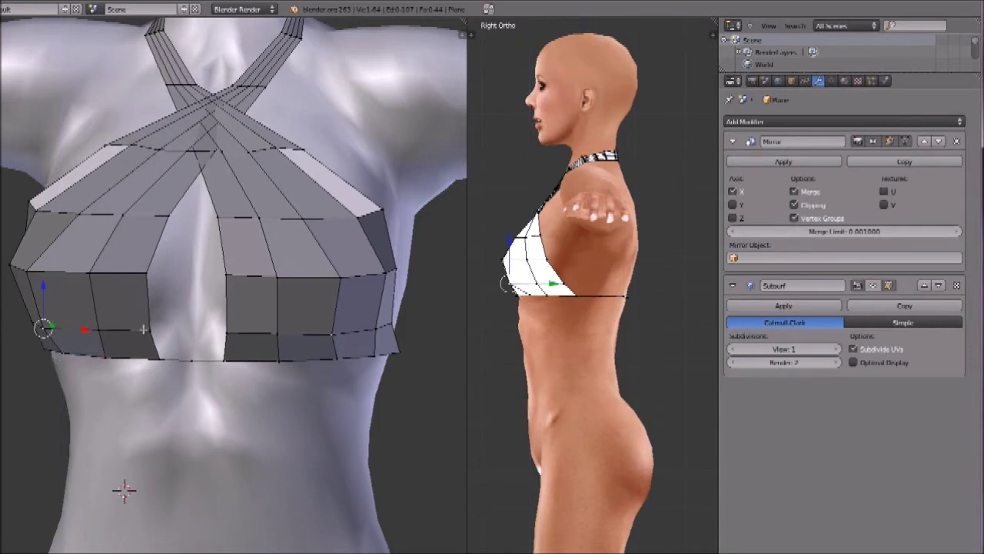
pyautogui.moveTo(86, 329); pyautogui.dragTo(75, 330)
pyautogui.moveTo(87, 318); pyautogui.dragTo(654, 315, button='middle')
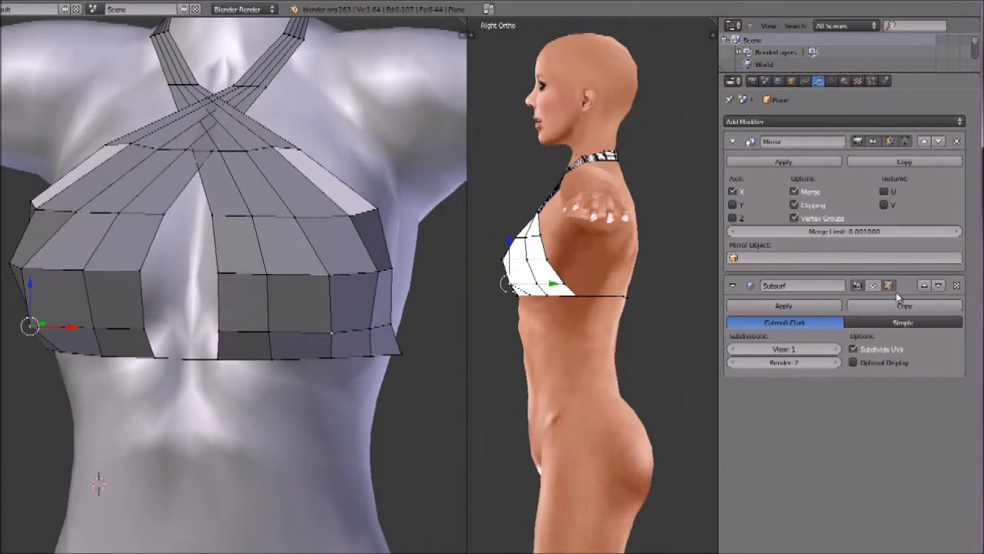
# - Turn the Subsurf modifier's Edit Mode display back on and set the front view's viewport shading to Texture
pyautogui.click(872, 286)
pyautogui.moveTo(274, 335); pyautogui.dragTo(133, 356, button='middle')
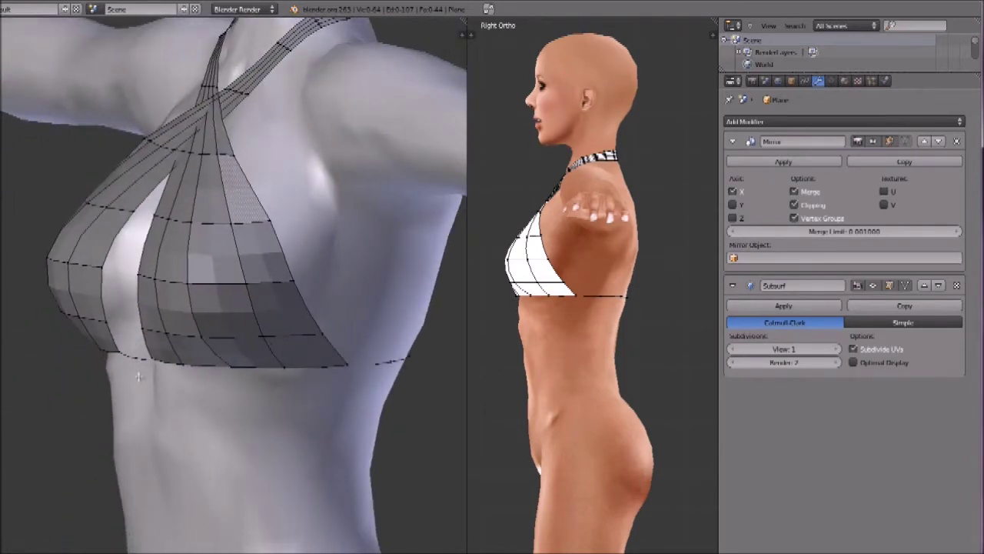
pyautogui.click(57, 552)
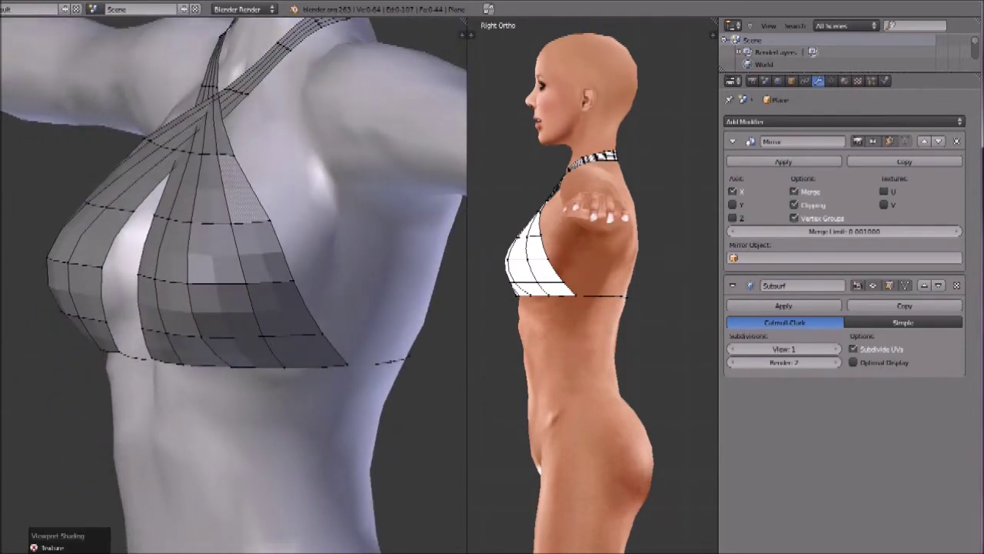
pyautogui.click(57, 544)
pyautogui.moveTo(202, 434)
pyautogui.mouseDown(button='middle')
pyautogui.moveTo(361, 425)
pyautogui.moveTo(128, 347)
pyautogui.moveTo(292, 369)
pyautogui.mouseUp(button='middle')
pyautogui.keyDown('shift'); pyautogui.moveTo(182, 240); pyautogui.dragTo(173, 369, button='middle'); pyautogui.keyUp('shift')
pyautogui.moveTo(148, 284); pyautogui.dragTo(158, 257, button='middle')
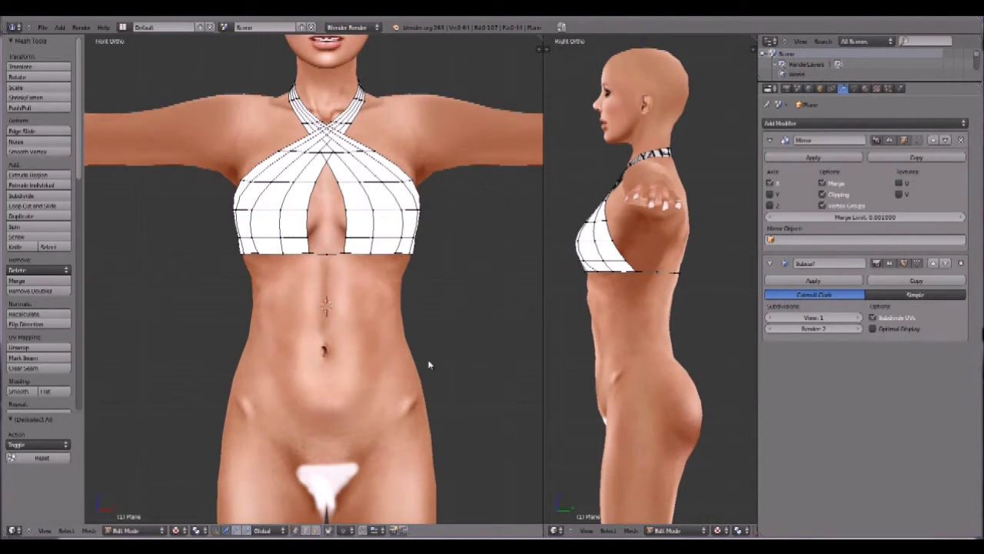
pyautogui.scroll(-3, 450, 344)
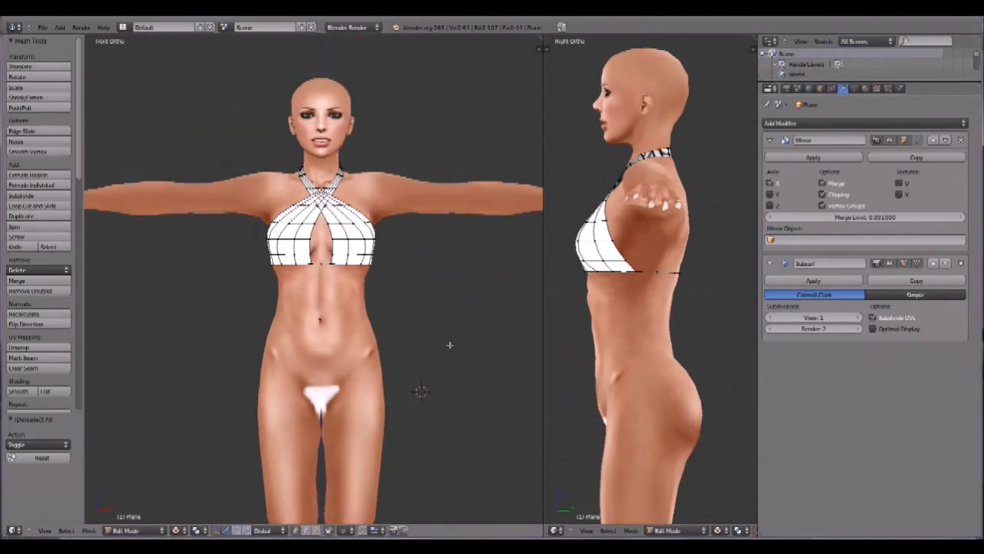
# - Turn off the Subsurf modifier's Edit Mode display and select the bottom edge of the top, including the cup and back band
pyautogui.click(770, 141)
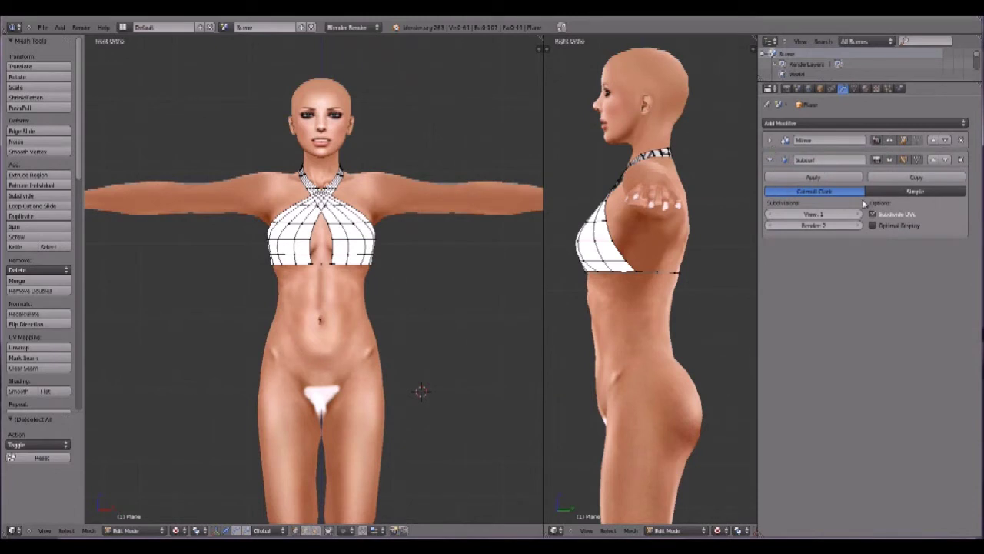
pyautogui.click(890, 160)
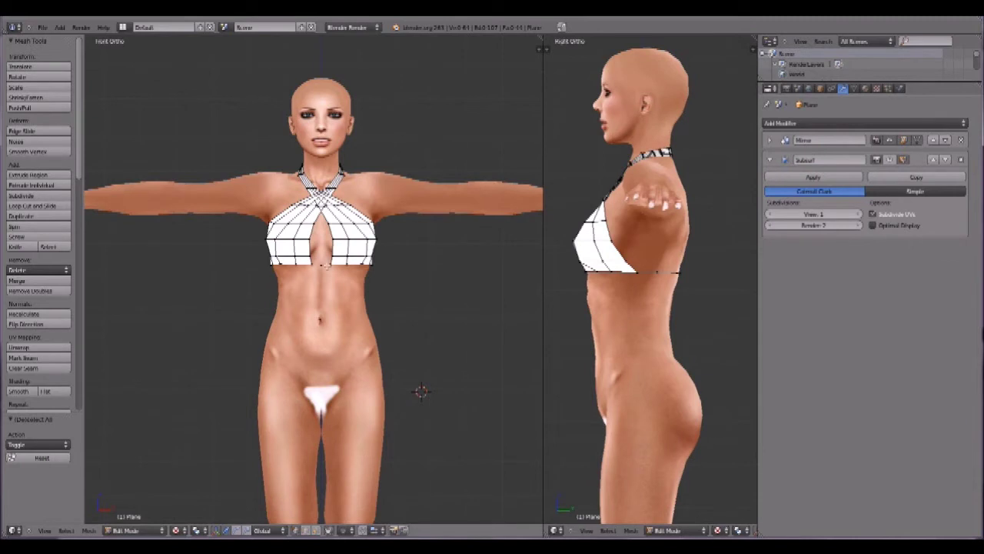
pyautogui.scroll(3, 274, 289)
pyautogui.rightClick(336, 255)
pyautogui.press('a')
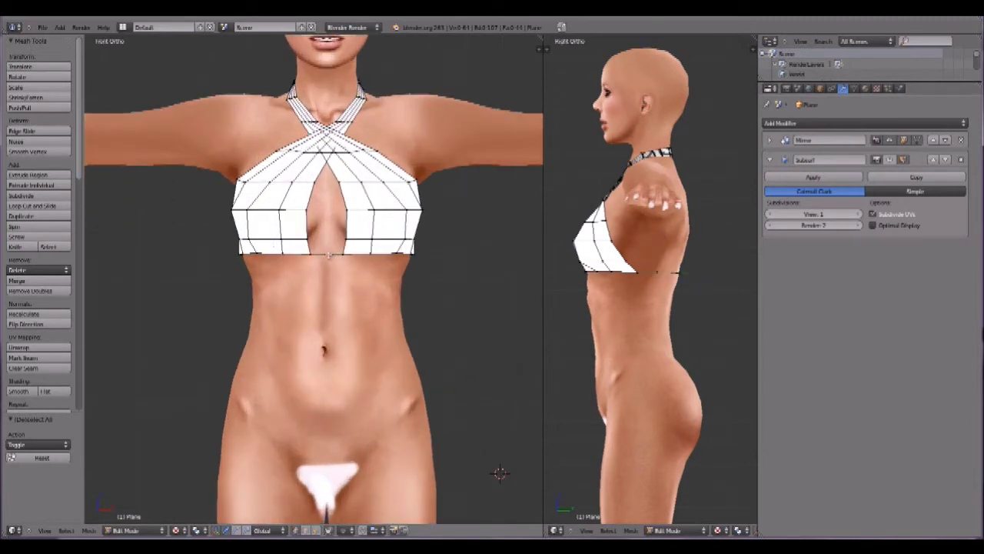
pyautogui.hotkey('ctrl', 'z')
pyautogui.keyDown('alt'); pyautogui.rightClick(314, 255); pyautogui.keyUp('alt')
pyautogui.keyDown('alt'); pyautogui.rightClick(295, 257); pyautogui.keyUp('alt')
pyautogui.hotkey('ctrl', 'z')
pyautogui.keyDown('alt'); pyautogui.keyDown('shift'); pyautogui.rightClick(268, 253); pyautogui.keyUp('shift'); pyautogui.keyUp('alt')
pyautogui.moveTo(267, 268); pyautogui.dragTo(402, 272, button='middle')
pyautogui.keyDown('shift'); pyautogui.rightClick(311, 249); pyautogui.keyUp('shift')
pyautogui.keyDown('shift'); pyautogui.rightClick(275, 253); pyautogui.keyUp('shift')
pyautogui.moveTo(244, 270); pyautogui.dragTo(455, 330, button='middle')
# - Extrude the selected bottom edge about 1.132 units straight down along Z to just above the ankles to form a long skirt
pyautogui.press('KP_1')
pyautogui.scroll(-6, 452, 329)
pyautogui.keyDown('shift'); pyautogui.moveTo(331, 388); pyautogui.dragTo(329, 287, button='middle'); pyautogui.keyUp('shift')
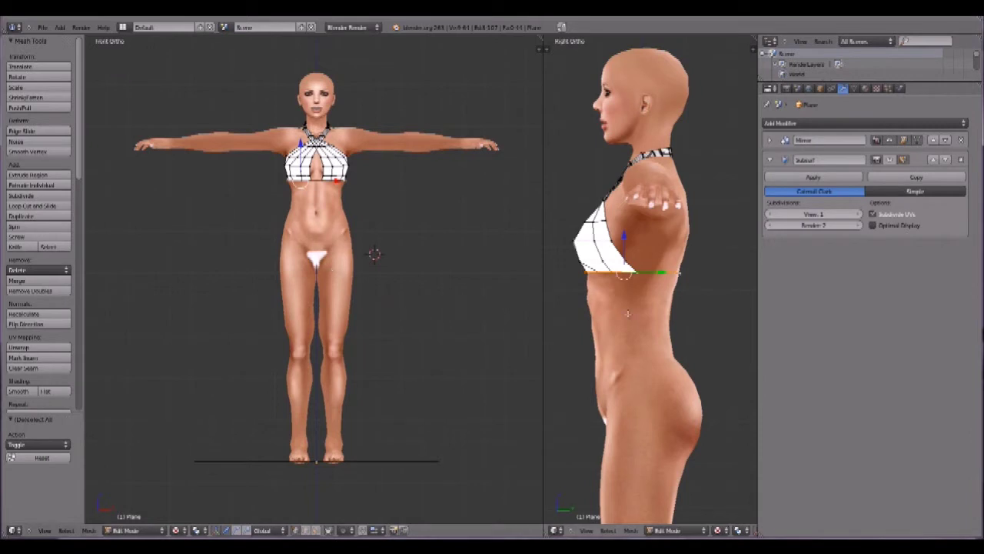
pyautogui.moveTo(761, 308); pyautogui.dragTo(935, 315)
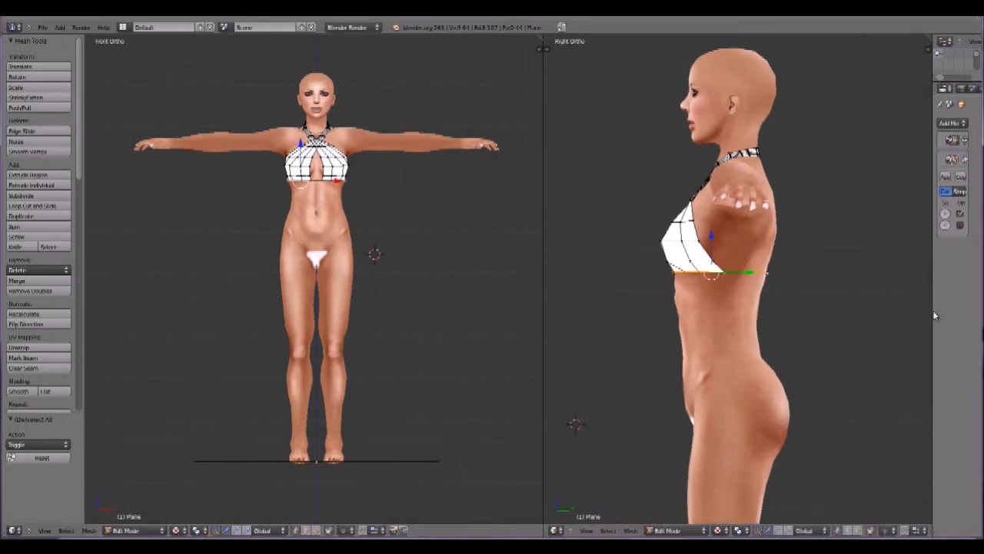
pyautogui.scroll(-3, 732, 288)
pyautogui.keyDown('shift'); pyautogui.moveTo(724, 354); pyautogui.dragTo(710, 243, button='middle'); pyautogui.keyUp('shift')
pyautogui.press('e')
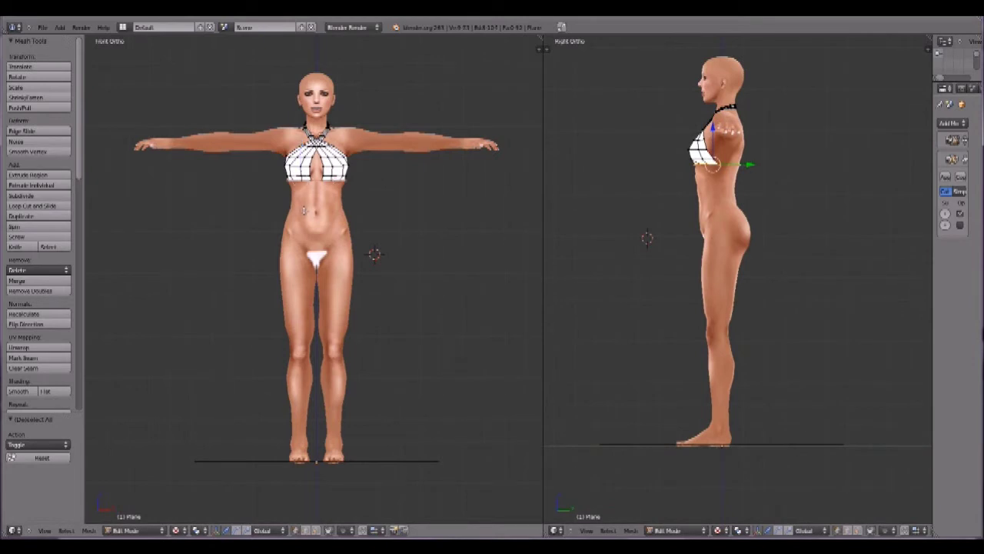
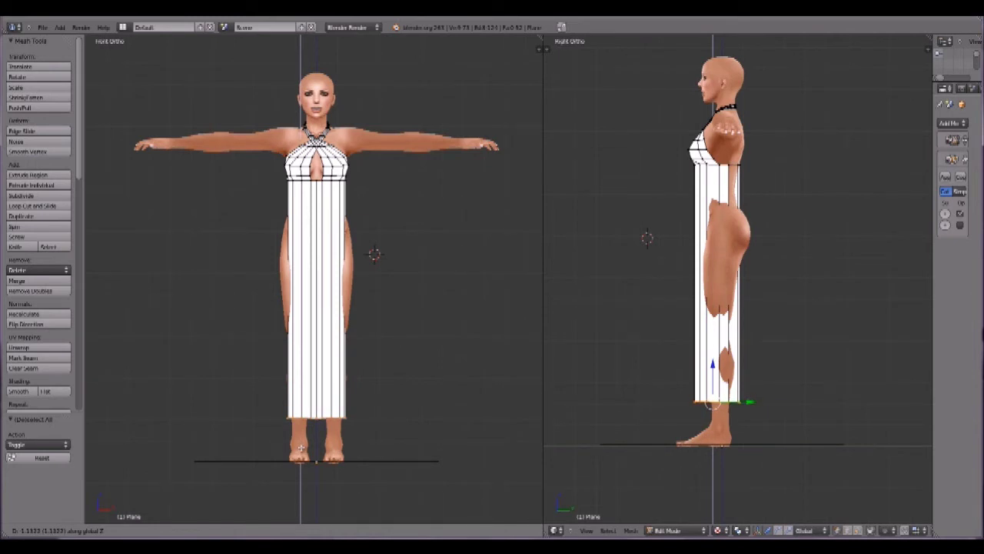
pyautogui.click(301, 447)
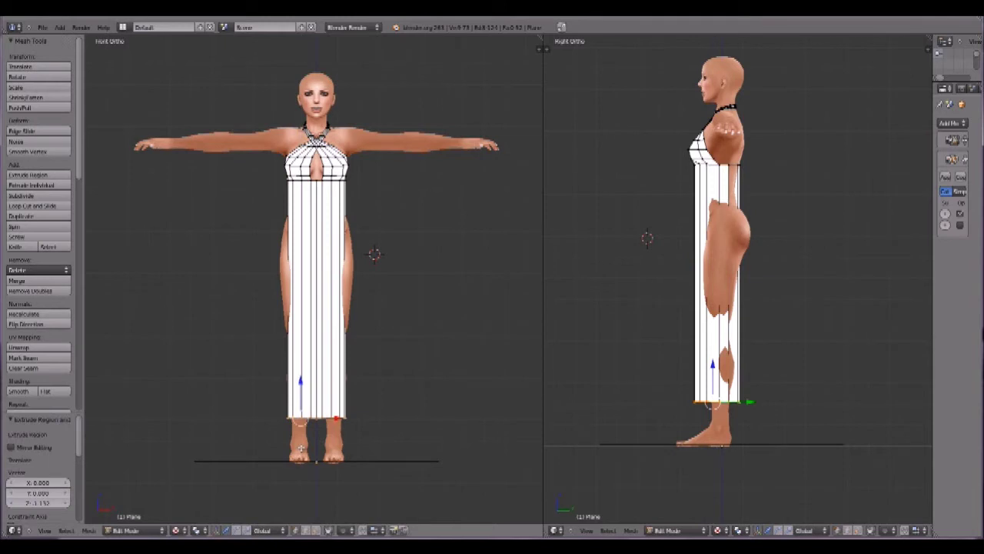
# - Expand the Mirror modifier's settings and turn off its Clipping option
pyautogui.moveTo(328, 339); pyautogui.dragTo(514, 339, button='middle')
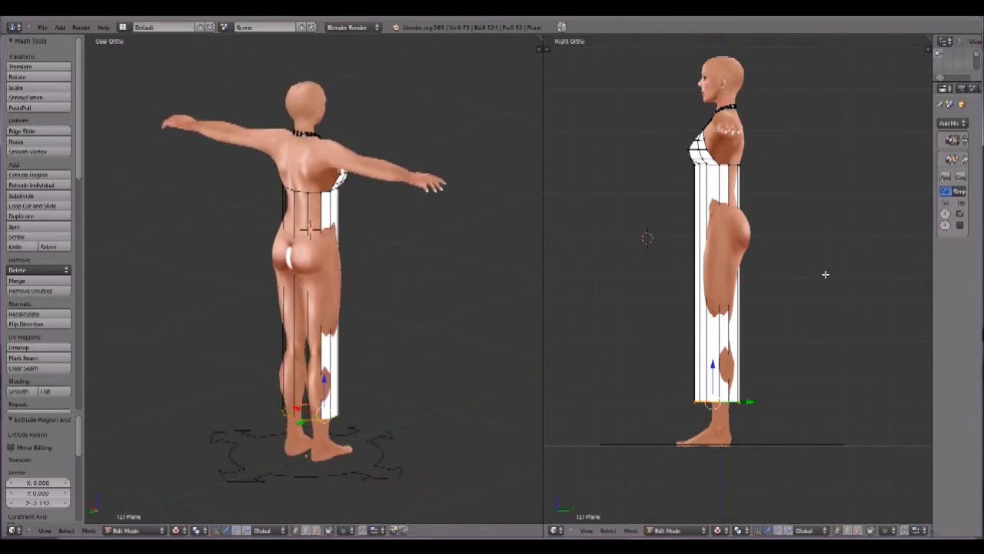
pyautogui.moveTo(931, 318); pyautogui.dragTo(778, 333)
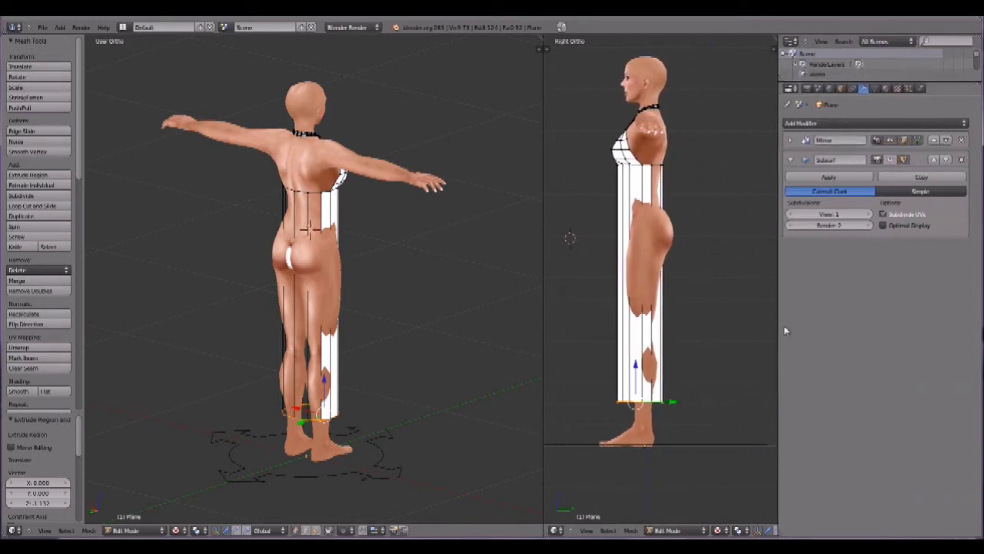
pyautogui.click(791, 140)
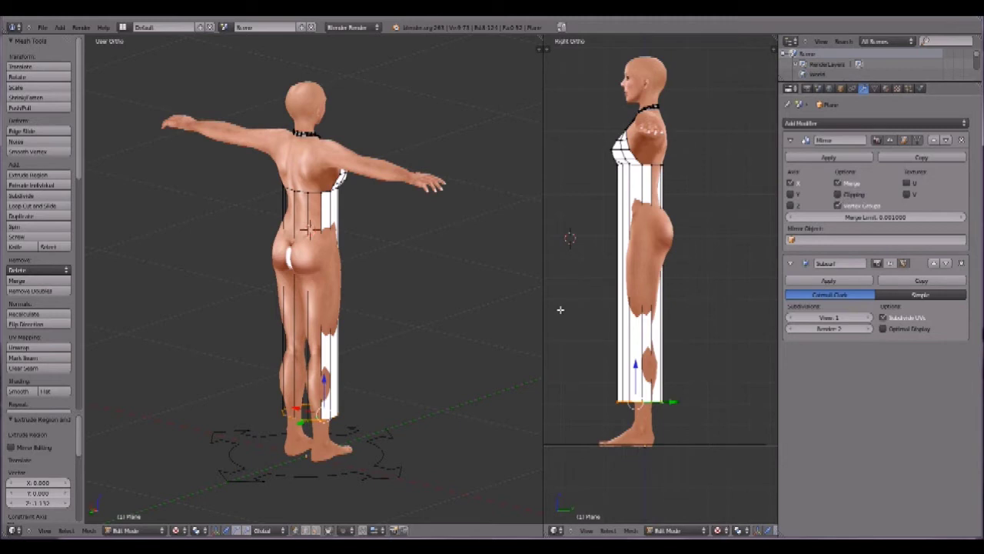
# - Select the entire dress mesh and recalculate its normals so the faces point consistently
pyautogui.moveTo(404, 362); pyautogui.dragTo(252, 370, button='middle')
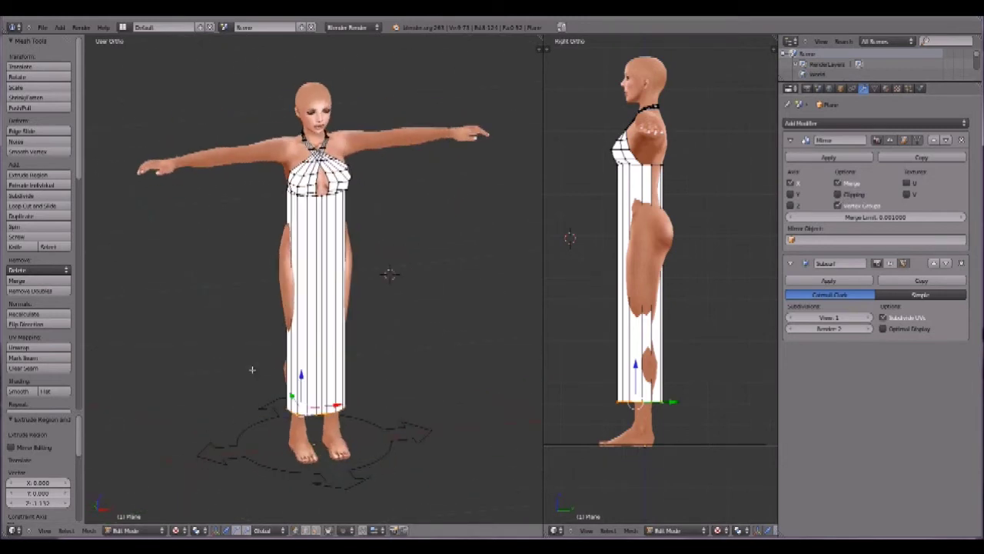
pyautogui.moveTo(326, 361); pyautogui.dragTo(244, 278, button='middle')
pyautogui.scroll(5, 340, 348)
pyautogui.moveTo(398, 261); pyautogui.dragTo(363, 278, button='middle')
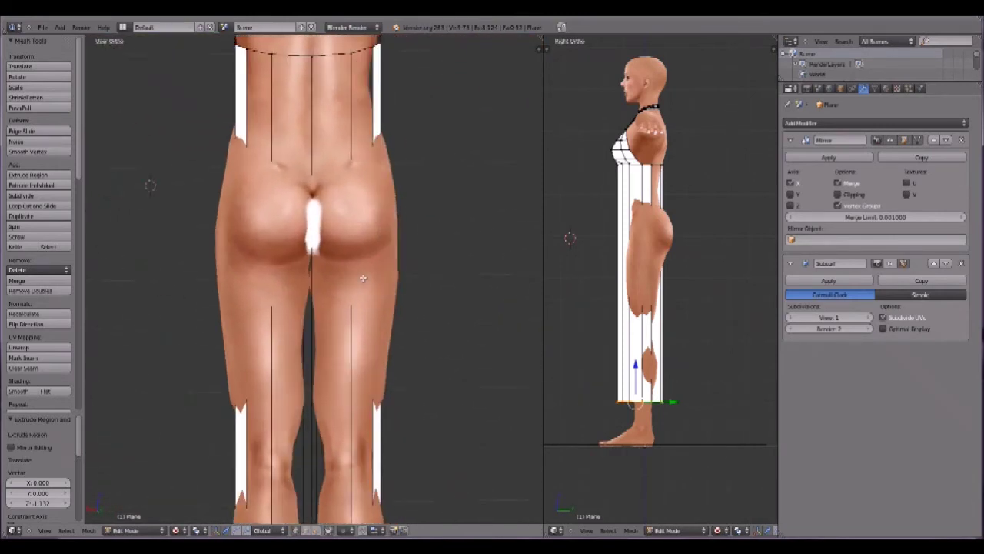
pyautogui.scroll(-3, 363, 277)
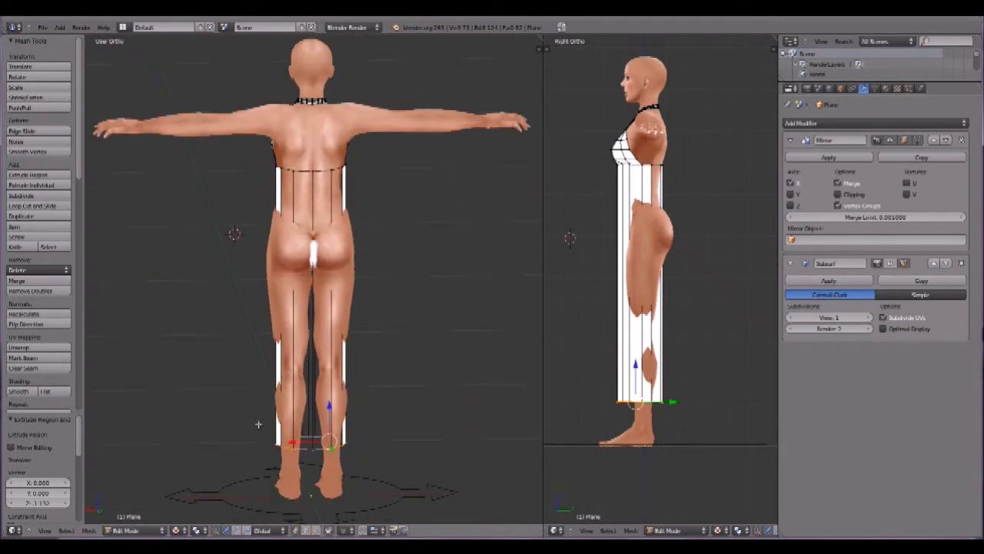
pyautogui.press('a')
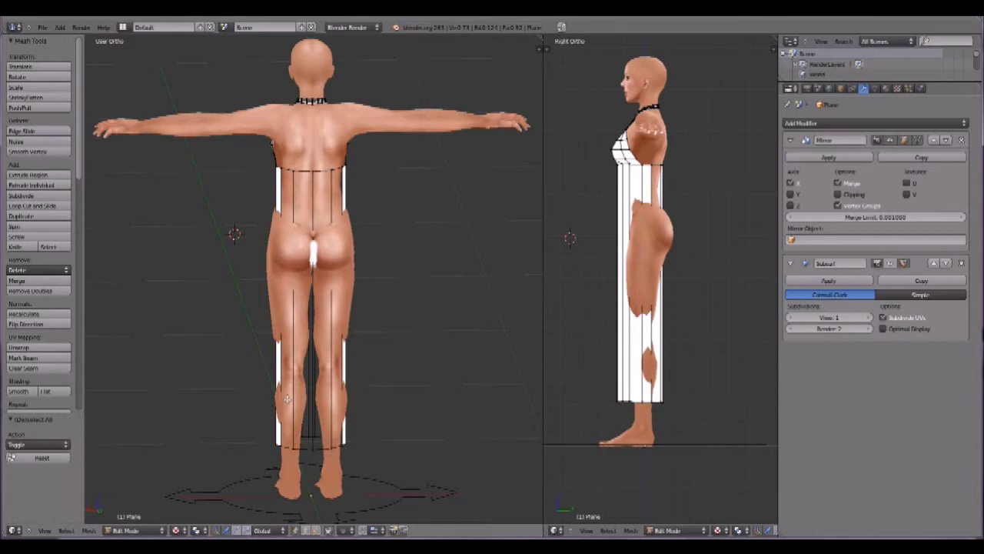
pyautogui.press('a')
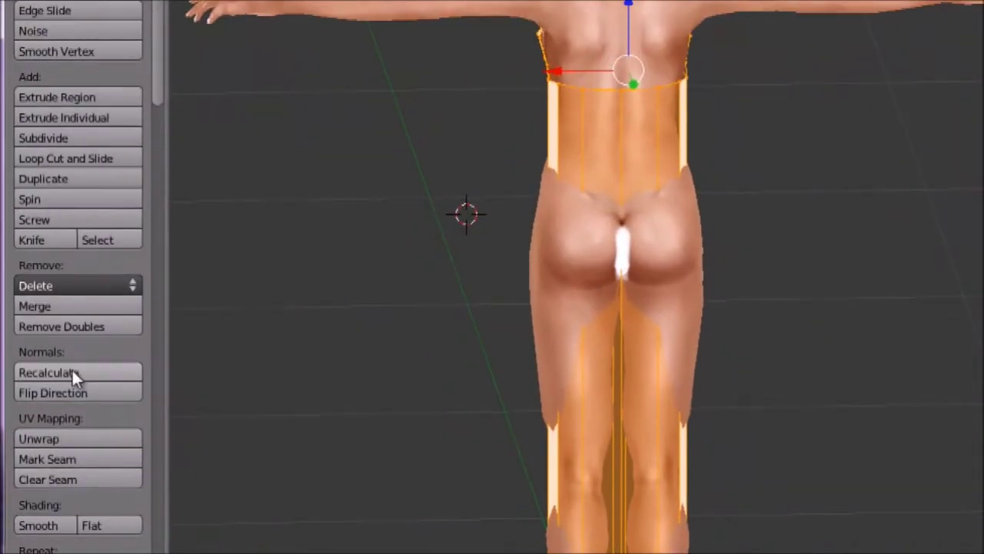
pyautogui.click(38, 313)
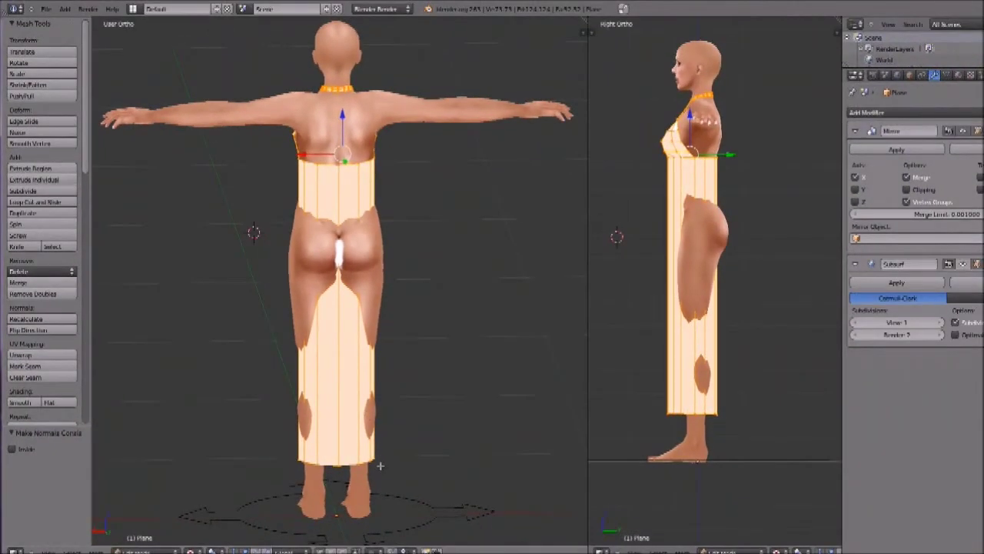
# - Select the edge loop along the skirt's hem and bring the hem into front view
pyautogui.press('z')
pyautogui.press('a')
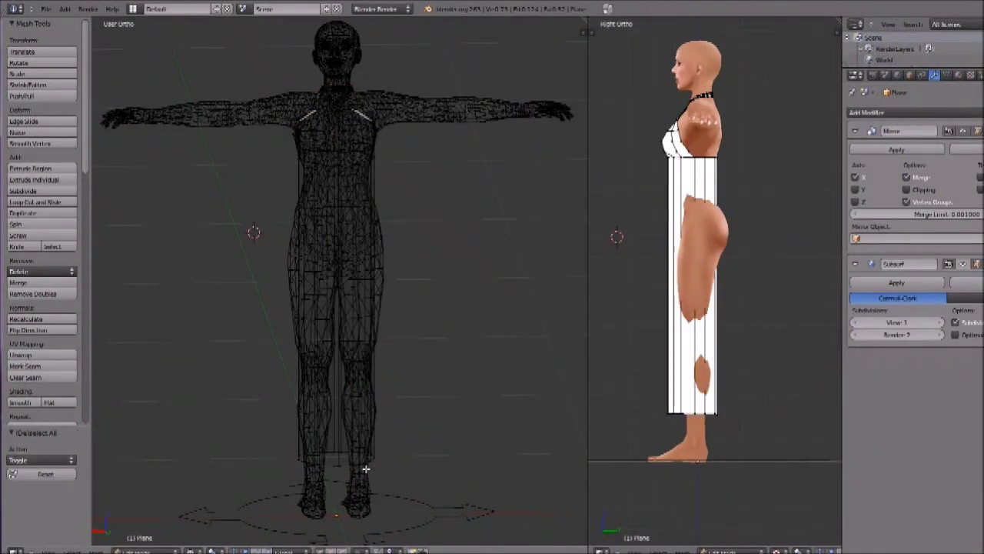
pyautogui.keyDown('alt'); pyautogui.rightClick(298, 455); pyautogui.keyUp('alt')
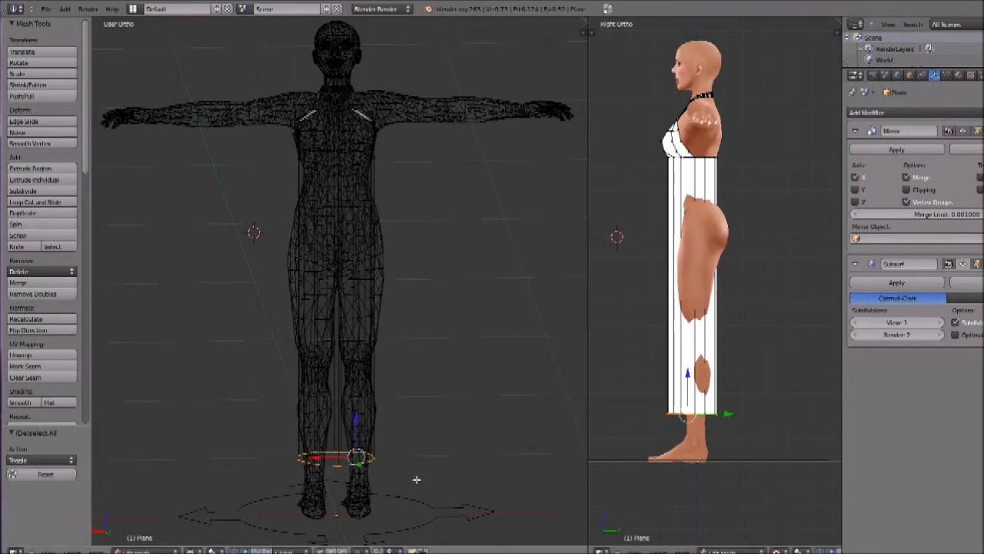
pyautogui.press('z')
pyautogui.moveTo(337, 376); pyautogui.dragTo(533, 347, button='middle')
pyautogui.moveTo(340, 349); pyautogui.dragTo(364, 365, button='middle')
pyautogui.press('KP_1')
pyautogui.scroll(3, 336, 408)
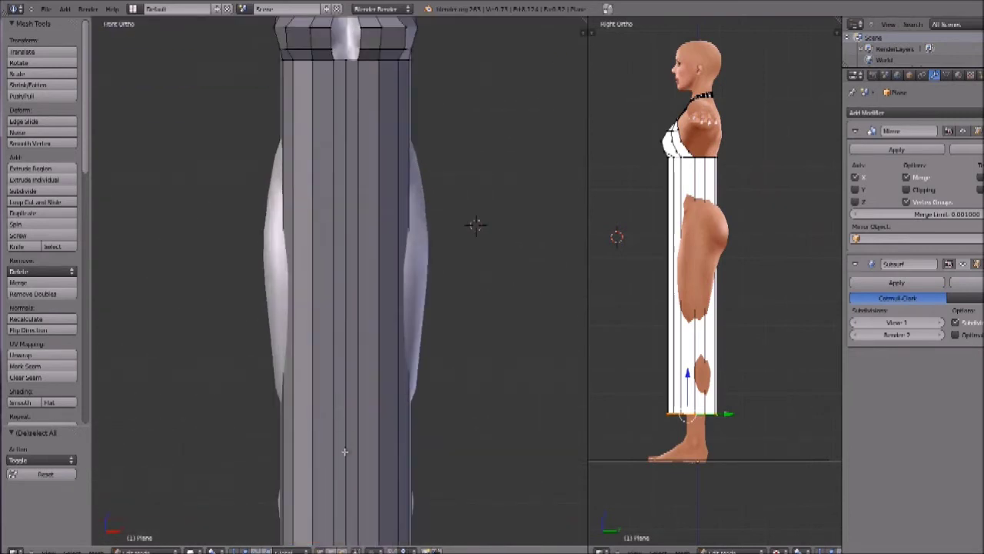
pyautogui.keyDown('shift'); pyautogui.moveTo(344, 451); pyautogui.dragTo(341, 185, button='middle'); pyautogui.keyUp('shift')
pyautogui.scroll(7, 360, 288)
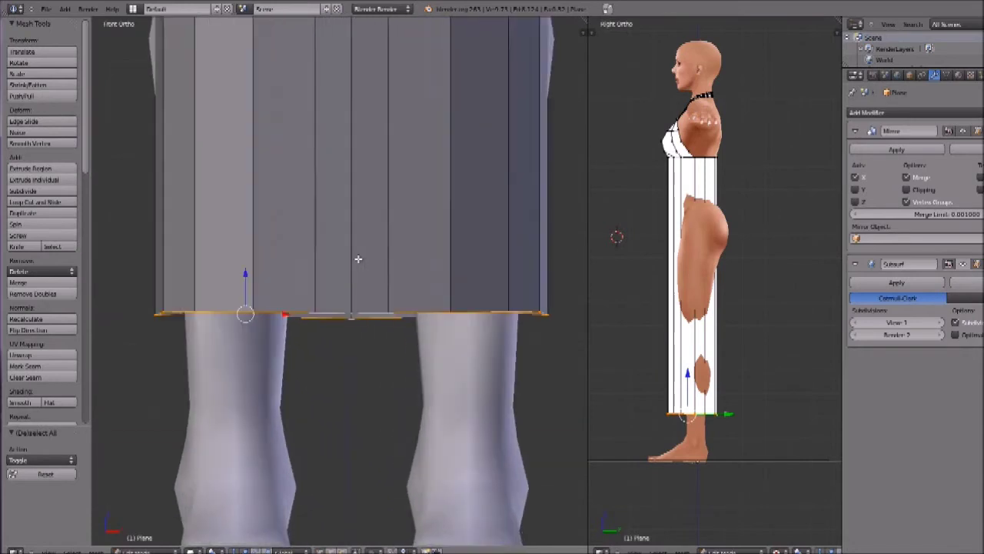
pyautogui.scroll(-2, 371, 312)
# - Reselect the hem vertices in wireframe, including those at the centre, and move them about 0.012 outward along X
pyautogui.press('z')
pyautogui.press('a')
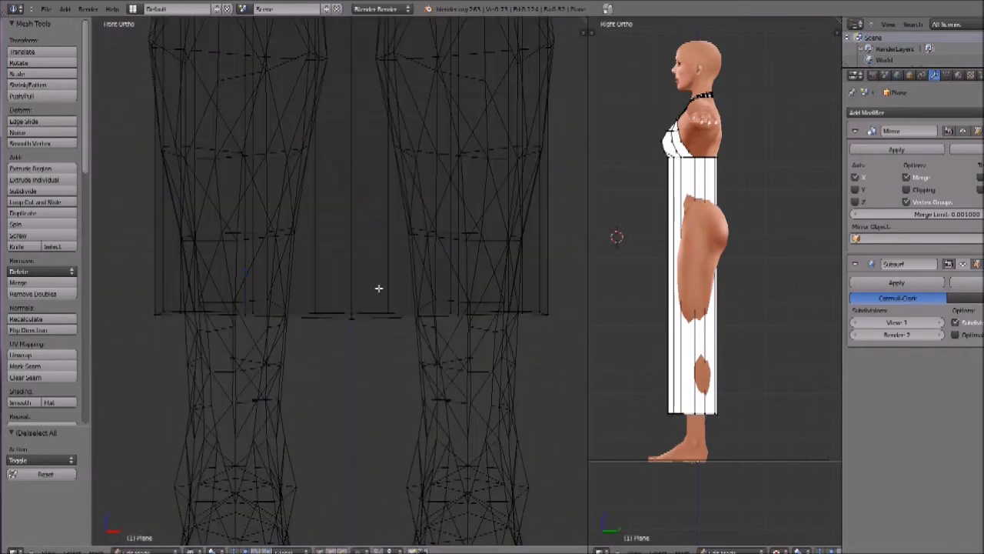
pyautogui.press('b')
pyautogui.moveTo(361, 265); pyautogui.dragTo(573, 351)
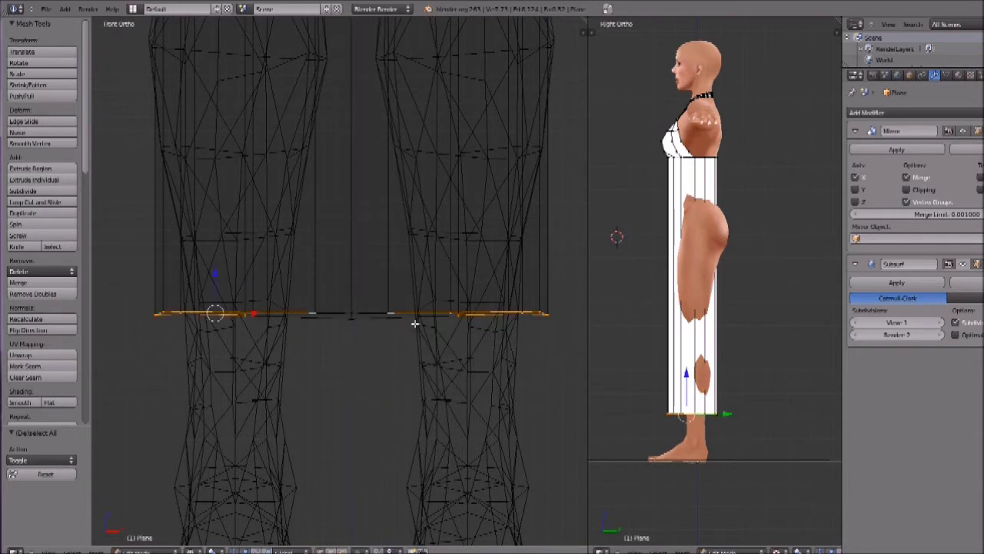
pyautogui.keyDown('shift'); pyautogui.rightClick(356, 323); pyautogui.keyUp('shift')
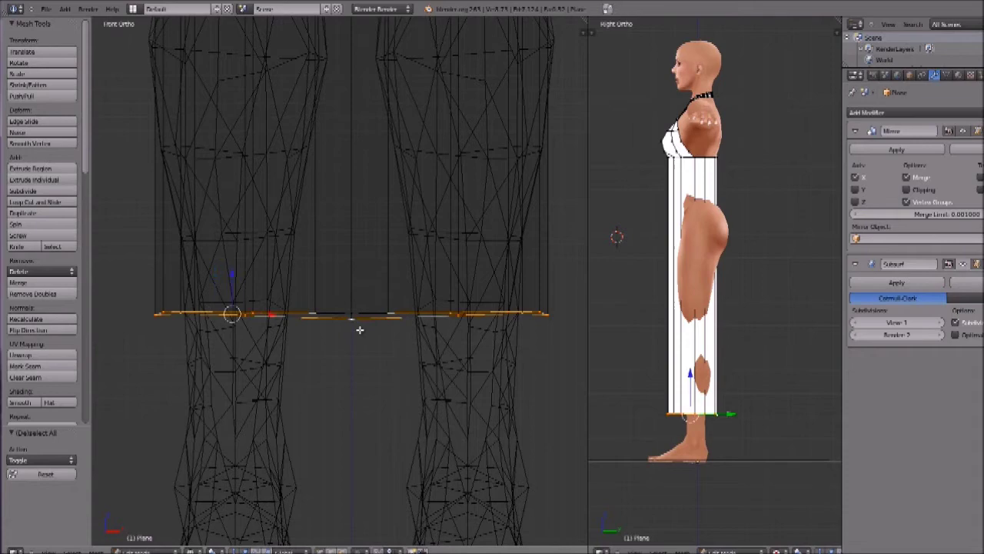
pyautogui.keyDown('shift'); pyautogui.rightClick(359, 316); pyautogui.keyUp('shift')
pyautogui.press('s')
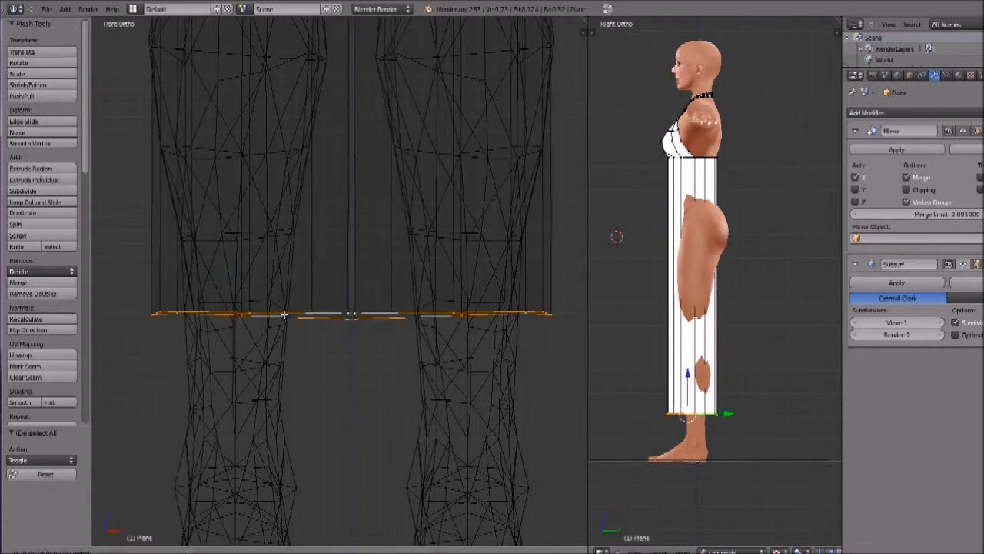
pyautogui.click(270, 315)
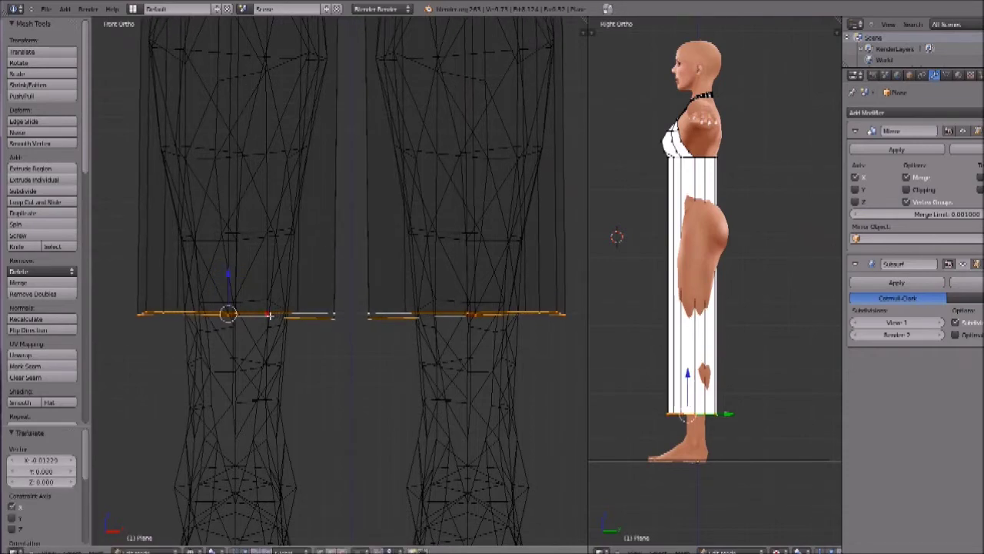
# - Flare the skirt by moving the selected hem vertices about 0.15 further outward along X
pyautogui.scroll(-6, 270, 316)
pyautogui.press('z')
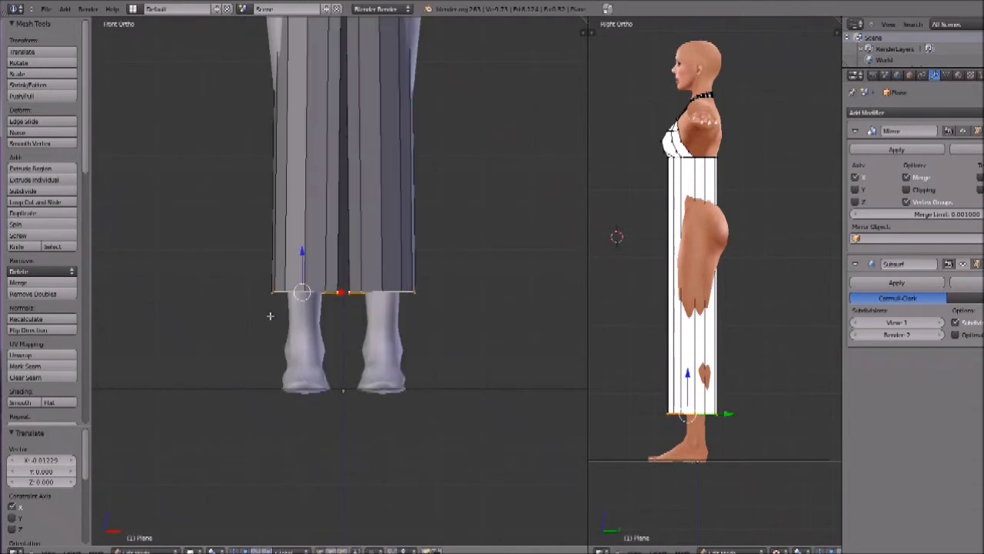
pyautogui.scroll(-3, 270, 315)
pyautogui.keyDown('shift'); pyautogui.moveTo(308, 266); pyautogui.dragTo(306, 416, button='middle'); pyautogui.keyUp('shift')
pyautogui.scroll(-3, 306, 416)
pyautogui.scroll(4, 305, 416)
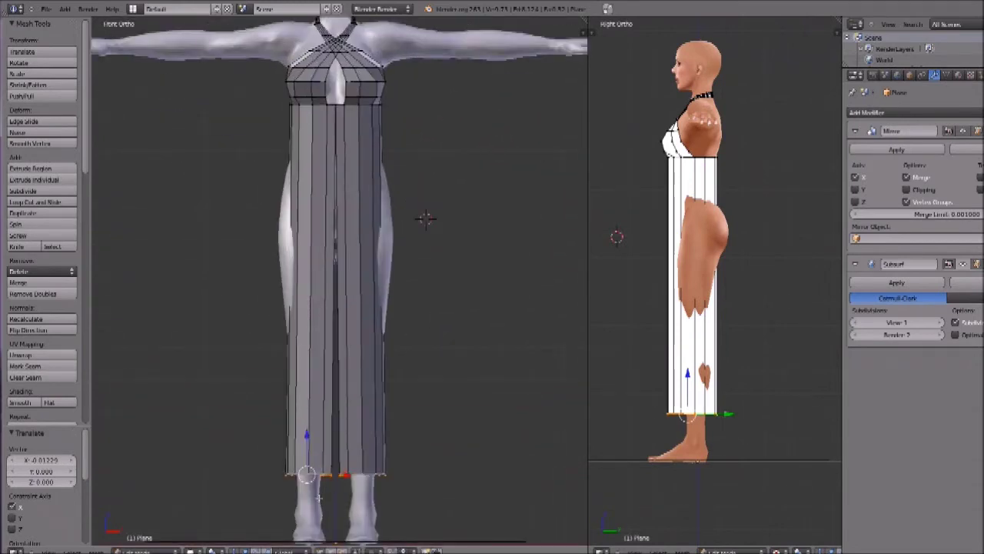
pyautogui.moveTo(343, 477); pyautogui.dragTo(297, 475)
pyautogui.scroll(3, 320, 472)
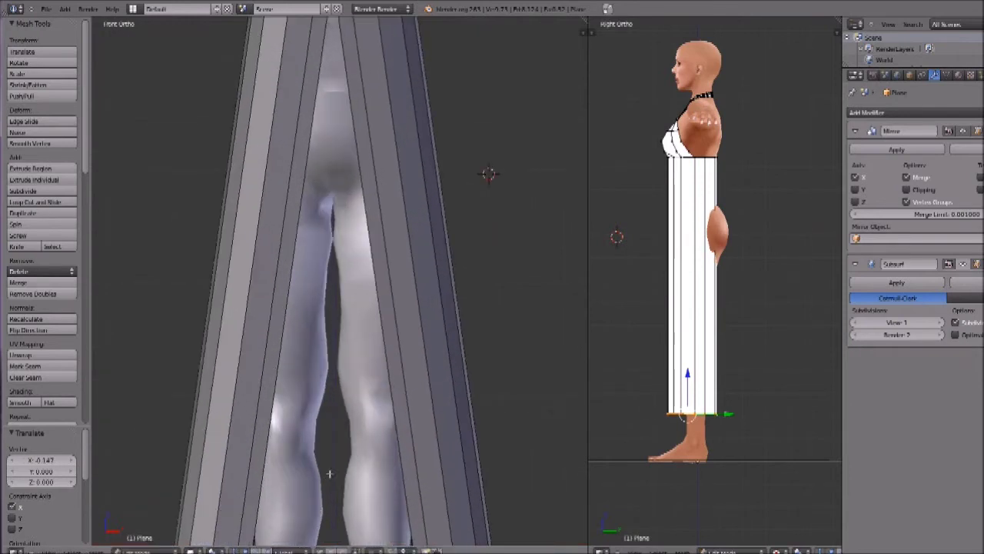
pyautogui.keyDown('shift'); pyautogui.moveTo(330, 475); pyautogui.dragTo(358, 250, button='middle'); pyautogui.keyUp('shift')
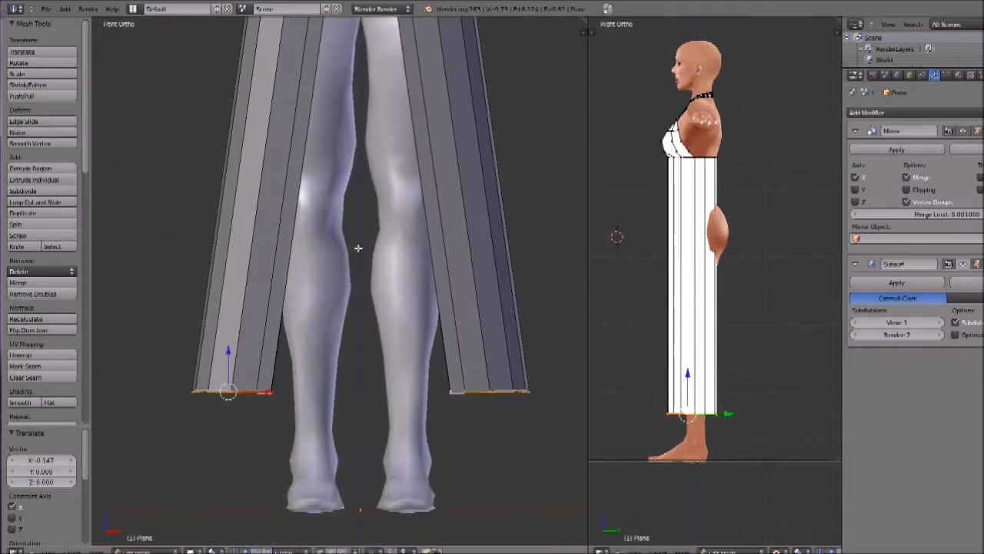
# - Enable Clipping on the Mirror modifier and move the front centre hem vertex about 0.17 along X to the mirror line
pyautogui.click(907, 189)
pyautogui.rightClick(270, 391)
pyautogui.press('g')
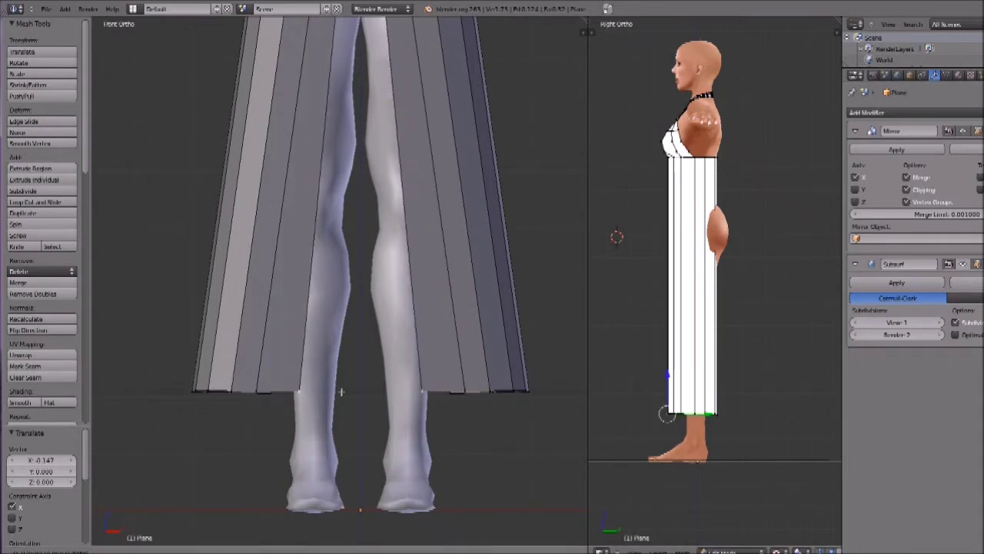
pyautogui.click(406, 395)
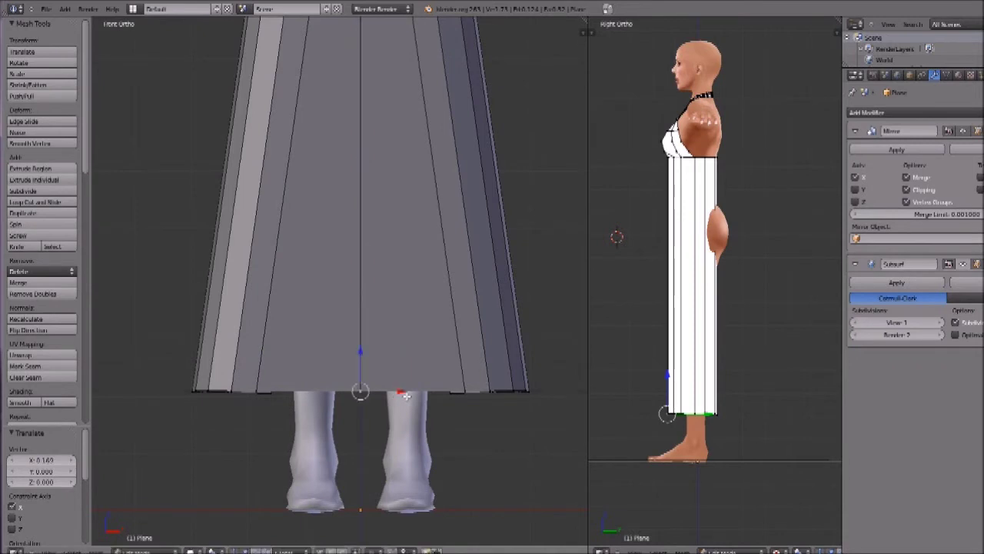
# - Move the back centre hem vertex about 0.17 along X to the mirror line and a hem vertex about 0.025 backward along Y
pyautogui.moveTo(495, 317); pyautogui.dragTo(251, 419, button='middle')
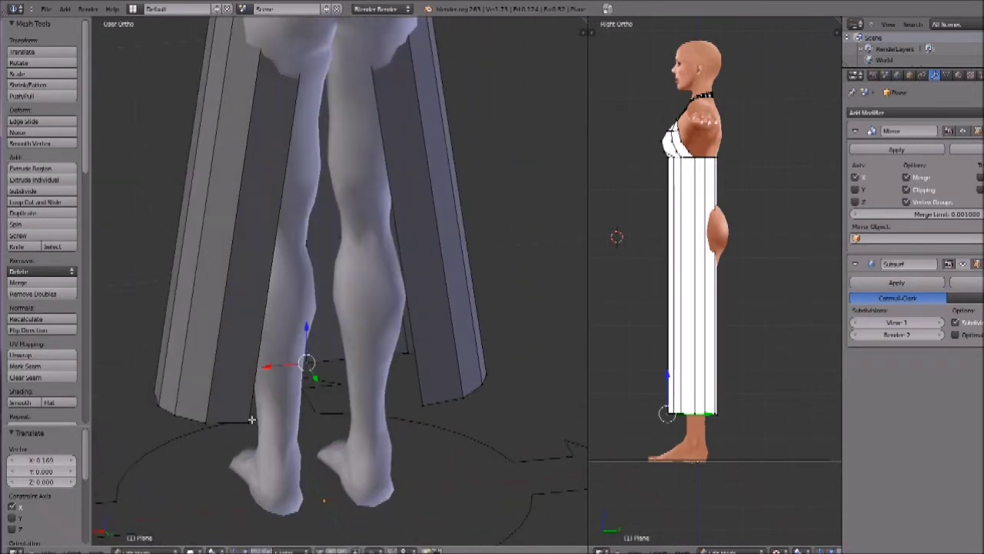
pyautogui.moveTo(391, 415); pyautogui.dragTo(335, 340, button='middle')
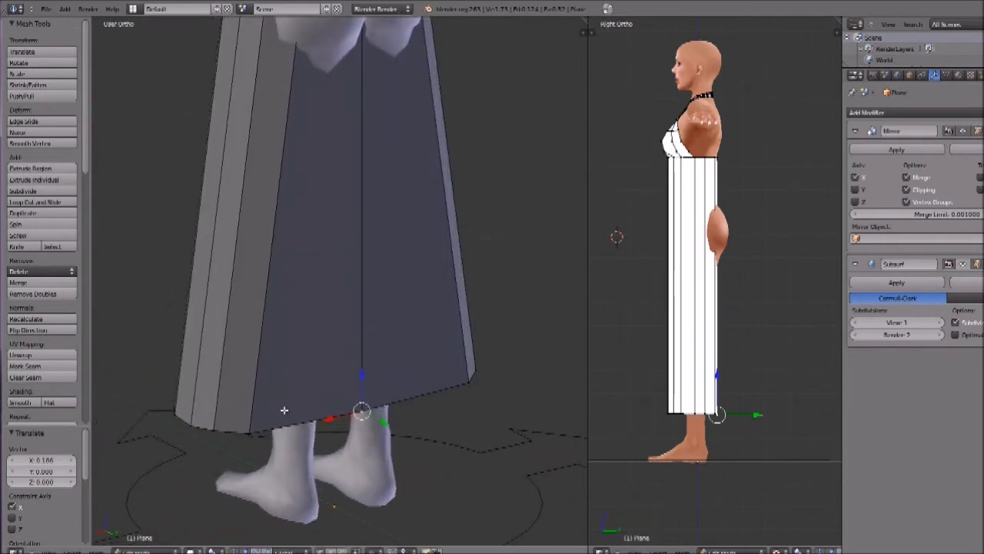
pyautogui.moveTo(439, 391)
pyautogui.mouseDown()
pyautogui.moveTo(388, 411)
pyautogui.moveTo(446, 409)
pyautogui.mouseUp()
pyautogui.moveTo(331, 381); pyautogui.dragTo(412, 399, button='middle')
# - Even out the skirt's front panels by moving the front hem vertices toward the centre along X
pyautogui.moveTo(366, 427); pyautogui.dragTo(294, 414, button='middle')
pyautogui.press('g')
pyautogui.press('x')
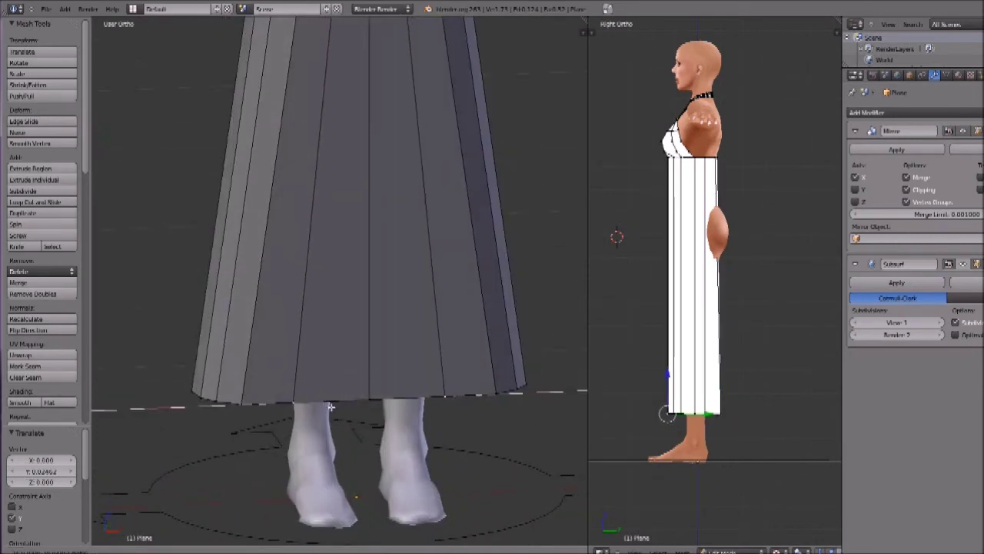
pyautogui.click(342, 408)
pyautogui.moveTo(277, 404); pyautogui.dragTo(301, 403)
pyautogui.moveTo(301, 403); pyautogui.dragTo(433, 395, button='middle')
# - Pull the front hem vertex about 0.04 forward along Y and push the front side hem vertex about 0.1 inward along X
pyautogui.rightClick(398, 413)
pyautogui.moveTo(371, 412); pyautogui.dragTo(95, 386, button='middle')
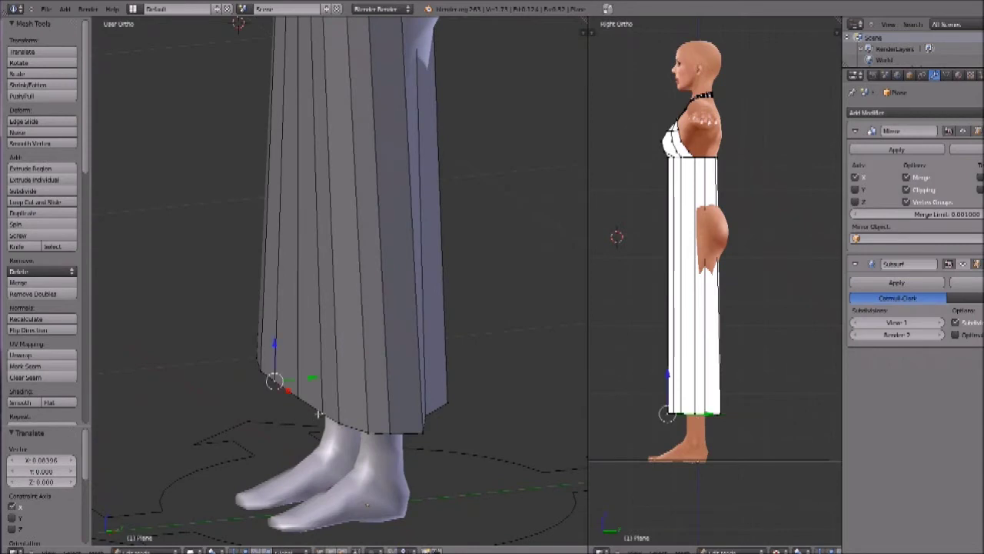
pyautogui.moveTo(311, 378); pyautogui.dragTo(270, 367)
pyautogui.moveTo(292, 390); pyautogui.dragTo(419, 456, button='middle')
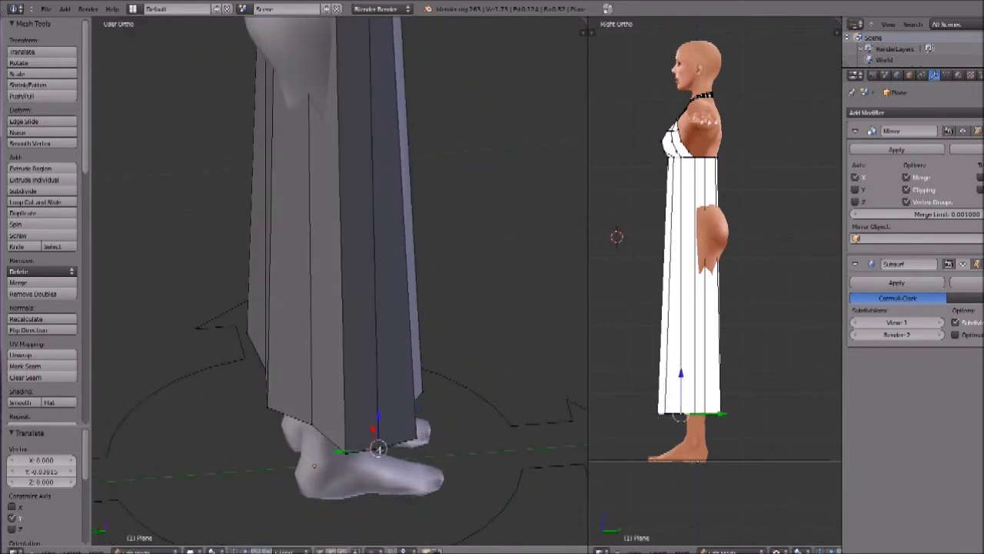
pyautogui.moveTo(369, 430); pyautogui.dragTo(362, 400)
pyautogui.moveTo(362, 399); pyautogui.dragTo(432, 427, button='middle')
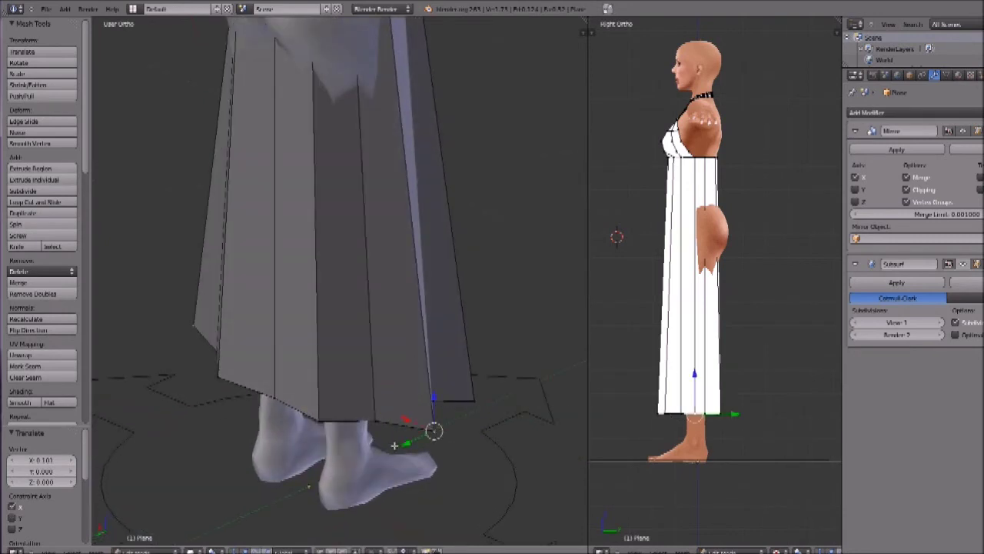
# - Move the side hem vertex about 0.05 backward along Y and a rear hem vertex about 0.013 forward
pyautogui.press('g')
pyautogui.press('y')
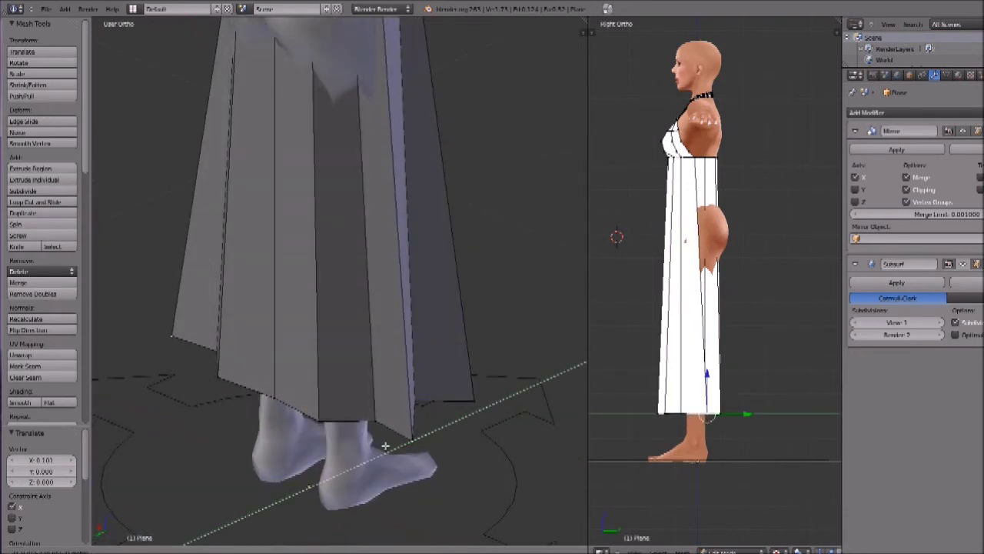
pyautogui.click(294, 413)
pyautogui.rightClick(275, 396)
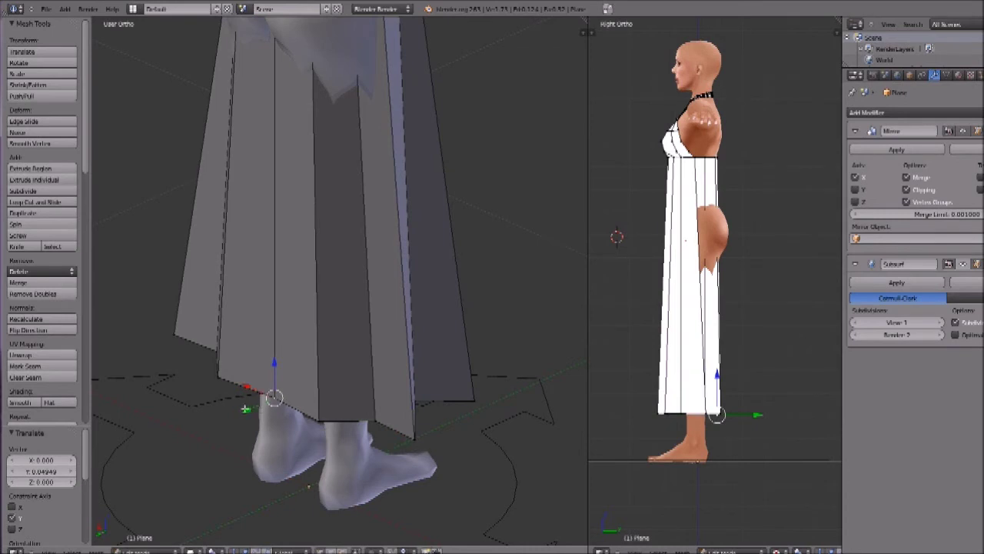
pyautogui.press('g')
pyautogui.press('y')
pyautogui.click(302, 416)
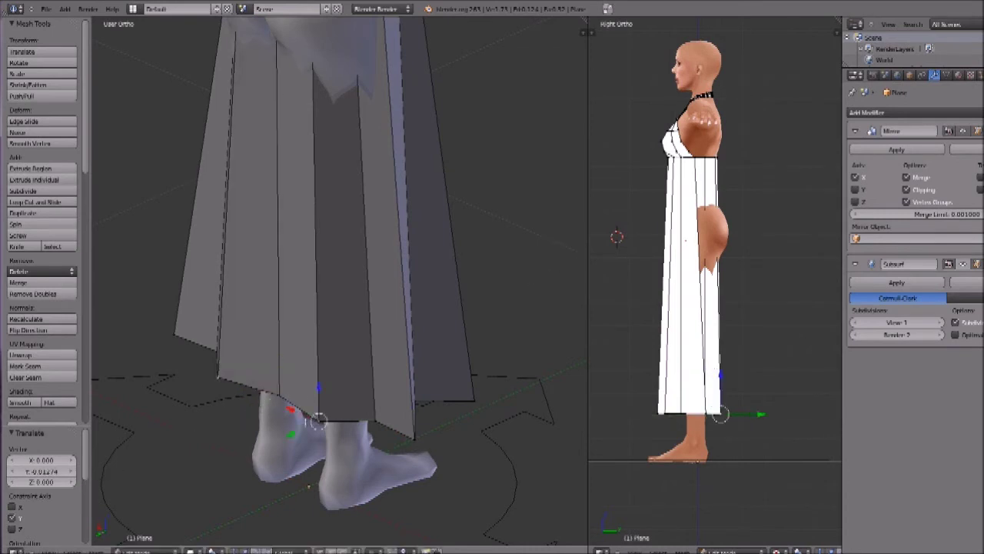
# - Pull the neighbouring rear hem vertex backward along Y to form a fold
pyautogui.press('g')
pyautogui.press('y')
pyautogui.click(272, 440)
pyautogui.scroll(-5, 294, 350)
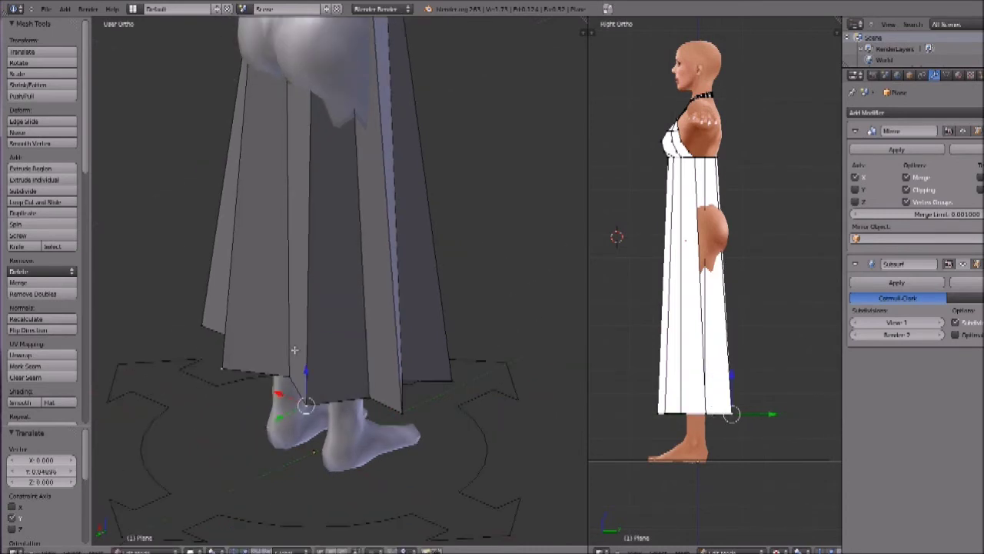
# - Move the remaining side hem vertex about 0.08 backward along Y to widen the skirt behind the legs
pyautogui.moveTo(312, 287); pyautogui.dragTo(482, 262, button='middle')
pyautogui.moveTo(350, 299); pyautogui.dragTo(344, 329, button='middle')
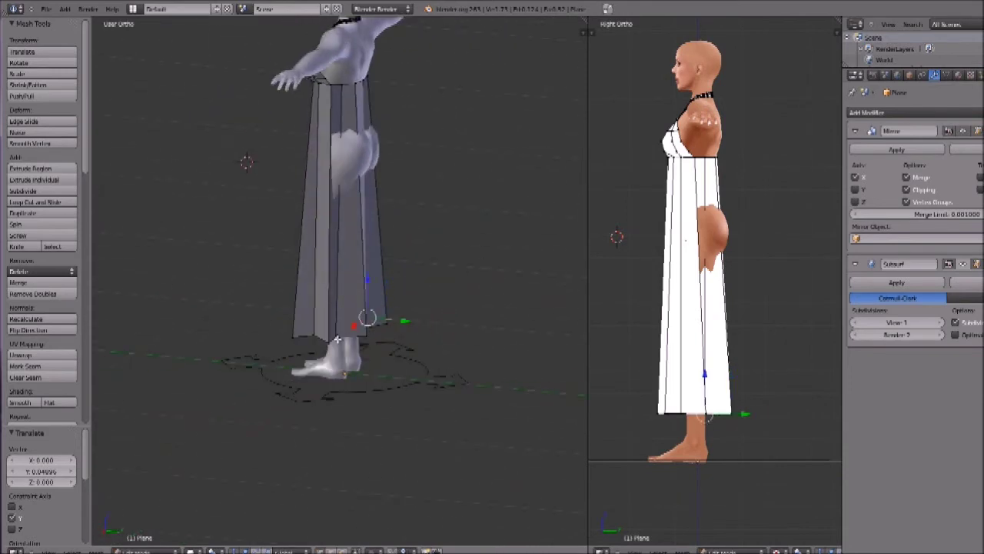
pyautogui.moveTo(404, 323); pyautogui.dragTo(422, 323)
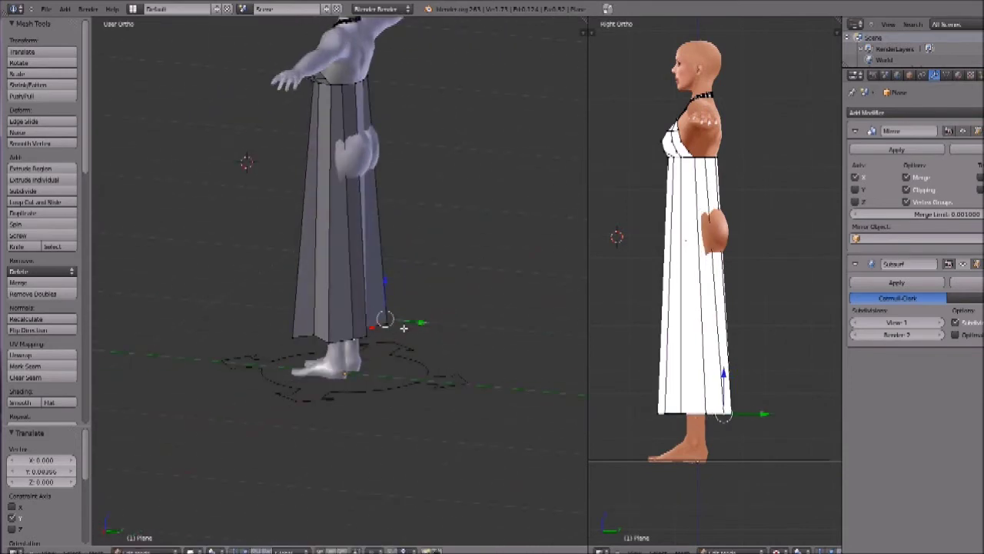
pyautogui.moveTo(335, 339); pyautogui.dragTo(459, 293, button='middle')
pyautogui.press('KP_1')
pyautogui.moveTo(353, 174)
pyautogui.mouseDown(button='middle')
pyautogui.moveTo(454, 186)
pyautogui.moveTo(364, 177)
pyautogui.mouseUp(button='middle')
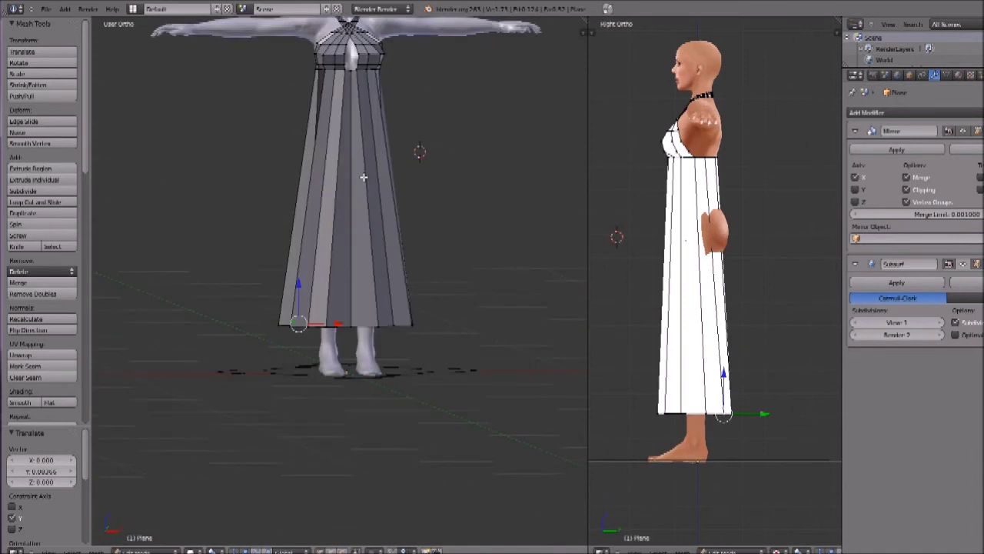
pyautogui.press('KP_1')
pyautogui.scroll(4, 364, 177)
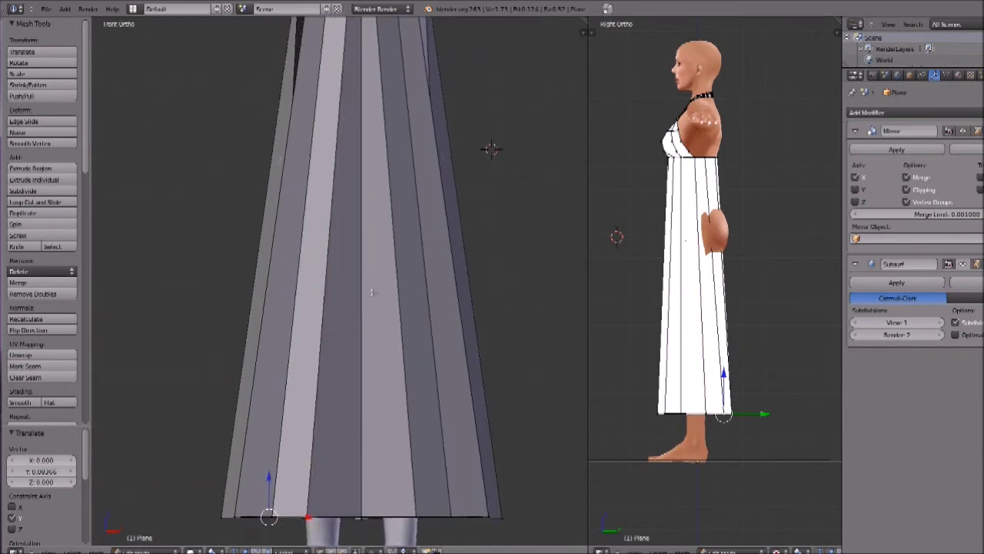
# - Add a loop cut around the skirt and slide it up to hip height
pyautogui.scroll(-3, 366, 313)
pyautogui.moveTo(366, 314); pyautogui.dragTo(500, 258, button='middle')
pyautogui.click(65, 202)
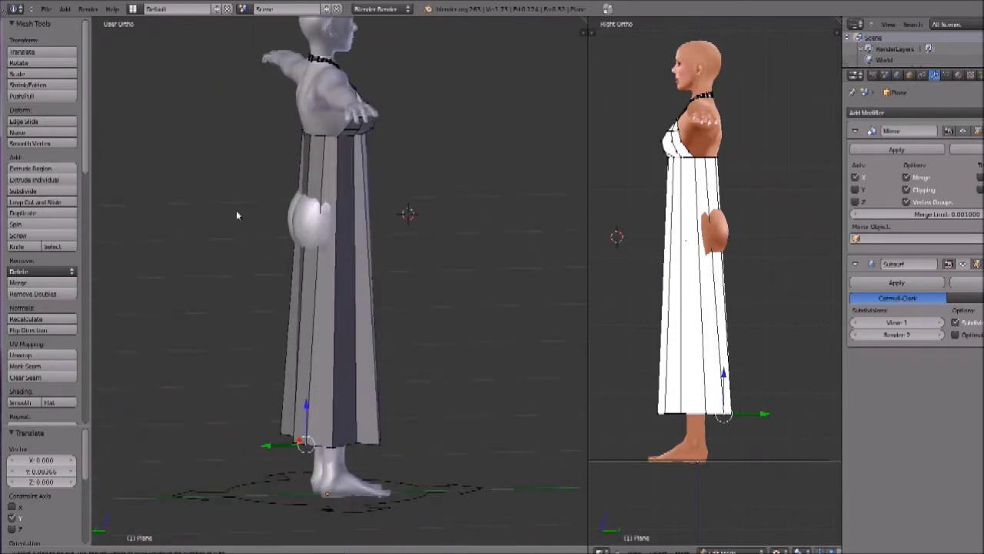
pyautogui.click(329, 219)
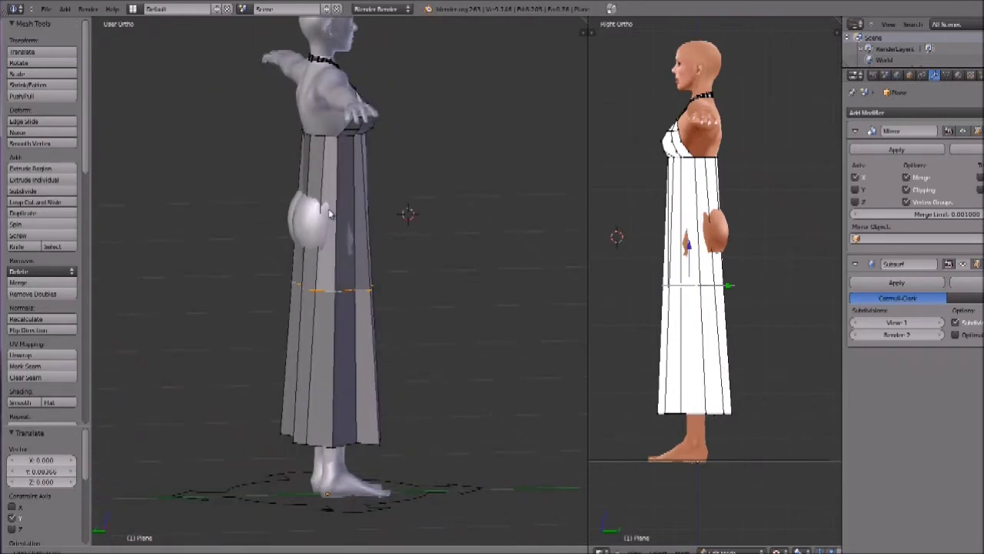
pyautogui.click(332, 157)
pyautogui.moveTo(332, 157); pyautogui.dragTo(210, 229, button='middle')
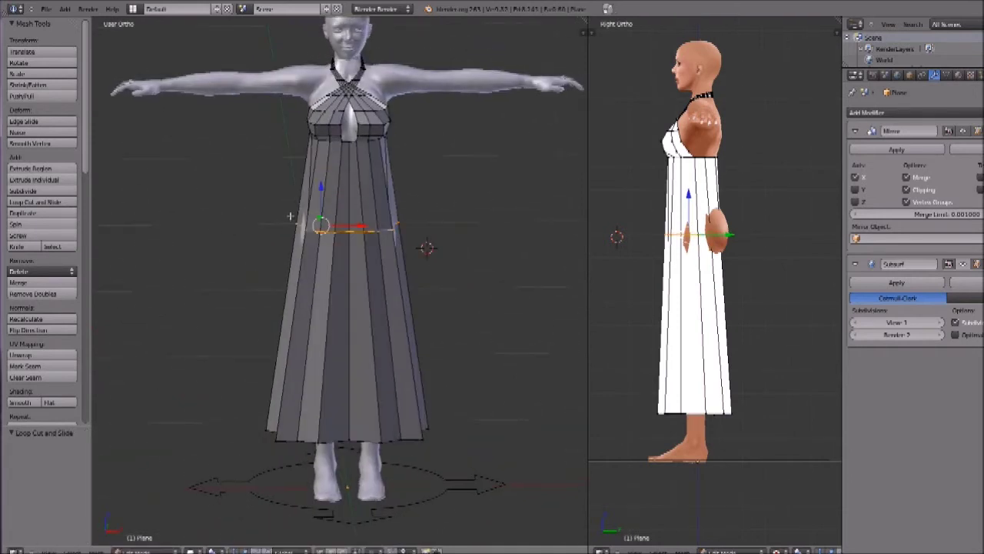
# - Move the side vertex of the hip loop about 0.023 outward along X to clear the hand or hip poking through
pyautogui.scroll(4, 290, 216)
pyautogui.keyDown('shift'); pyautogui.moveTo(356, 199); pyautogui.dragTo(334, 268, button='middle'); pyautogui.keyUp('shift')
pyautogui.moveTo(414, 253); pyautogui.dragTo(310, 275, button='middle')
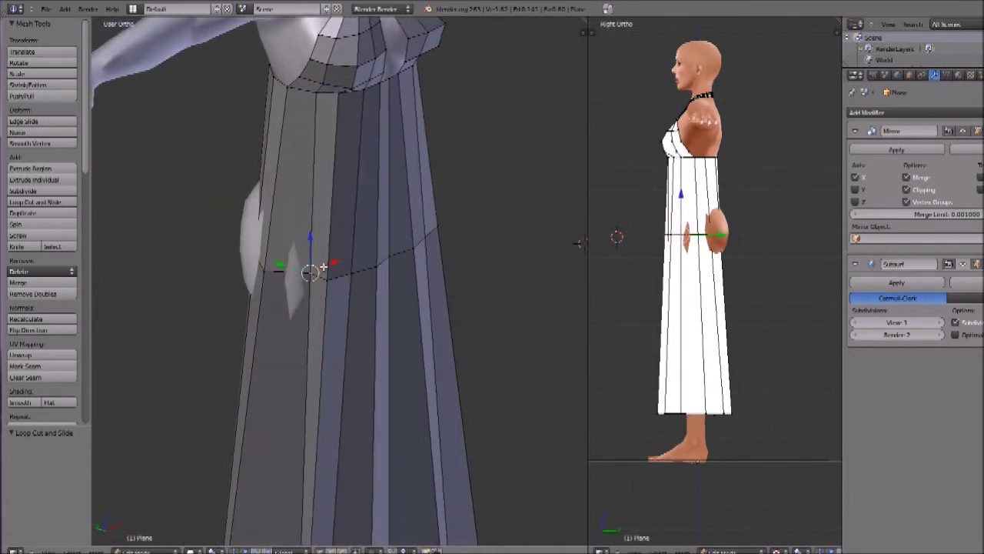
pyautogui.press('g')
pyautogui.press('x')
pyautogui.click(308, 273)
# - Pull the rear vertices of the hip loop about 0.07 backward along Y so the skirt covers the buttocks
pyautogui.moveTo(307, 274)
pyautogui.mouseDown(button='middle')
pyautogui.moveTo(283, 281)
pyautogui.moveTo(299, 318)
pyautogui.moveTo(369, 318)
pyautogui.moveTo(393, 337)
pyautogui.moveTo(344, 332)
pyautogui.moveTo(398, 283)
pyautogui.moveTo(339, 315)
pyautogui.moveTo(298, 293)
pyautogui.mouseUp(button='middle')
pyautogui.rightClick(287, 280)
pyautogui.press('z')
pyautogui.press('z')
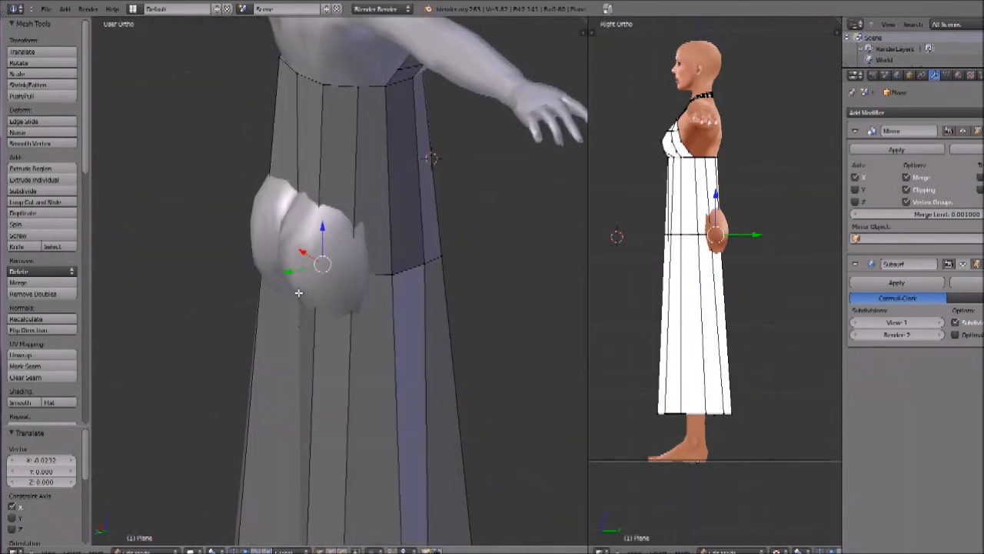
pyautogui.moveTo(292, 272); pyautogui.dragTo(259, 285)
pyautogui.click(259, 285)
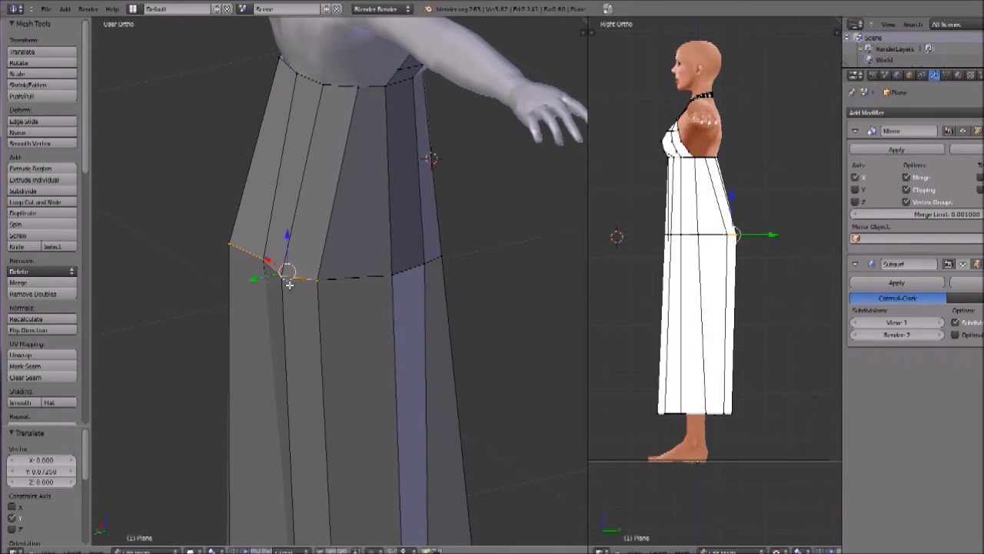
# - Move the neighbouring rear side vertex of the hip loop backward along Y and about 0.019 outward along X
pyautogui.press('g')
pyautogui.press('y')
pyautogui.click(321, 270)
pyautogui.press('g')
pyautogui.press('x')
pyautogui.click(328, 269)
# - Pull the rear hem vertices backward along Y, the last one by about 0.06, to flare the back of the skirt
pyautogui.scroll(-6, 384, 277)
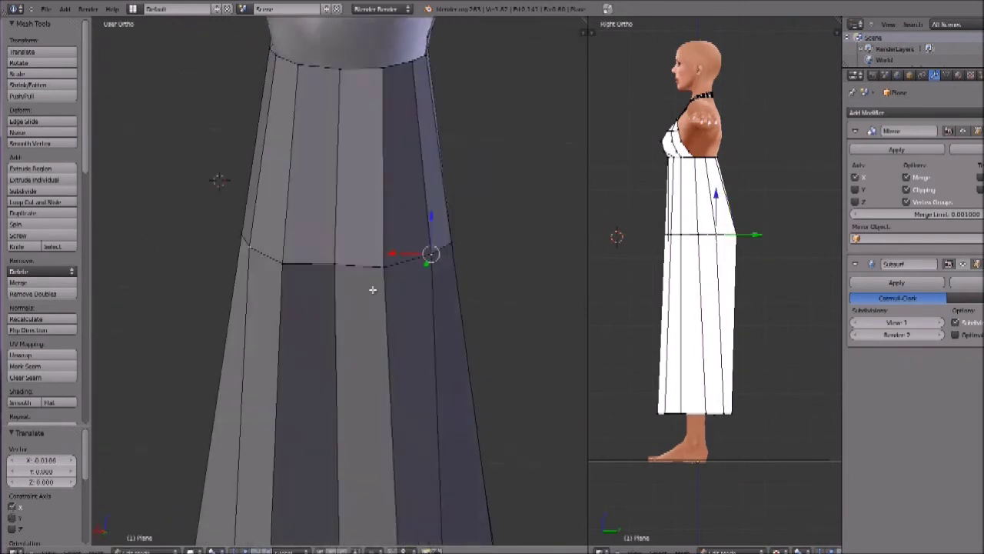
pyautogui.moveTo(413, 275); pyautogui.dragTo(323, 410, button='middle')
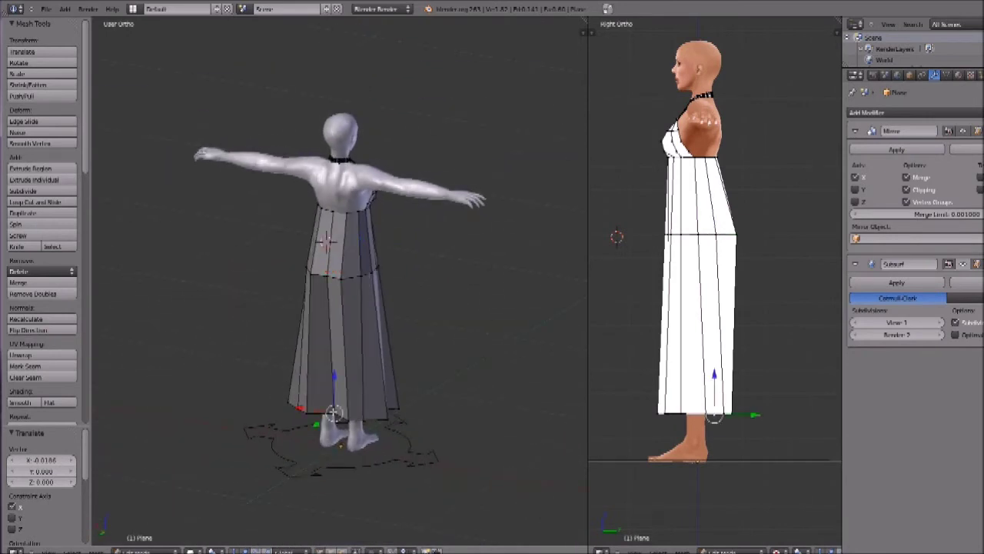
pyautogui.press('g')
pyautogui.press('y')
pyautogui.press('Return')
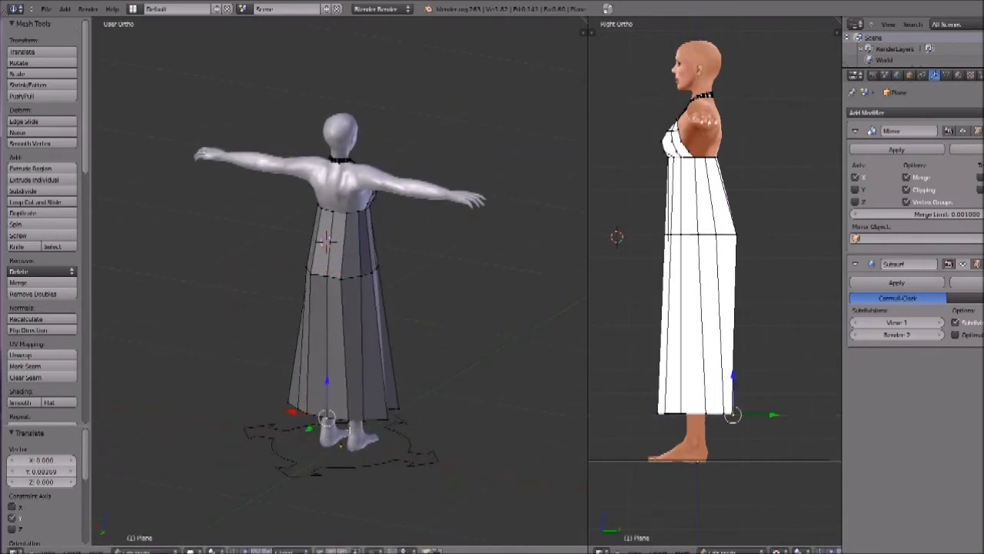
pyautogui.moveTo(332, 430); pyautogui.dragTo(327, 434)
pyautogui.moveTo(373, 406); pyautogui.dragTo(464, 360, button='middle')
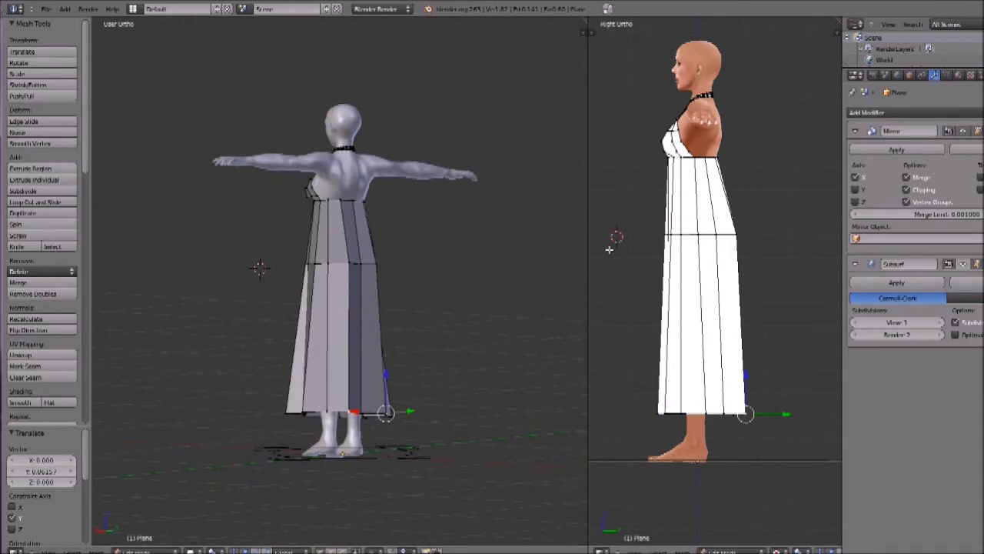
# - Collapse the Mirror modifier's settings and show the Subsurf modifier in the viewport without adjusting the edit cage
pyautogui.click(857, 133)
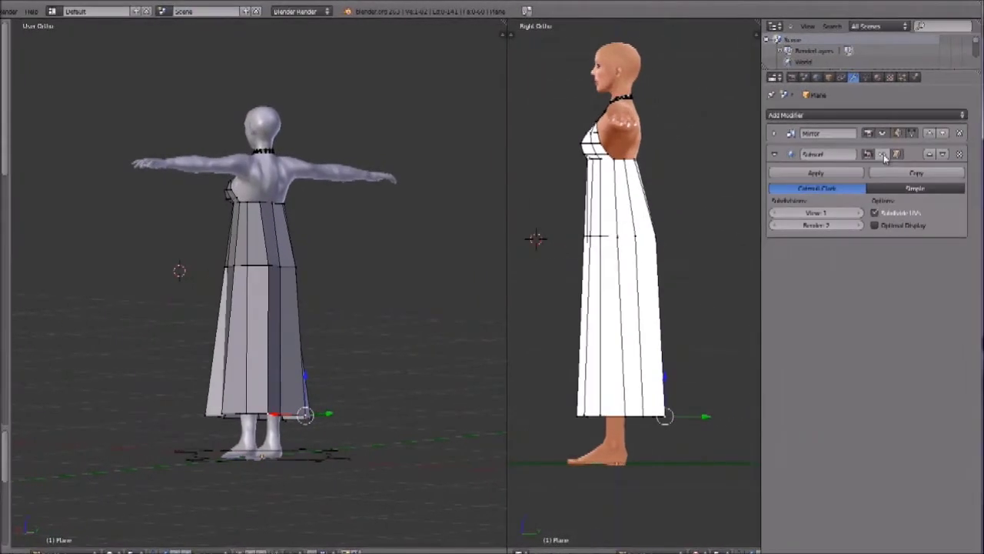
pyautogui.click(883, 154)
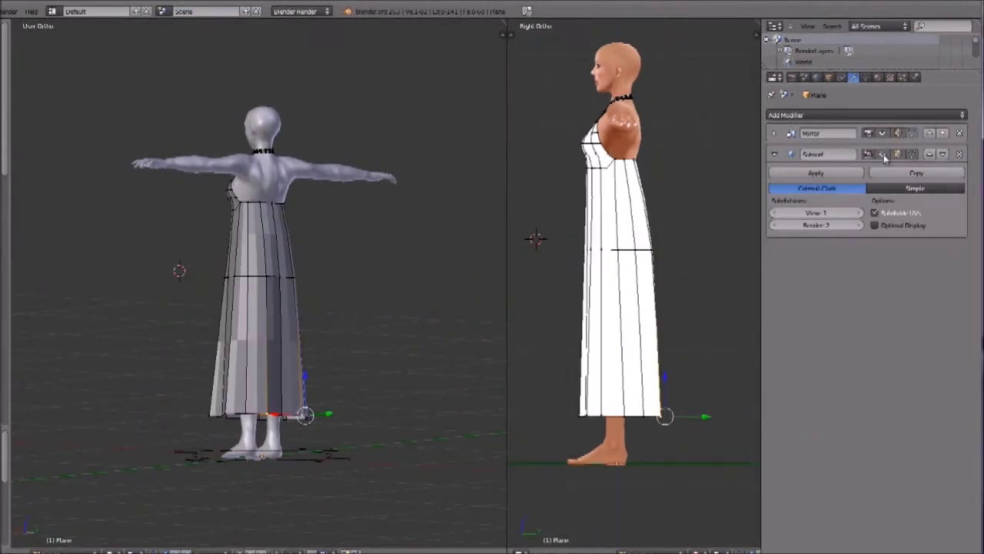
pyautogui.click(913, 155)
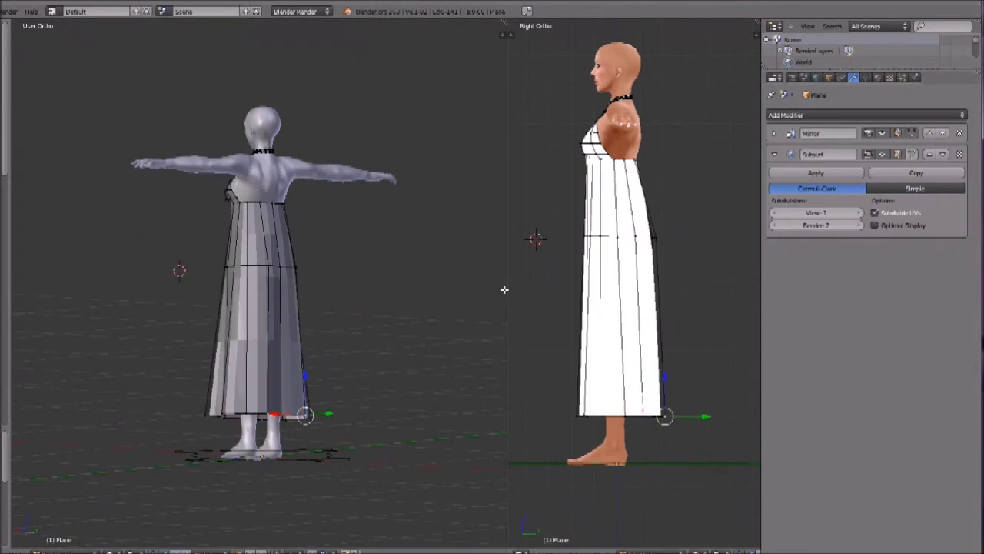
pyautogui.moveTo(294, 326); pyautogui.dragTo(391, 373, button='middle')
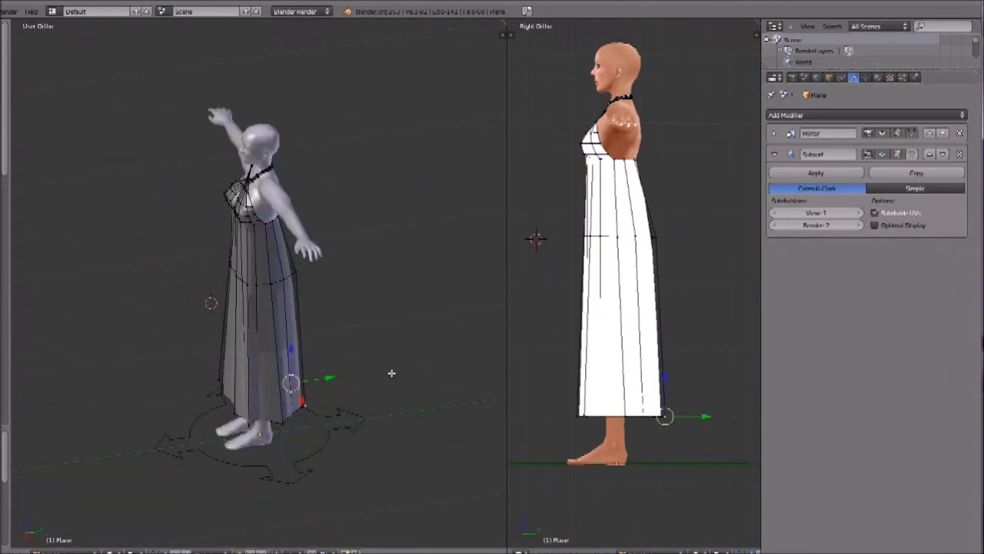
# - Leave mesh editing and examine the smoothed dress from the side and the front
pyautogui.press('Tab')
pyautogui.moveTo(268, 337); pyautogui.dragTo(329, 303, button='middle')
pyautogui.scroll(4, 268, 342)
pyautogui.moveTo(268, 343); pyautogui.dragTo(157, 248, button='middle')
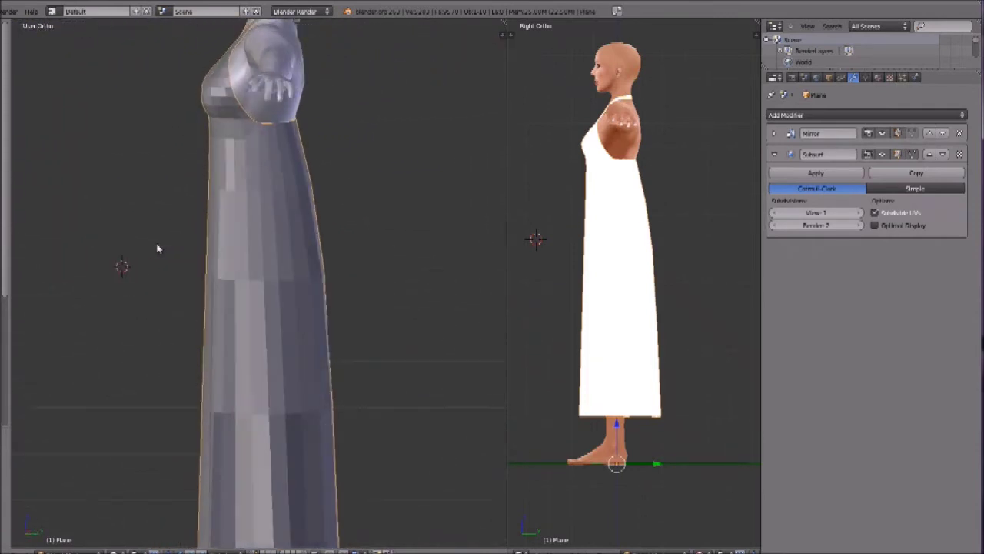
pyautogui.scroll(-4, 180, 251)
pyautogui.moveTo(268, 336); pyautogui.dragTo(373, 337, button='middle')
pyautogui.moveTo(260, 298); pyautogui.dragTo(301, 296, button='middle')
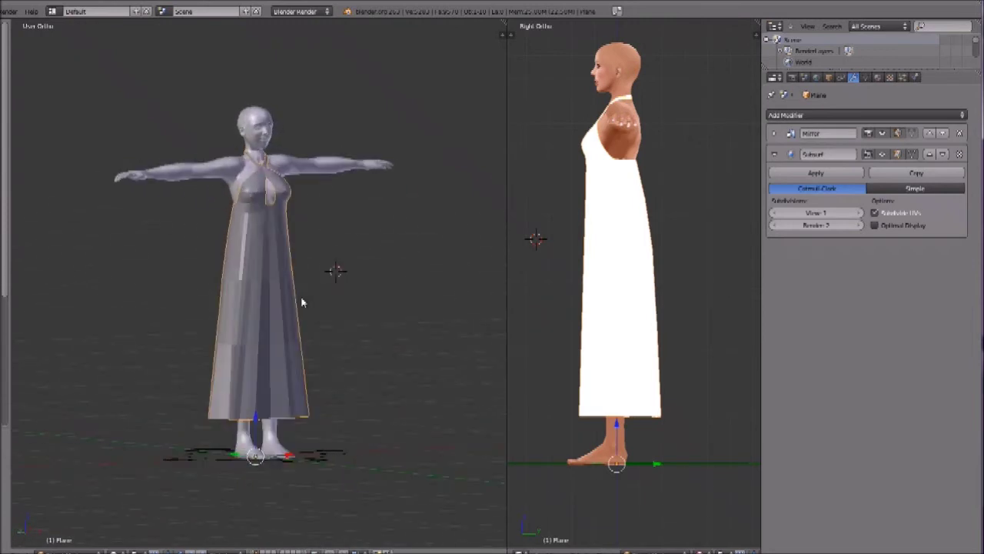
# - Return to mesh editing and turn off the Subsurf modifier's edit-cage adjustment and its viewport display
pyautogui.press('Tab')
pyautogui.scroll(6, 300, 292)
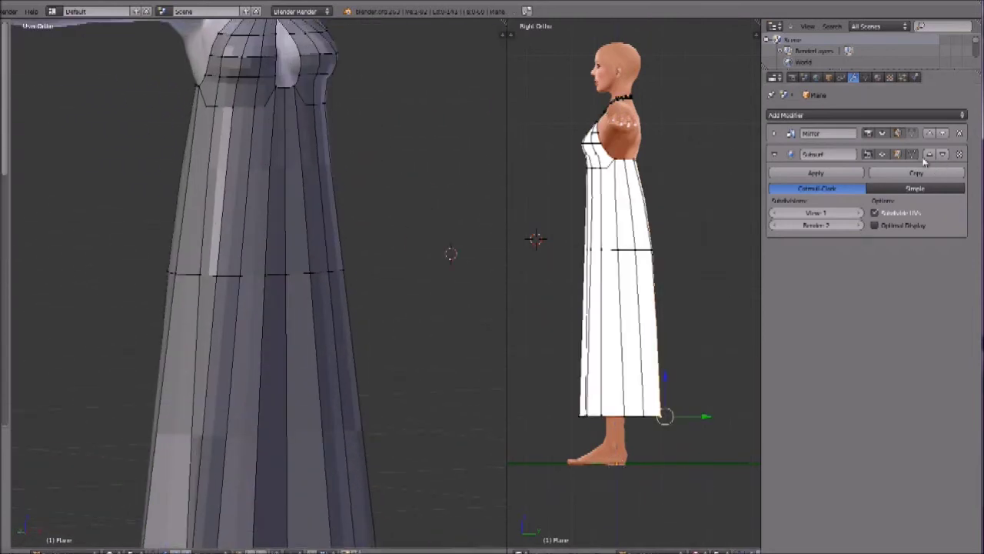
pyautogui.click(913, 156)
pyautogui.moveTo(358, 193); pyautogui.dragTo(336, 259, button='middle')
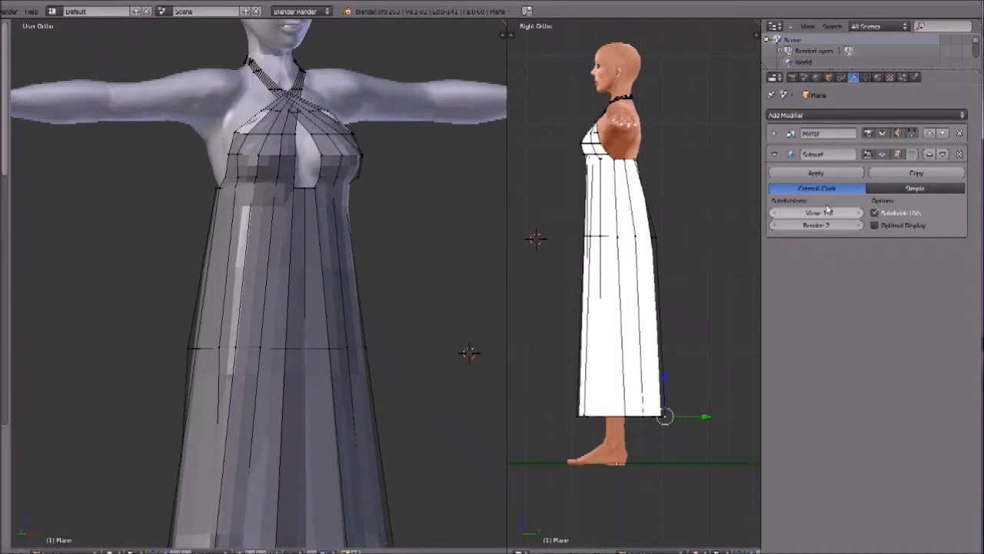
pyautogui.click(881, 155)
# - Add a loop cut around the upper skirt in the side view and slide it up to just below the bodice seam
pyautogui.moveTo(352, 305); pyautogui.dragTo(303, 316, button='middle')
pyautogui.scroll(-4, 351, 305)
pyautogui.press('KP_3')
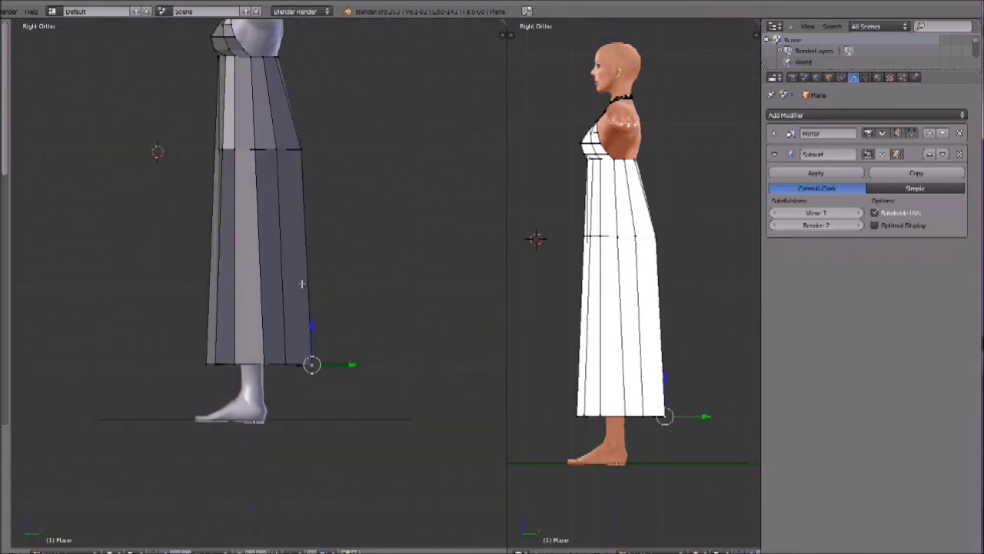
pyautogui.scroll(4, 300, 194)
pyautogui.keyDown('shift'); pyautogui.moveTo(302, 119); pyautogui.dragTo(323, 500, button='middle'); pyautogui.keyUp('shift')
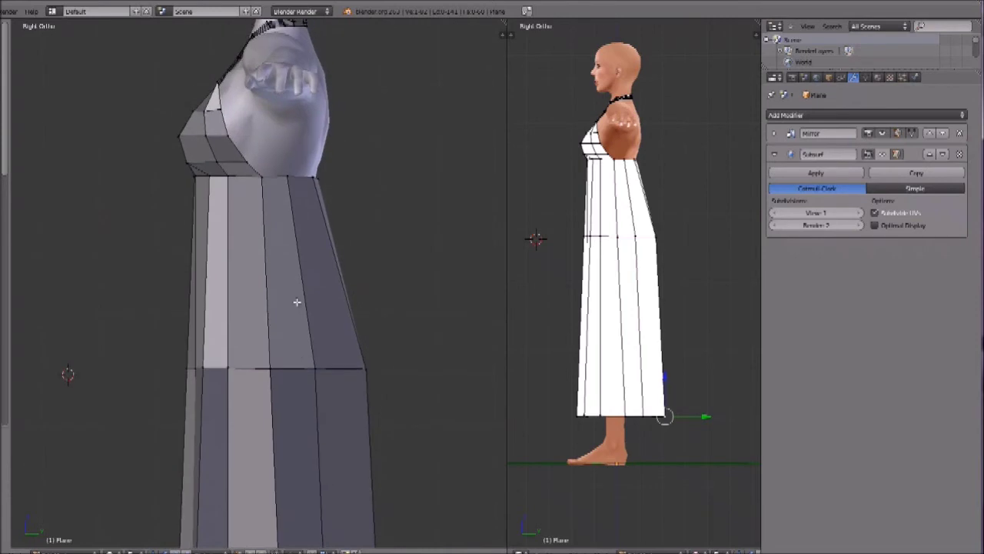
pyautogui.keyDown('shift'); pyautogui.moveTo(297, 300); pyautogui.dragTo(302, 333, button='middle'); pyautogui.keyUp('shift')
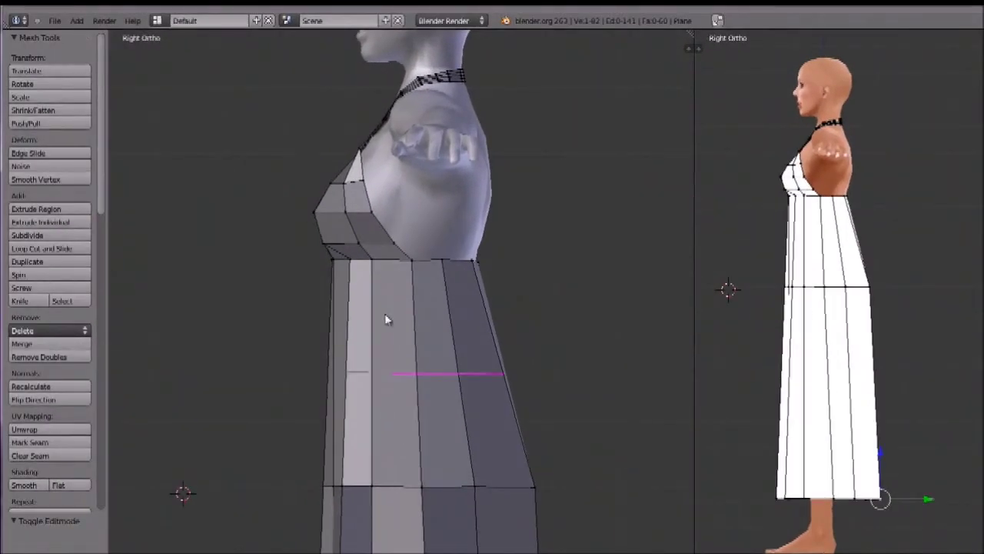
pyautogui.click(386, 320)
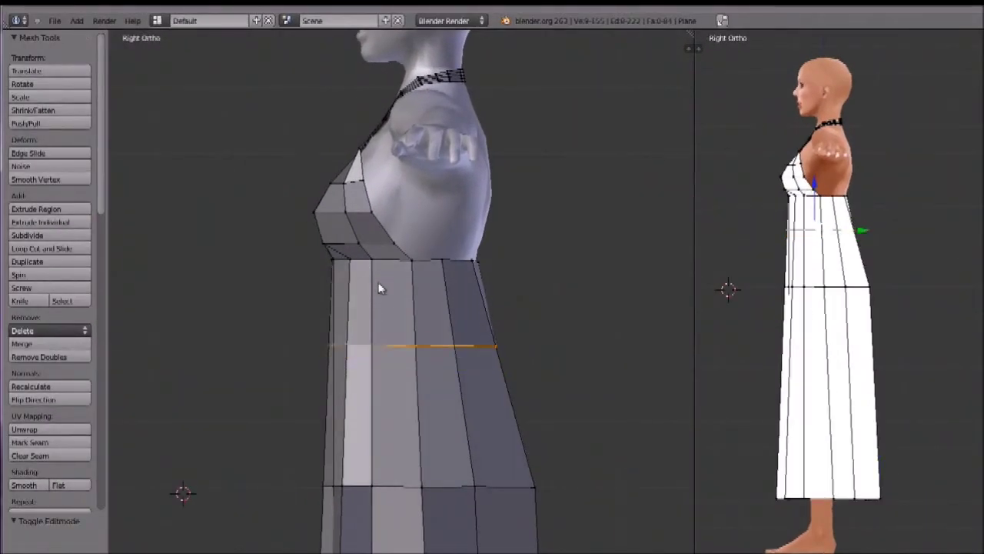
pyautogui.click(384, 242)
# - Shift the new loop below the bodice forward along Y and scale it along Y to fit closer around the body
pyautogui.press('z')
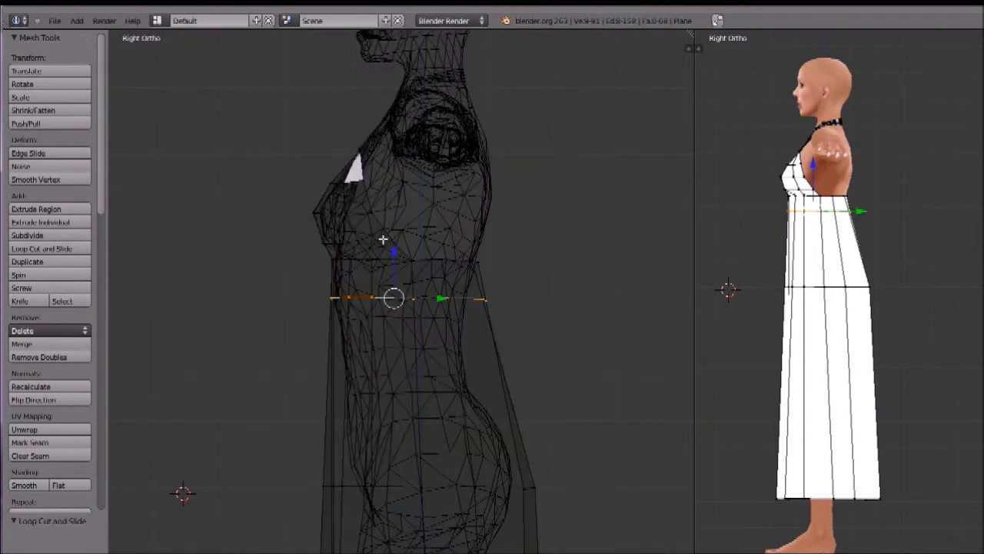
pyautogui.scroll(1, 439, 342)
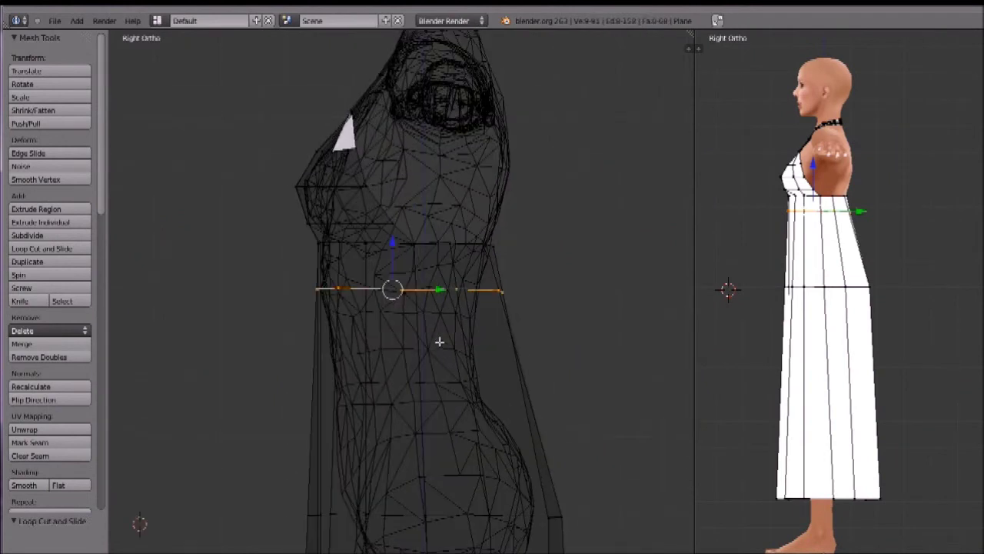
pyautogui.click(509, 344)
pyautogui.moveTo(439, 289); pyautogui.dragTo(436, 294)
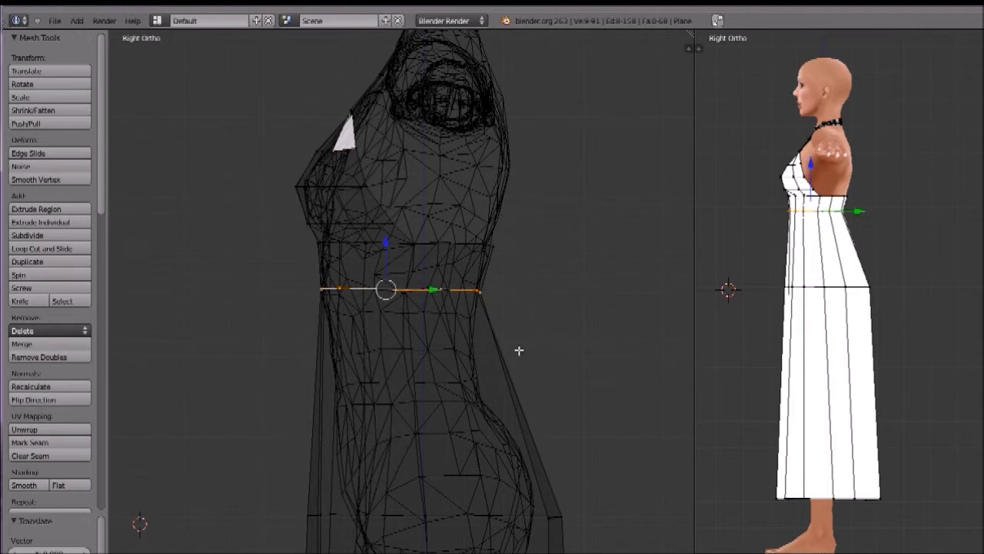
pyautogui.press('y')
pyautogui.click(527, 349)
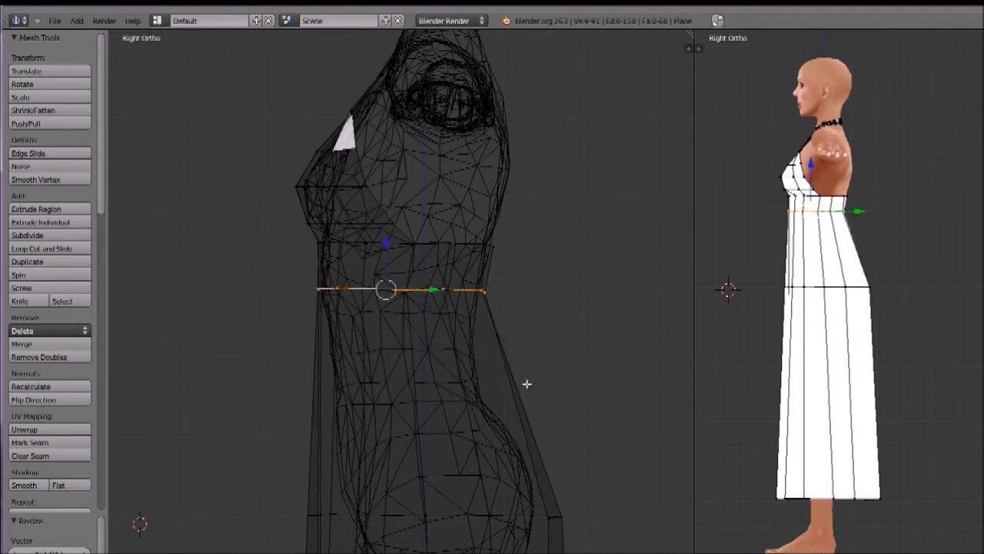
pyautogui.press('z')
pyautogui.click(527, 384)
pyautogui.press('z')
# - Deselect everything and add a loop cut around the skirt midway between the under-bust loop and the hip loop
pyautogui.moveTo(365, 320); pyautogui.dragTo(493, 335, button='middle')
pyautogui.moveTo(459, 376); pyautogui.dragTo(500, 393, button='middle')
pyautogui.scroll(-5, 501, 393)
pyautogui.scroll(2, 439, 422)
pyautogui.moveTo(402, 308); pyautogui.dragTo(370, 310, button='middle')
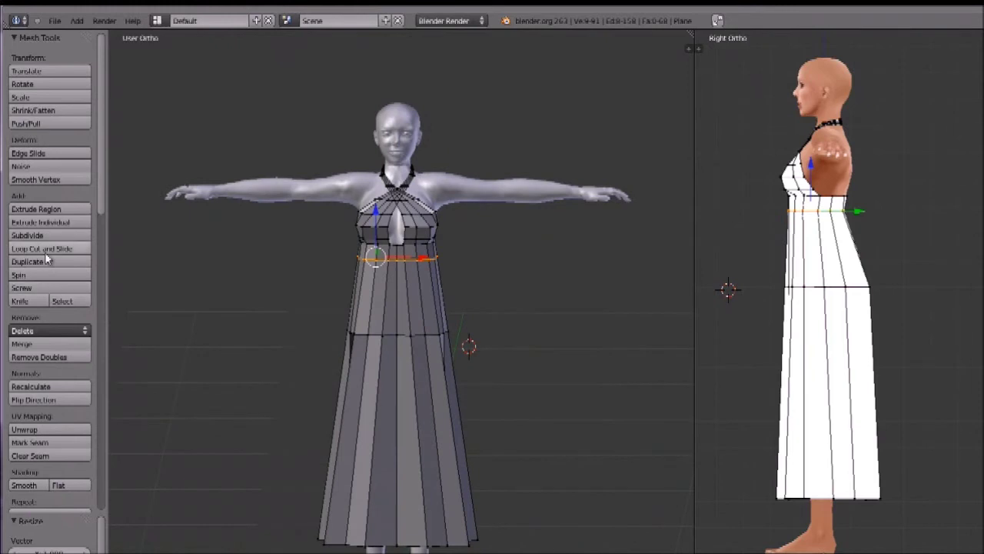
pyautogui.press('a')
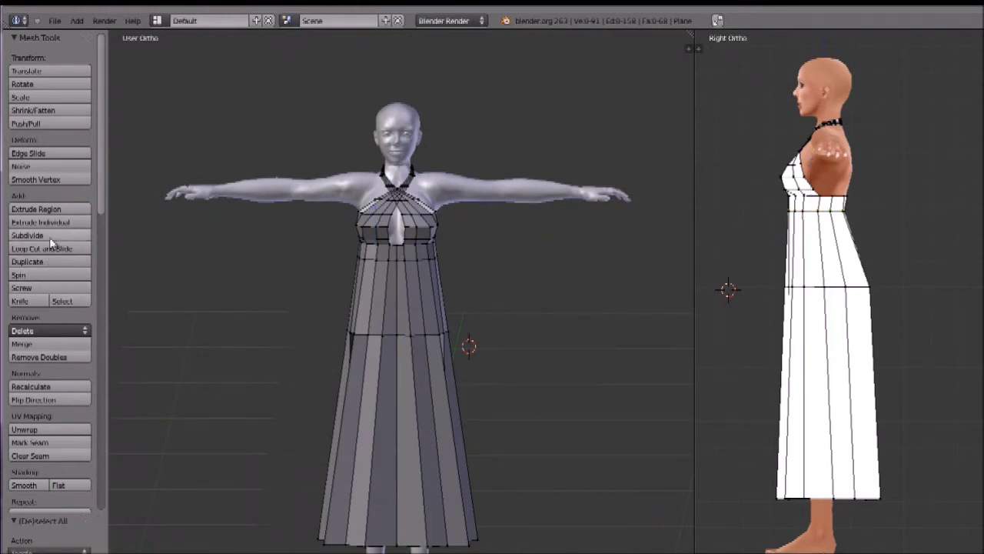
pyautogui.click(369, 298)
pyautogui.click(371, 297)
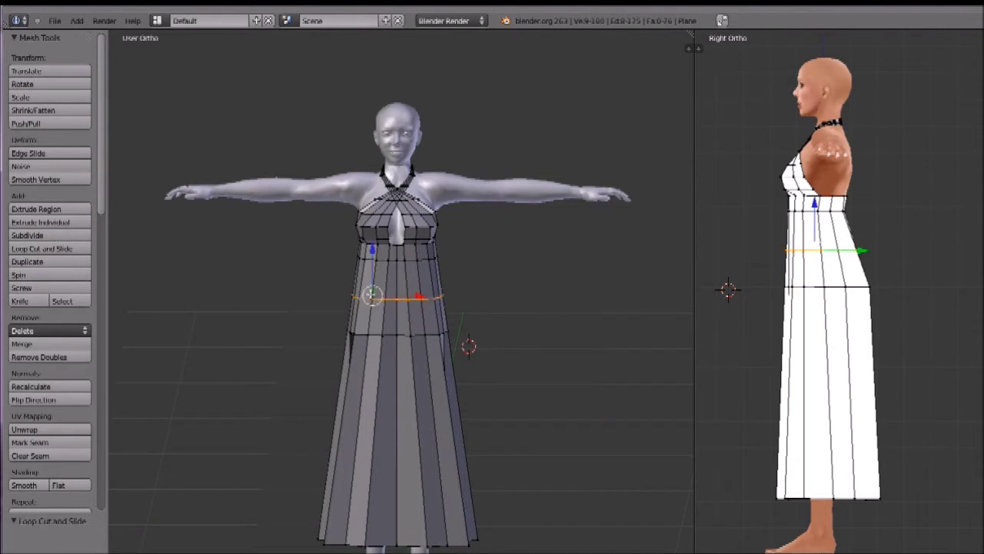
# - Try a loop cut around the lower skirt, sliding it up to about knee height, and undo it
pyautogui.click(58, 249)
pyautogui.click(350, 471)
pyautogui.click(352, 475)
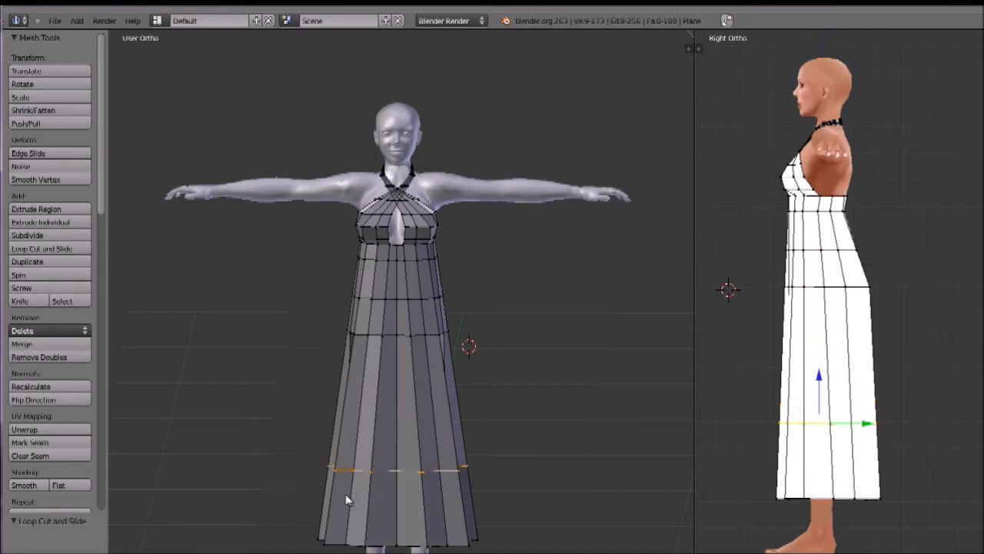
pyautogui.click(349, 438)
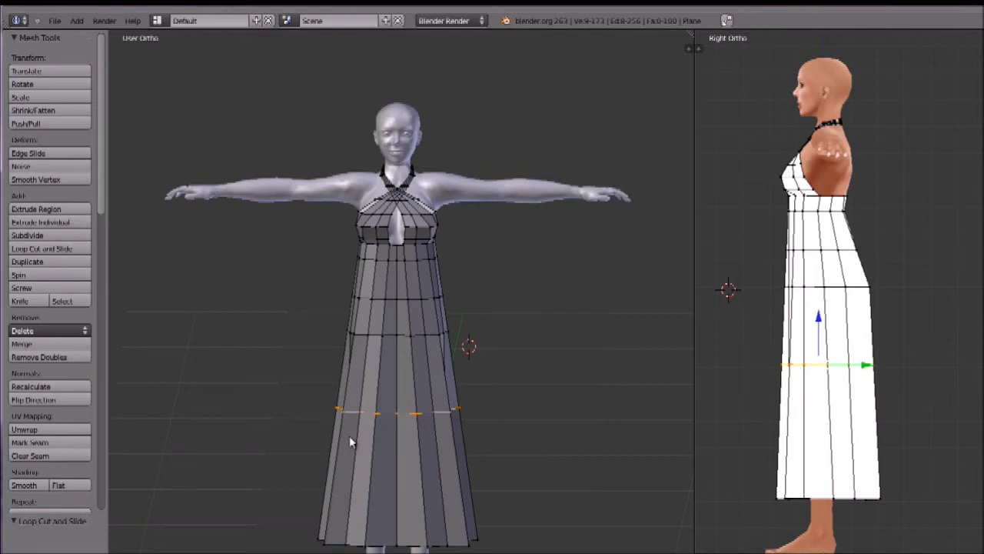
pyautogui.hotkey('ctrl', 'z')
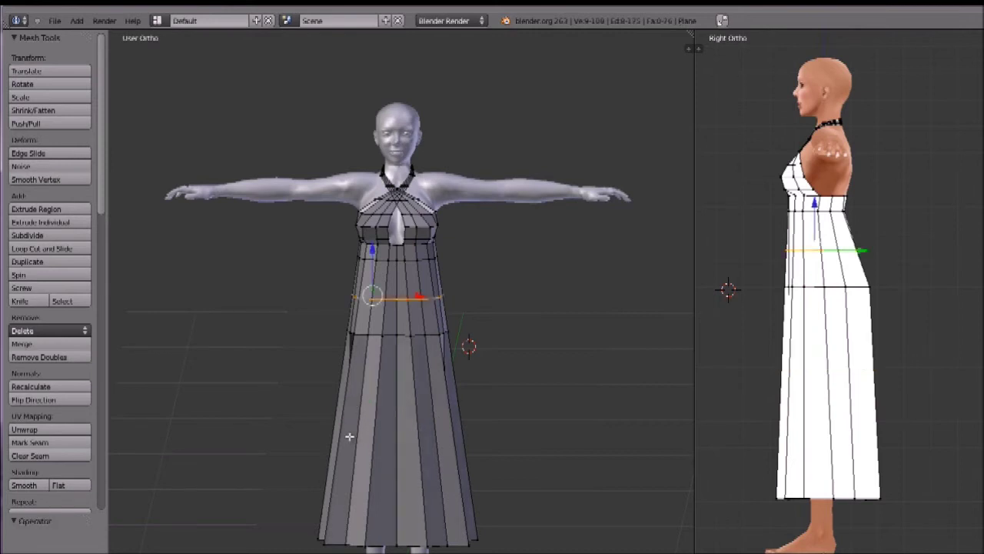
# - Add a loop cut at waist level, midway between the under-bust loop and the loop above the hips, using the front wireframe view
pyautogui.press('KP_1')
pyautogui.press('z')
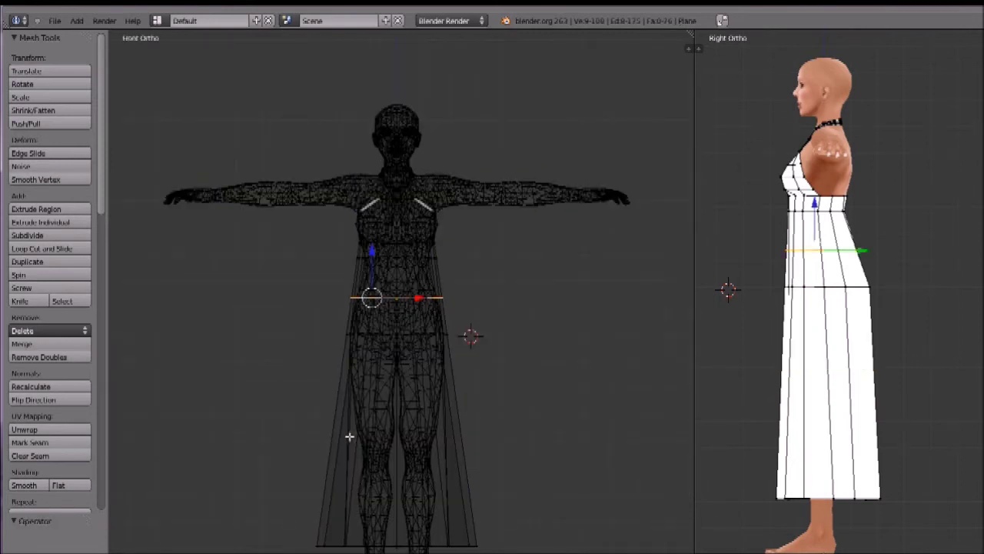
pyautogui.scroll(5, 366, 420)
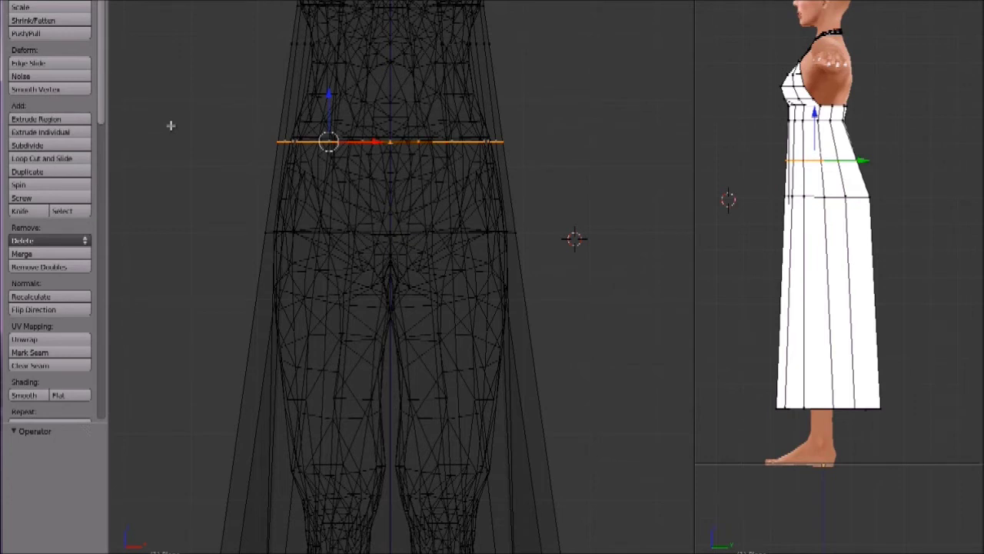
pyautogui.click(53, 158)
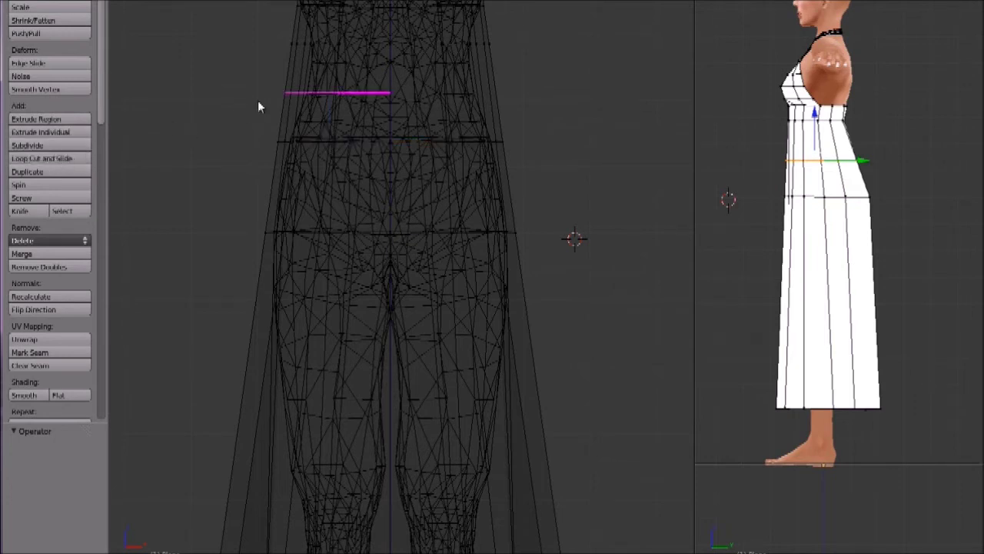
pyautogui.click(269, 91)
pyautogui.click(272, 90)
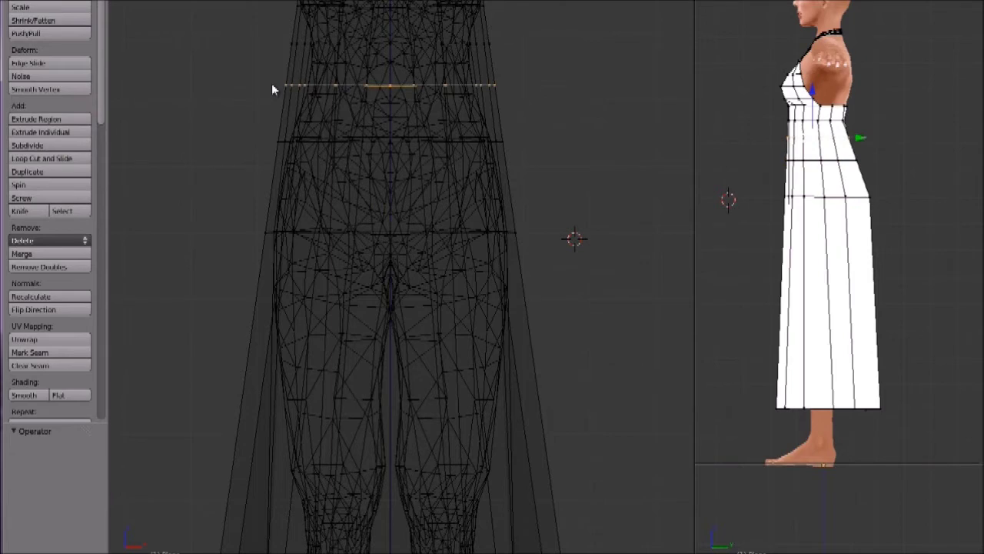
pyautogui.click(272, 85)
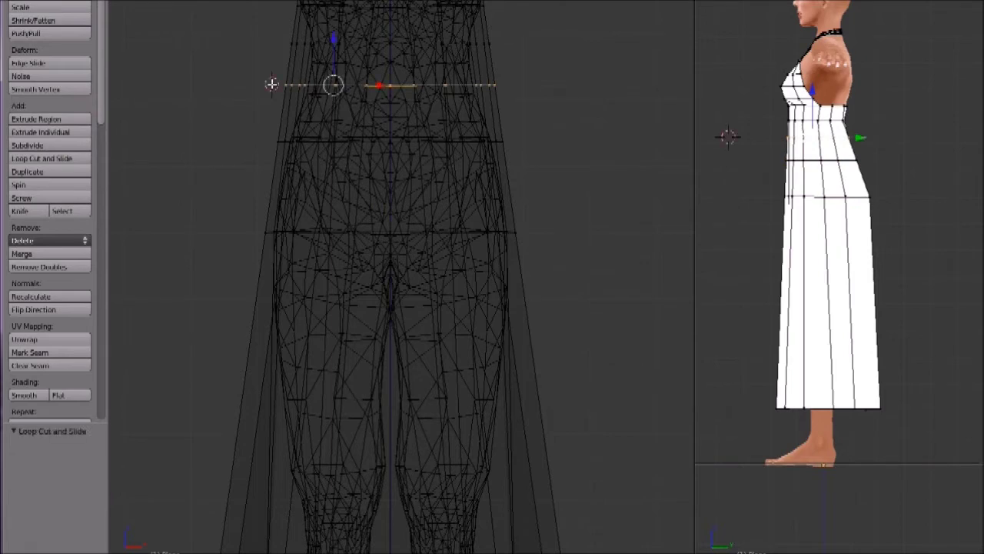
# - Add two loop cuts around the lower skirt near the knees, the second a short distance below the first
pyautogui.scroll(-6, 416, 239)
pyautogui.scroll(2, 423, 307)
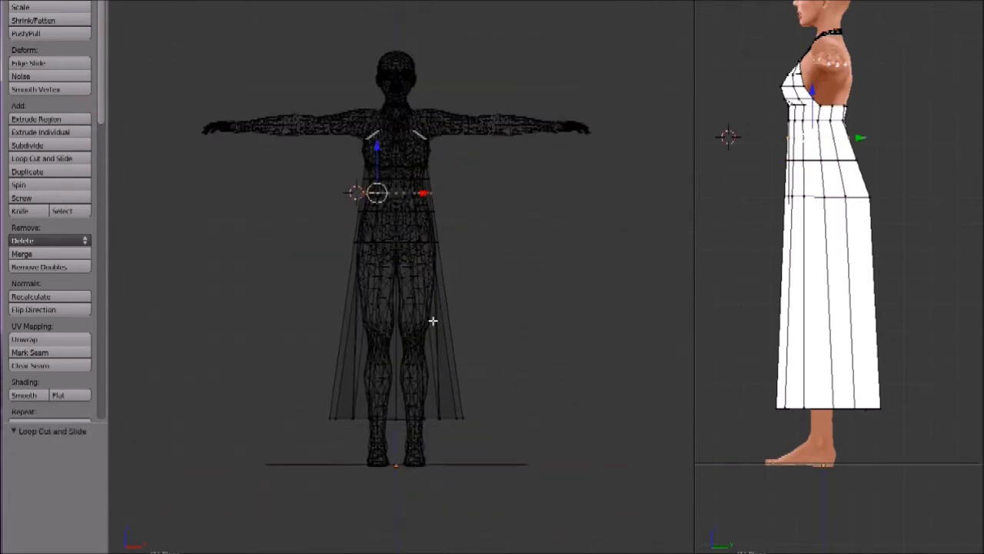
pyautogui.click(34, 160)
pyautogui.click(334, 234)
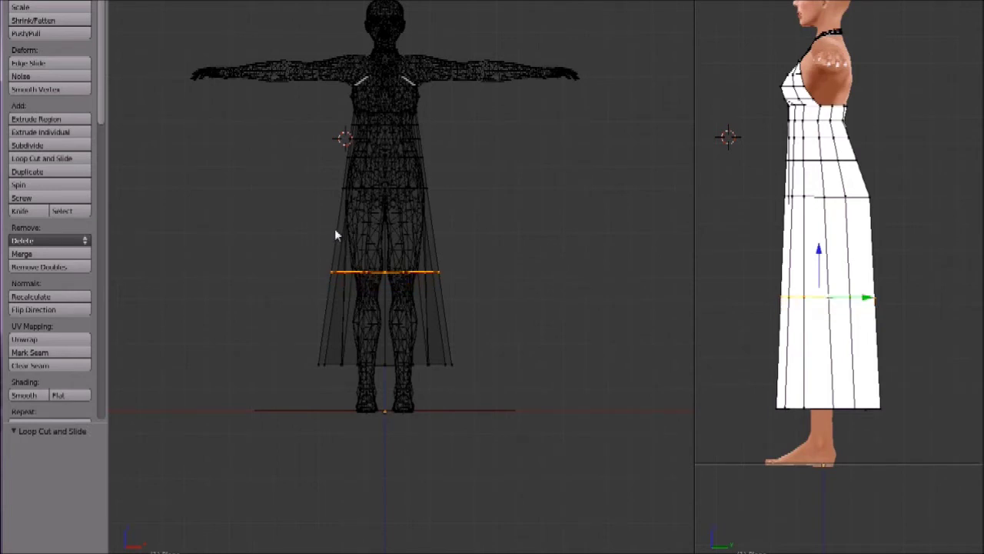
pyautogui.click(333, 230)
pyautogui.hotkey('ctrl', 'r')
pyautogui.click(326, 295)
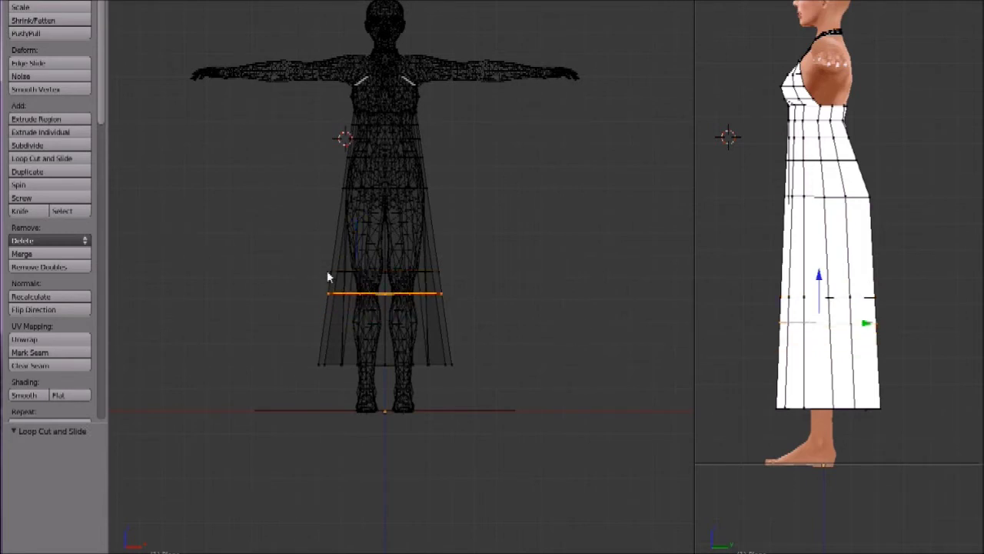
pyautogui.click(327, 273)
# - Add a loop cut around the skirt just above the hem, deselect everything and return to solid display
pyautogui.click(44, 158)
pyautogui.click(336, 341)
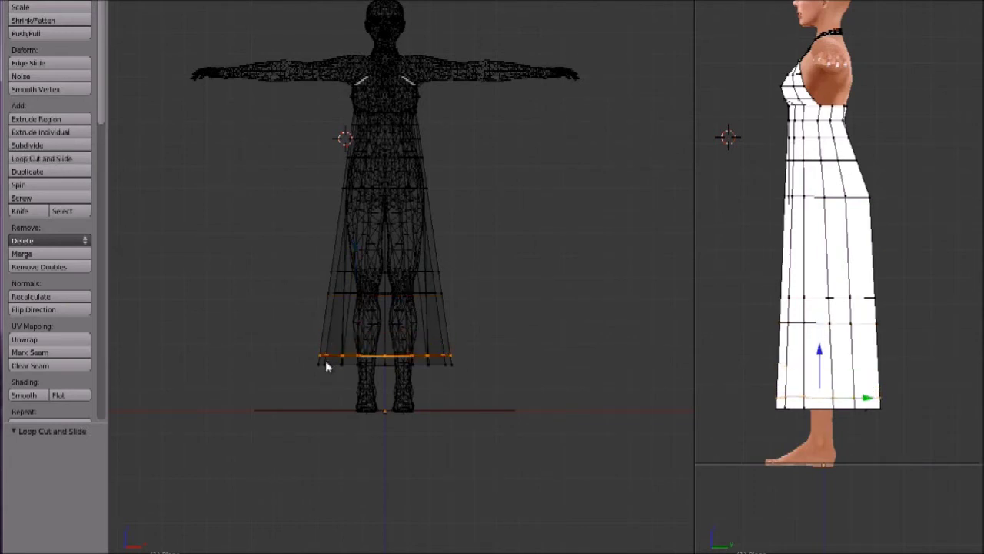
pyautogui.click(326, 366)
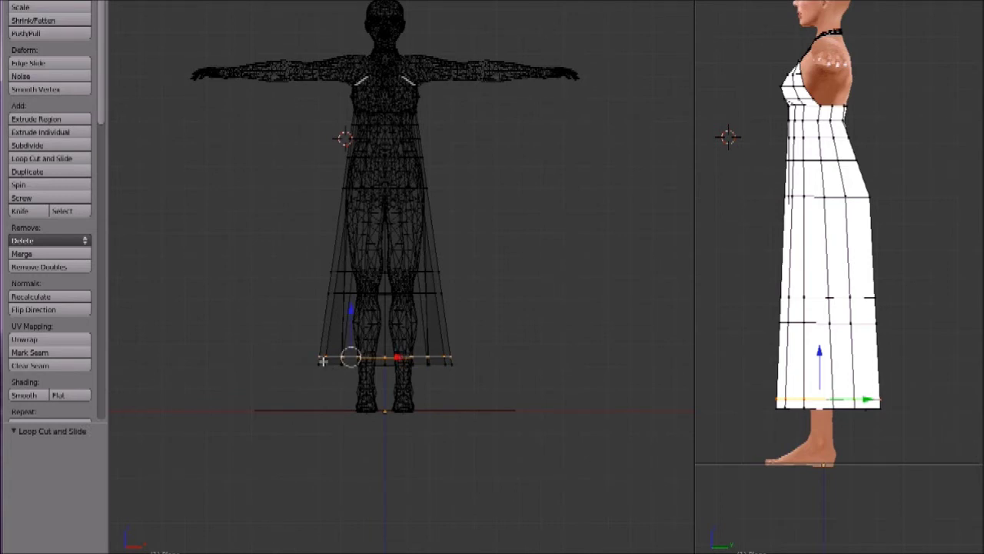
pyautogui.press('a')
pyautogui.press('z')
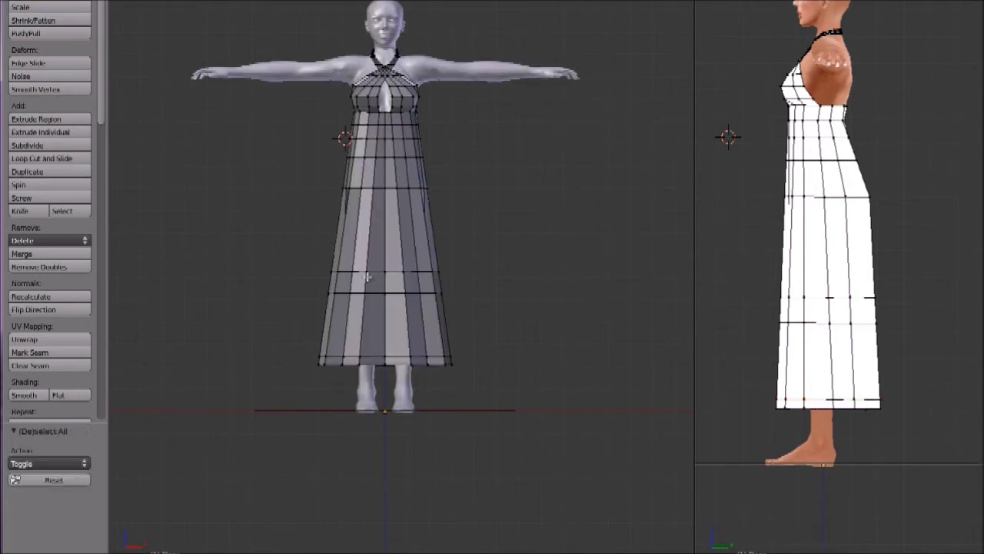
# - Examine the skirt's new edge loops from several sides in Texture and Solid viewport shading
pyautogui.click(239, 544)
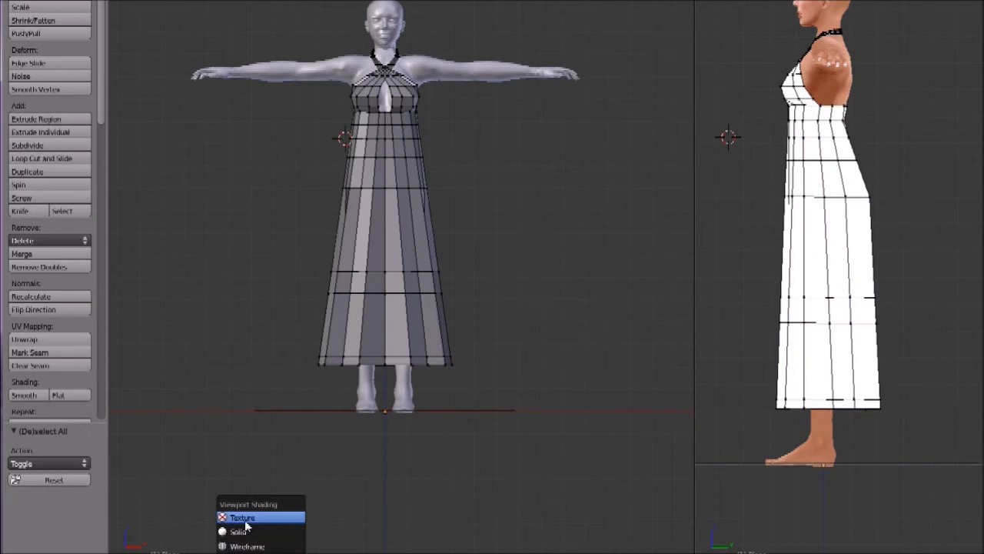
pyautogui.click(245, 516)
pyautogui.scroll(3, 396, 308)
pyautogui.moveTo(396, 308); pyautogui.dragTo(390, 474, button='middle')
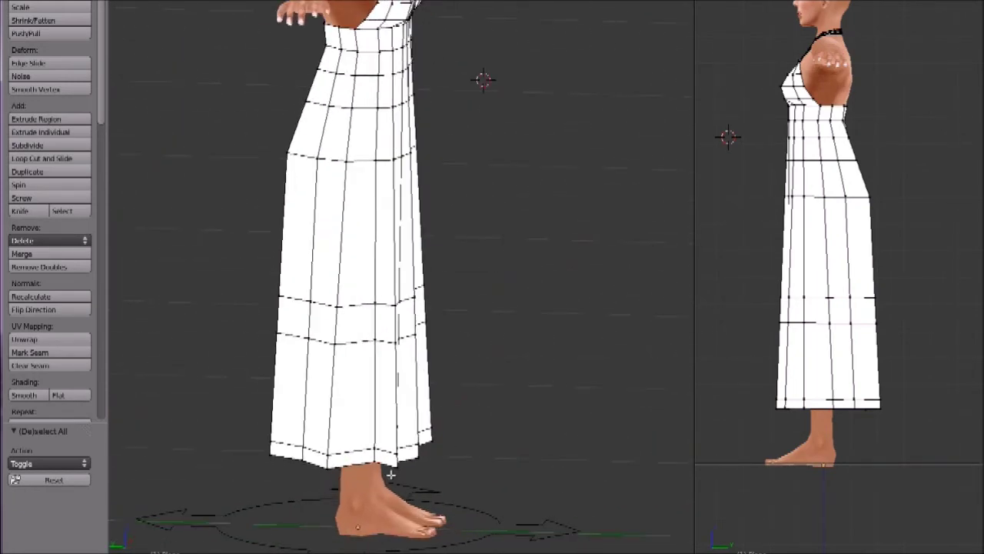
pyautogui.click(231, 549)
pyautogui.click(252, 532)
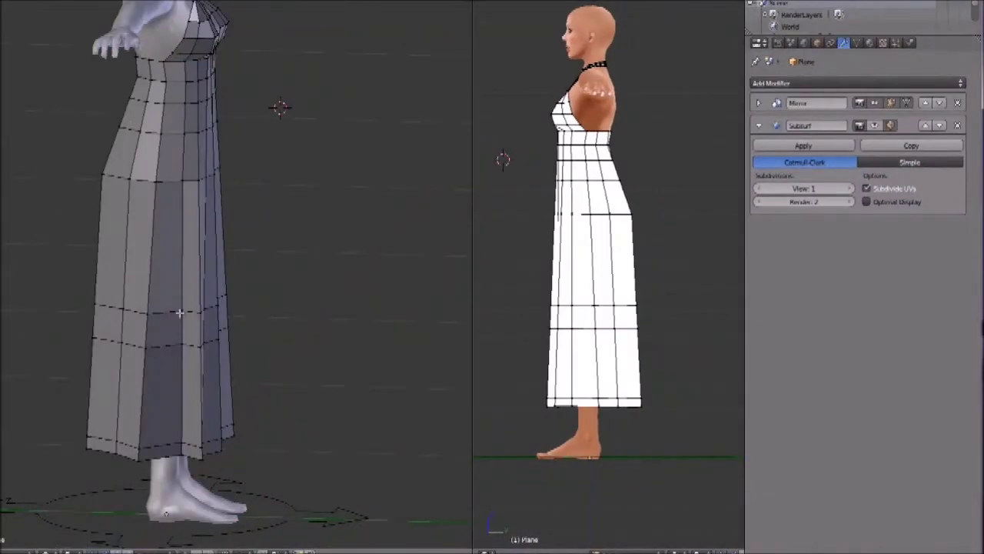
pyautogui.scroll(3, 371, 307)
pyautogui.moveTo(178, 315); pyautogui.dragTo(99, 325, button='middle')
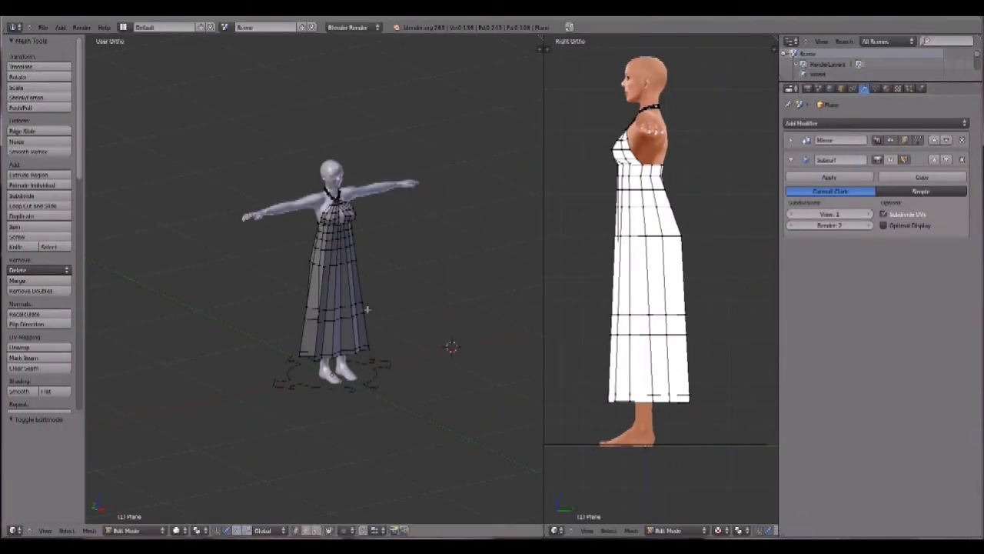
pyautogui.scroll(6, 451, 346)
pyautogui.moveTo(336, 295); pyautogui.dragTo(447, 275, button='middle')
pyautogui.scroll(-3, 445, 278)
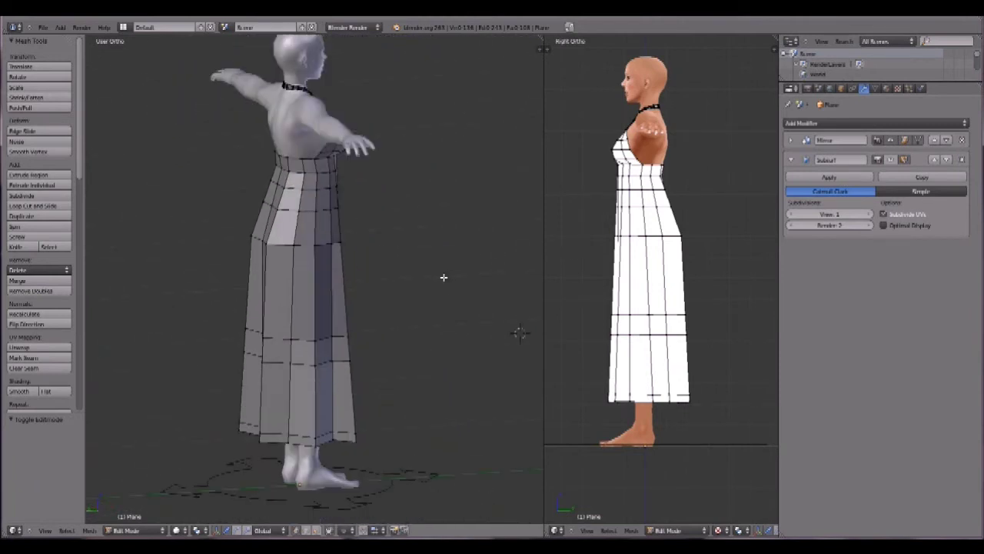
pyautogui.moveTo(330, 313); pyautogui.dragTo(280, 316, button='middle')
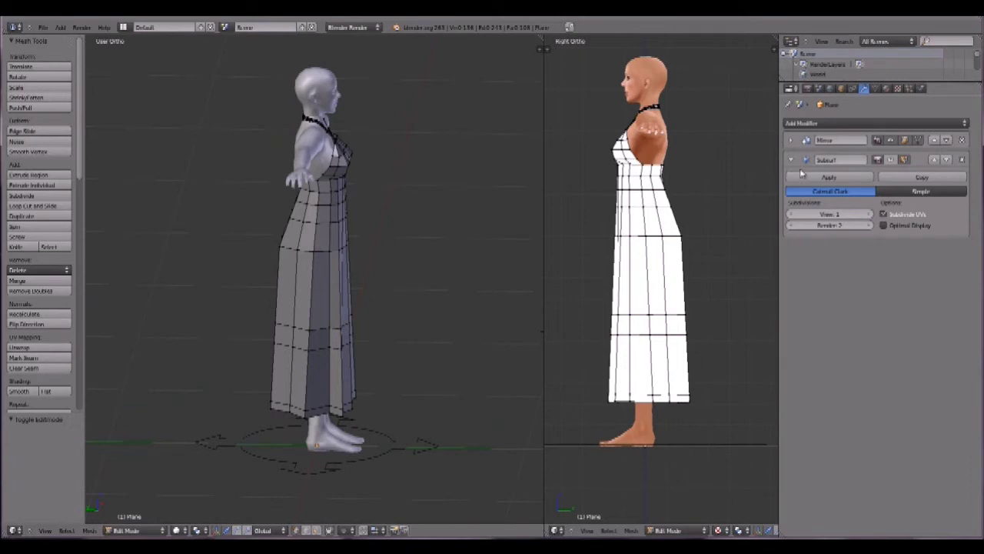
# - Preview the Subsurf smoothing on the dress and its edit cage, inspect the skirt folds, and hide the smoothing again
pyautogui.click(892, 160)
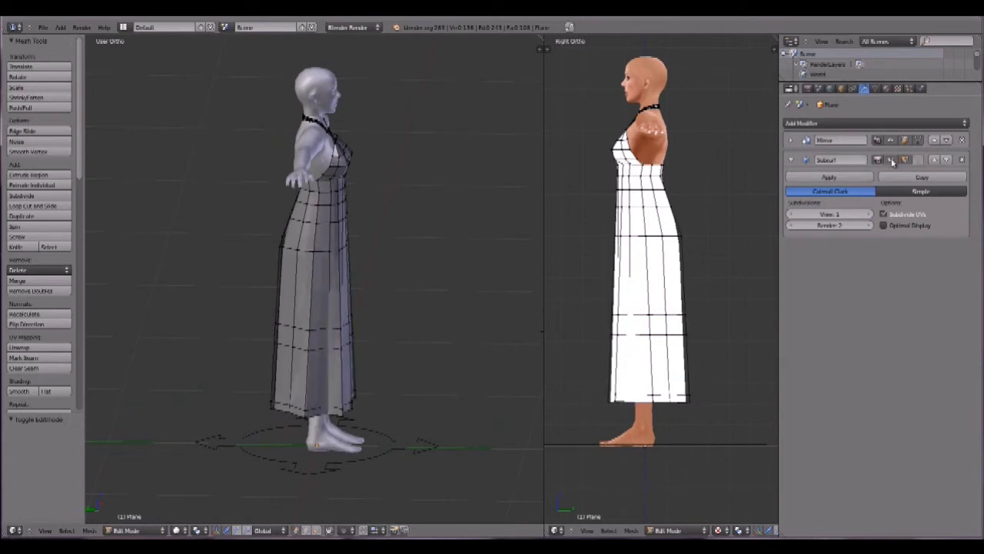
pyautogui.click(920, 162)
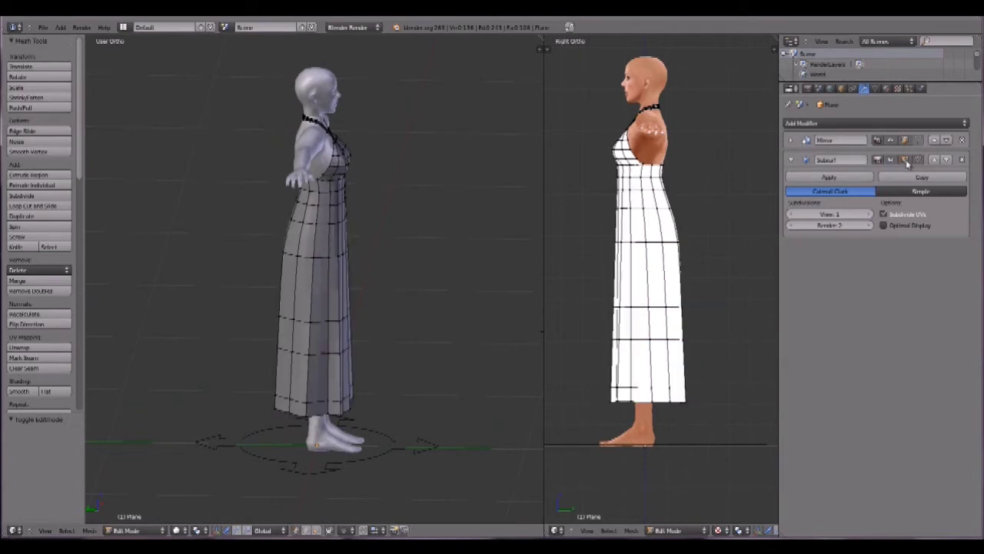
pyautogui.moveTo(315, 296); pyautogui.dragTo(365, 330, button='middle')
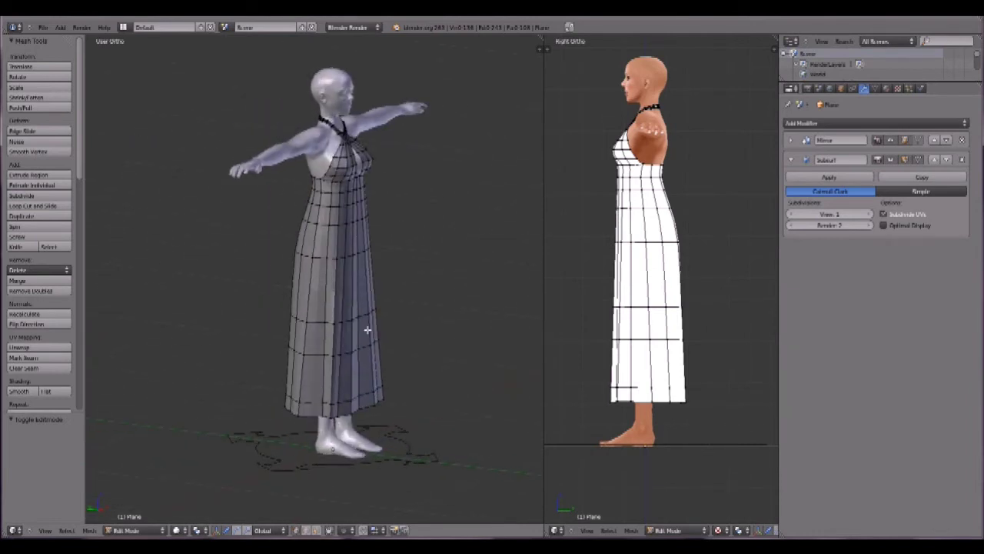
pyautogui.scroll(5, 367, 330)
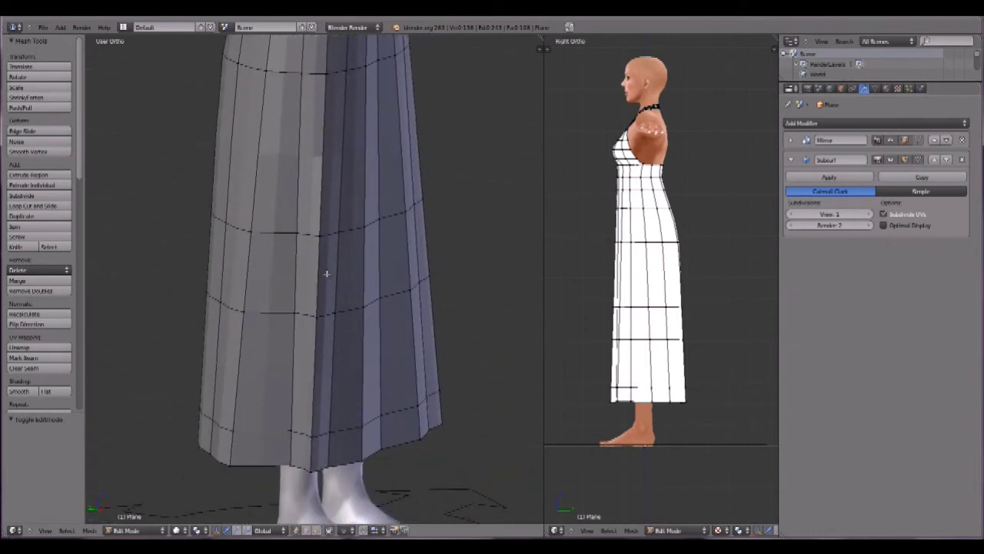
pyautogui.moveTo(367, 370); pyautogui.dragTo(389, 389, button='middle')
pyautogui.click(890, 160)
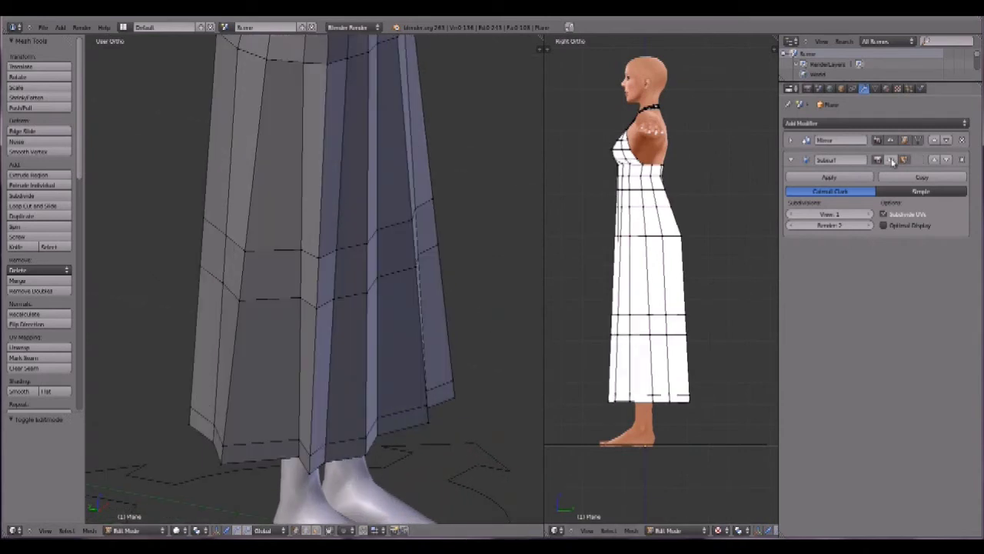
# - Pull the two hem vertices of the front fold forward about 0.033 along Y and shift them about 0.019 along X
pyautogui.moveTo(392, 426); pyautogui.dragTo(329, 422, button='middle')
pyautogui.press('KP_1')
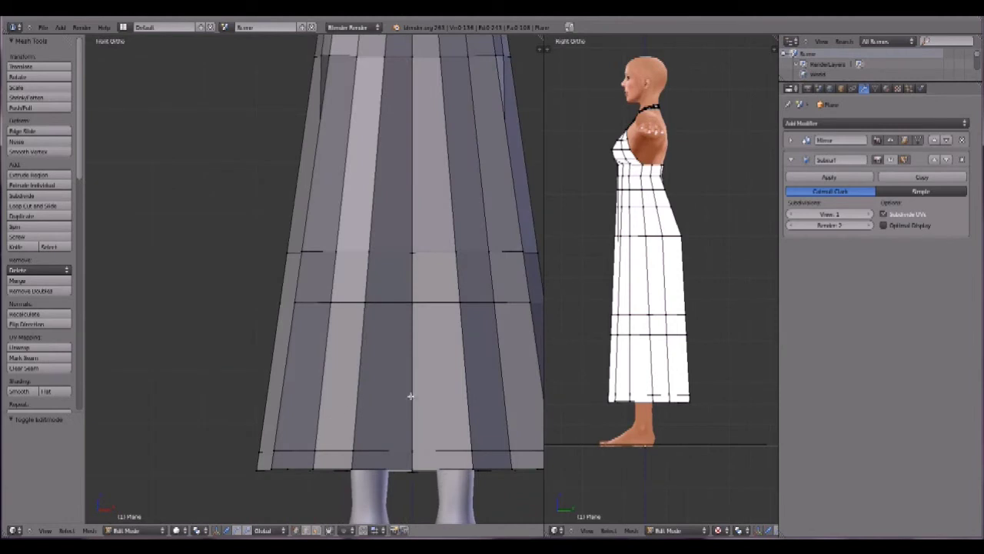
pyautogui.scroll(-5, 423, 383)
pyautogui.scroll(3, 407, 372)
pyautogui.moveTo(373, 396); pyautogui.dragTo(346, 435, button='middle')
pyautogui.rightClick(349, 380)
pyautogui.keyDown('shift'); pyautogui.rightClick(348, 392); pyautogui.keyUp('shift')
pyautogui.moveTo(313, 395); pyautogui.dragTo(346, 404, button='middle')
pyautogui.moveTo(341, 327); pyautogui.dragTo(348, 337)
pyautogui.press('g')
pyautogui.press('x')
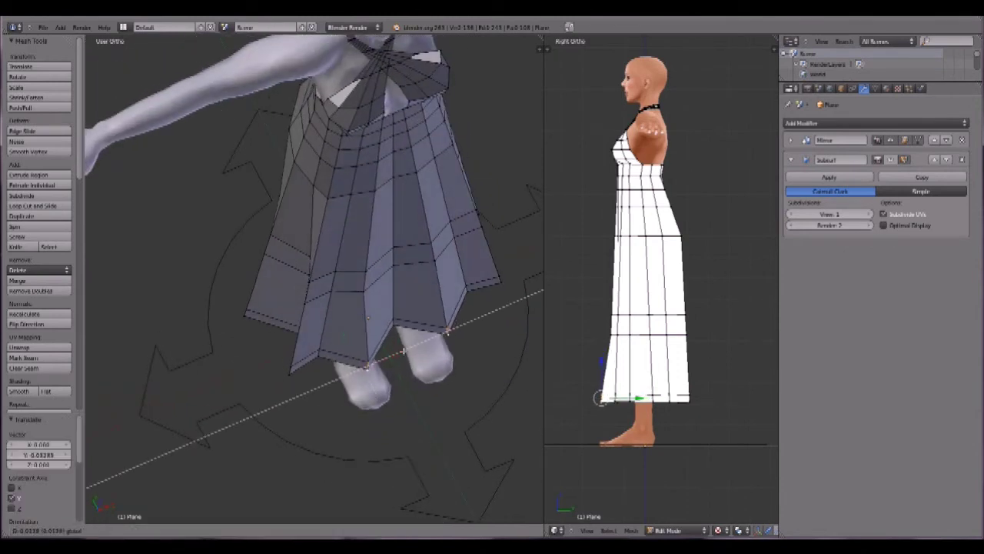
pyautogui.click(401, 350)
# - Select the front fold's edge between the two knee-level loops and shift it about 0.015 along X
pyautogui.rightClick(365, 291)
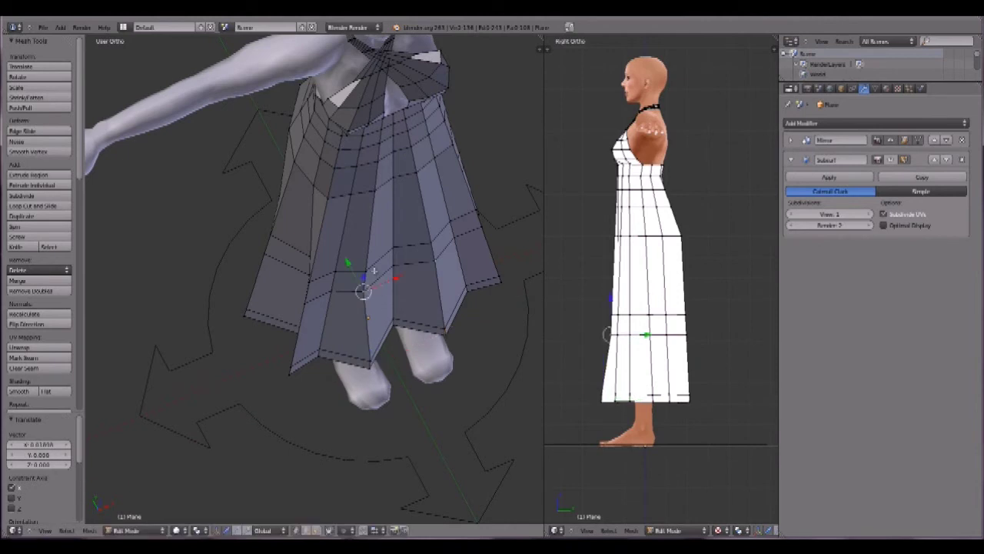
pyautogui.press('g')
pyautogui.press('x')
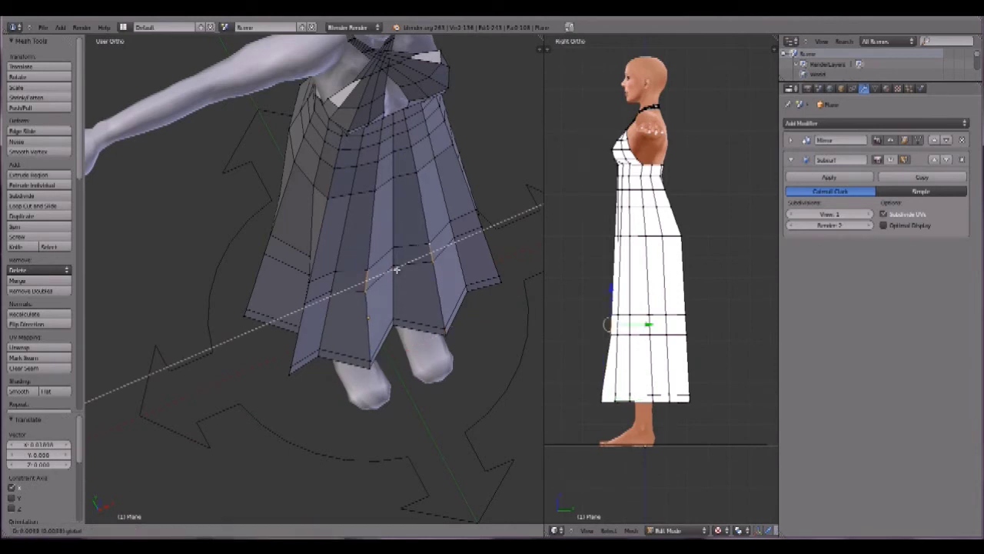
pyautogui.click(400, 268)
pyautogui.moveTo(401, 268); pyautogui.dragTo(358, 226, button='middle')
pyautogui.press('KP_1')
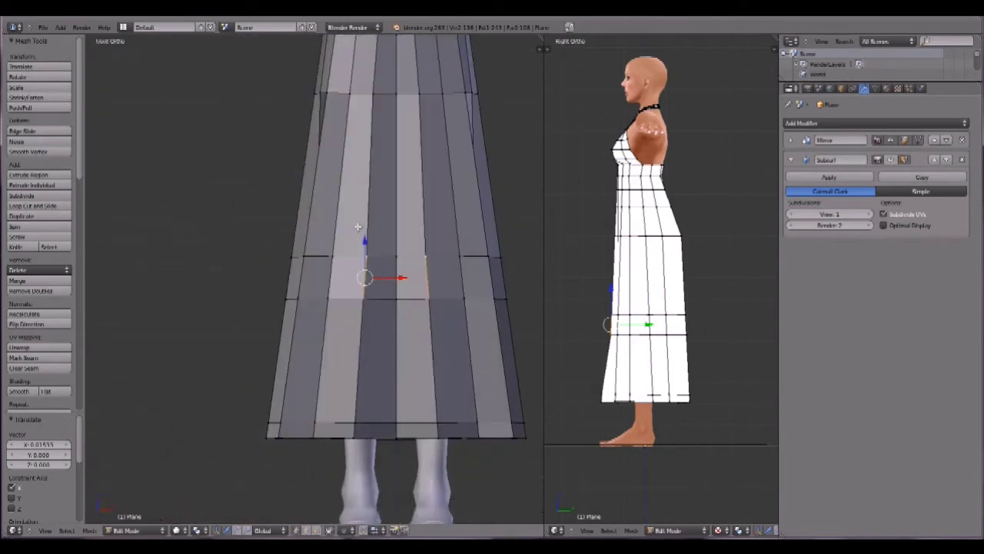
# - Move the front fold's vertex on the lower knee loop about 0.007 along Y
pyautogui.moveTo(398, 350); pyautogui.dragTo(491, 354, button='middle')
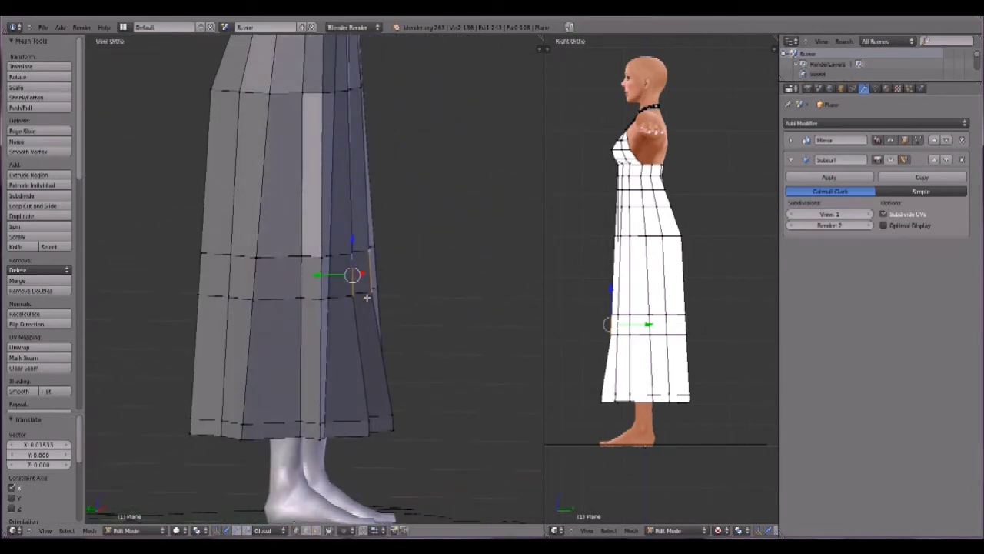
pyautogui.press('g')
pyautogui.press('y')
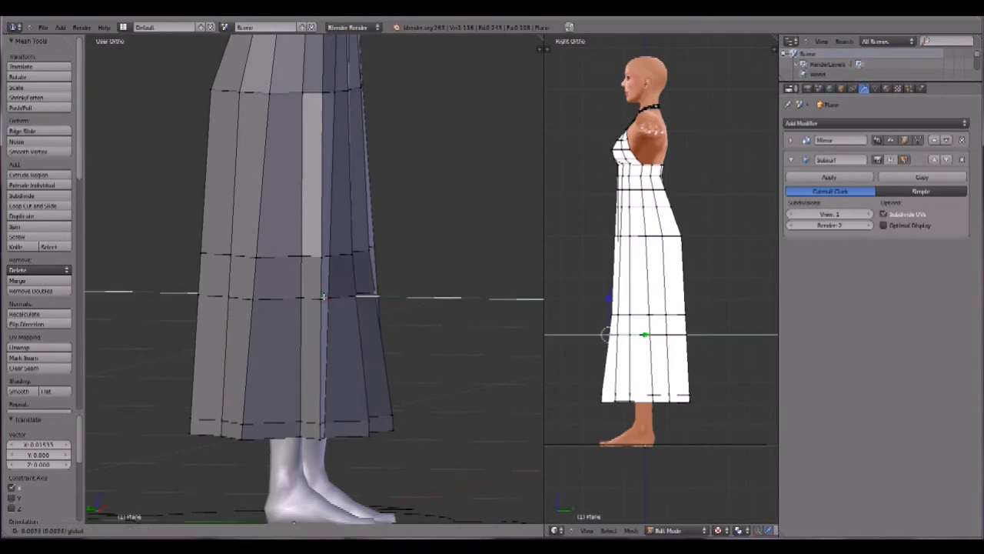
pyautogui.click(323, 296)
pyautogui.moveTo(377, 345); pyautogui.dragTo(225, 366, button='middle')
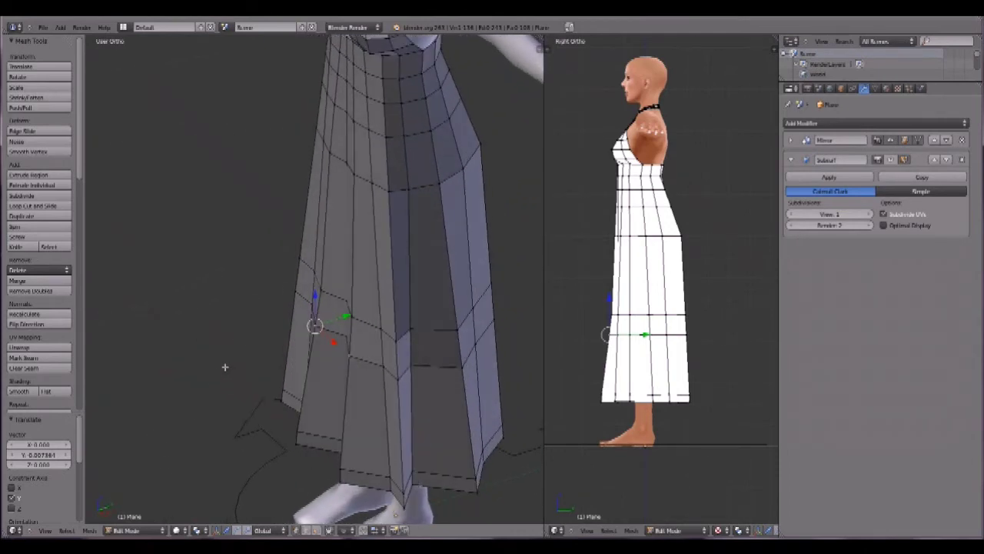
# - Nudge the side fold's hem vertices and its vertices on both knee loops along Y, the last by about 0.005
pyautogui.moveTo(417, 475); pyautogui.dragTo(372, 439, button='middle')
pyautogui.rightClick(401, 474)
pyautogui.keyDown('shift'); pyautogui.rightClick(399, 485); pyautogui.keyUp('shift')
pyautogui.moveTo(362, 427); pyautogui.dragTo(374, 419)
pyautogui.keyDown('alt'); pyautogui.rightClick(366, 323); pyautogui.keyUp('alt')
pyautogui.moveTo(362, 295); pyautogui.dragTo(368, 296)
pyautogui.keyDown('alt'); pyautogui.rightClick(366, 282); pyautogui.keyUp('alt')
pyautogui.moveTo(369, 255); pyautogui.dragTo(373, 257)
# - In the side view, move the front profile vertices on the upper and lower knee loops forward along Y, about 0.005 and 0.018
pyautogui.moveTo(352, 358); pyautogui.dragTo(390, 271, button='middle')
pyautogui.press('KP_3')
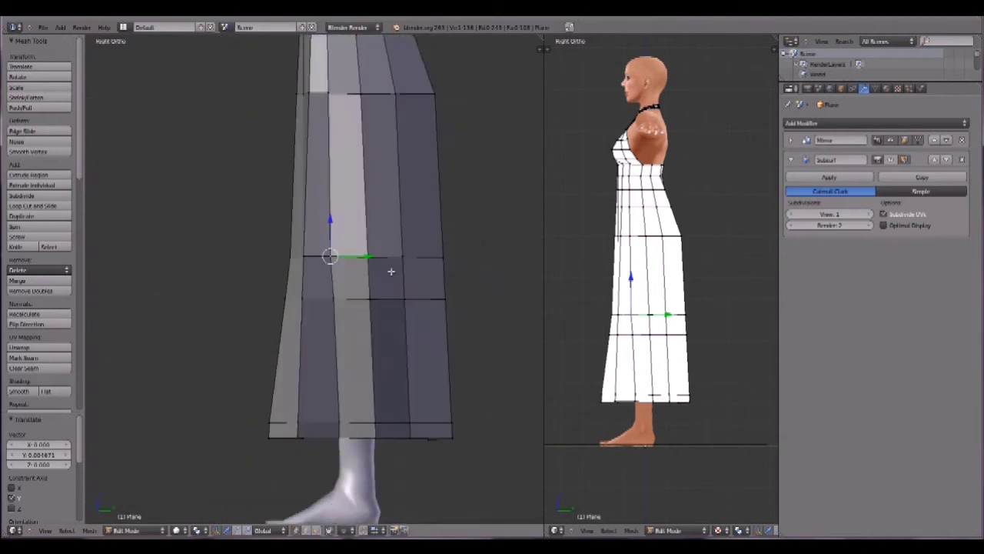
pyautogui.rightClick(292, 255)
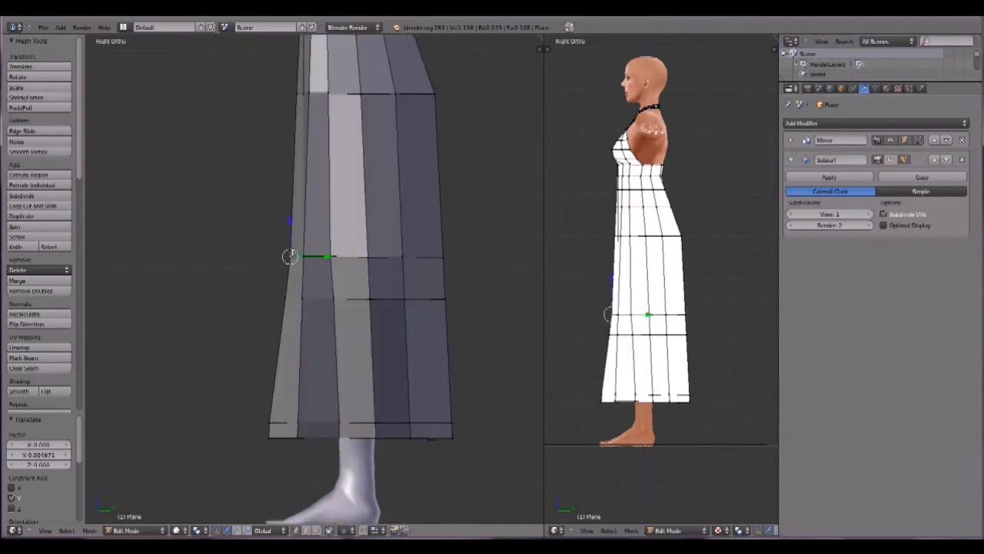
pyautogui.press('g')
pyautogui.press('y')
pyautogui.click(324, 257)
pyautogui.click(285, 298)
pyautogui.press('g')
pyautogui.press('y')
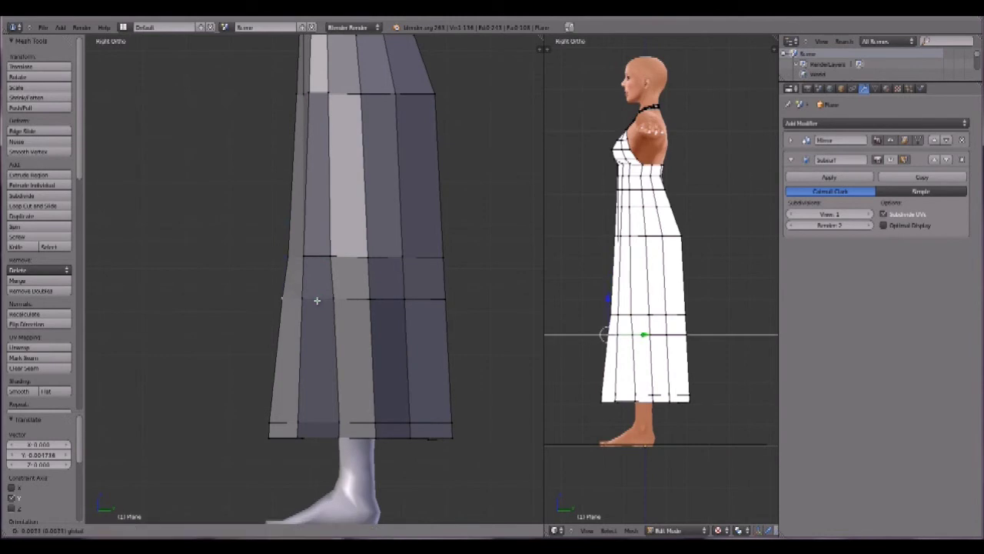
pyautogui.click(313, 302)
# - Move the front vertex on the upper knee loop further forward along Y to smooth the skirt's front profile
pyautogui.click(285, 257)
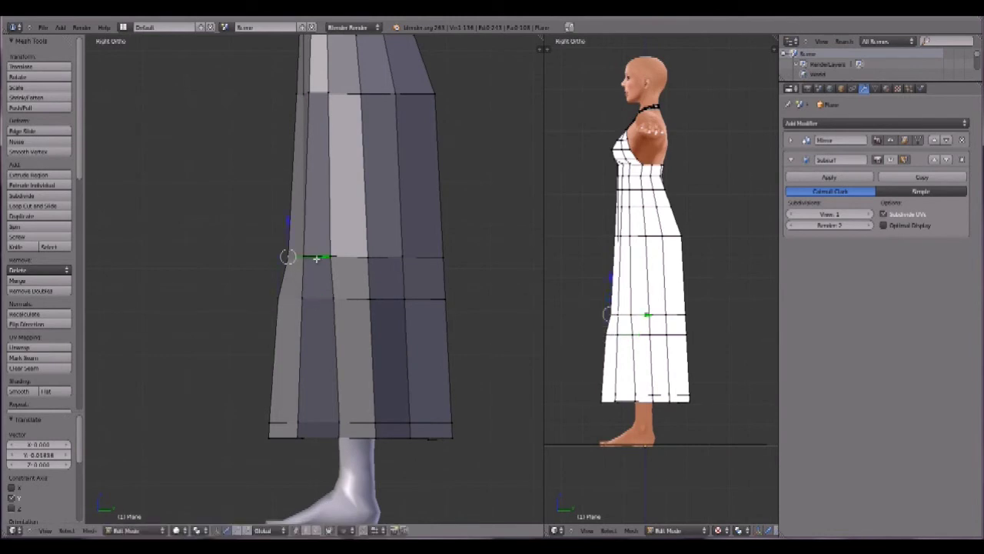
pyautogui.press('g')
pyautogui.press('y')
pyautogui.click(315, 260)
pyautogui.moveTo(288, 286); pyautogui.dragTo(300, 263, button='middle')
pyautogui.click(298, 258)
pyautogui.moveTo(269, 256); pyautogui.dragTo(262, 259)
# - Switch the dress to Object Mode and inspect the reshaped skirt from the front and sides
pyautogui.moveTo(235, 316); pyautogui.dragTo(337, 321, button='middle')
pyautogui.scroll(-5, 336, 321)
pyautogui.press('Tab')
pyautogui.moveTo(302, 291); pyautogui.dragTo(157, 299, button='middle')
pyautogui.moveTo(320, 257); pyautogui.dragTo(268, 244, button='middle')
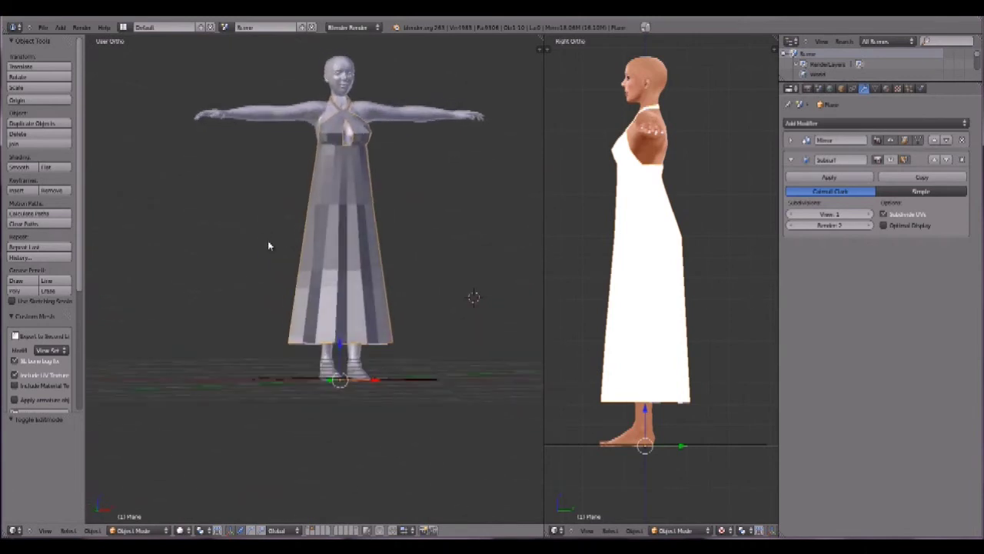
# - Apply smooth shading to the dress and turn on the Subsurf modifier's viewport display
pyautogui.click(20, 167)
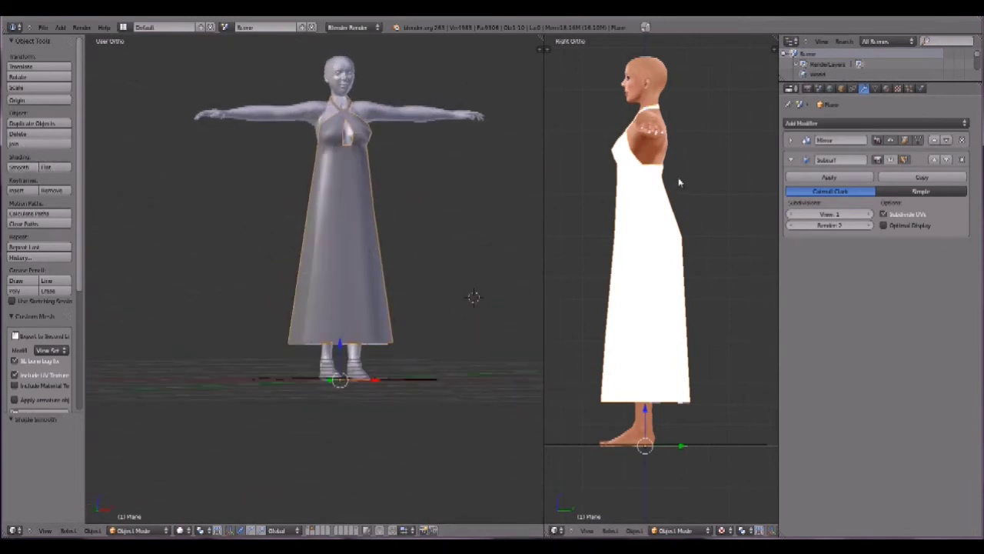
pyautogui.click(892, 160)
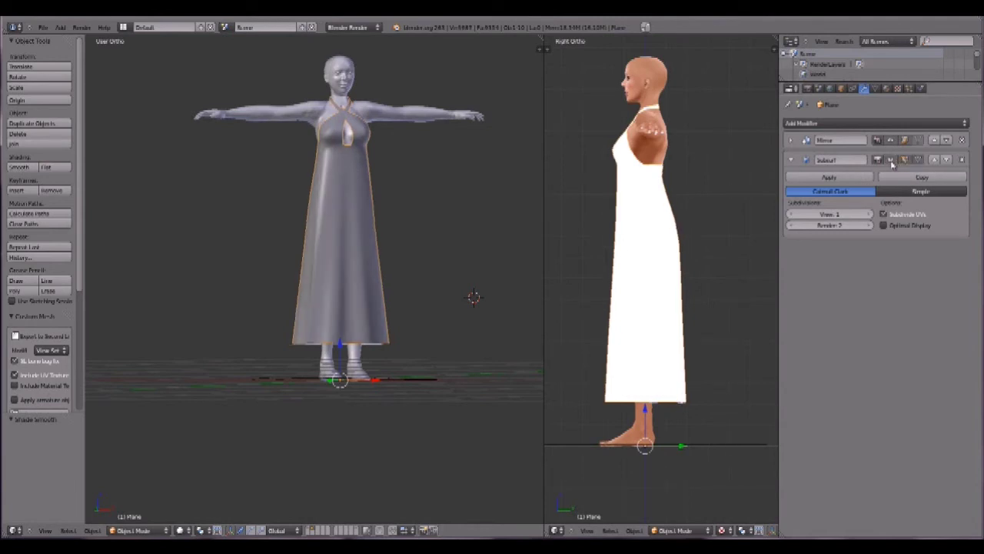
pyautogui.moveTo(318, 269); pyautogui.dragTo(419, 256, button='middle')
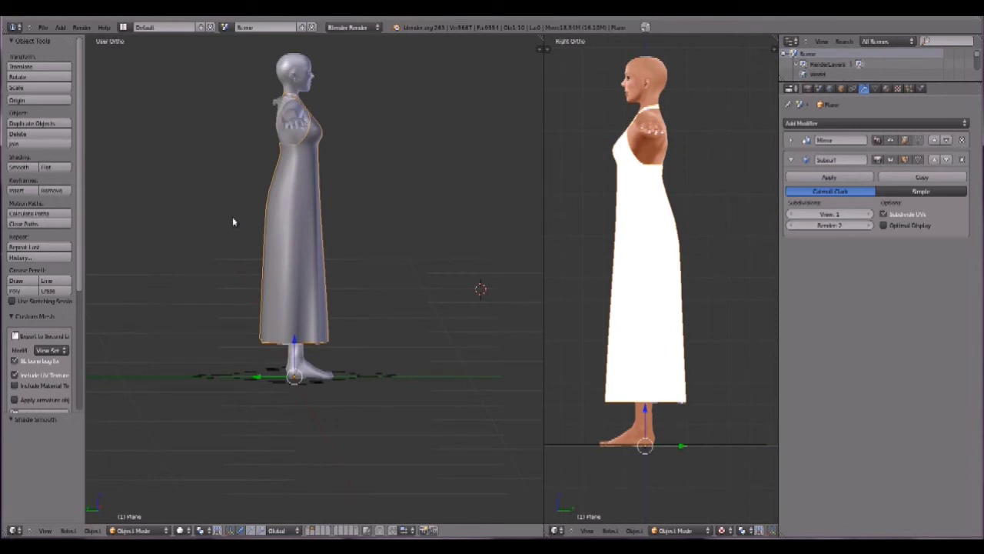
pyautogui.scroll(6, 232, 217)
pyautogui.moveTo(296, 180); pyautogui.dragTo(185, 269, button='middle')
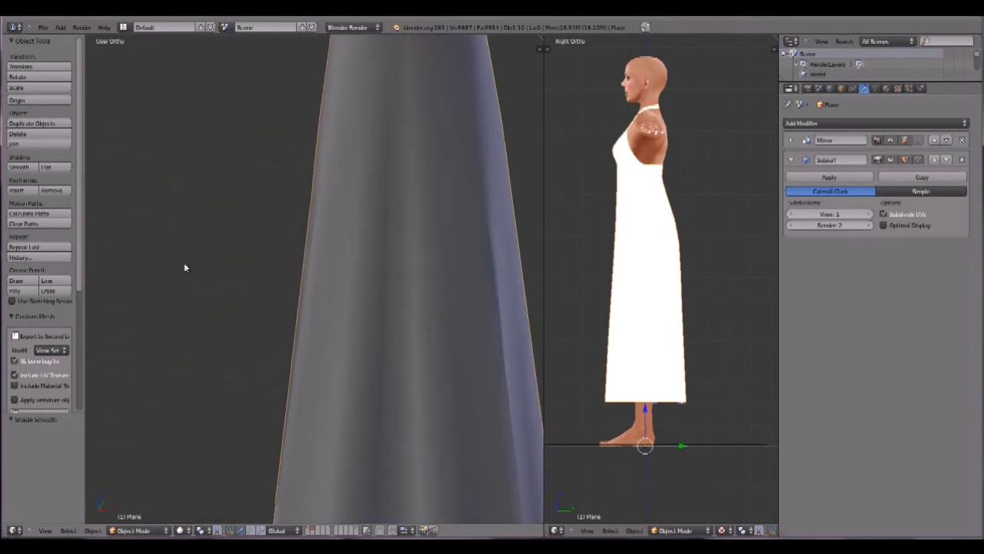
pyautogui.scroll(-5, 343, 259)
pyautogui.moveTo(343, 260); pyautogui.dragTo(321, 238, button='middle')
# - Move the front fold's hem vertex forward along Y by about 0.041
pyautogui.press('Tab')
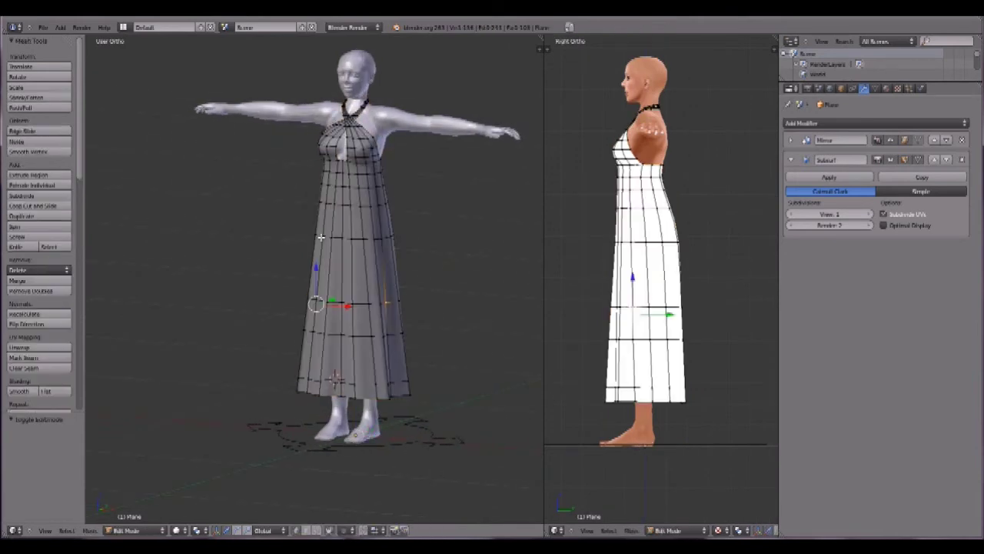
pyautogui.scroll(5, 365, 314)
pyautogui.moveTo(390, 372); pyautogui.dragTo(357, 411, button='middle')
pyautogui.scroll(-5, 359, 340)
pyautogui.rightClick(335, 404)
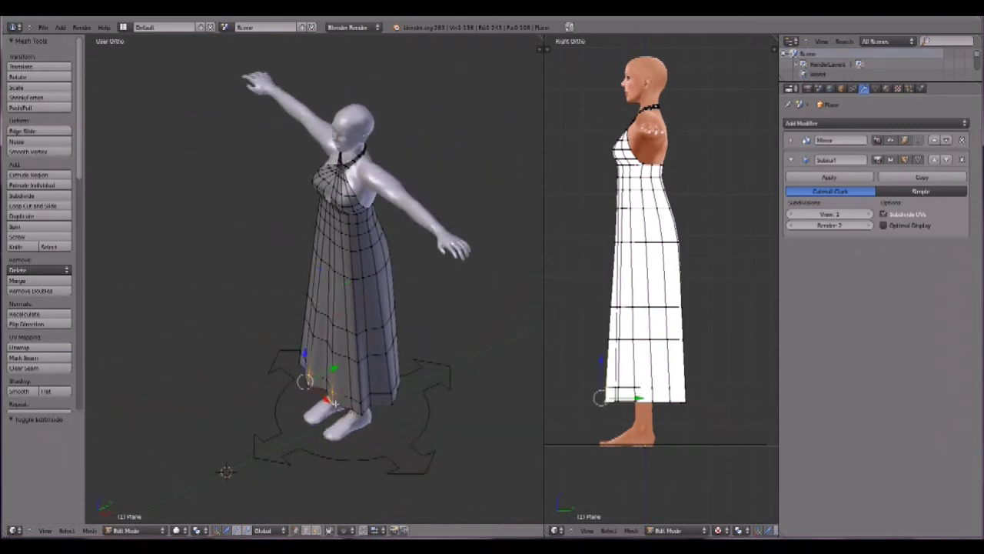
pyautogui.press('g')
pyautogui.press('y')
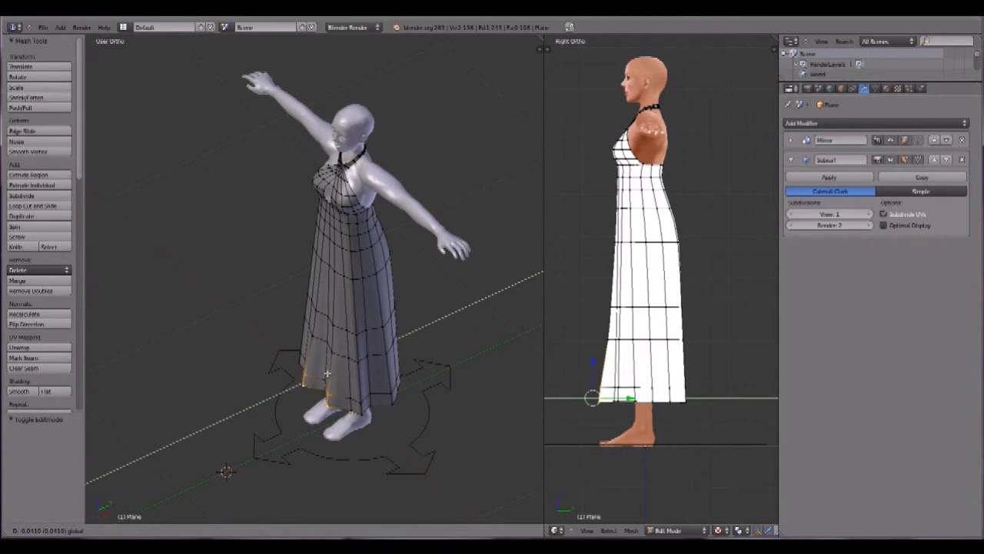
pyautogui.click(327, 373)
pyautogui.moveTo(327, 373); pyautogui.dragTo(417, 343, button='middle')
pyautogui.press('Tab')
pyautogui.press('Tab')
# - Pull the front fold's vertices on the knee loops forward along Y to follow the hem
pyautogui.moveTo(342, 341); pyautogui.dragTo(296, 341, button='middle')
pyautogui.rightClick(363, 334)
pyautogui.moveTo(339, 325); pyautogui.dragTo(338, 310)
pyautogui.press('Tab')
pyautogui.moveTo(340, 366); pyautogui.dragTo(326, 390, button='middle')
pyautogui.press('Tab')
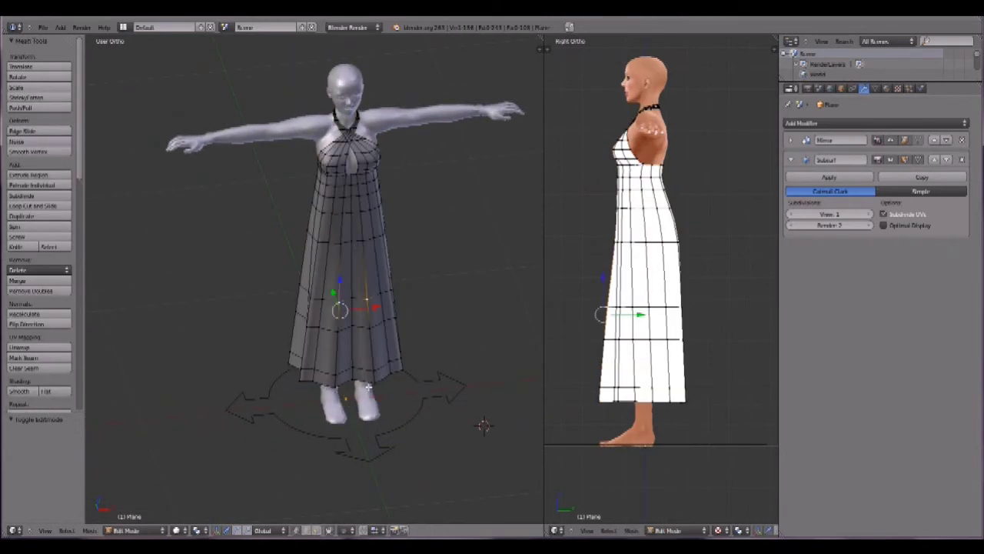
# - Move the front hem vertex beside the outer fold inward along X by about 0.039
pyautogui.rightClick(390, 376)
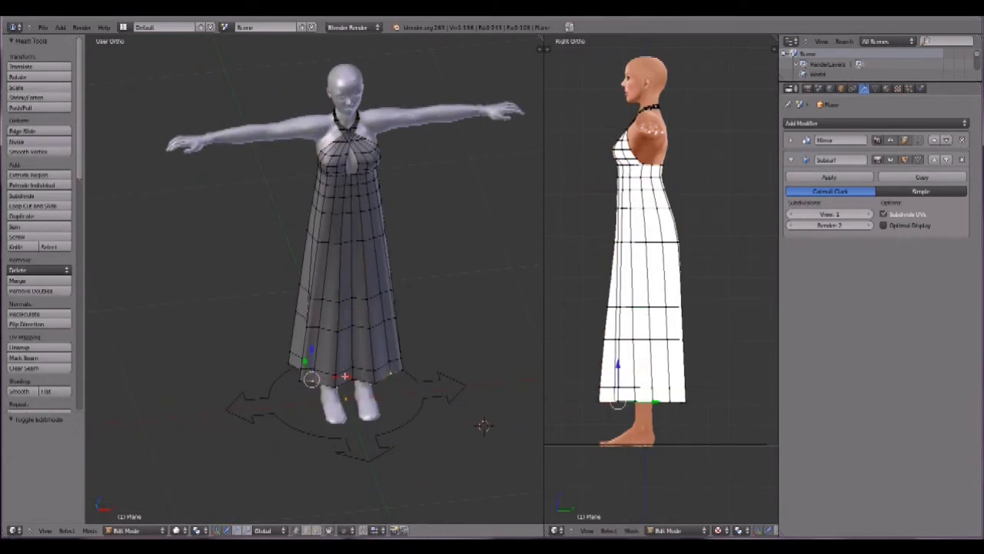
pyautogui.moveTo(345, 377); pyautogui.dragTo(351, 370)
pyautogui.rightClick(320, 370)
pyautogui.click(352, 374)
# - Move the same fold's vertices on the lower and upper knee loops inward along X, about 0.035 and 0.038
pyautogui.rightClick(318, 322)
pyautogui.press('g')
pyautogui.press('x')
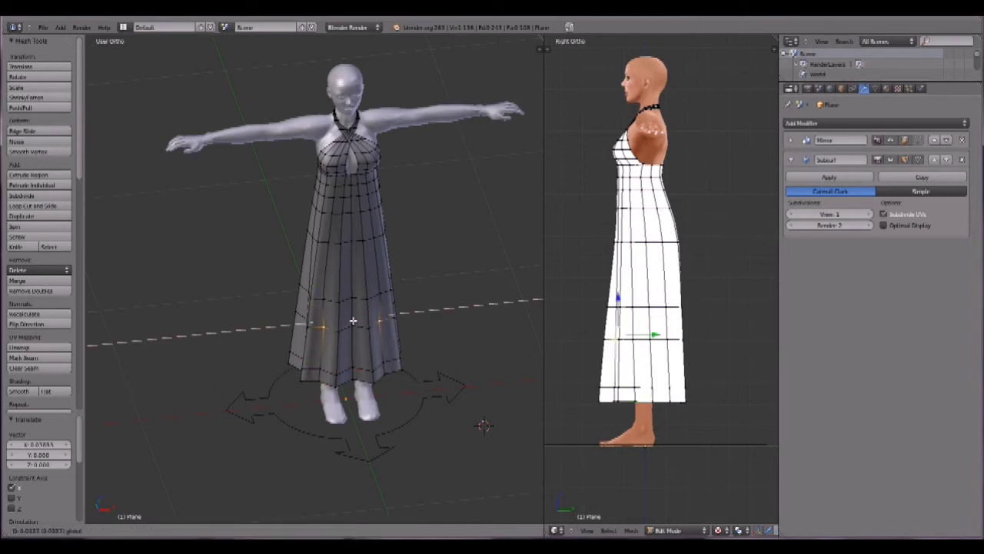
pyautogui.click(353, 321)
pyautogui.rightClick(347, 299)
pyautogui.press('g')
pyautogui.press('x')
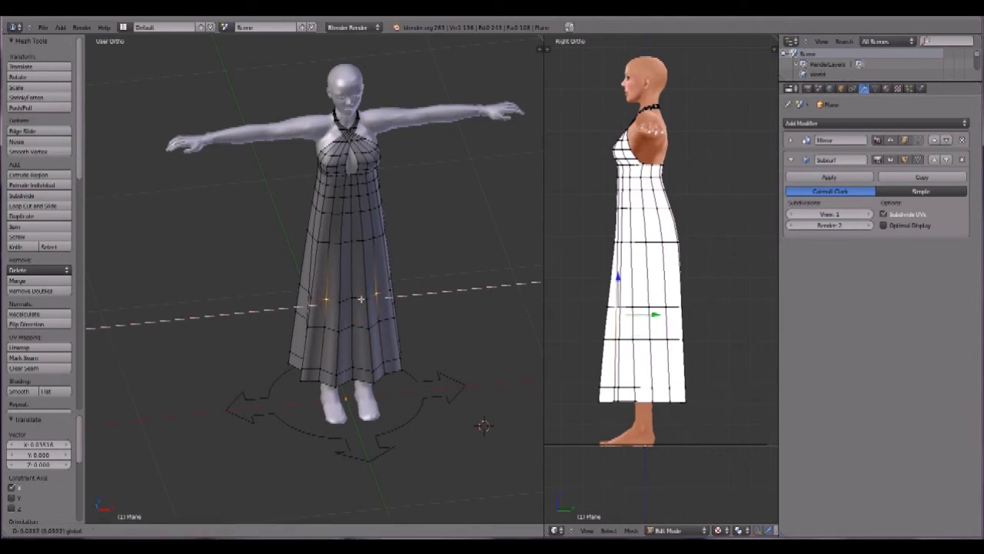
pyautogui.click(362, 300)
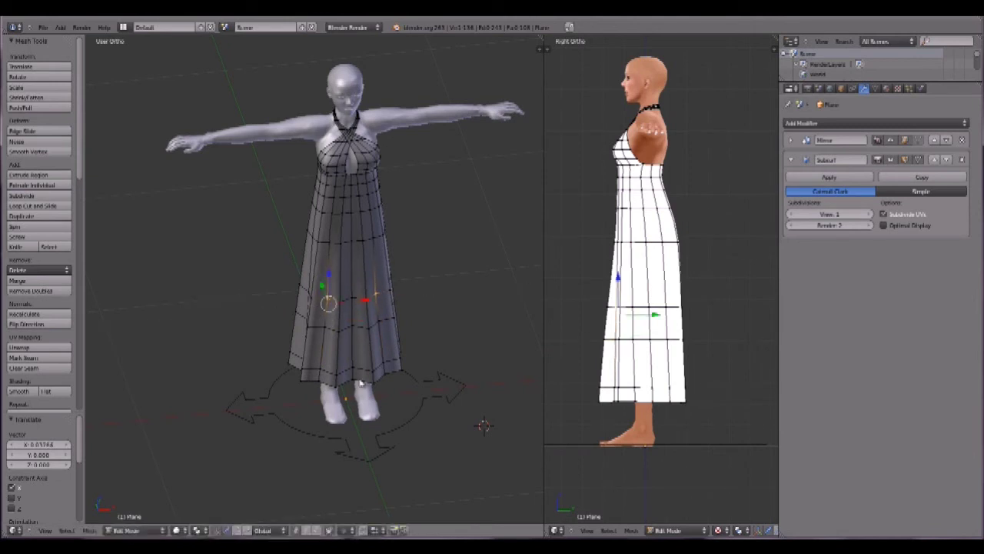
# - At the back of the skirt, move the outer fold's hem and knee-loop vertices inward along X, the last about 0.034
pyautogui.press('Tab')
pyautogui.moveTo(367, 338); pyautogui.dragTo(193, 323, button='middle')
pyautogui.press('Tab')
pyautogui.moveTo(325, 377); pyautogui.dragTo(255, 450, button='middle')
pyautogui.rightClick(346, 411)
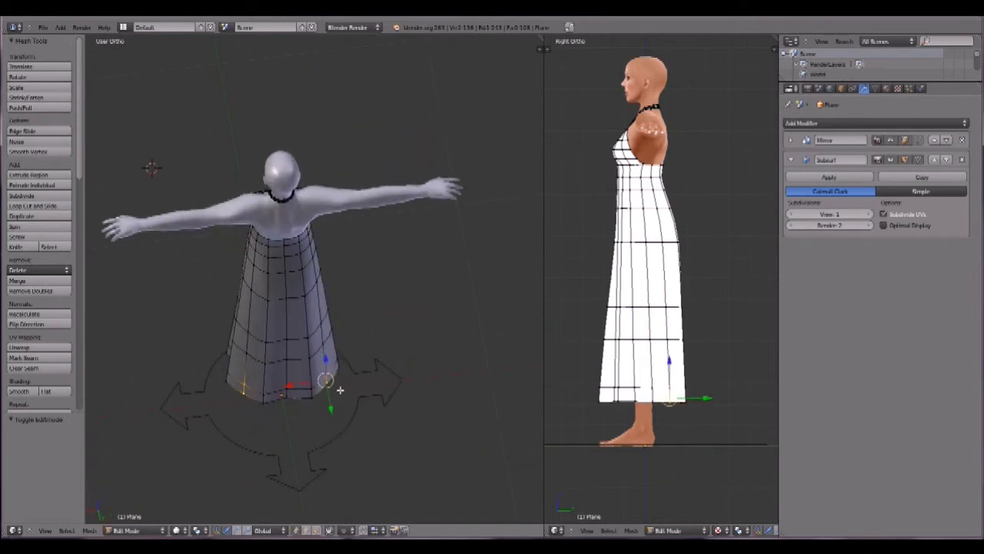
pyautogui.moveTo(331, 408); pyautogui.dragTo(284, 378)
pyautogui.rightClick(324, 343)
pyautogui.moveTo(289, 345); pyautogui.dragTo(278, 332)
pyautogui.rightClick(321, 326)
pyautogui.click(276, 333)
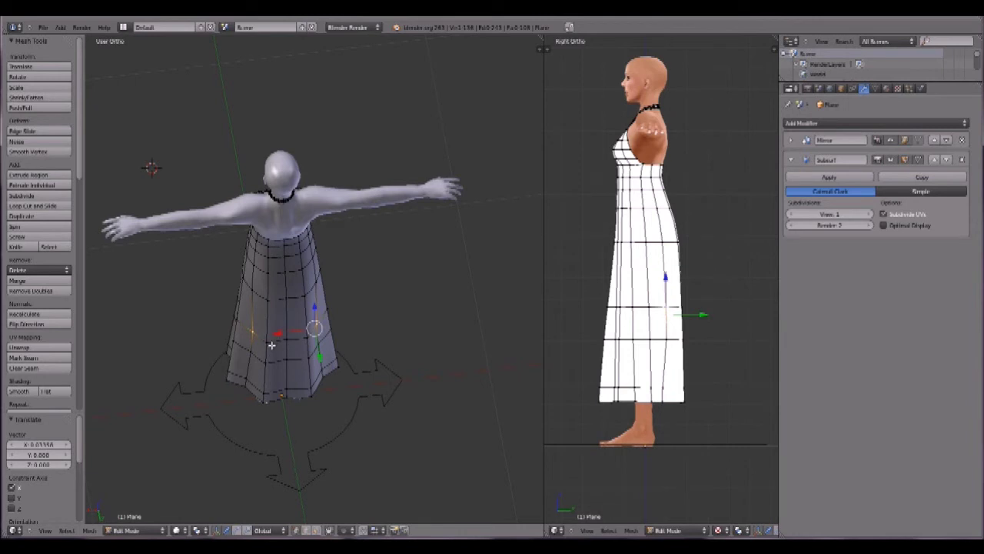
# - Select the edge loop under the bust and give it an edge crease of 1.000
pyautogui.press('Tab')
pyautogui.moveTo(294, 375); pyautogui.dragTo(440, 309, button='middle')
pyautogui.moveTo(352, 328); pyautogui.dragTo(442, 324, button='middle')
pyautogui.scroll(3, 347, 233)
pyautogui.keyDown('shift'); pyautogui.moveTo(339, 180); pyautogui.dragTo(247, 410, button='middle'); pyautogui.keyUp('shift')
pyautogui.moveTo(279, 329); pyautogui.dragTo(268, 356, button='middle')
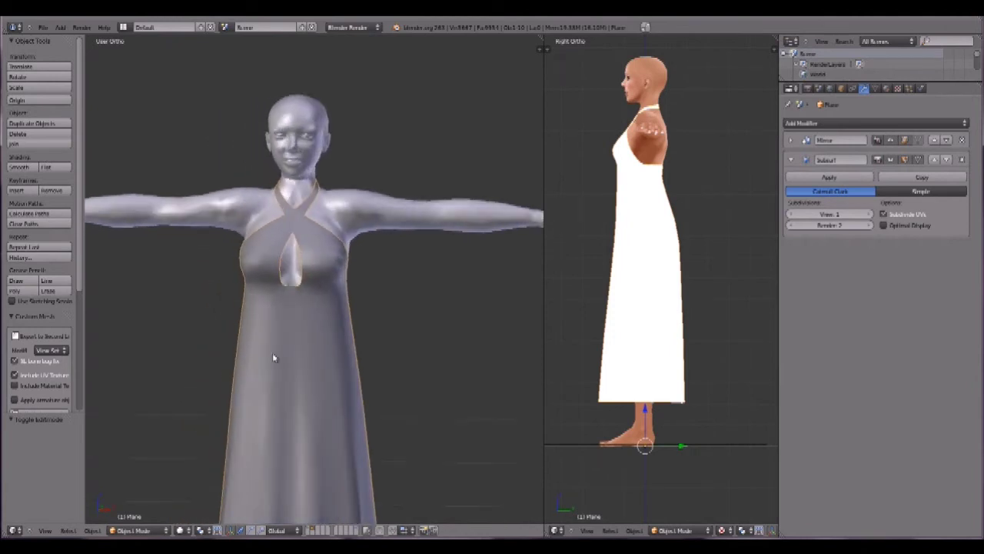
pyautogui.press('Tab')
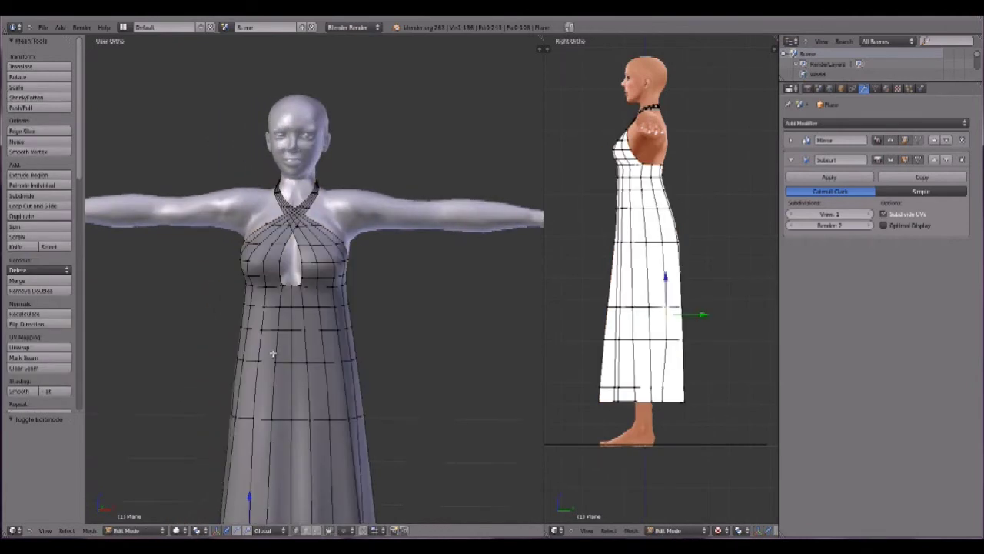
pyautogui.scroll(4, 314, 308)
pyautogui.keyDown('alt'); pyautogui.rightClick(319, 301); pyautogui.keyUp('alt')
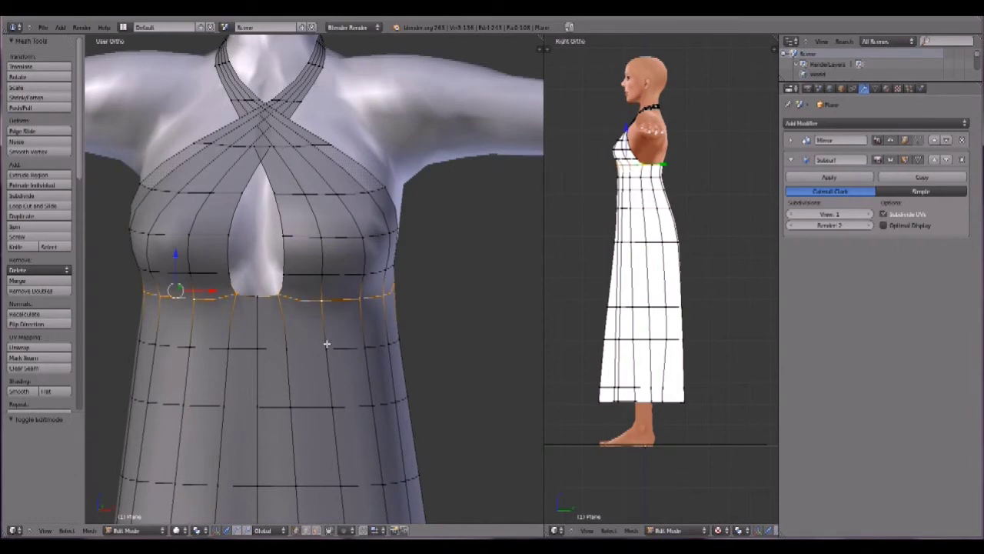
pyautogui.moveTo(315, 329); pyautogui.dragTo(384, 376, button='middle')
pyautogui.hotkey('shift', 'e')
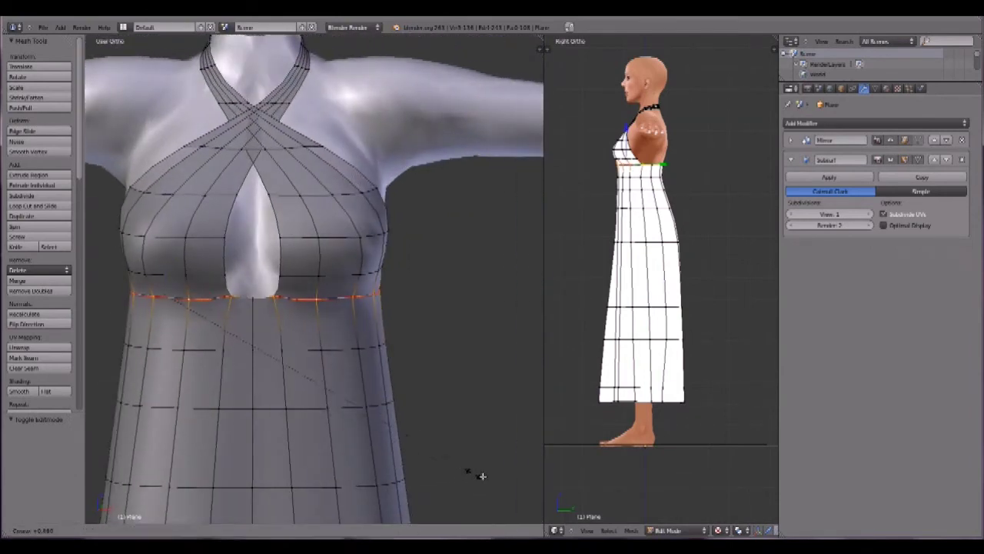
pyautogui.click(864, 509)
# - Add the edge across the bottom of the keyhole opening to the selected loop and crease it to 1.000
pyautogui.moveTo(330, 398); pyautogui.dragTo(161, 393, button='middle')
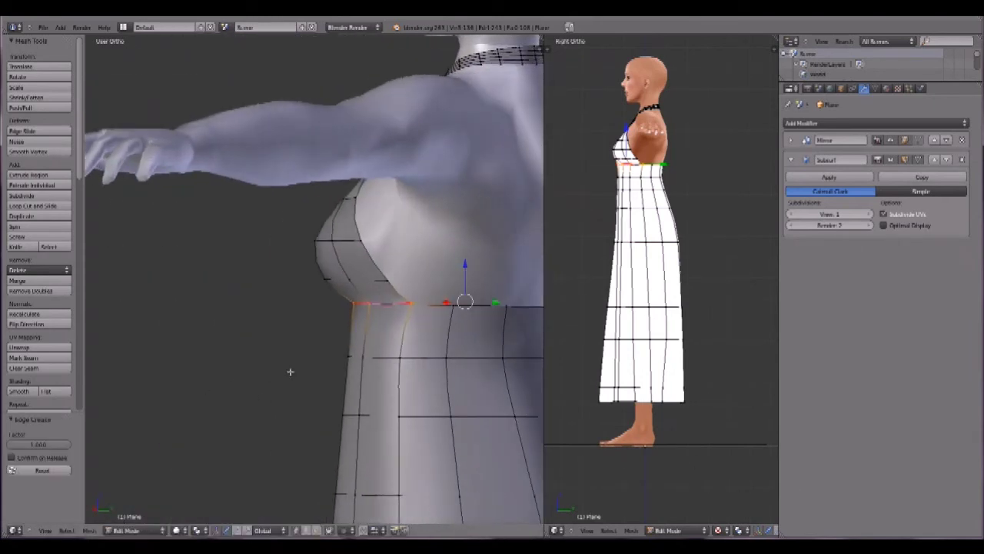
pyautogui.scroll(-5, 291, 372)
pyautogui.moveTo(326, 367); pyautogui.dragTo(450, 351, button='middle')
pyautogui.press('Tab')
pyautogui.press('Tab')
pyautogui.scroll(4, 326, 351)
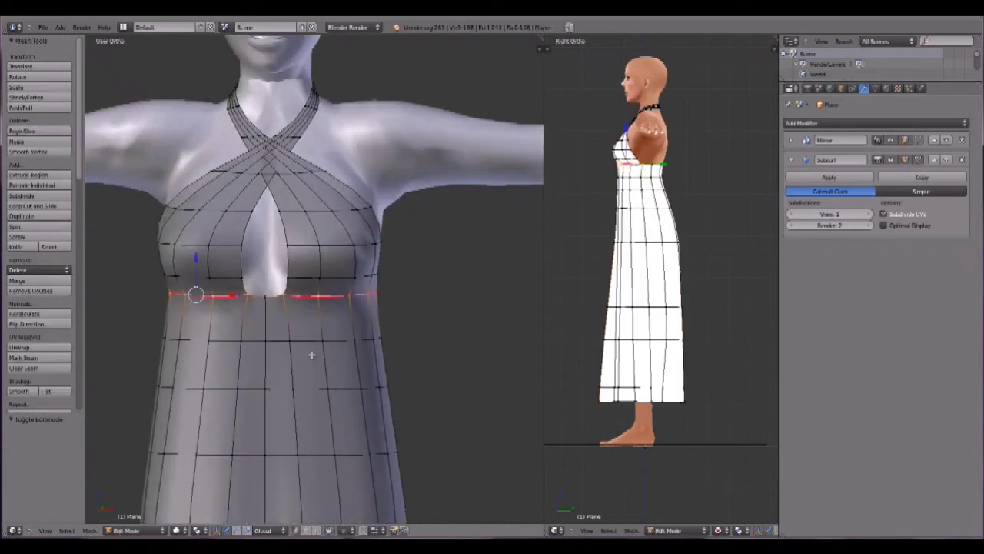
pyautogui.moveTo(308, 353); pyautogui.dragTo(339, 335, button='middle')
pyautogui.keyDown('shift'); pyautogui.rightClick(255, 267); pyautogui.keyUp('shift')
pyautogui.press('s')
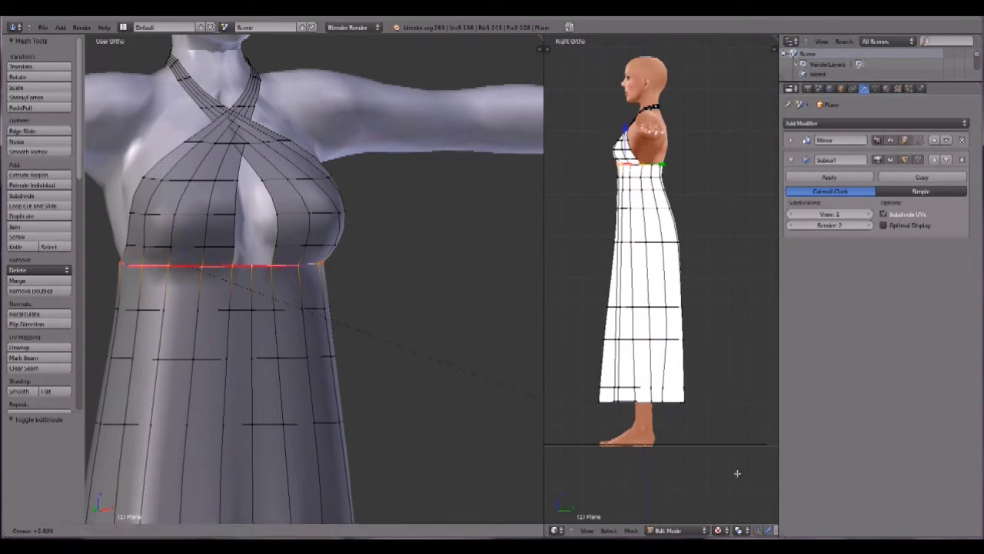
pyautogui.press('Return')
pyautogui.moveTo(288, 395); pyautogui.dragTo(210, 370, button='middle')
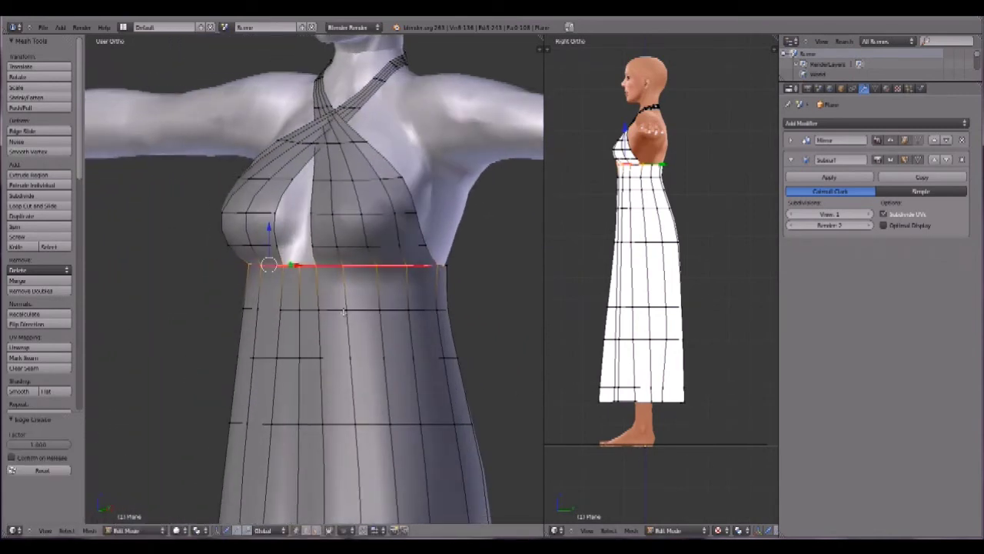
# - Crease the next edge loop below the bust line to 1.000 to define the waistband
pyautogui.keyDown('alt'); pyautogui.rightClick(344, 311); pyautogui.keyUp('alt')
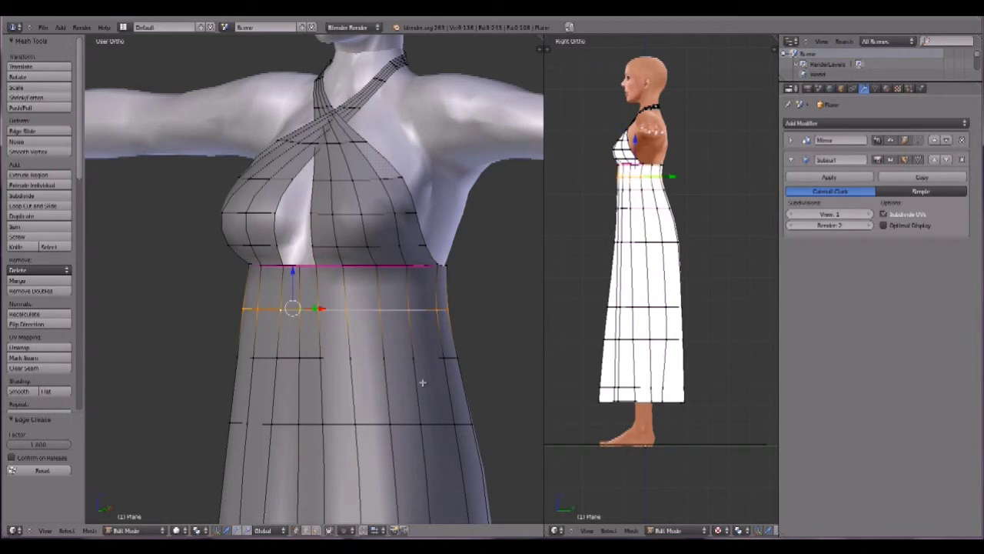
pyautogui.hotkey('shift', 'e')
pyautogui.click(662, 454)
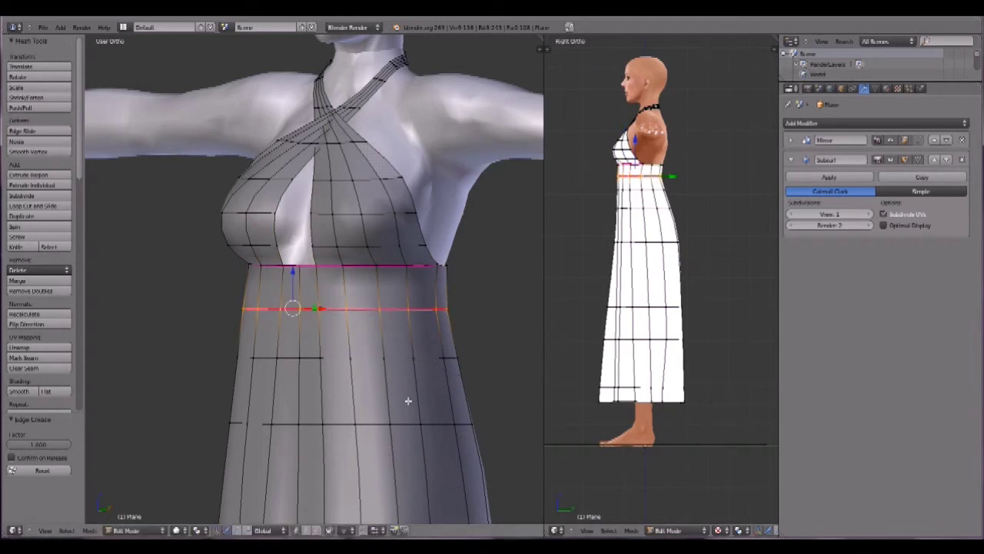
pyautogui.press('Tab')
pyautogui.scroll(-6, 347, 390)
pyautogui.moveTo(305, 362)
pyautogui.mouseDown(button='middle')
pyautogui.moveTo(401, 339)
pyautogui.moveTo(393, 354)
pyautogui.moveTo(529, 359)
pyautogui.moveTo(378, 347)
pyautogui.moveTo(316, 356)
pyautogui.mouseUp(button='middle')
pyautogui.press('Tab')
pyautogui.scroll(6, 315, 353)
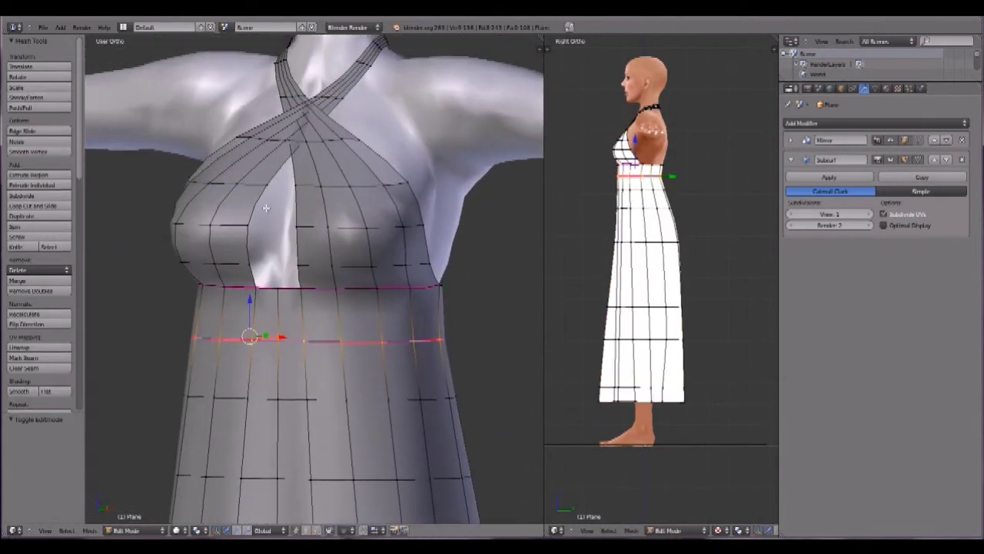
# - With Subsurf display off, add a loop cut between the two creased loops, slide it toward the upper one, and restore Subsurf display
pyautogui.click(891, 160)
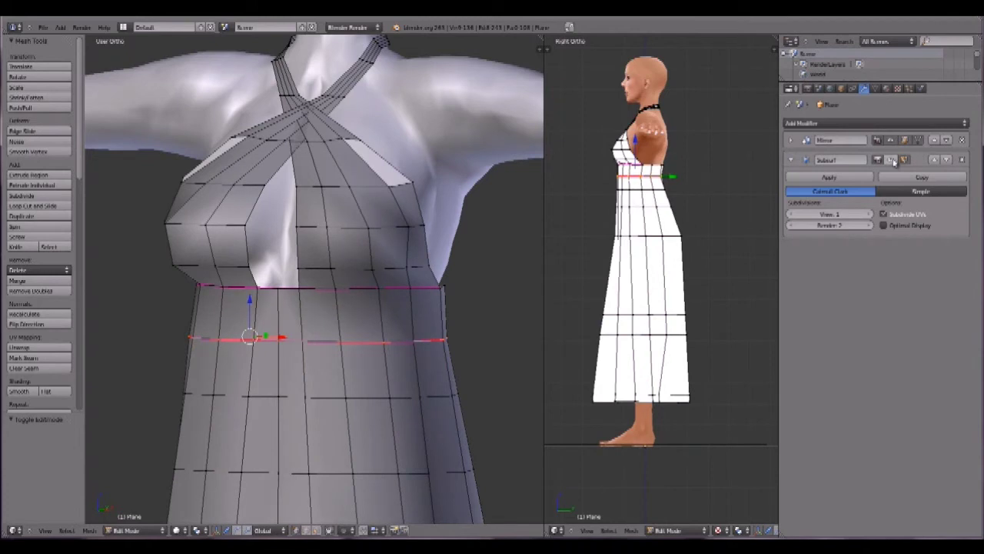
pyautogui.click(35, 206)
pyautogui.click(303, 300)
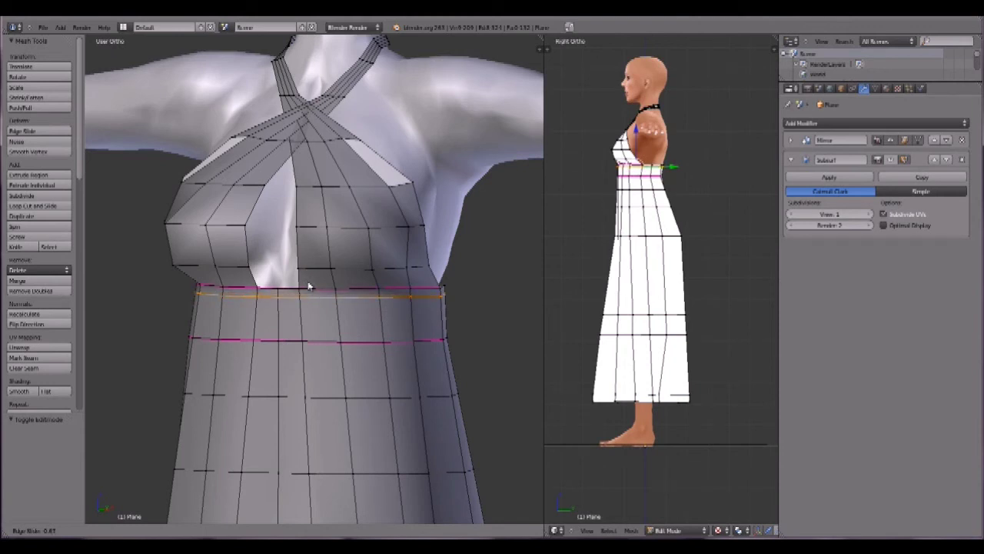
pyautogui.click(308, 286)
pyautogui.press('Tab')
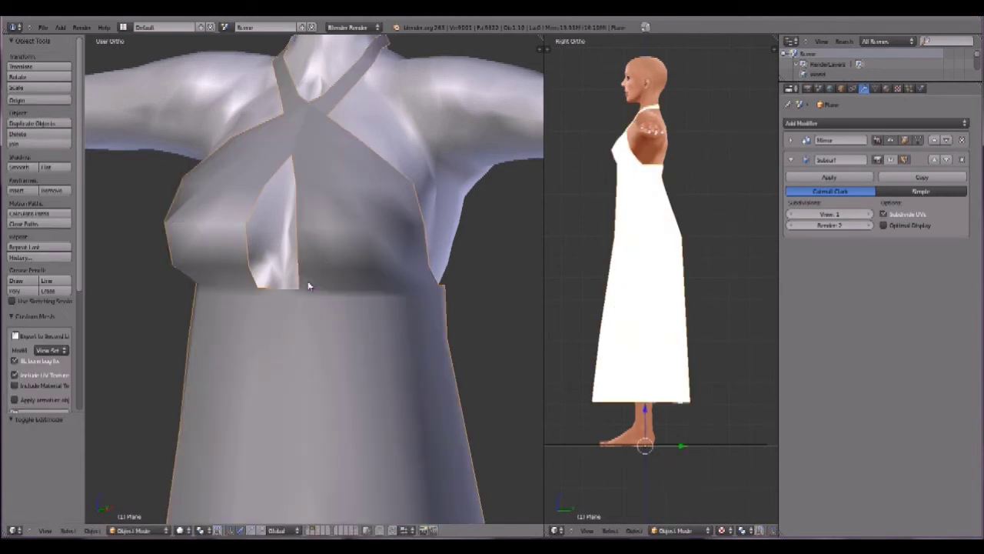
pyautogui.click(898, 160)
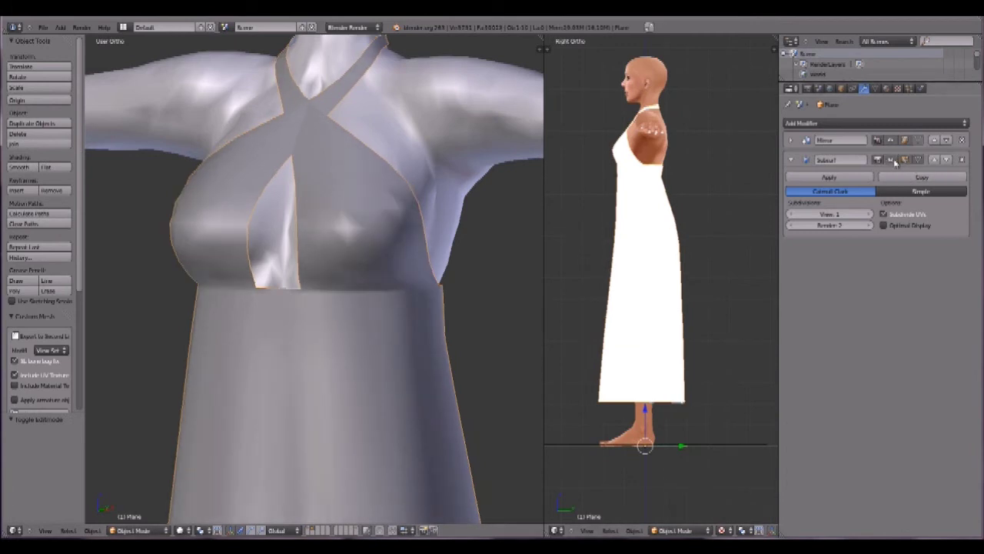
# - Inspect the smoothed dress from the front, sides and back, checking the bust seam and skirt folds
pyautogui.scroll(-2, 238, 346)
pyautogui.moveTo(249, 347); pyautogui.dragTo(327, 351, button='middle')
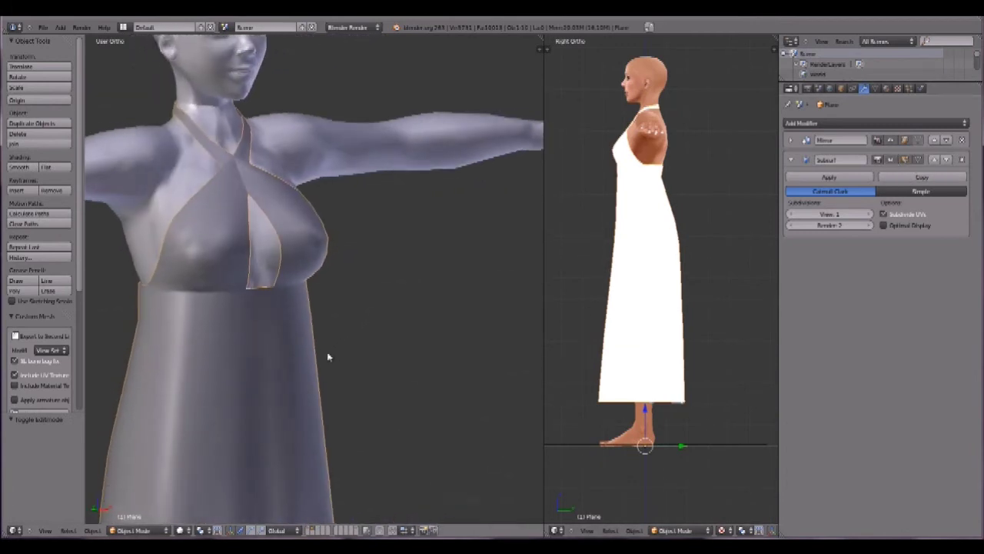
pyautogui.scroll(-3, 327, 352)
pyautogui.moveTo(257, 368); pyautogui.dragTo(167, 372, button='middle')
pyautogui.moveTo(350, 387); pyautogui.dragTo(84, 386, button='middle')
pyautogui.scroll(-2, 259, 377)
pyautogui.keyDown('shift'); pyautogui.moveTo(305, 438); pyautogui.dragTo(284, 285, button='middle'); pyautogui.keyUp('shift')
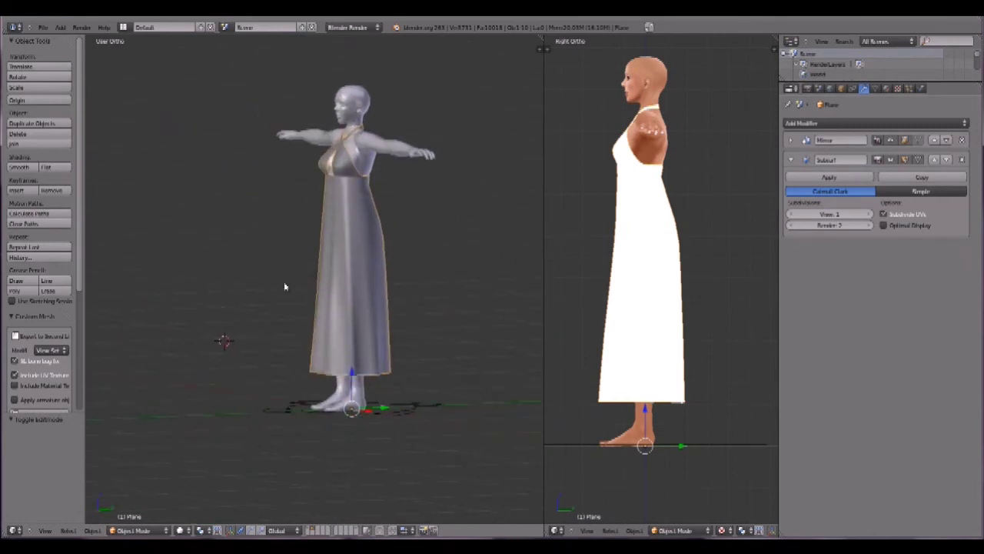
pyautogui.press('KP_1')
pyautogui.scroll(4, 284, 282)
pyautogui.keyDown('shift'); pyautogui.moveTo(286, 212); pyautogui.dragTo(262, 368, button='middle'); pyautogui.keyUp('shift')
pyautogui.scroll(-3, 265, 318)
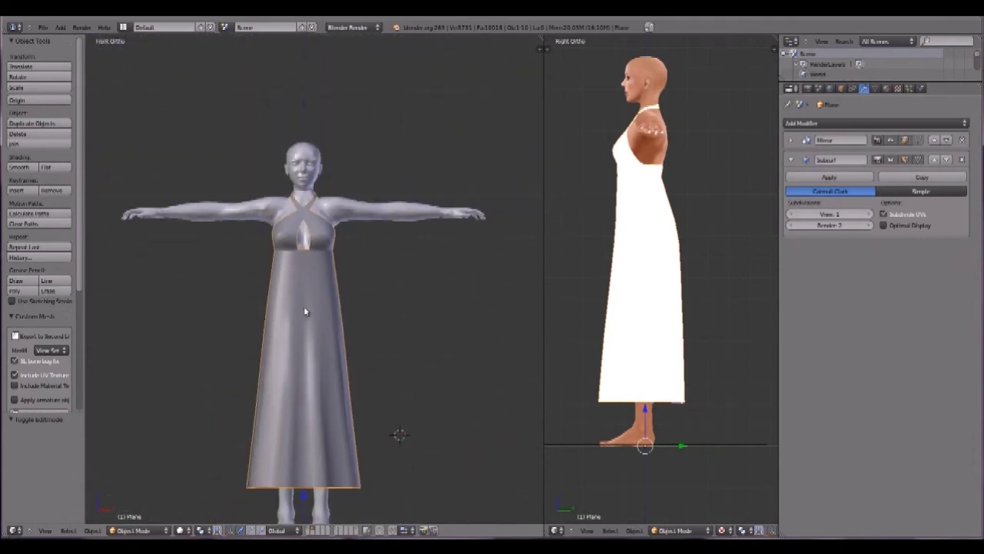
# - Duplicate the dress in place and move the copy to the first lower-row layer of the second layer block
pyautogui.hotkey('shift', 'd')
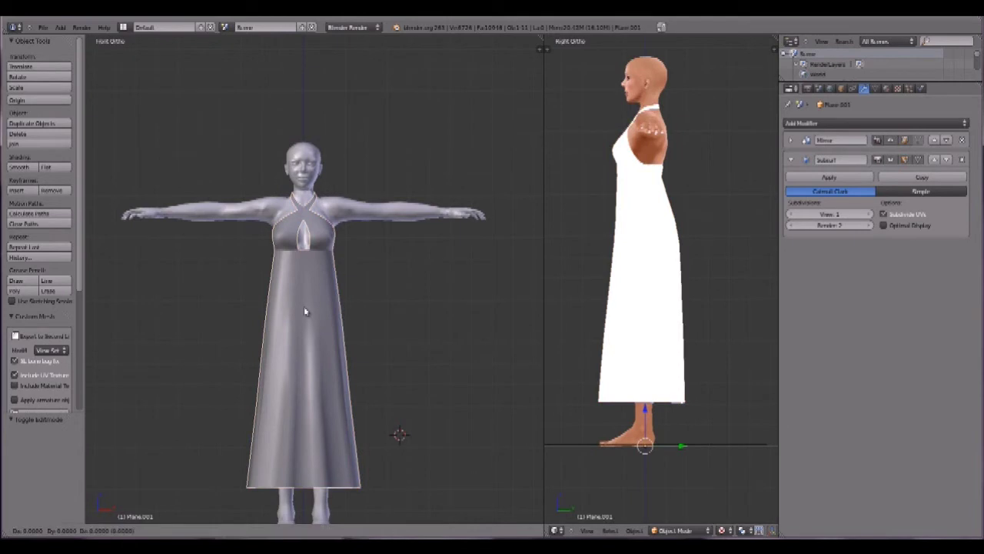
pyautogui.click(305, 311)
pyautogui.press('m')
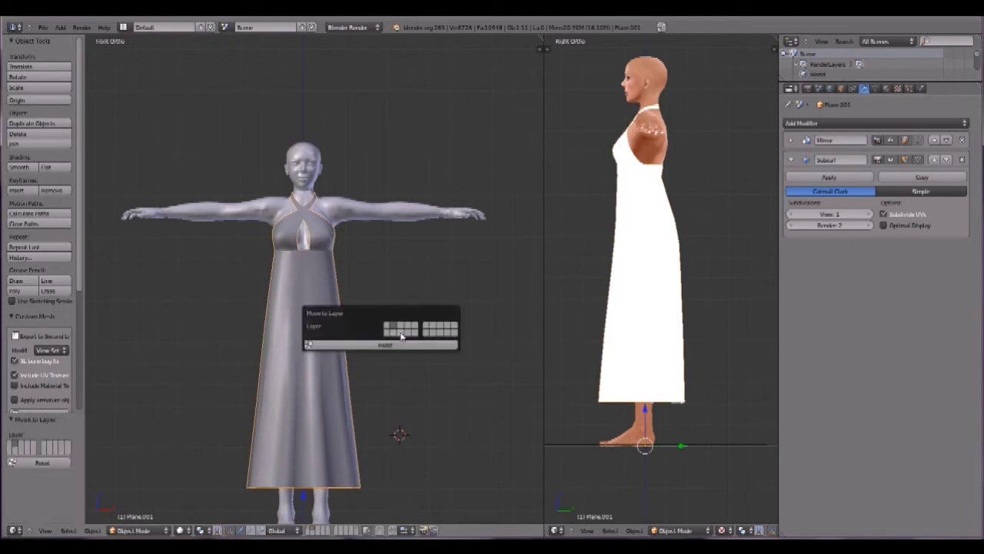
pyautogui.click(427, 336)
pyautogui.scroll(-2, 446, 408)
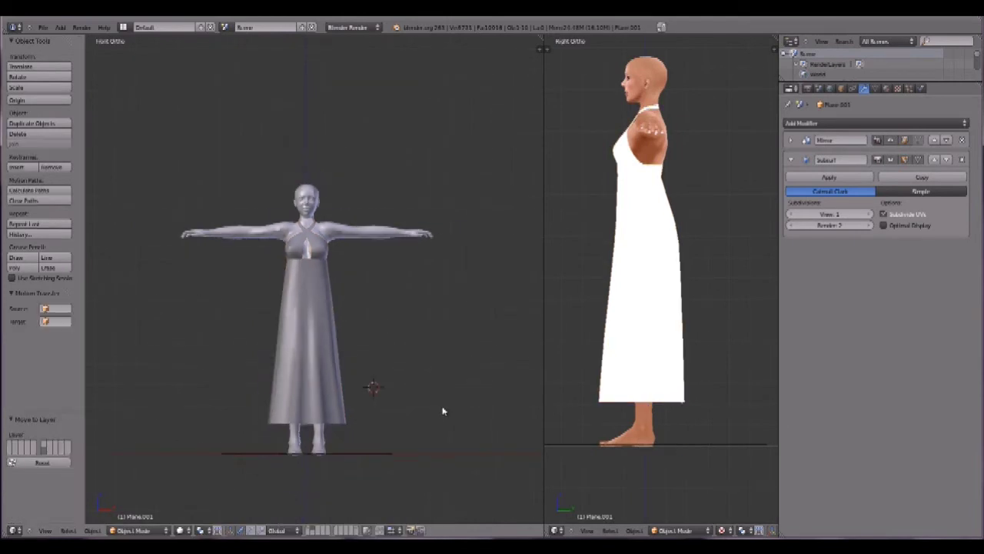
# - Check the backup dress alone on its layer, clear the selection, and bring the character and original dress back into display
pyautogui.click(336, 533)
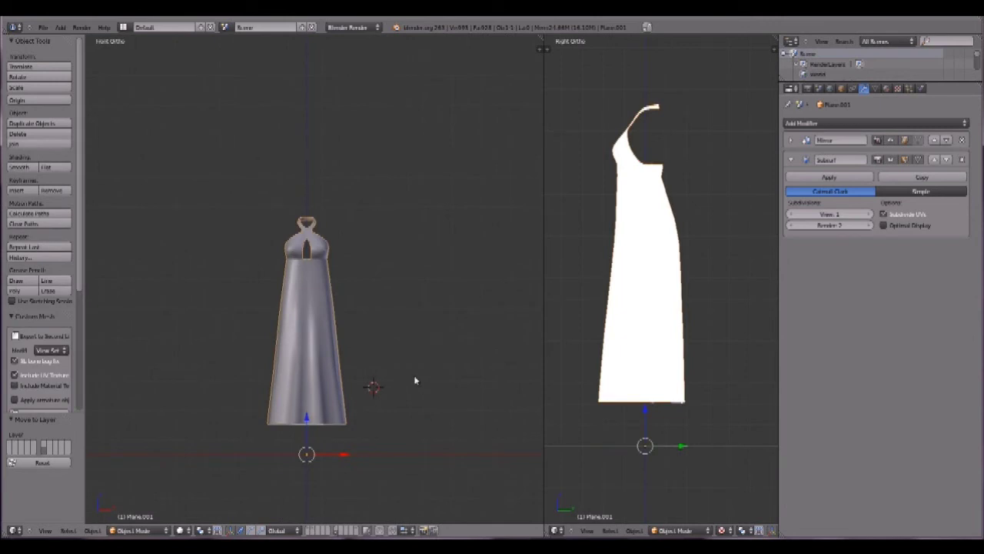
pyautogui.press('a')
pyautogui.moveTo(412, 377); pyautogui.dragTo(313, 454, button='middle')
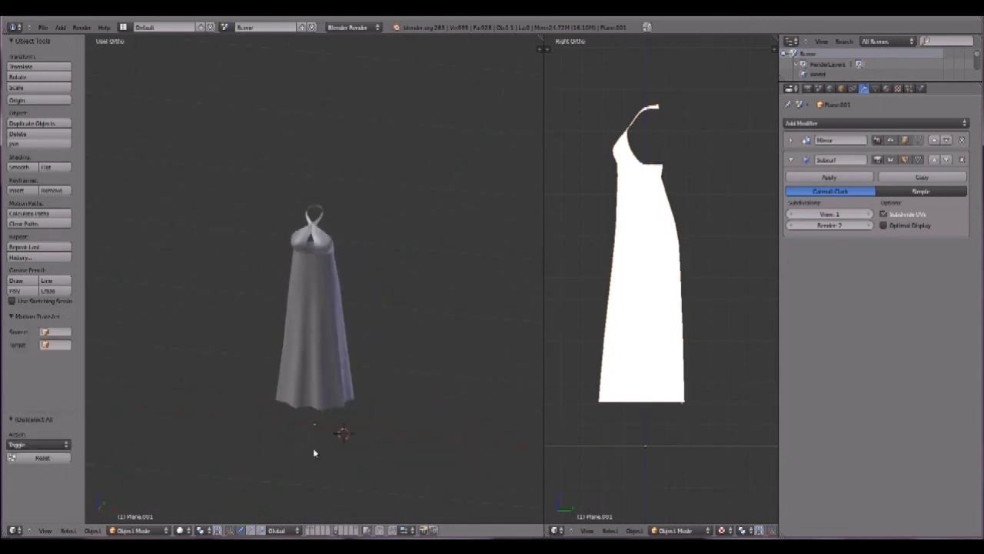
pyautogui.keyDown('shift'); pyautogui.click(316, 532); pyautogui.keyUp('shift')
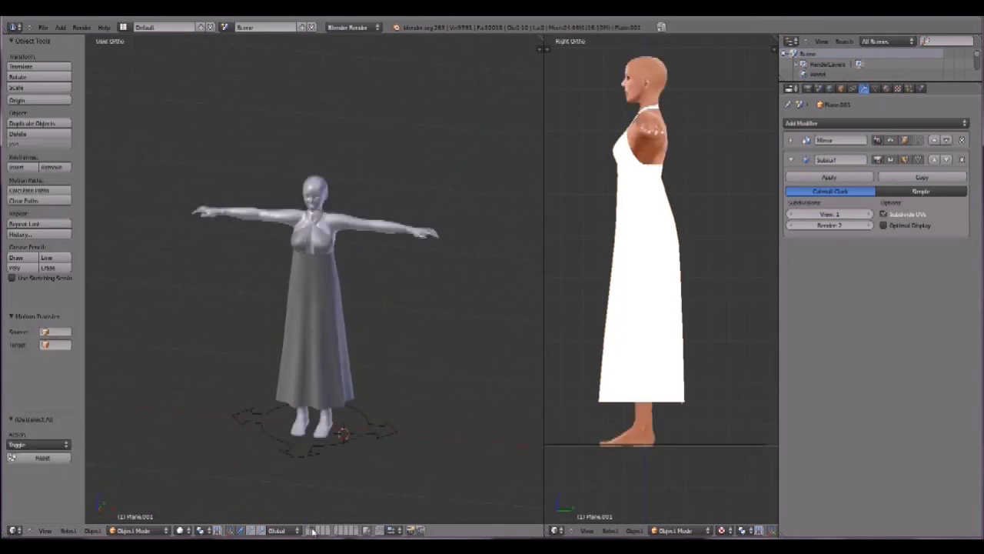
# - Select the original dress on the character and apply its Mirror modifier, keeping Subsurf unapplied
pyautogui.scroll(3, 343, 313)
pyautogui.rightClick(338, 307)
pyautogui.moveTo(323, 282); pyautogui.dragTo(345, 266, button='middle')
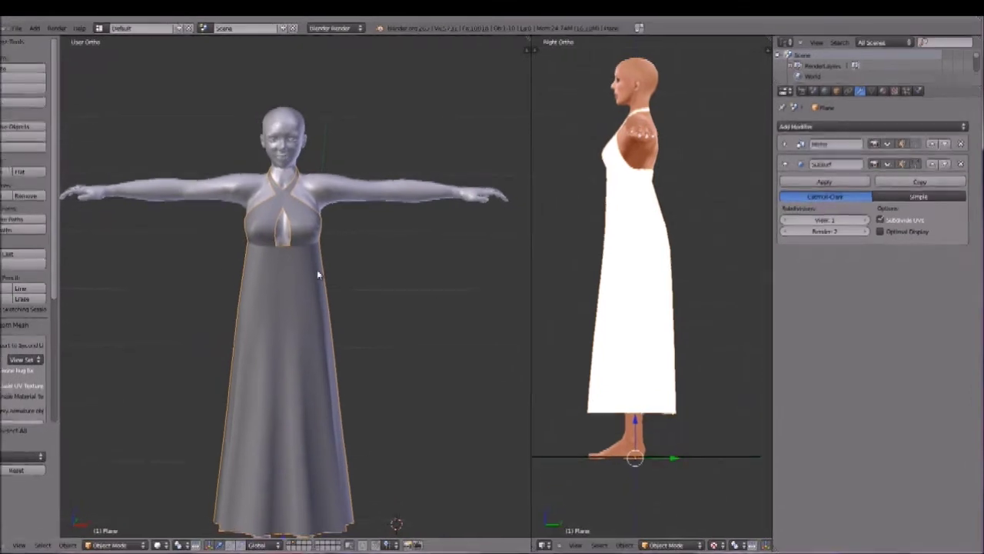
pyautogui.scroll(6, 342, 261)
pyautogui.keyDown('shift'); pyautogui.moveTo(297, 199); pyautogui.dragTo(310, 343, button='middle'); pyautogui.keyUp('shift')
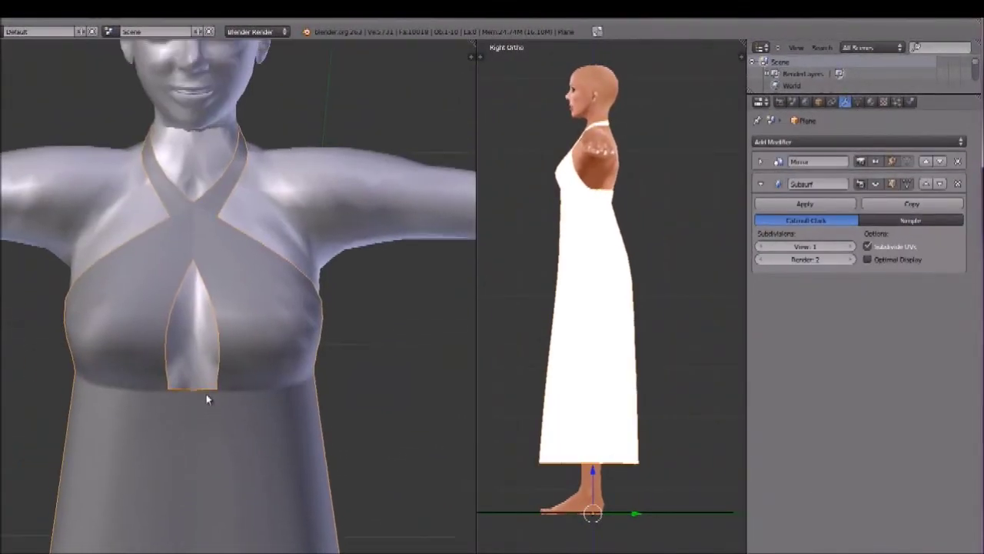
pyautogui.scroll(-2, 206, 398)
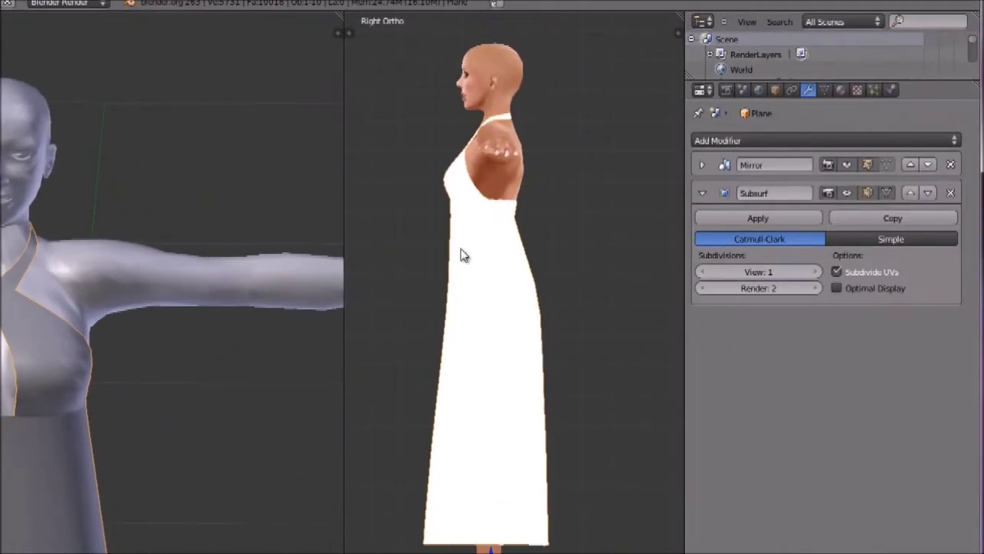
pyautogui.click(702, 193)
pyautogui.click(702, 164)
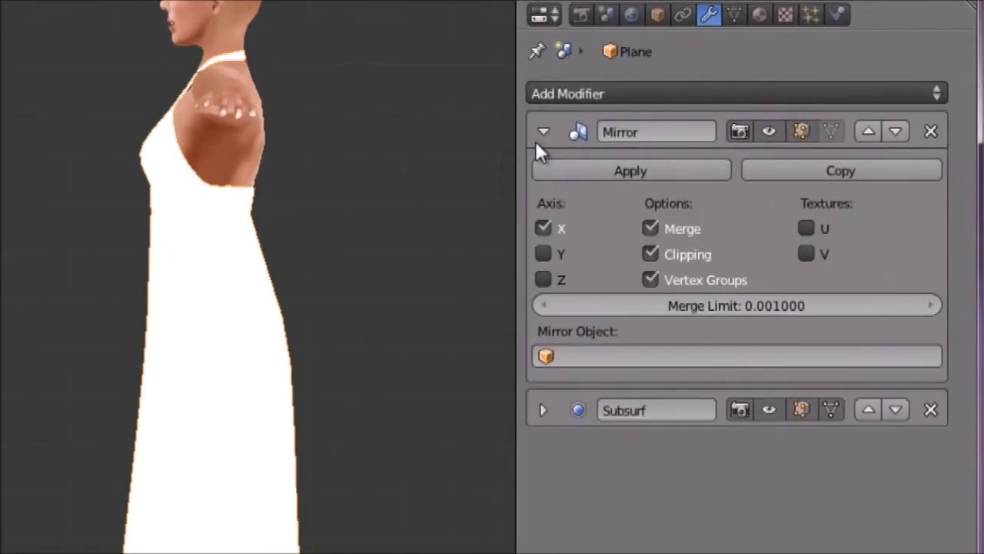
pyautogui.click(556, 165)
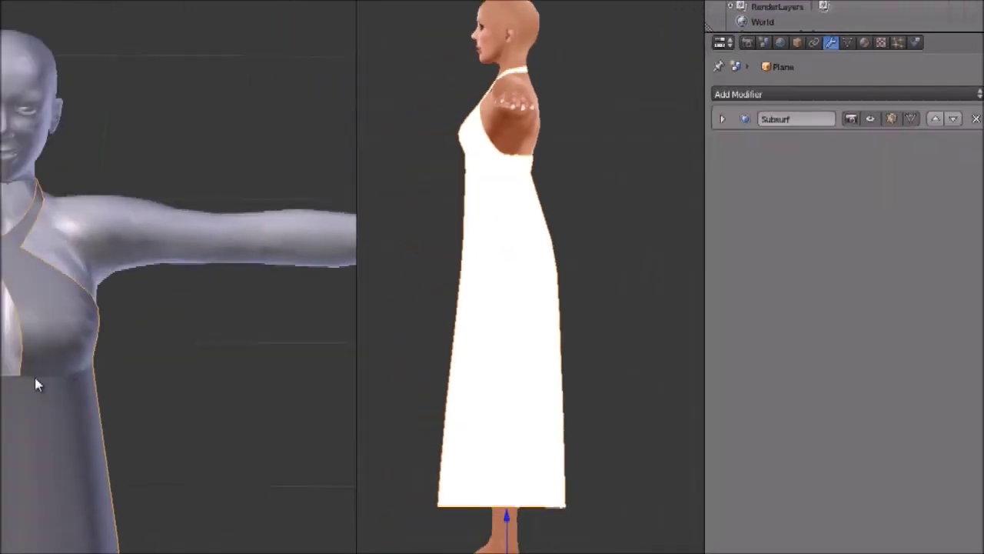
# - In Edit Mode, select a vertex of the underlying strap where the two front straps cross and nudge it
pyautogui.press('Tab')
pyautogui.scroll(5, 288, 250)
pyautogui.moveTo(300, 198); pyautogui.dragTo(198, 183, button='middle')
pyautogui.keyDown('shift'); pyautogui.moveTo(376, 203); pyautogui.dragTo(346, 317, button='middle'); pyautogui.keyUp('shift')
pyautogui.scroll(3, 303, 296)
pyautogui.press('z')
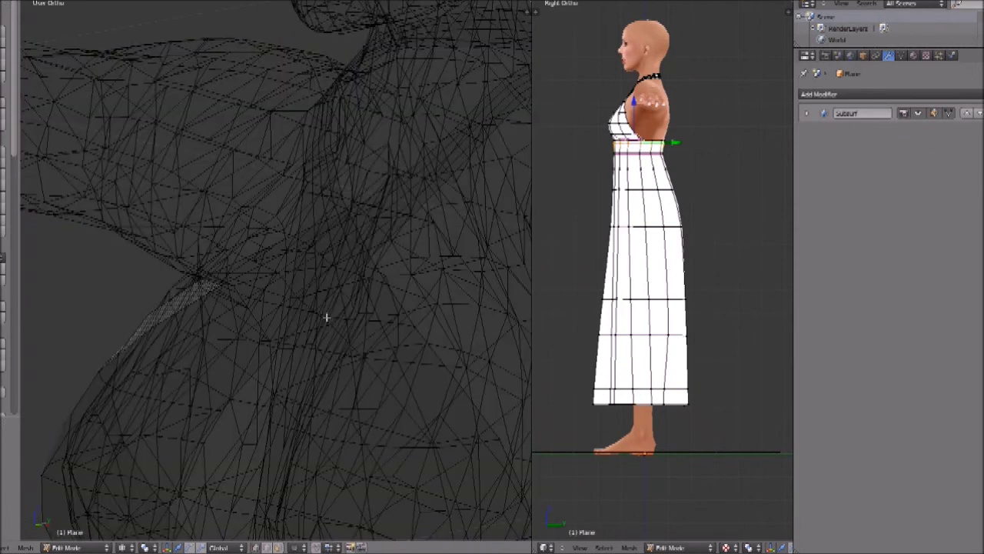
pyautogui.rightClick(312, 310)
pyautogui.press('z')
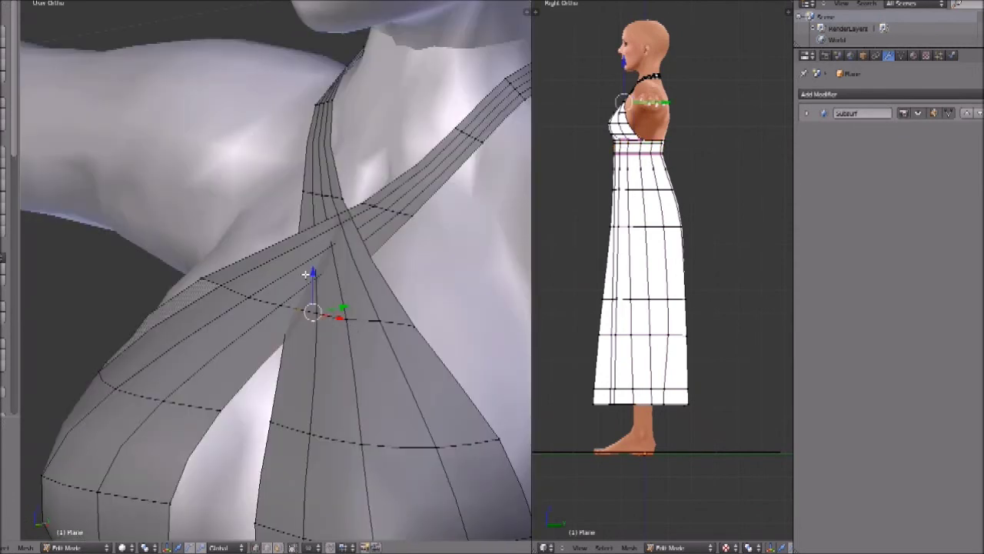
pyautogui.moveTo(313, 273); pyautogui.dragTo(283, 268)
# - Push the underlying strap's vertices just below the crossing back toward the chest along the Y axis
pyautogui.rightClick(274, 304)
pyautogui.moveTo(323, 273); pyautogui.dragTo(340, 276, button='middle')
pyautogui.moveTo(409, 325); pyautogui.dragTo(406, 367, button='middle')
pyautogui.moveTo(433, 336); pyautogui.dragTo(440, 338)
pyautogui.rightClick(400, 324)
pyautogui.press('g')
pyautogui.press('y')
pyautogui.click(440, 329)
# - Move the underlying strap's vertices just above the crossing back along Y so they sit behind the outer strap
pyautogui.moveTo(451, 264); pyautogui.dragTo(476, 273, button='middle')
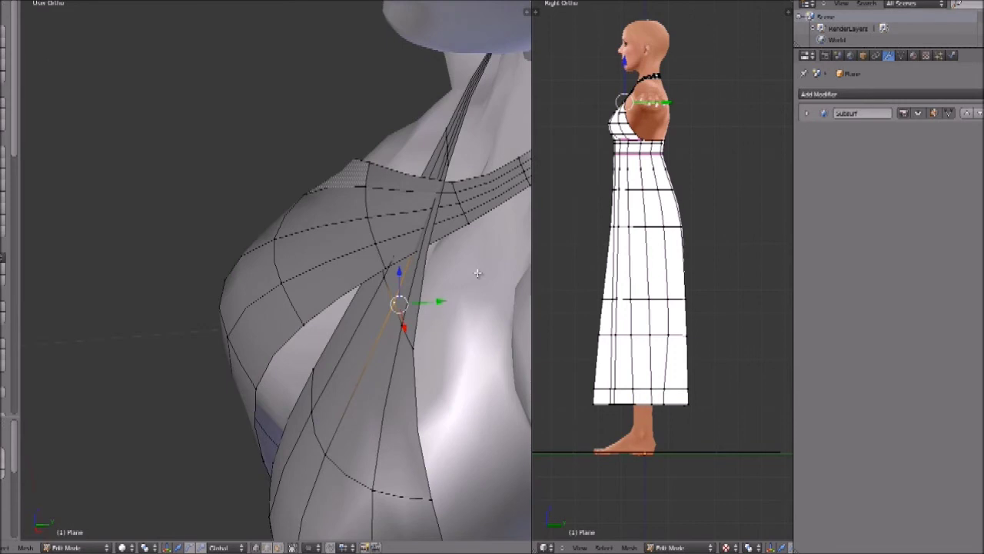
pyautogui.rightClick(452, 164)
pyautogui.press('g')
pyautogui.press('y')
pyautogui.click(489, 154)
pyautogui.rightClick(453, 155)
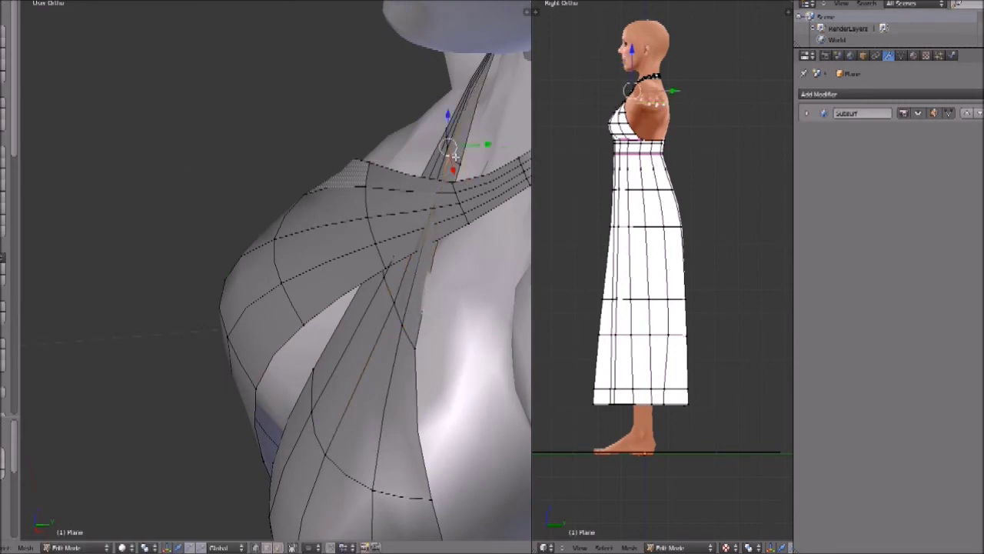
pyautogui.press('g')
pyautogui.press('y')
pyautogui.click(498, 144)
pyautogui.rightClick(450, 146)
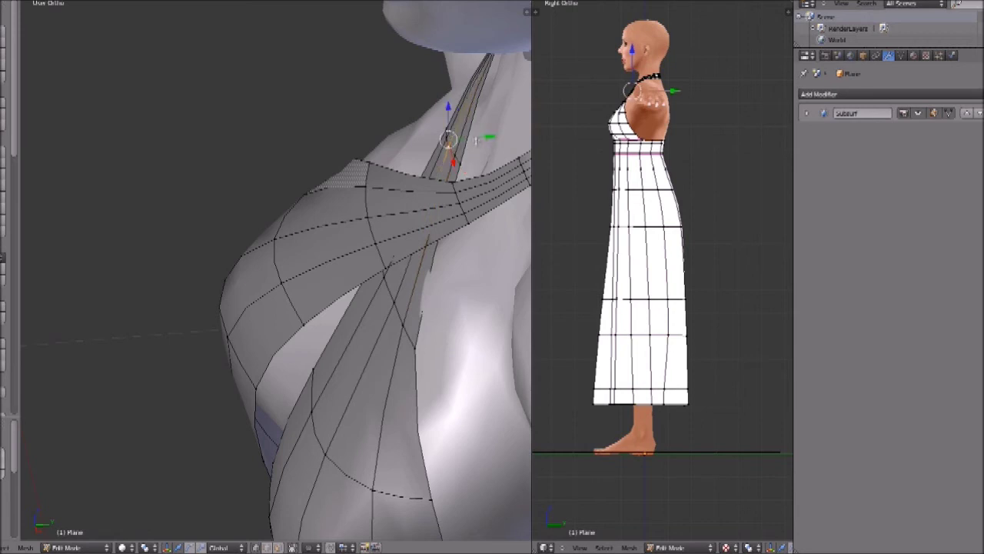
pyautogui.press('g')
pyautogui.press('y')
pyautogui.click(497, 136)
# - Move the vertex on the underlying strap's outer edge below the crossing along the Y axis
pyautogui.moveTo(457, 257); pyautogui.dragTo(503, 236, button='middle')
pyautogui.rightClick(400, 326)
pyautogui.moveTo(414, 338); pyautogui.dragTo(446, 333, button='middle')
pyautogui.press('g')
pyautogui.press('y')
pyautogui.click(445, 333)
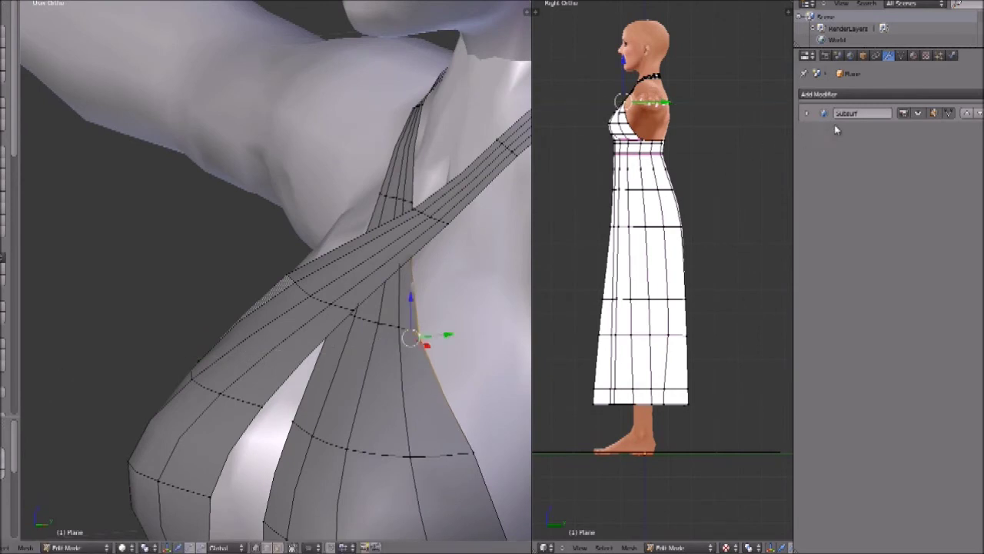
# - Expand the Subsurf modifier's settings and turn off its viewport display to expose the unsmoothed strap crossing
pyautogui.click(807, 113)
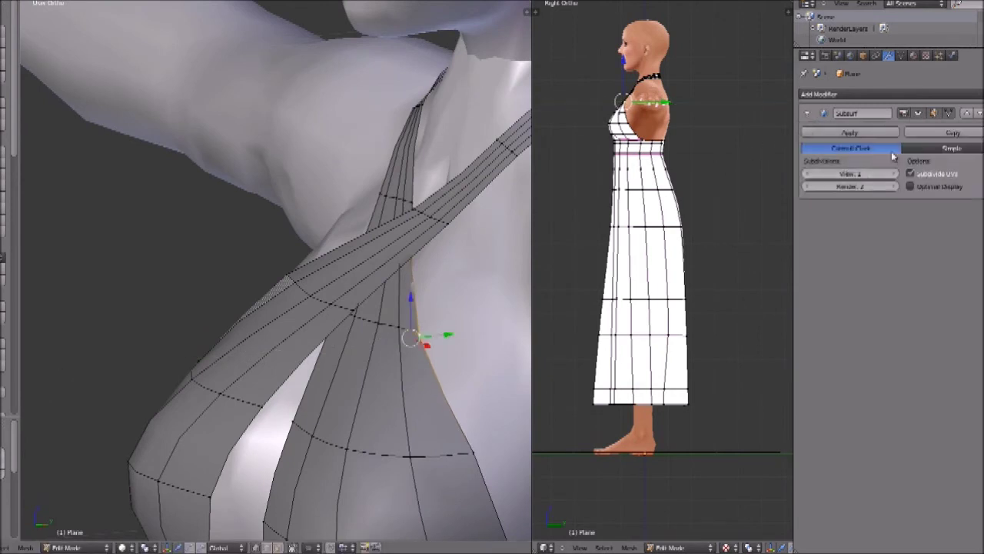
pyautogui.click(920, 113)
pyautogui.moveTo(434, 328)
pyautogui.mouseDown(button='middle')
pyautogui.moveTo(499, 340)
pyautogui.moveTo(432, 319)
pyautogui.mouseUp(button='middle')
pyautogui.moveTo(375, 260); pyautogui.dragTo(375, 258)
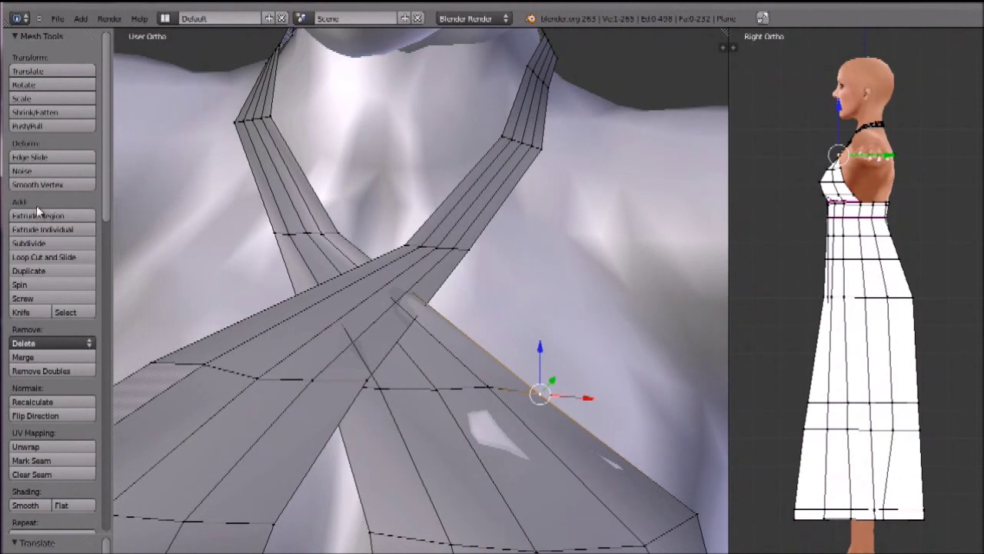
# - Try a loop cut across the outer strap at the crossing, and undo it
pyautogui.click(49, 256)
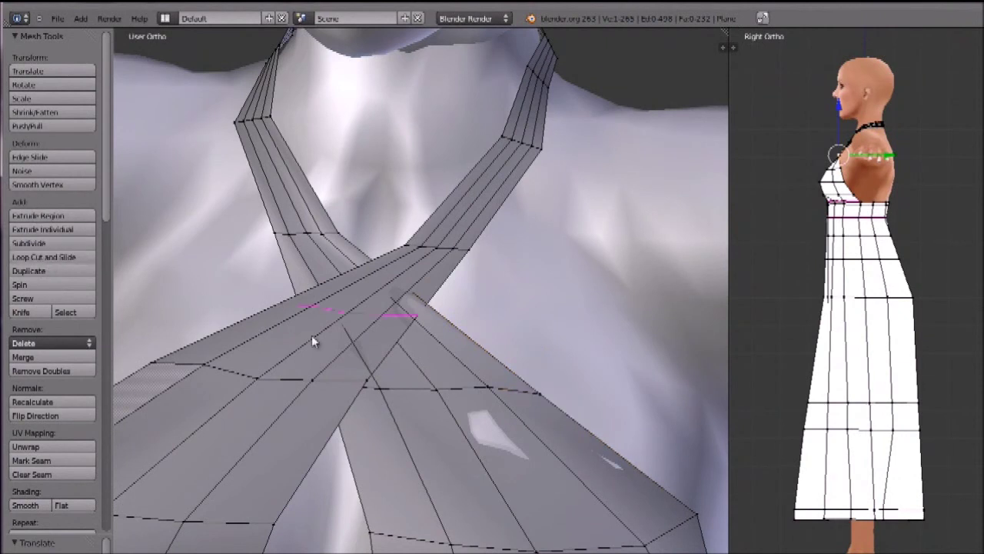
pyautogui.click(359, 342)
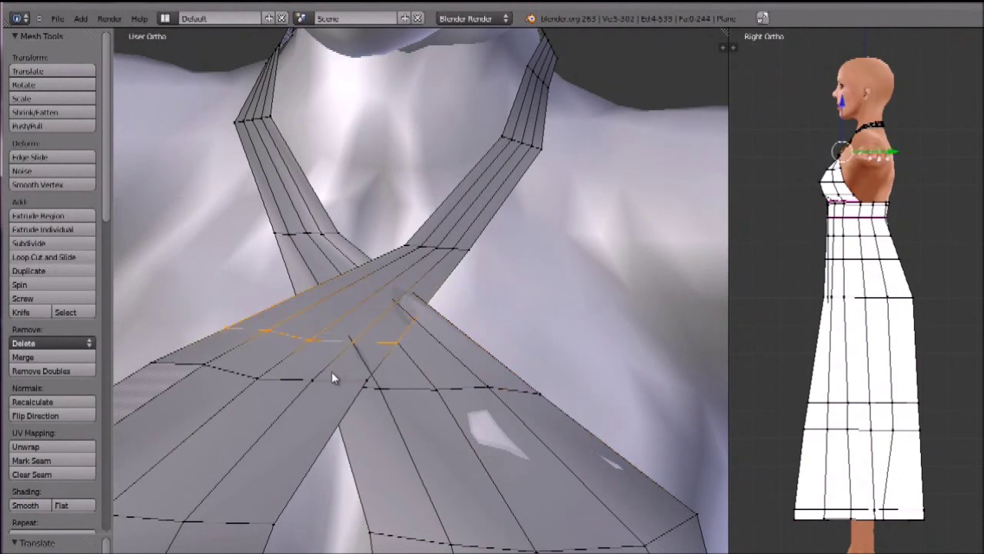
pyautogui.click(365, 343)
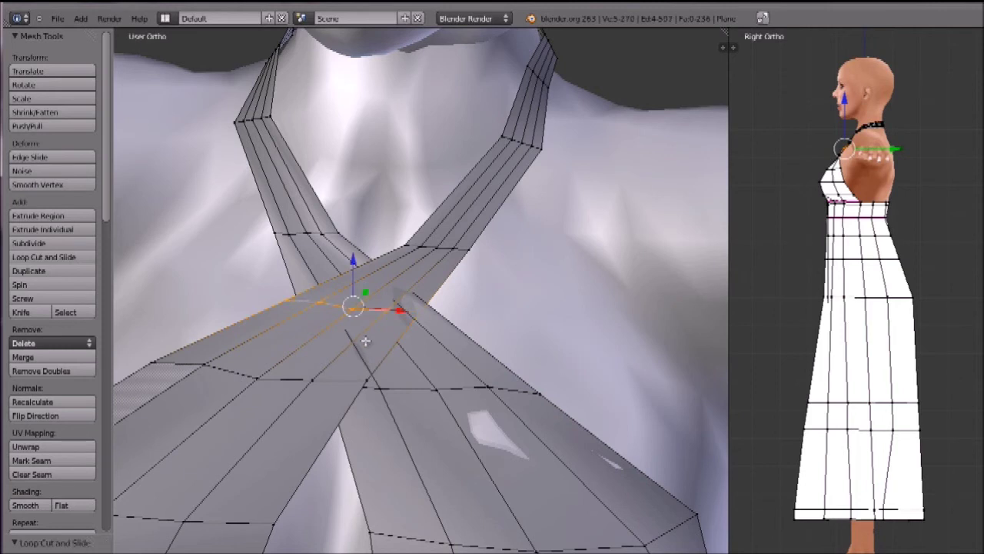
pyautogui.hotkey('ctrl', 'z')
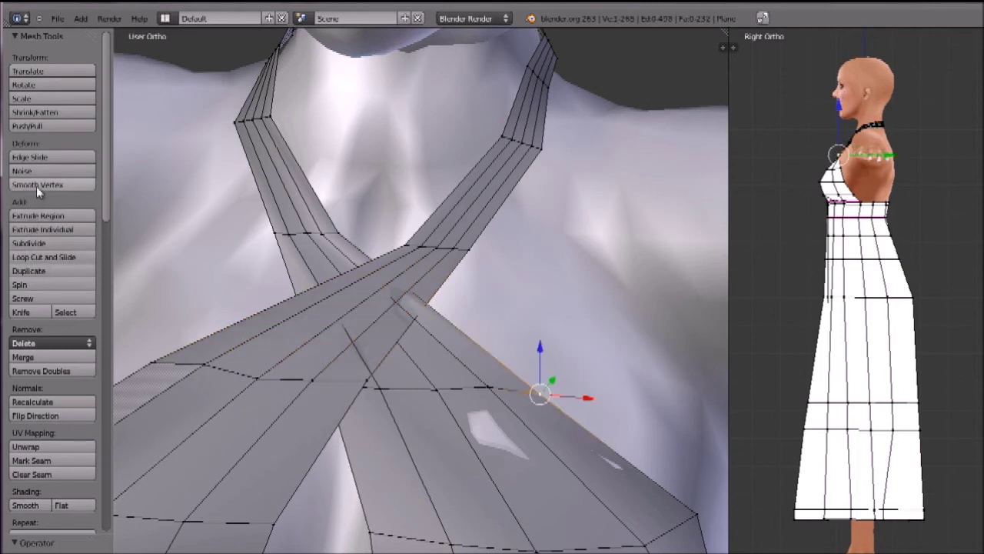
# - Add a loop cut across the underlying strap where it passes beneath the outer strap
pyautogui.click(48, 256)
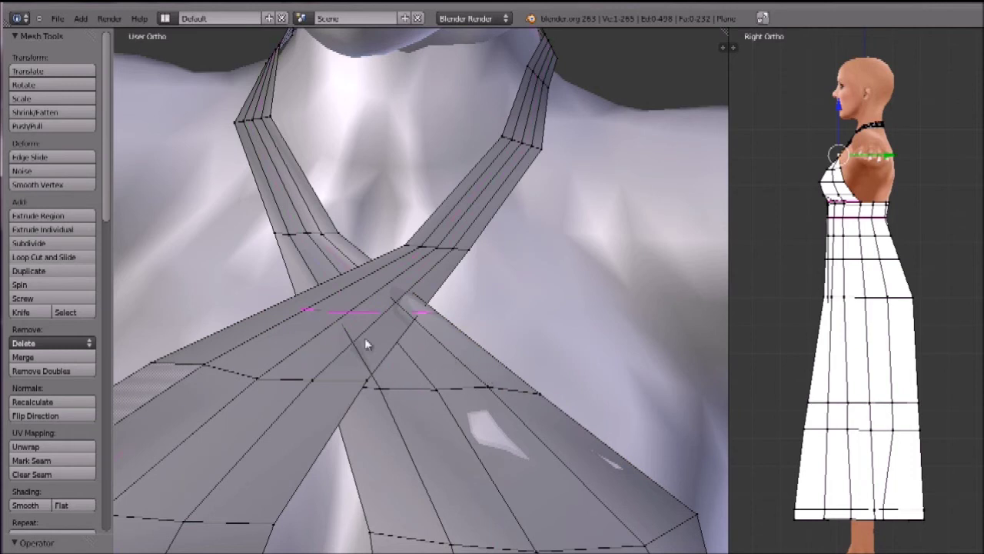
pyautogui.click(304, 247)
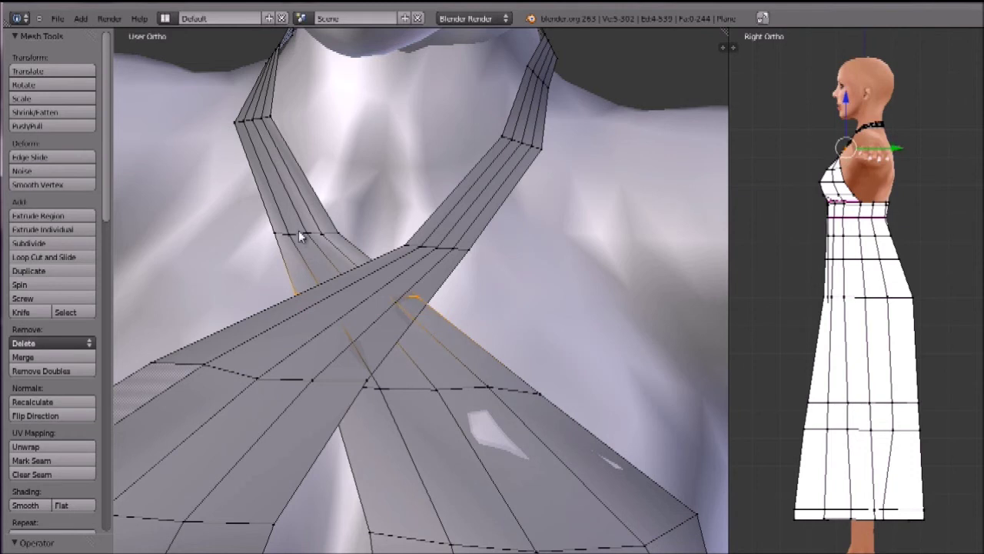
pyautogui.click(298, 235)
# - Push the underlying strap's new loop vertices and the edge vertex below them back along Y, behind the outer strap
pyautogui.rightClick(385, 291)
pyautogui.moveTo(389, 252); pyautogui.dragTo(423, 268)
pyautogui.rightClick(431, 296)
pyautogui.scroll(-5, 397, 318)
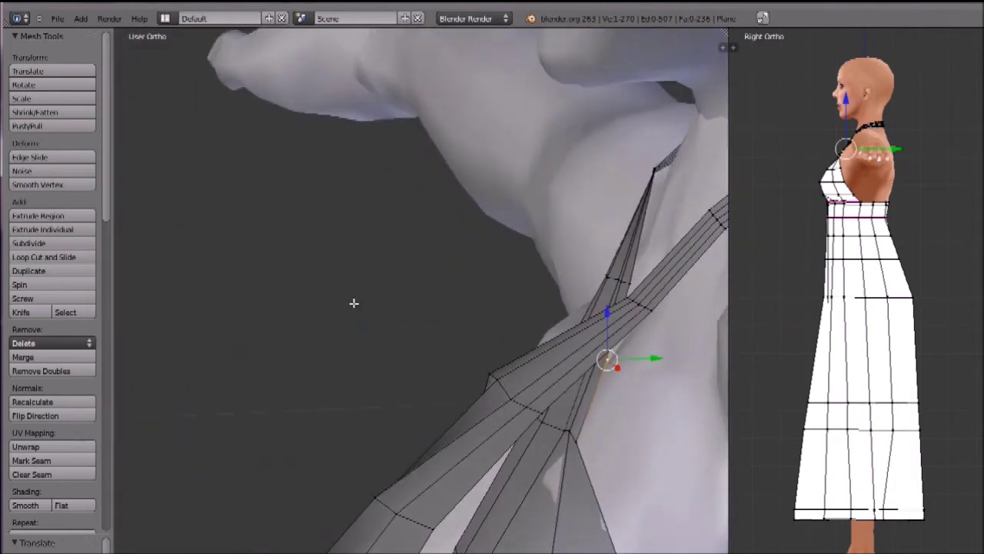
pyautogui.rightClick(564, 448)
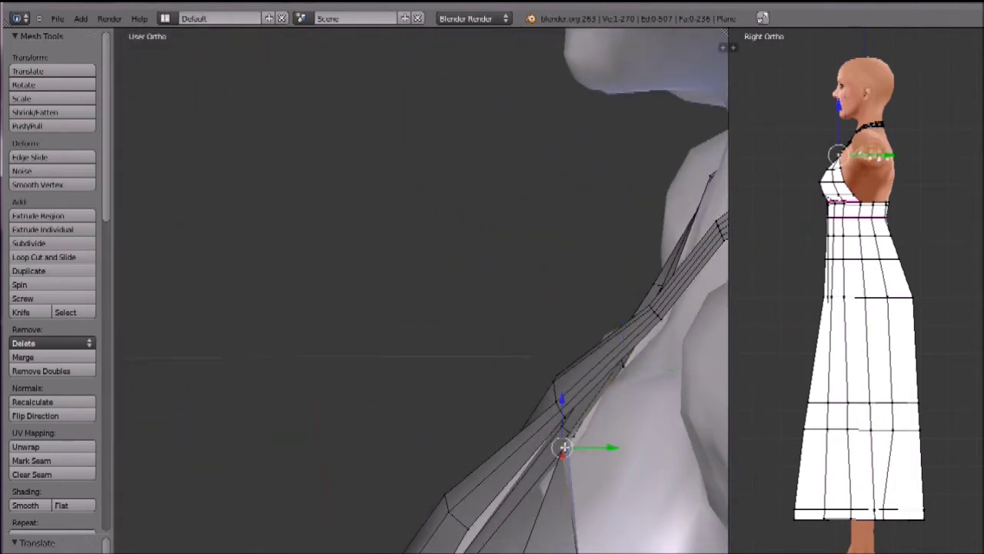
pyautogui.moveTo(615, 449); pyautogui.dragTo(633, 454)
pyautogui.moveTo(619, 459); pyautogui.dragTo(595, 455, button='middle')
# - Pull the outer strap's lower-edge vertices at the crossing forward along Y, clear of the underlying strap
pyautogui.rightClick(638, 363)
pyautogui.moveTo(661, 362); pyautogui.dragTo(661, 361)
pyautogui.rightClick(660, 322)
pyautogui.moveTo(713, 325); pyautogui.dragTo(689, 319)
pyautogui.moveTo(688, 319); pyautogui.dragTo(677, 311, button='middle')
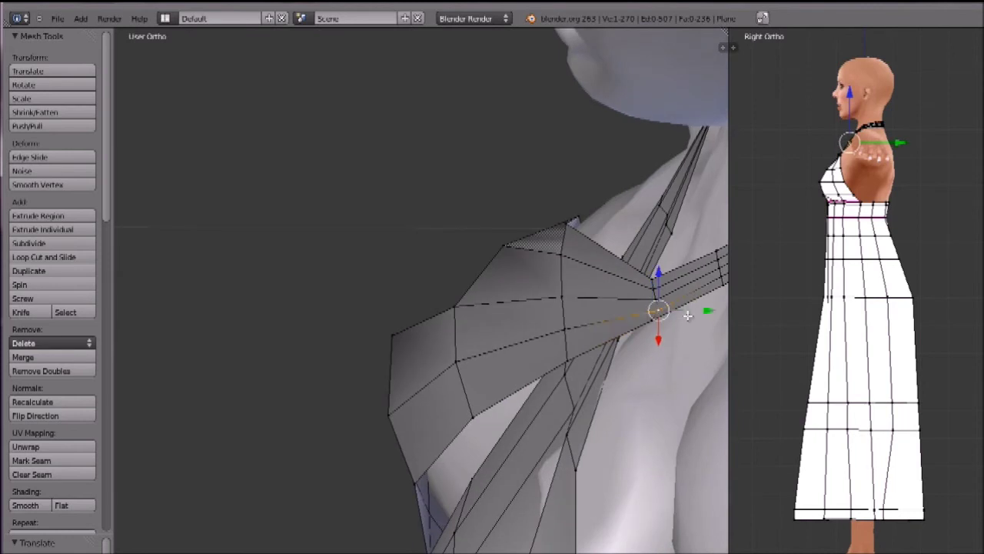
pyautogui.moveTo(709, 312); pyautogui.dragTo(696, 301)
pyautogui.rightClick(659, 297)
# - Move an inner vertex of the underlying strap back along Y and adjust a vertex lower on its edge
pyautogui.moveTo(614, 347); pyautogui.dragTo(641, 333, button='middle')
pyautogui.rightClick(559, 396)
pyautogui.moveTo(602, 390); pyautogui.dragTo(613, 400)
pyautogui.moveTo(614, 403); pyautogui.dragTo(581, 383, button='middle')
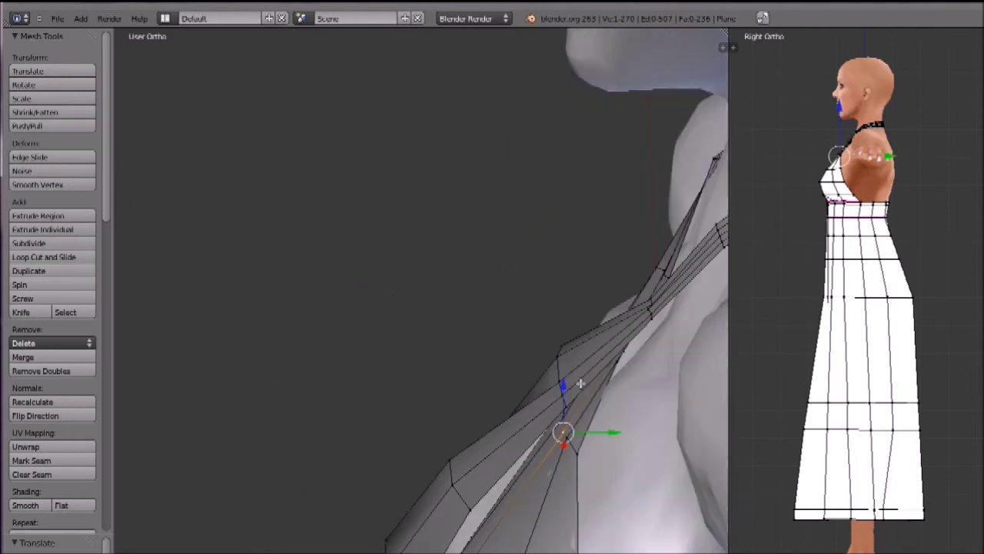
pyautogui.rightClick(845, 168)
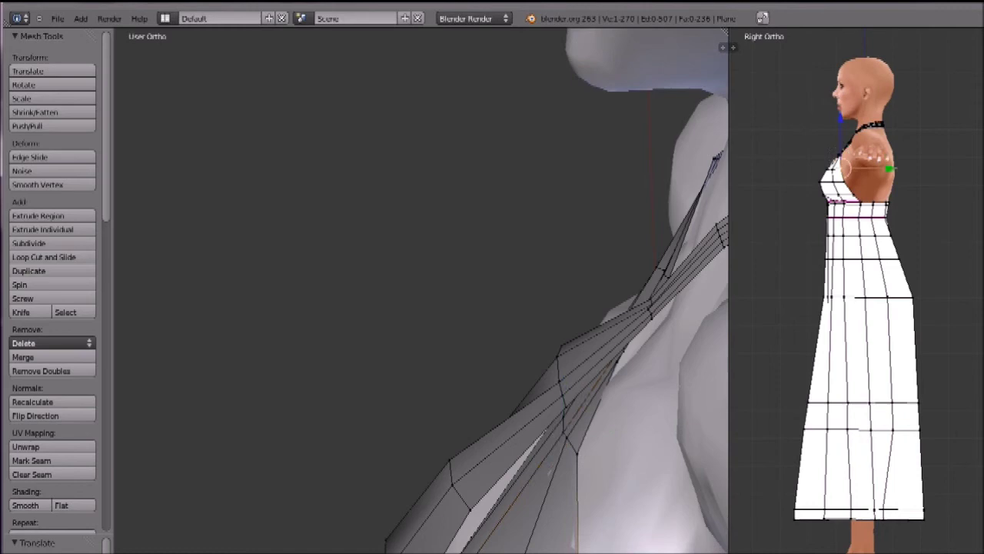
pyautogui.moveTo(615, 553); pyautogui.dragTo(610, 553)
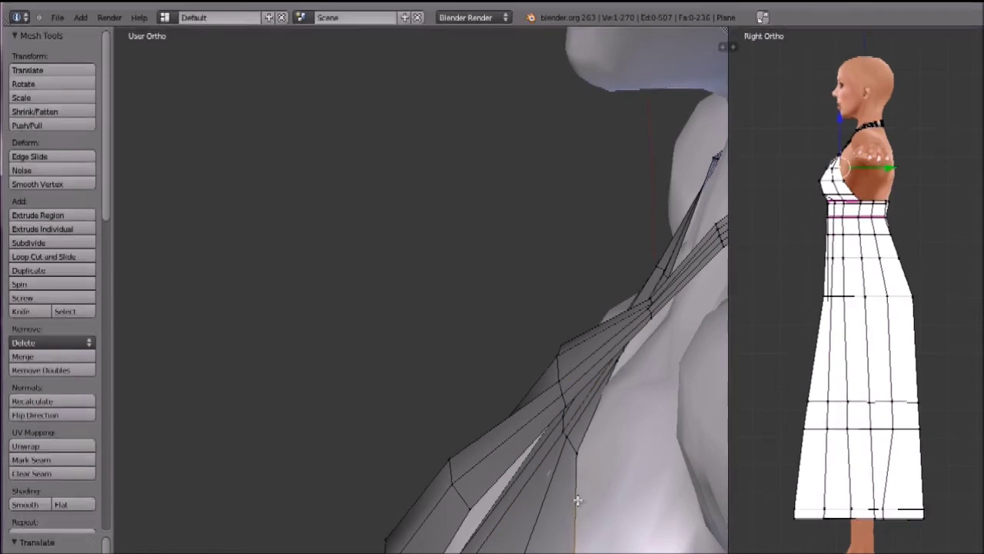
# - Move the underlying strap's vertex just below the crossing slightly forward along Y, and clear the selection
pyautogui.rightClick(556, 387)
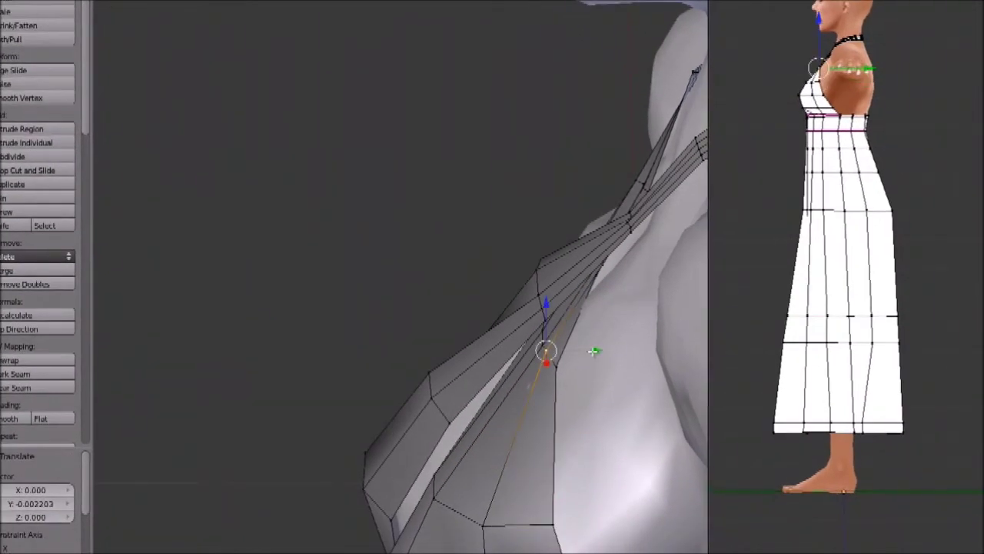
pyautogui.moveTo(593, 351); pyautogui.dragTo(585, 346)
pyautogui.rightClick(546, 340)
pyautogui.moveTo(584, 345); pyautogui.dragTo(591, 396, button='middle')
pyautogui.press('a')
# - Fine-tune the underlying strap's outer edge at the crossing by shifting its vertex slightly forward along Y
pyautogui.rightClick(574, 315)
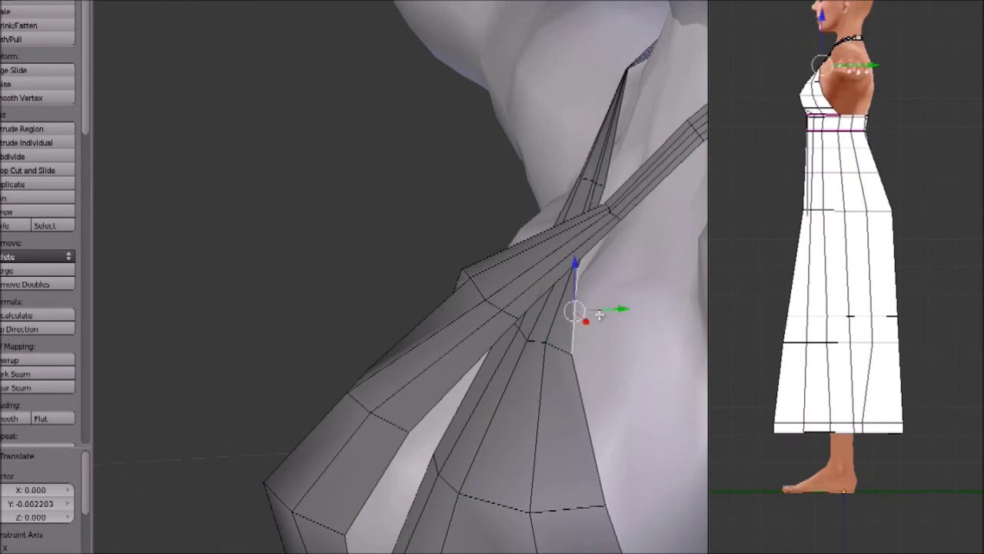
pyautogui.moveTo(620, 310); pyautogui.dragTo(614, 312)
pyautogui.moveTo(532, 316); pyautogui.dragTo(655, 312, button='middle')
pyautogui.moveTo(377, 302); pyautogui.dragTo(300, 304, button='middle')
pyautogui.moveTo(598, 179); pyautogui.dragTo(594, 179)
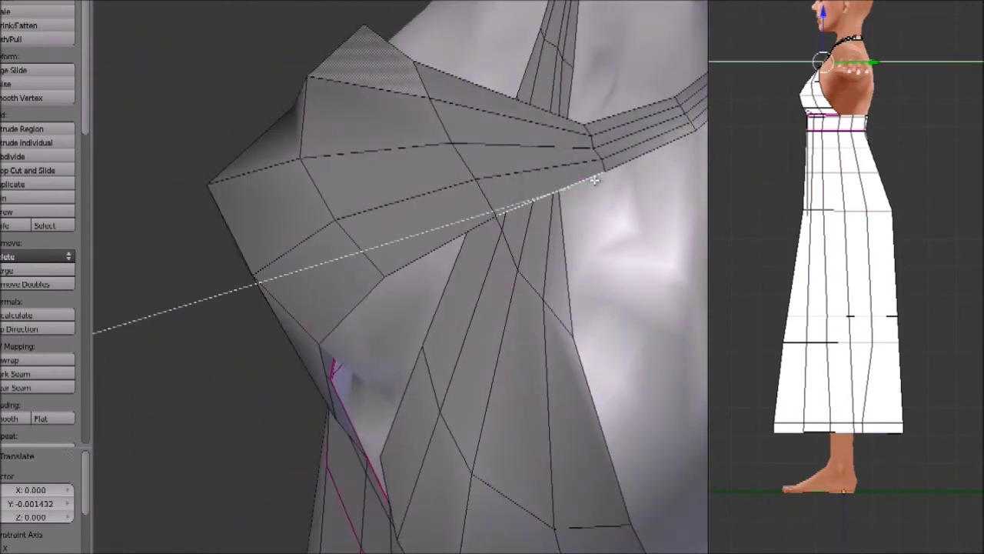
pyautogui.click(594, 179)
# - Leave Edit Mode, turn the Subsurf display back on, and inspect the smoothed halter straps and bodice from front and back
pyautogui.moveTo(496, 270); pyautogui.dragTo(501, 299, button='middle')
pyautogui.press('Tab')
pyautogui.scroll(-5, 430, 225)
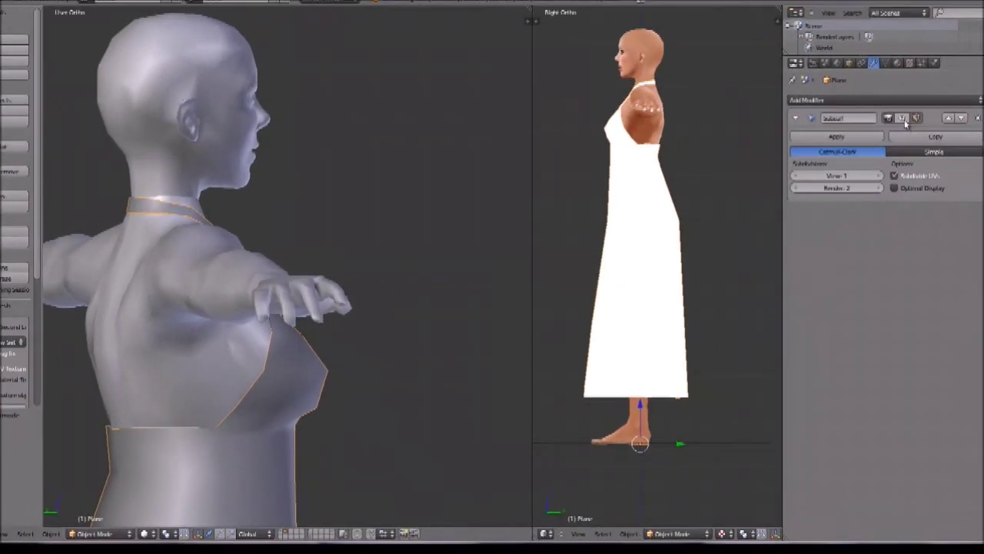
pyautogui.scroll(-3, 334, 282)
pyautogui.moveTo(334, 281); pyautogui.dragTo(127, 351, button='middle')
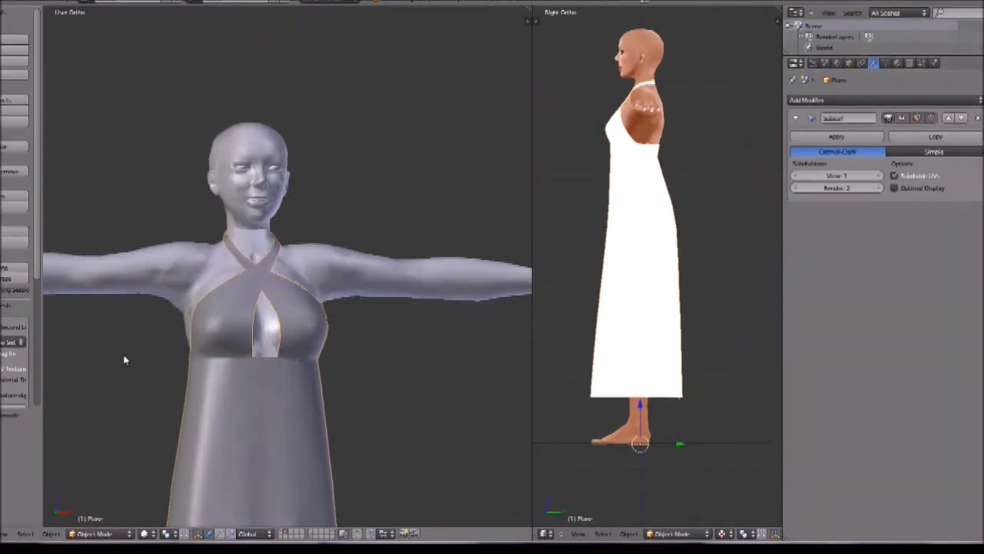
pyautogui.scroll(2, 117, 376)
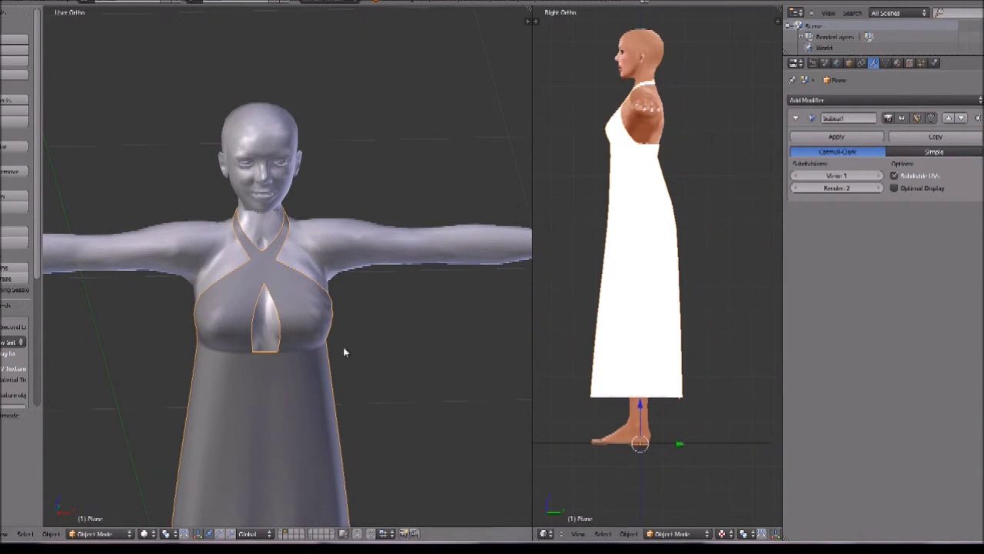
pyautogui.scroll(5, 344, 351)
pyautogui.keyDown('shift'); pyautogui.moveTo(336, 415); pyautogui.dragTo(127, 272, button='middle'); pyautogui.keyUp('shift')
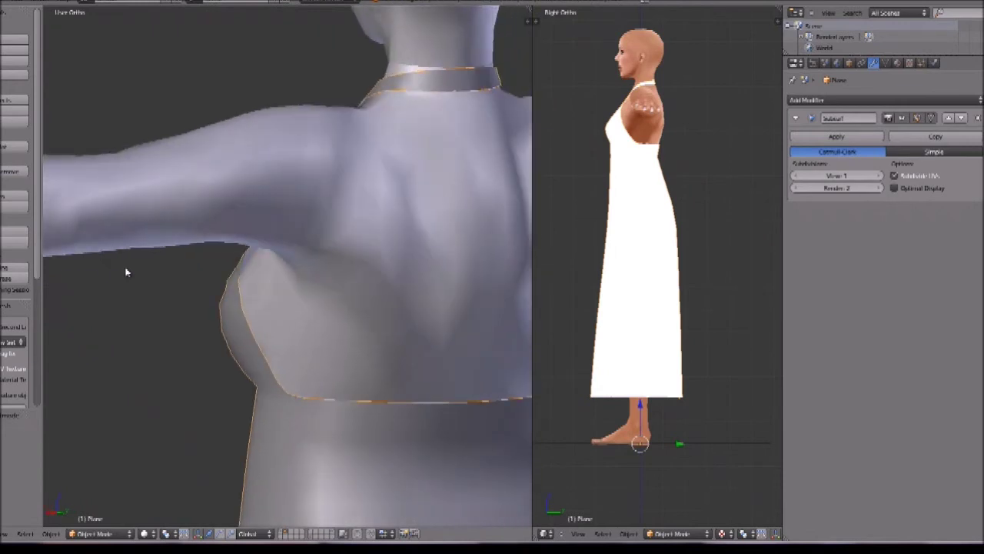
# - Select the dress and apply its rotation and scale to the object data
pyautogui.scroll(-4, 332, 259)
pyautogui.moveTo(331, 259); pyautogui.dragTo(455, 355, button='middle')
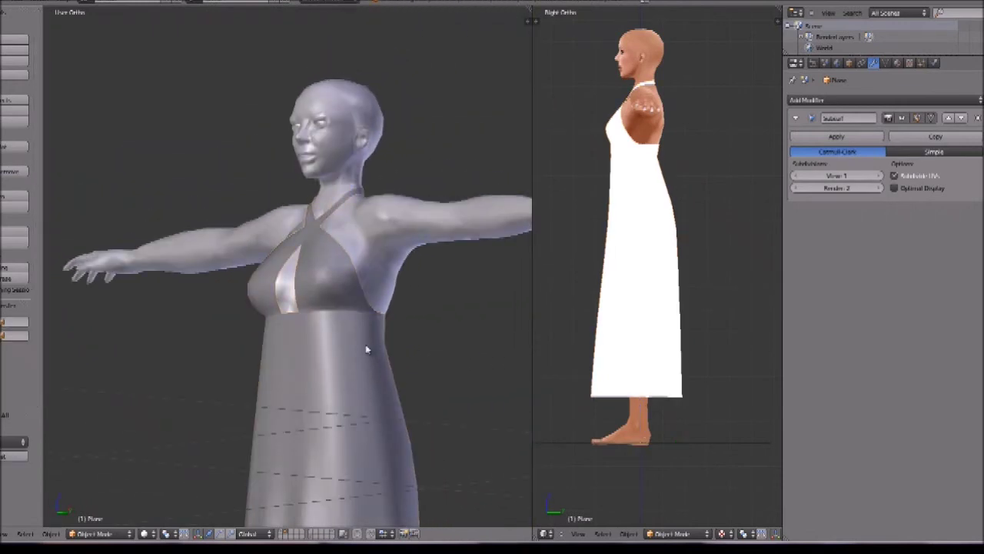
pyautogui.moveTo(335, 367); pyautogui.dragTo(343, 321, button='middle')
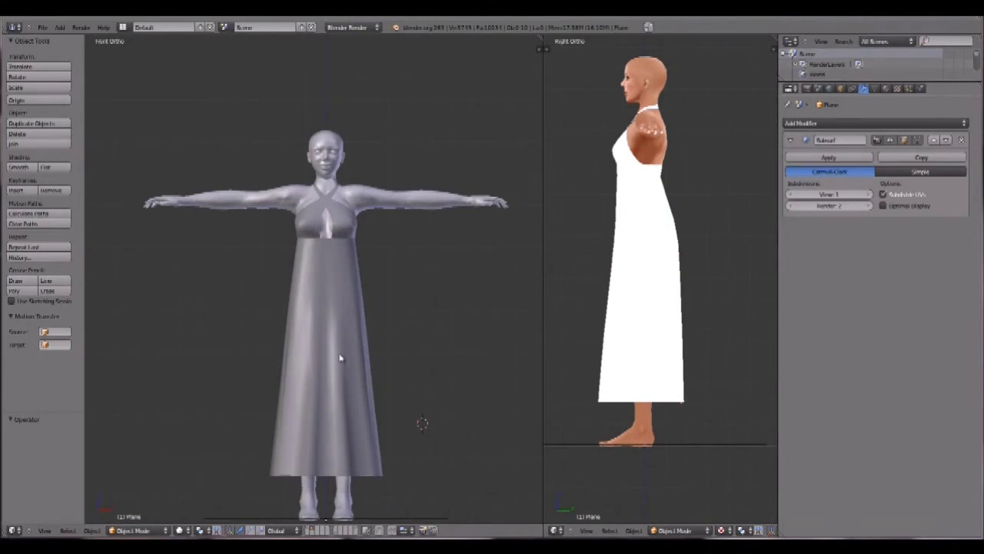
pyautogui.rightClick(338, 352)
pyautogui.moveTo(331, 304); pyautogui.dragTo(358, 336, button='middle')
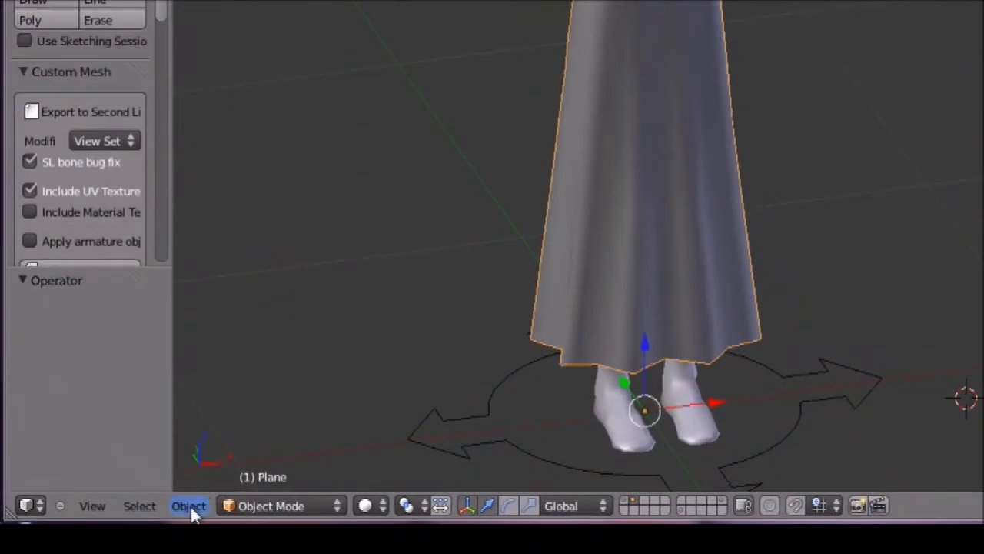
pyautogui.click(187, 508)
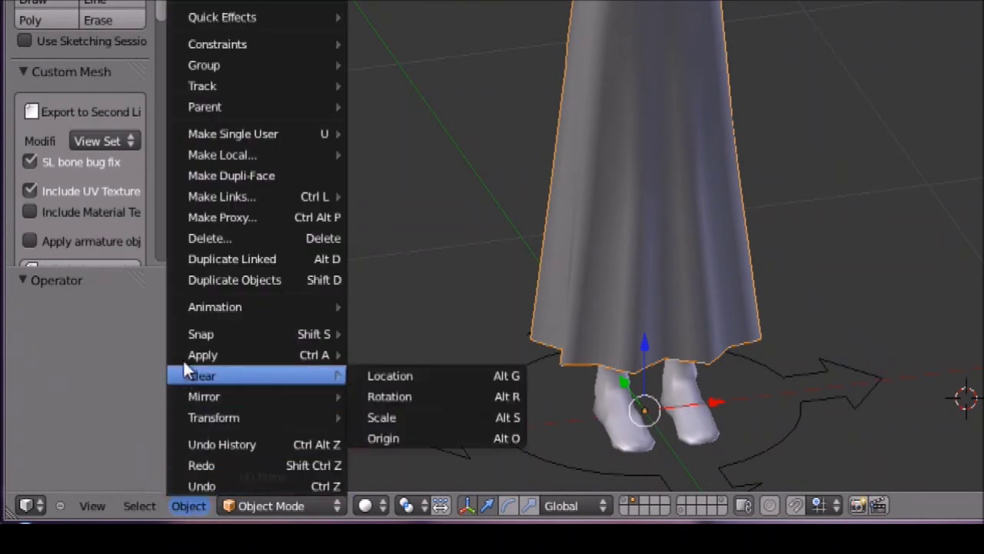
pyautogui.moveTo(183, 360)
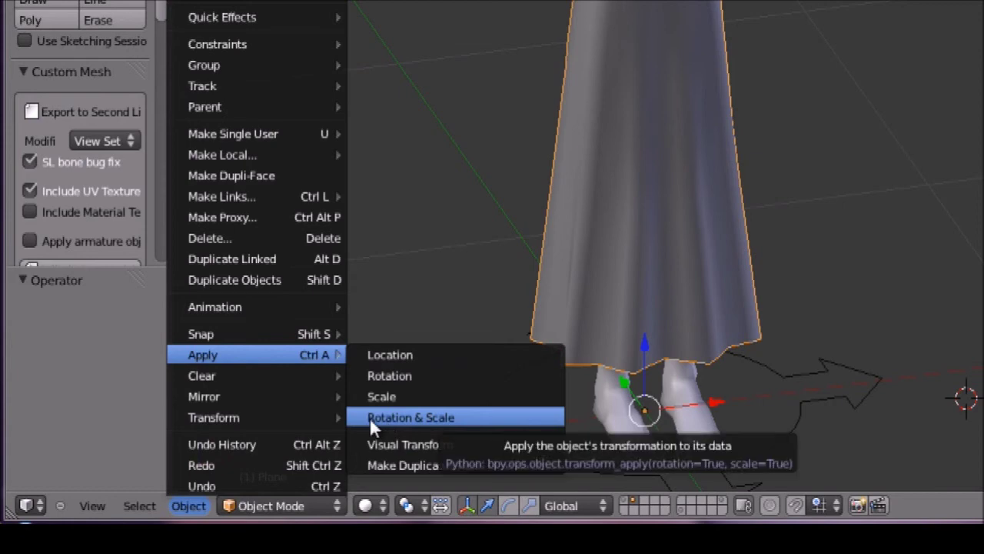
pyautogui.click(431, 419)
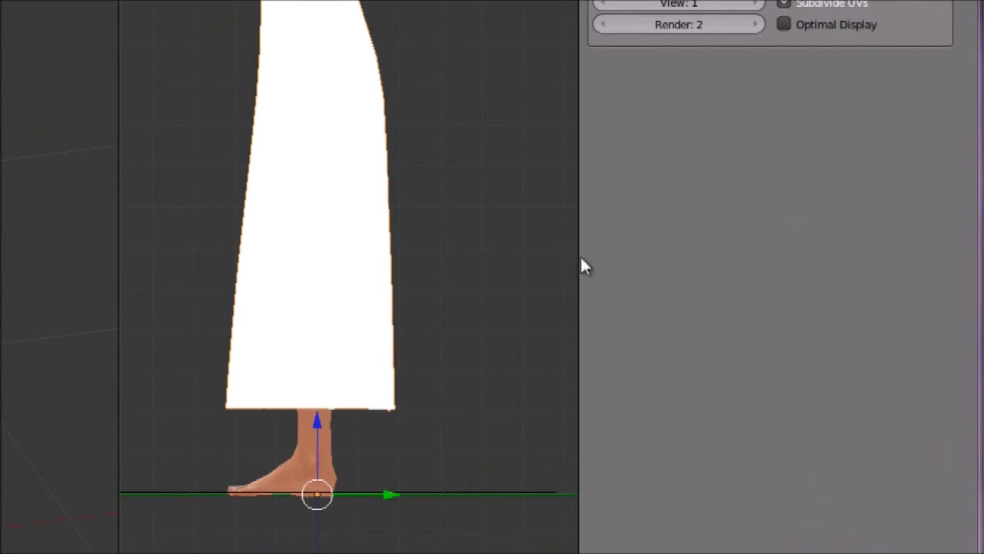
# - Split the Properties area in two, turn the new lower area into a UV/Image Editor and enlarge it
pyautogui.rightClick(579, 259)
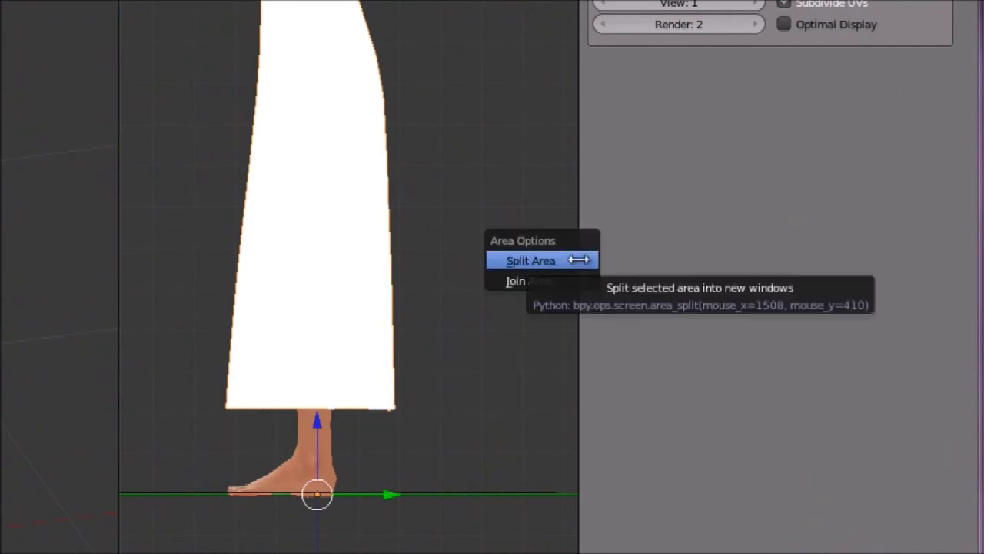
pyautogui.click(578, 260)
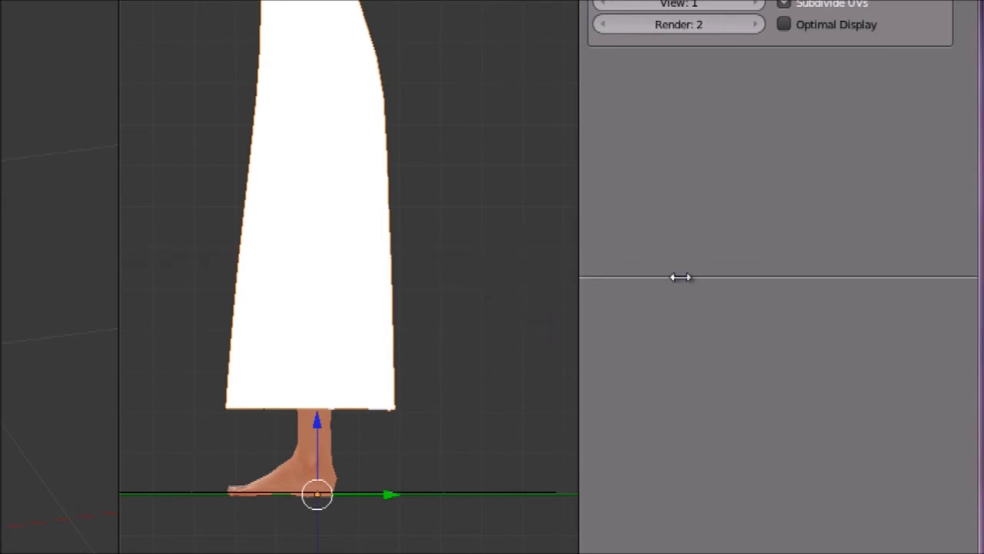
pyautogui.click(681, 277)
pyautogui.click(606, 292)
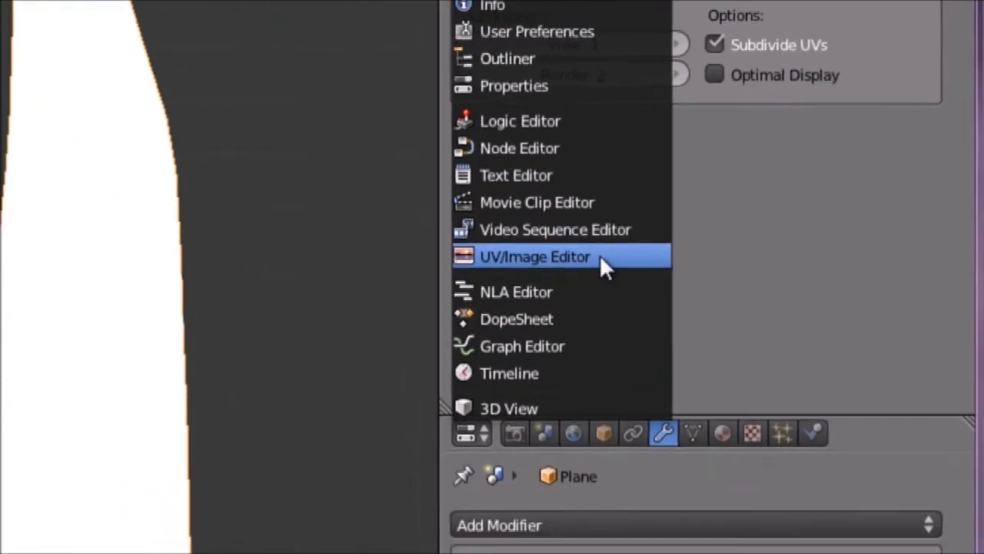
pyautogui.click(527, 300)
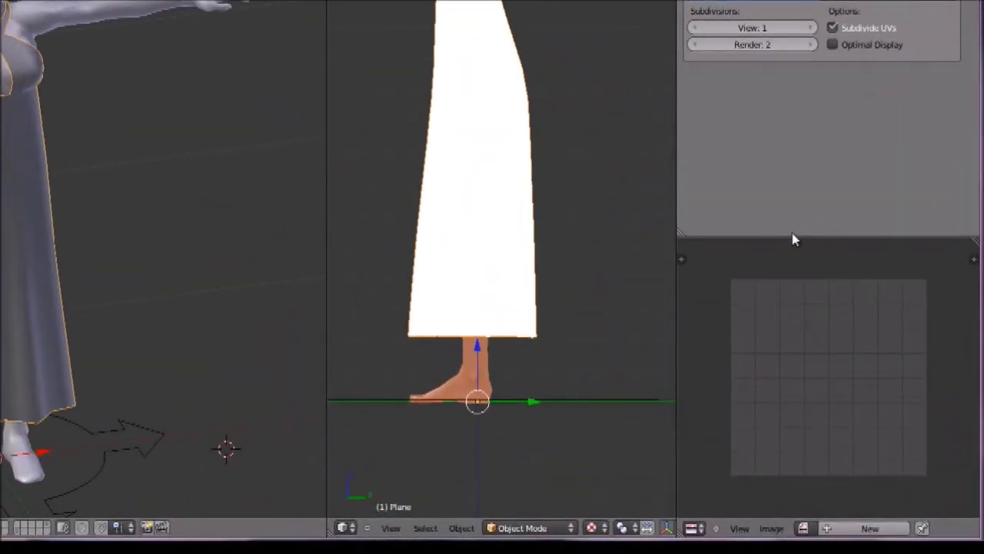
pyautogui.moveTo(793, 238); pyautogui.dragTo(786, 74)
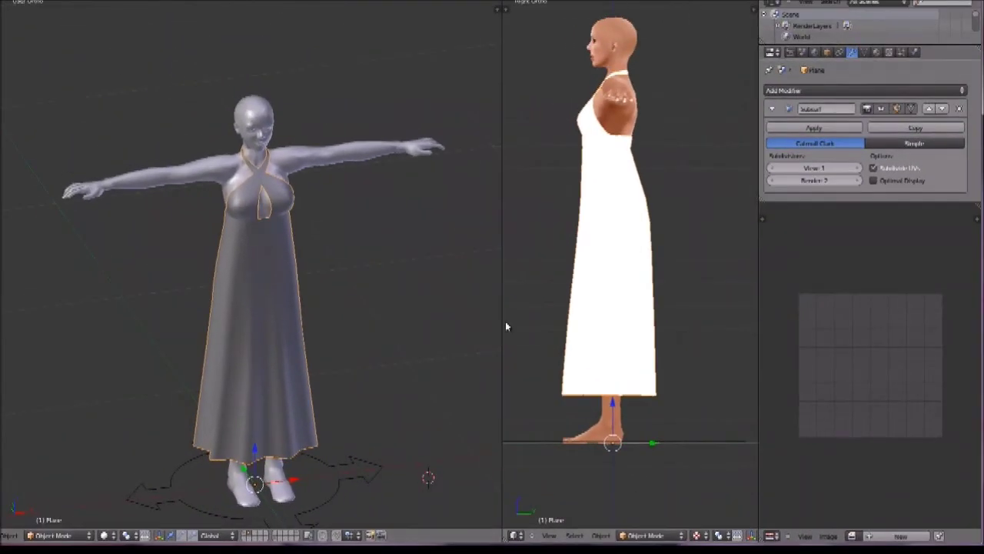
# - Join the side-view area into the main 3D view so one large viewport shows the dressed figure
pyautogui.rightClick(501, 323)
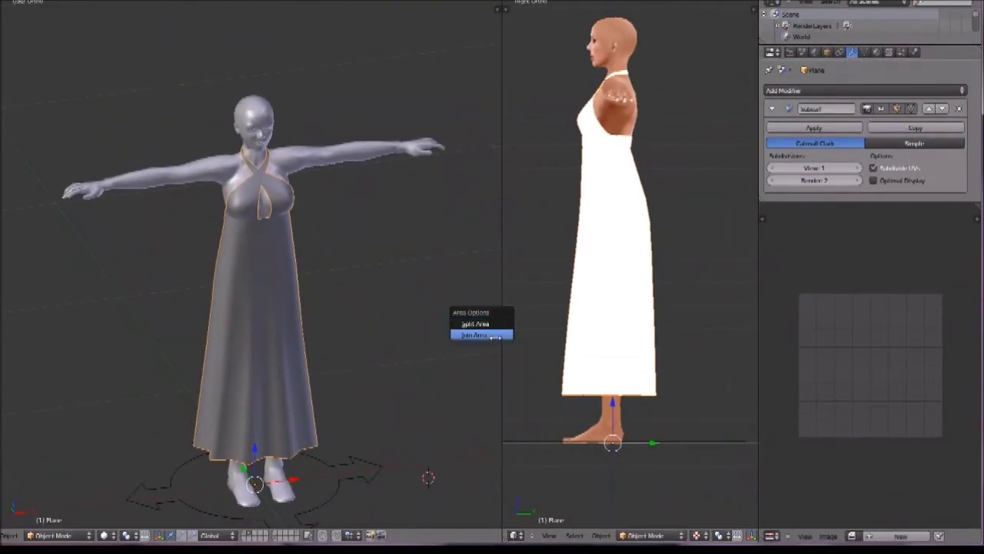
pyautogui.click(496, 335)
pyautogui.click(525, 335)
pyautogui.scroll(-3, 524, 333)
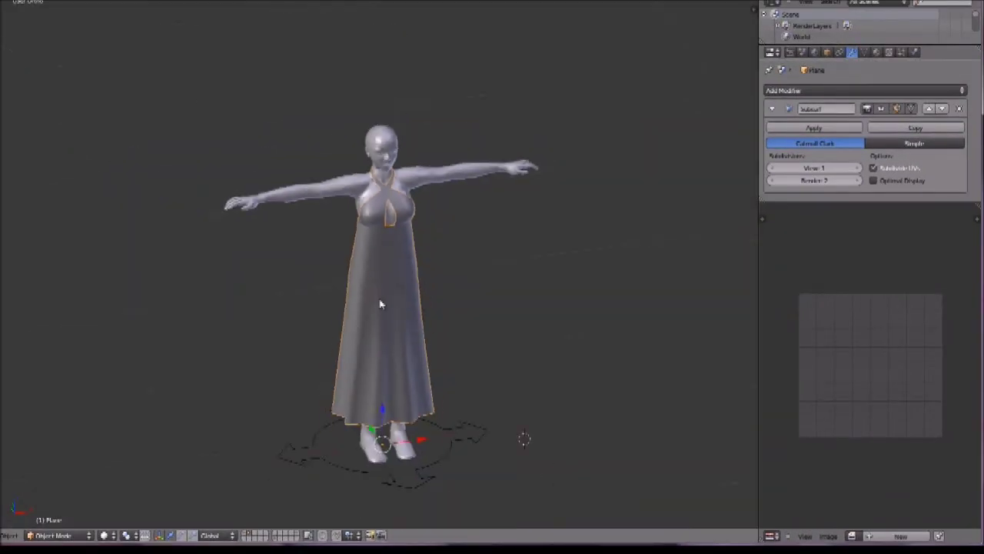
pyautogui.scroll(1, 380, 300)
pyautogui.moveTo(390, 283); pyautogui.dragTo(392, 259, button='middle')
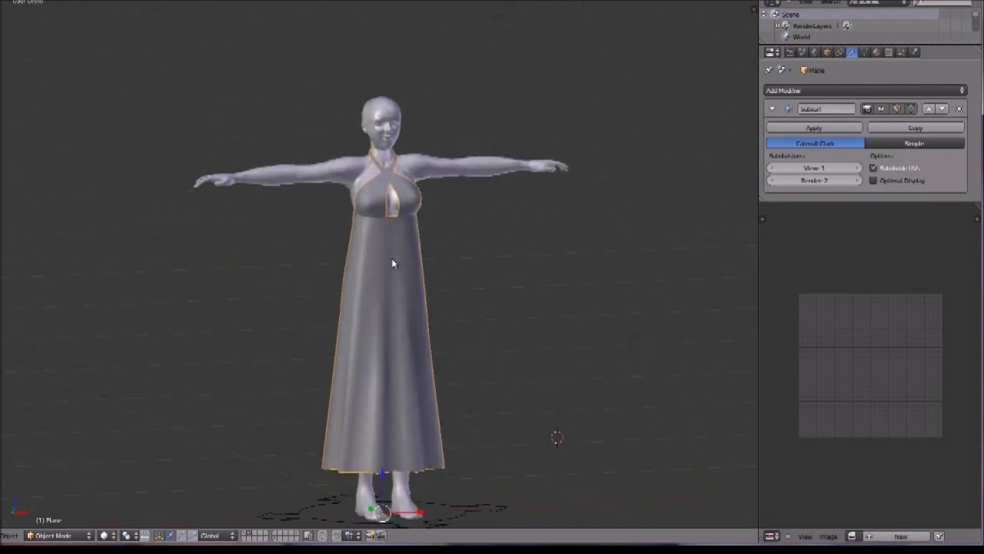
# - Put the dress into Edit Mode and examine the neck strap at the back of the neck
pyautogui.click(87, 536)
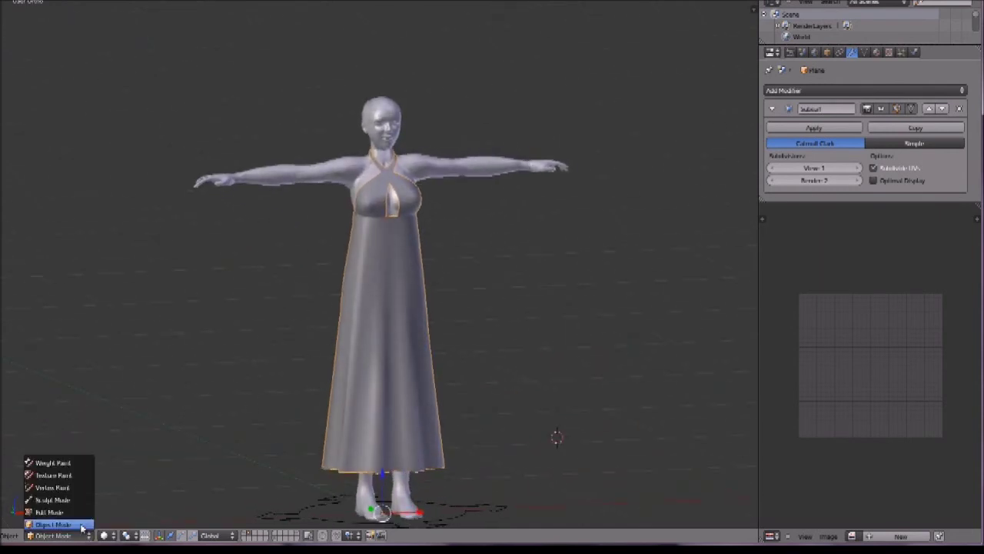
pyautogui.click(62, 513)
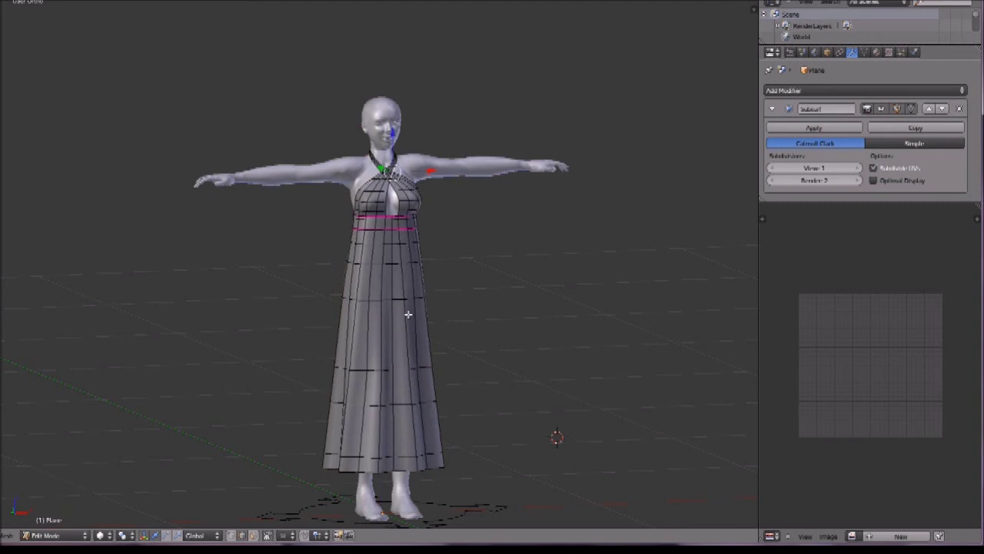
pyautogui.scroll(6, 408, 314)
pyautogui.moveTo(330, 231); pyautogui.dragTo(485, 224, button='middle')
pyautogui.keyDown('shift'); pyautogui.moveTo(290, 193); pyautogui.dragTo(263, 324, button='middle'); pyautogui.keyUp('shift')
pyautogui.moveTo(241, 227); pyautogui.dragTo(283, 238, button='middle')
pyautogui.scroll(7, 297, 186)
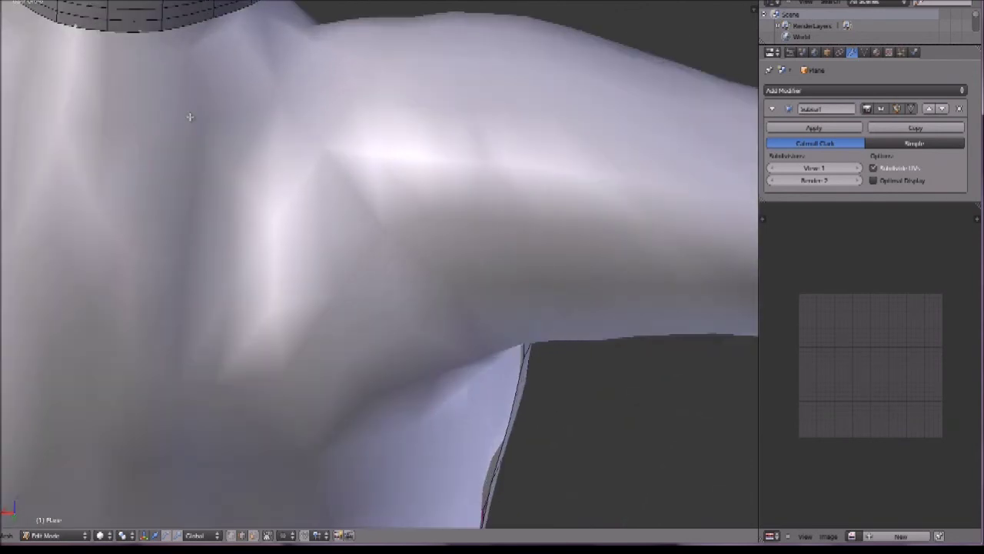
pyautogui.keyDown('shift'); pyautogui.moveTo(134, 147); pyautogui.dragTo(274, 314, button='middle'); pyautogui.keyUp('shift')
pyautogui.scroll(3, 239, 229)
pyautogui.keyDown('shift'); pyautogui.moveTo(156, 193); pyautogui.dragTo(257, 274, button='middle'); pyautogui.keyUp('shift')
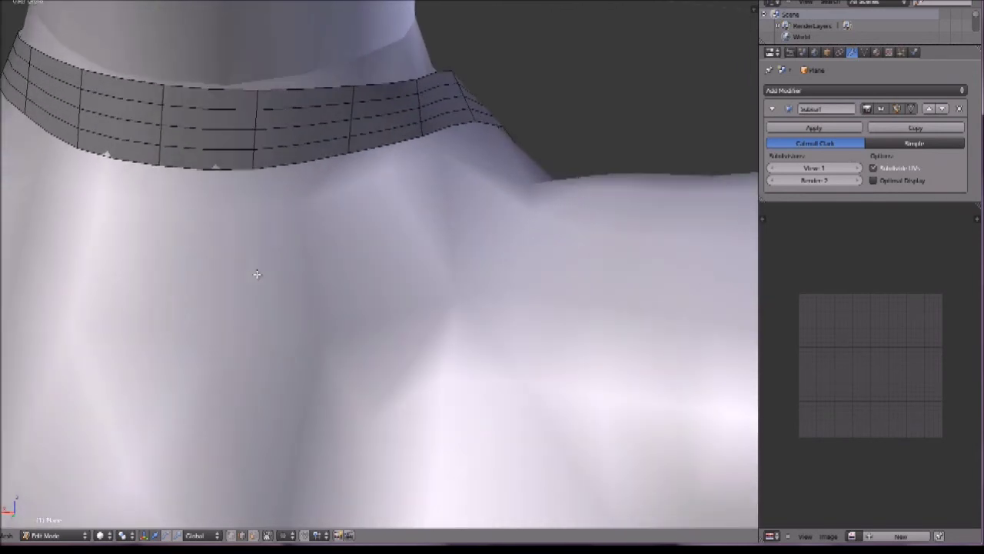
pyautogui.rightClick(186, 168)
pyautogui.keyDown('shift'); pyautogui.rightClick(127, 161); pyautogui.keyUp('shift')
pyautogui.moveTo(150, 176); pyautogui.dragTo(149, 176)
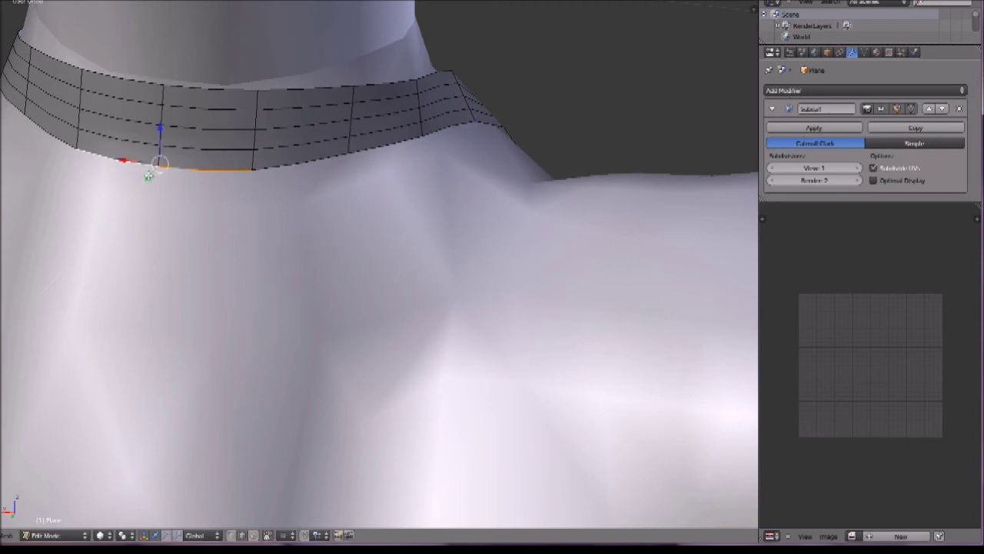
pyautogui.press('a')
# - Select the four short vertical edges that cross the neck strap's width at the back of the neck
pyautogui.scroll(-4, 230, 239)
pyautogui.moveTo(240, 248); pyautogui.dragTo(204, 235, button='middle')
pyautogui.scroll(-8, 208, 254)
pyautogui.moveTo(331, 269); pyautogui.dragTo(308, 277, button='middle')
pyautogui.scroll(4, 331, 238)
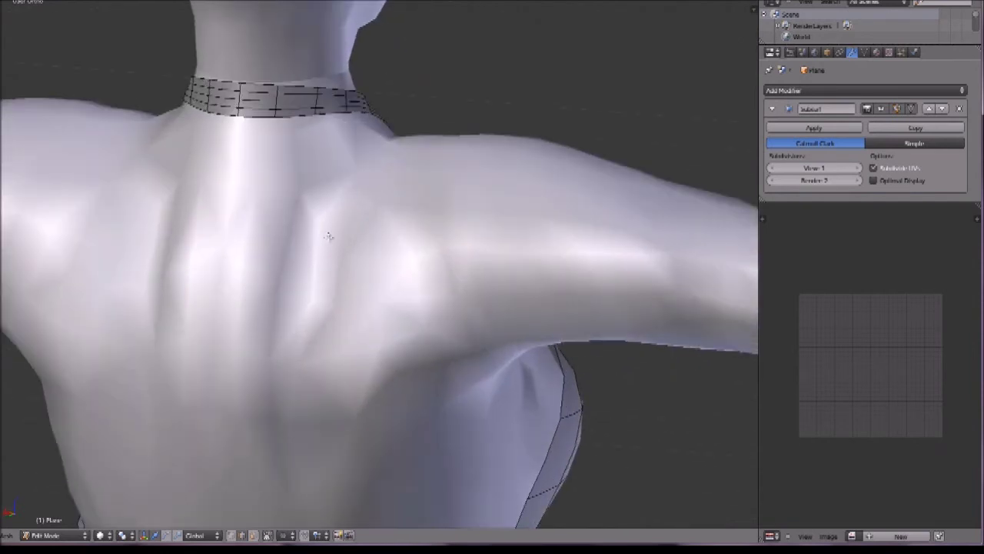
pyautogui.keyDown('shift'); pyautogui.scroll(2, 225, 246); pyautogui.keyUp('shift')
pyautogui.scroll(6, 210, 197)
pyautogui.keyDown('shift'); pyautogui.moveTo(145, 199); pyautogui.dragTo(512, 298, button='middle'); pyautogui.keyUp('shift')
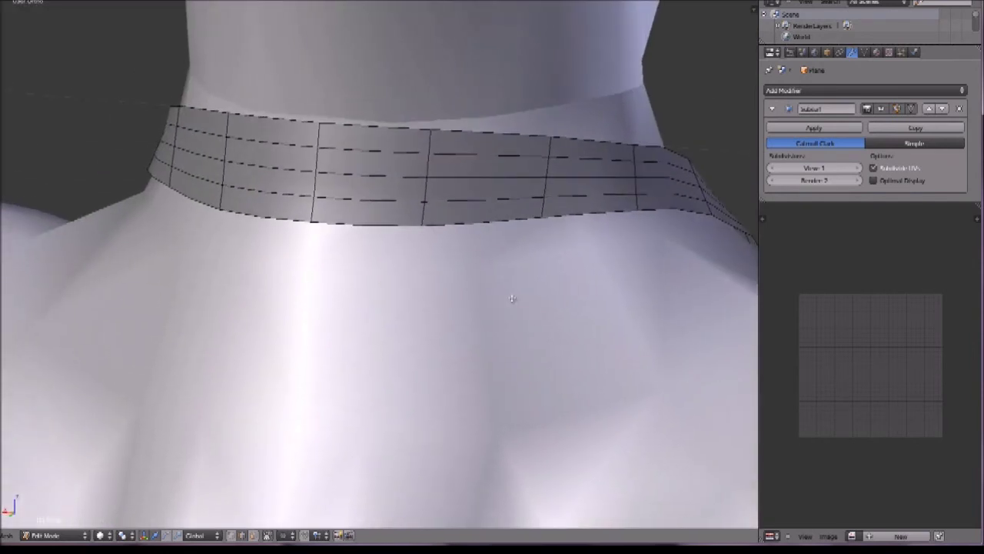
pyautogui.rightClick(318, 131)
pyautogui.keyDown('shift'); pyautogui.rightClick(316, 158); pyautogui.keyUp('shift')
pyautogui.keyDown('shift'); pyautogui.rightClick(315, 183); pyautogui.keyUp('shift')
pyautogui.keyDown('shift'); pyautogui.rightClick(314, 204); pyautogui.keyUp('shift')
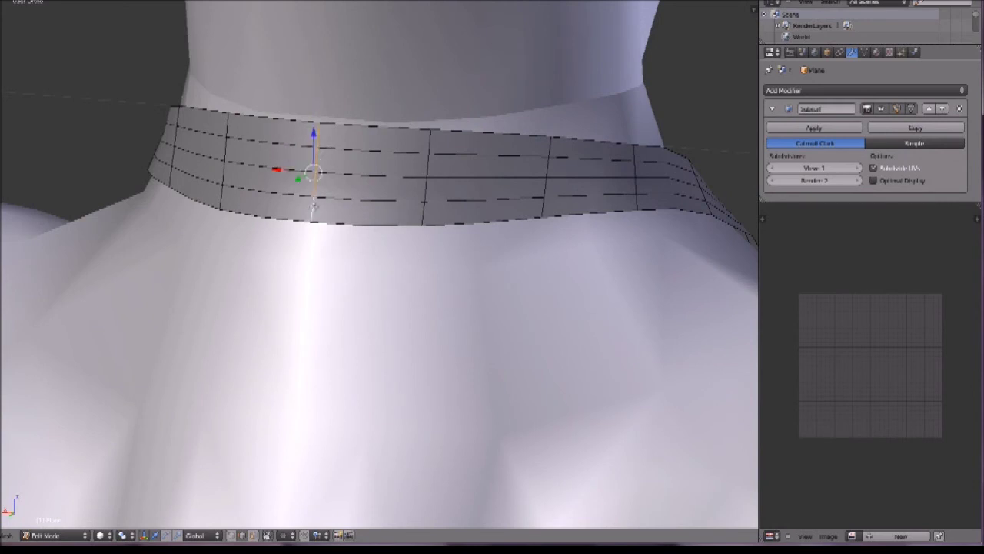
# - Add the vertical edge loops down the skirt's back and both sides to the selection
pyautogui.scroll(-10, 313, 204)
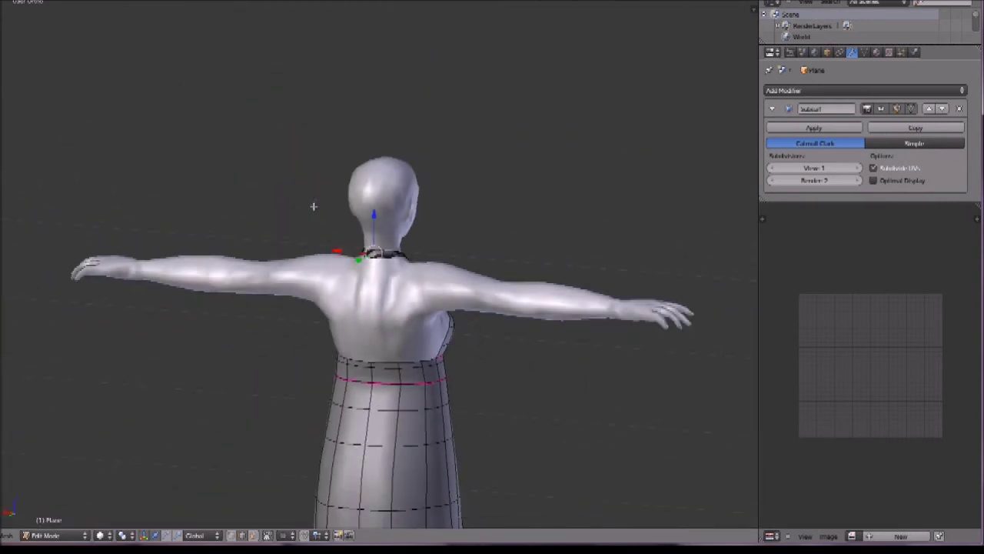
pyautogui.keyDown('alt'); pyautogui.rightClick(372, 398); pyautogui.keyUp('alt')
pyautogui.scroll(-5, 371, 397)
pyautogui.moveTo(372, 397); pyautogui.dragTo(310, 215, button='middle')
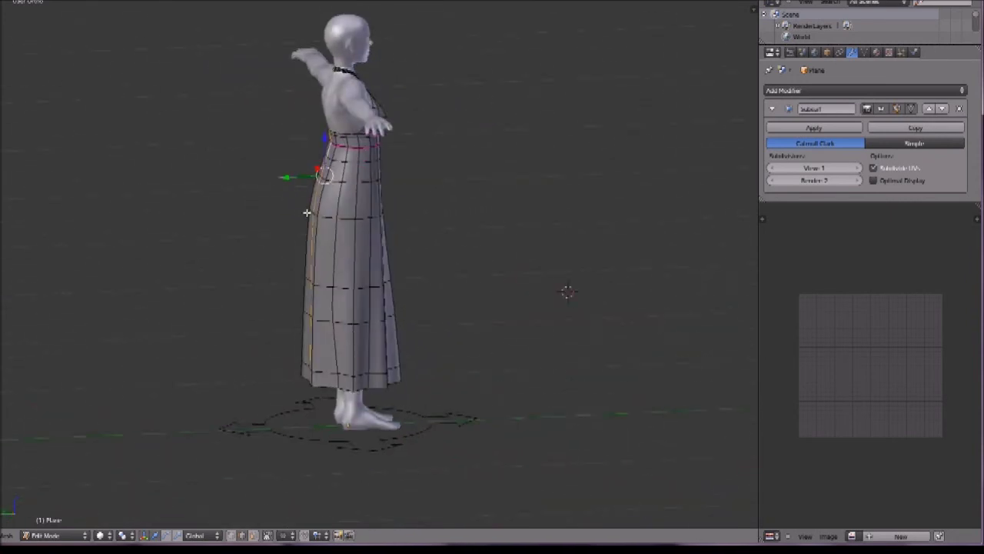
pyautogui.scroll(6, 325, 162)
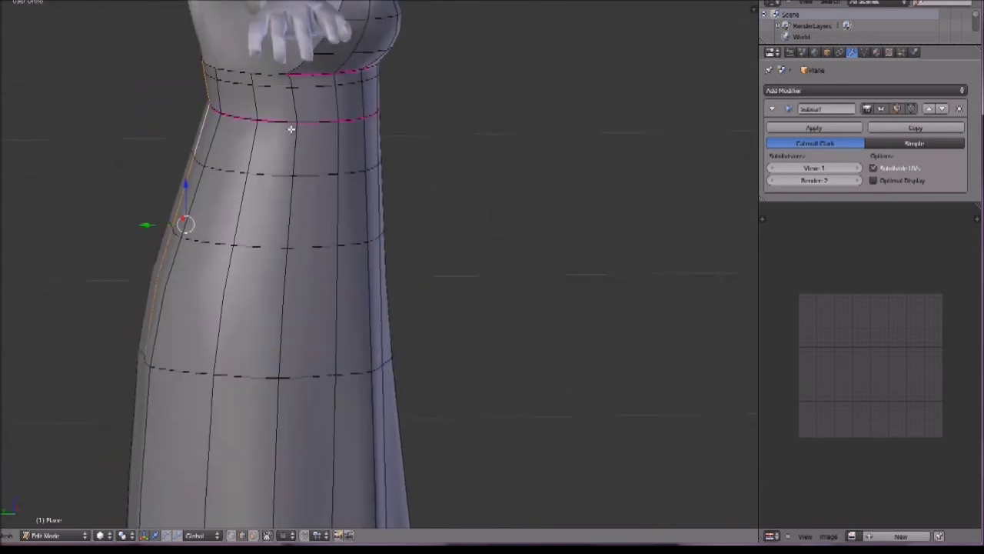
pyautogui.keyDown('alt'); pyautogui.keyDown('shift'); pyautogui.rightClick(296, 111); pyautogui.keyUp('shift'); pyautogui.keyUp('alt')
pyautogui.moveTo(173, 277); pyautogui.dragTo(431, 290, button='middle')
pyautogui.keyDown('alt'); pyautogui.keyDown('shift'); pyautogui.rightClick(489, 172); pyautogui.keyUp('shift'); pyautogui.keyUp('alt')
# - Add the dress's upper back edge and a first underbust seam edge to the selection, undoing the last extra pick
pyautogui.keyDown('alt'); pyautogui.keyDown('shift'); pyautogui.rightClick(509, 83); pyautogui.keyUp('shift'); pyautogui.keyUp('alt')
pyautogui.keyDown('shift'); pyautogui.rightClick(450, 90); pyautogui.keyUp('shift')
pyautogui.keyDown('alt'); pyautogui.keyDown('shift'); pyautogui.rightClick(533, 78); pyautogui.keyUp('shift'); pyautogui.keyUp('alt')
pyautogui.hotkey('ctrl', 'z')
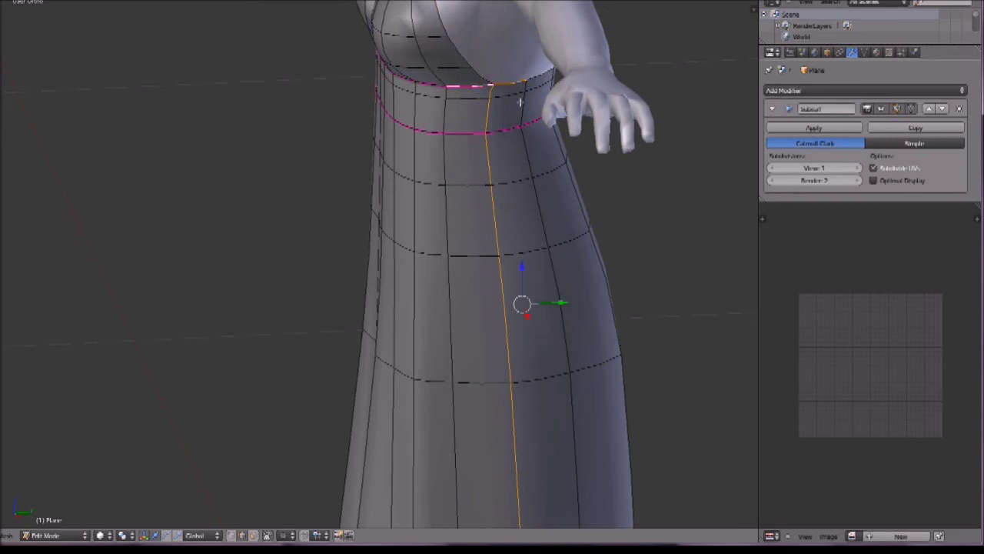
pyautogui.moveTo(532, 78); pyautogui.dragTo(351, 129, button='middle')
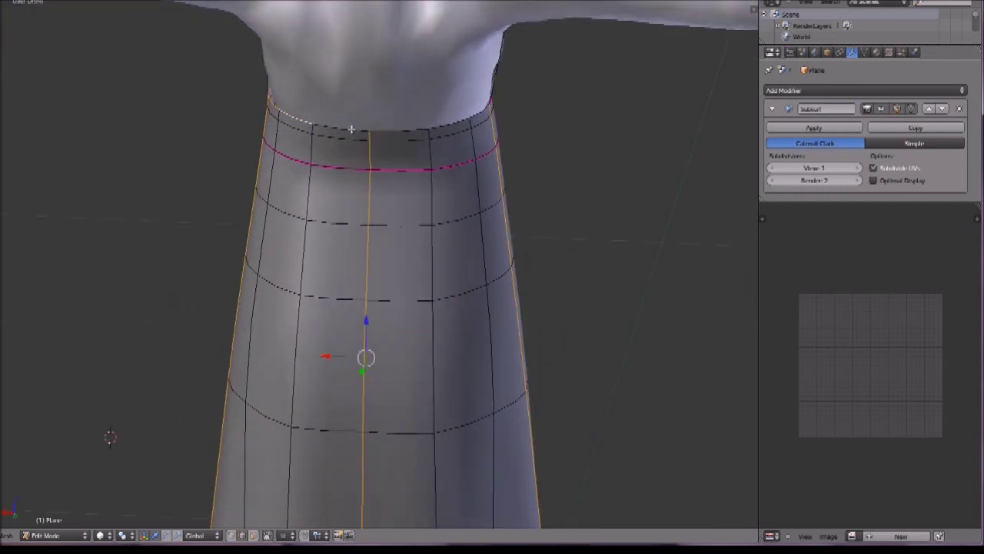
# - Add the remaining edges of the front seam directly under the bust to the selection, one by one from side to side
pyautogui.moveTo(471, 116); pyautogui.dragTo(317, 229, button='middle')
pyautogui.scroll(3, 284, 176)
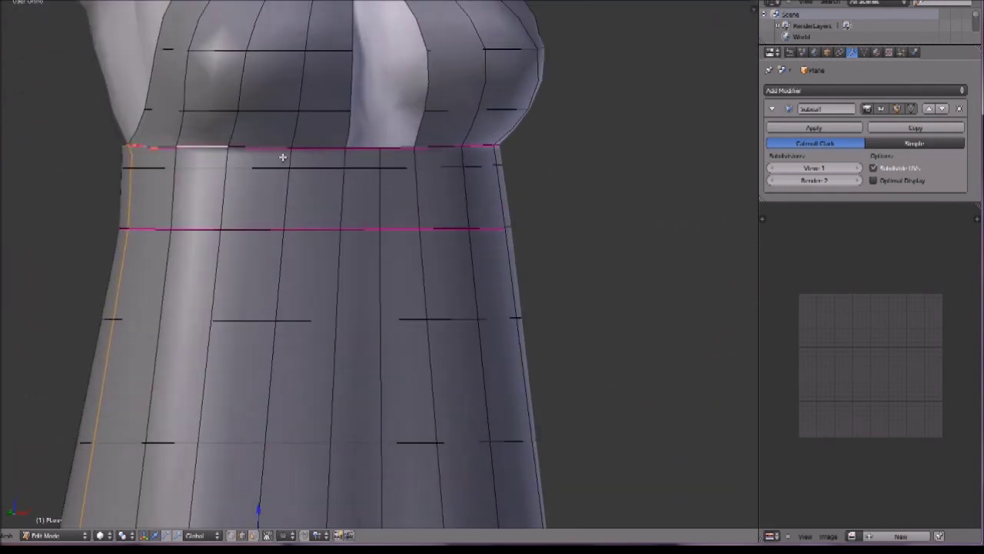
pyautogui.keyDown('shift'); pyautogui.rightClick(277, 147); pyautogui.keyUp('shift')
pyautogui.keyDown('shift'); pyautogui.rightClick(317, 148); pyautogui.keyUp('shift')
pyautogui.keyDown('shift'); pyautogui.rightClick(362, 148); pyautogui.keyUp('shift')
pyautogui.keyDown('shift'); pyautogui.rightClick(392, 146); pyautogui.keyUp('shift')
pyautogui.keyDown('shift'); pyautogui.rightClick(431, 146); pyautogui.keyUp('shift')
pyautogui.moveTo(457, 162); pyautogui.dragTo(371, 173, button='middle')
pyautogui.keyDown('shift'); pyautogui.rightClick(452, 150); pyautogui.keyUp('shift')
pyautogui.keyDown('shift'); pyautogui.rightClick(485, 148); pyautogui.keyUp('shift')
pyautogui.scroll(-5, 516, 199)
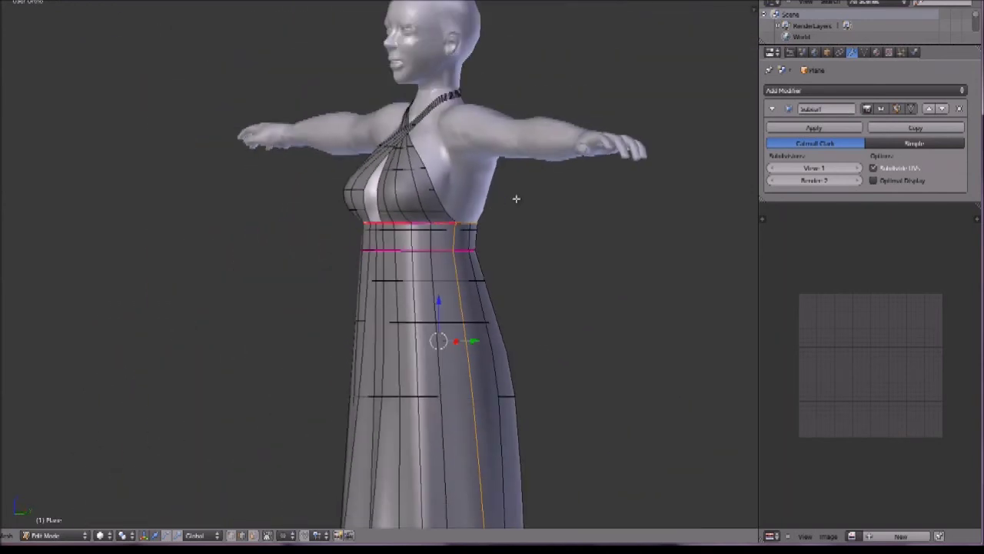
pyautogui.moveTo(447, 153); pyautogui.dragTo(392, 208, button='middle')
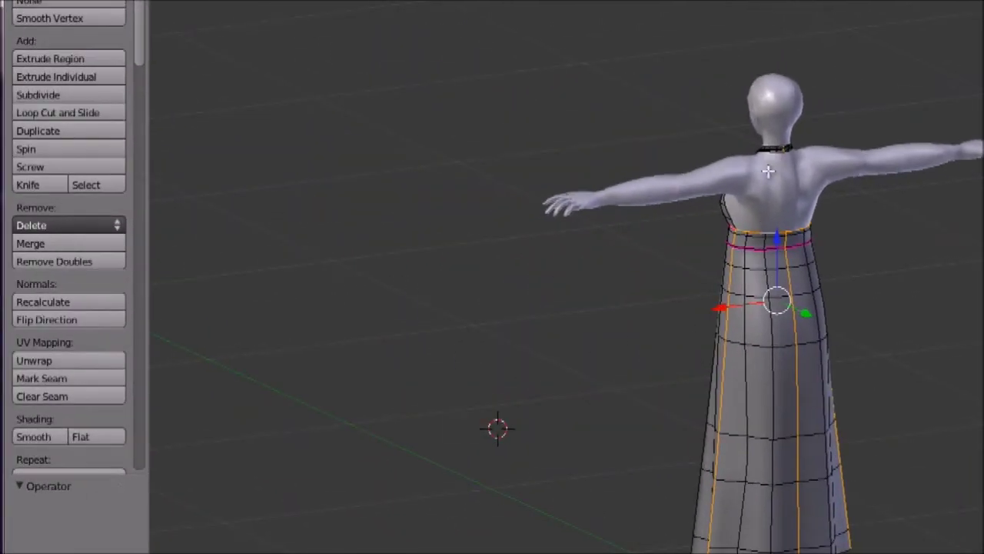
# - Undo the deselection of the dress's seam edges and widen the tool shelf beside the 3D view
pyautogui.keyDown('shift'); pyautogui.scroll(-5, 725, 237); pyautogui.keyUp('shift')
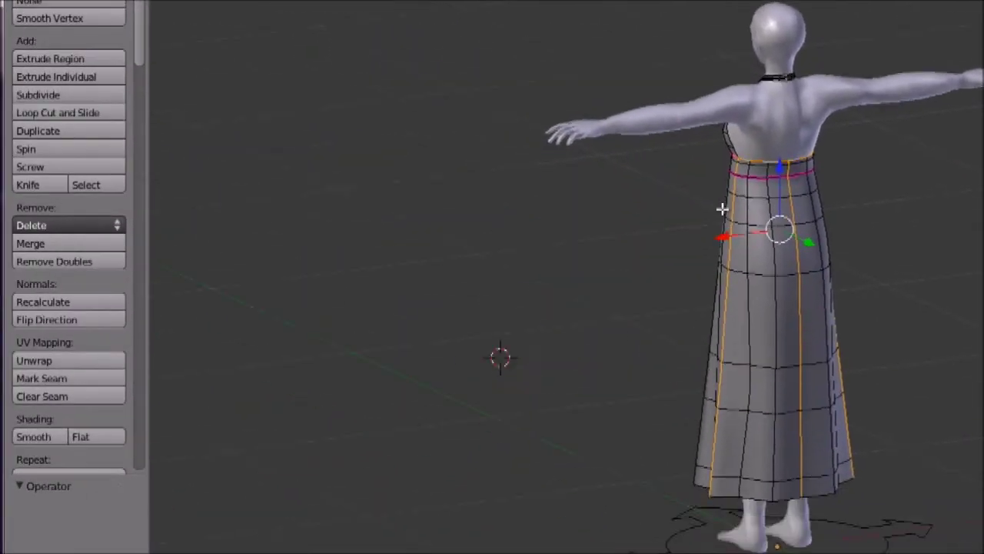
pyautogui.moveTo(721, 224); pyautogui.dragTo(658, 243, button='middle')
pyautogui.scroll(3, 576, 103)
pyautogui.press('a')
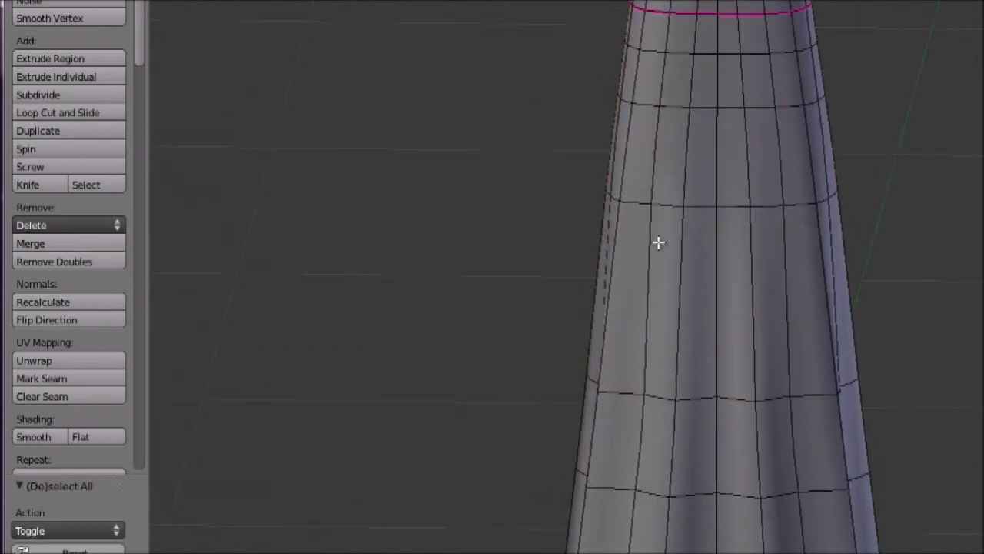
pyautogui.hotkey('ctrl', 'z')
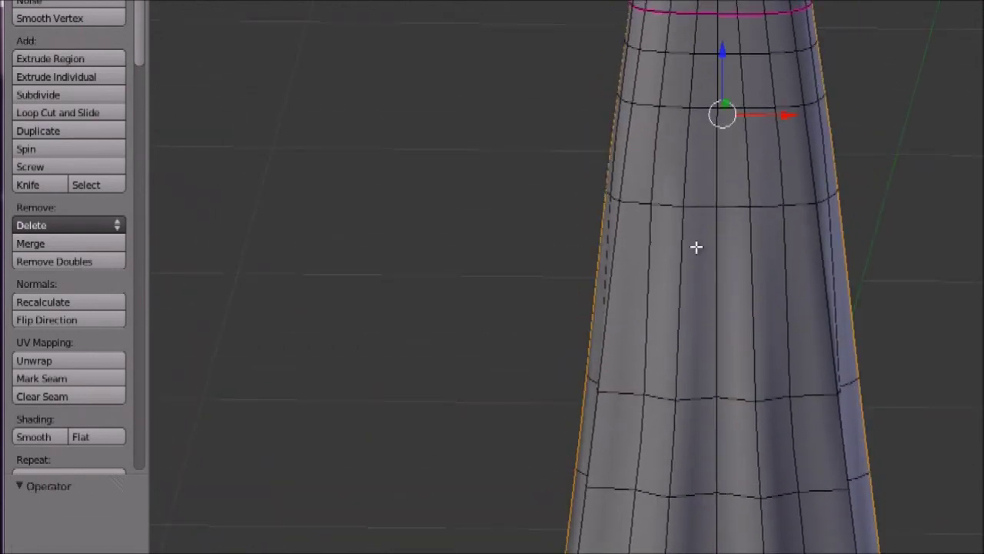
pyautogui.moveTo(650, 187); pyautogui.dragTo(721, 215, button='middle')
pyautogui.keyDown('shift'); pyautogui.moveTo(825, 93); pyautogui.dragTo(706, 269, button='middle'); pyautogui.keyUp('shift')
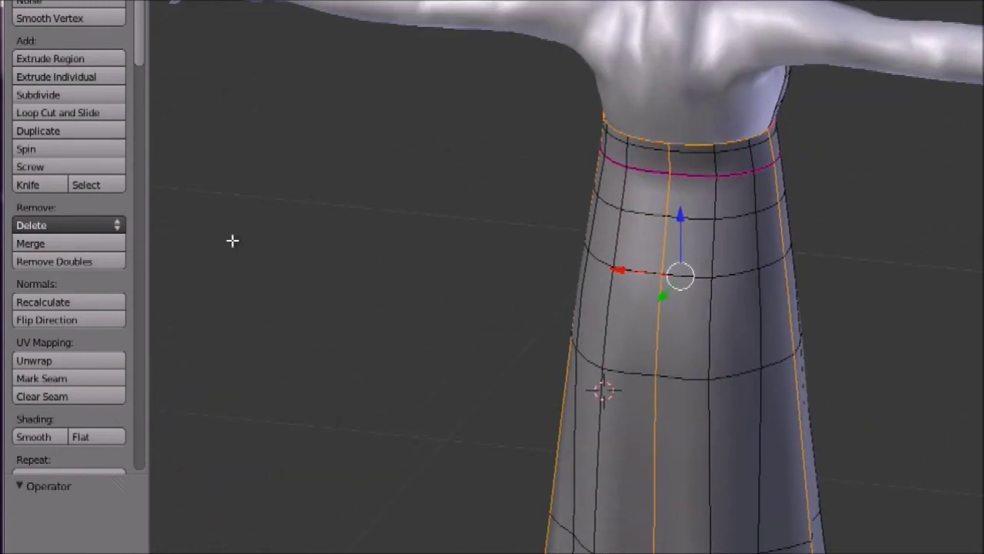
pyautogui.moveTo(151, 252); pyautogui.dragTo(363, 254)
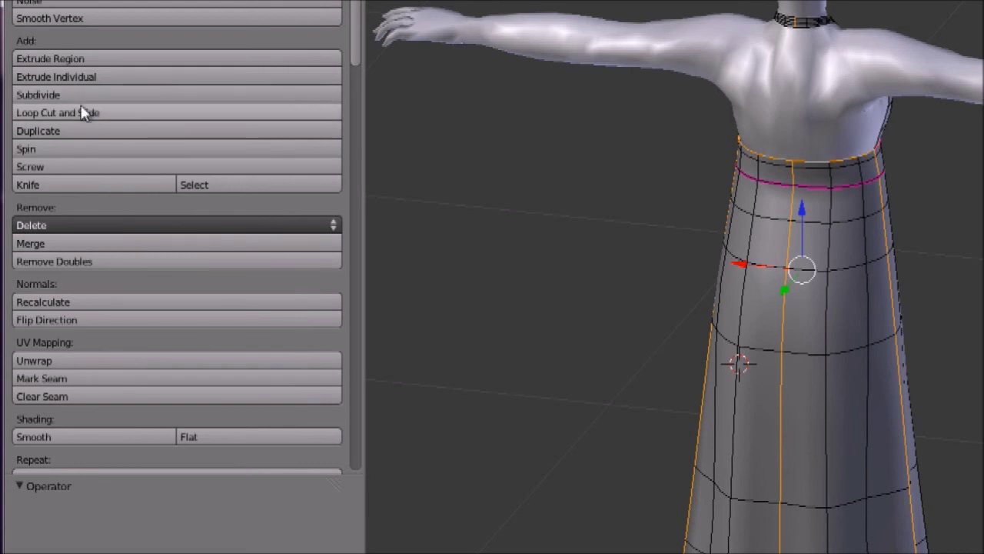
# - Mark the selected dress edges as seams and narrow the tool shelf to give the 3D view more room
pyautogui.moveTo(358, 12); pyautogui.dragTo(346, 106)
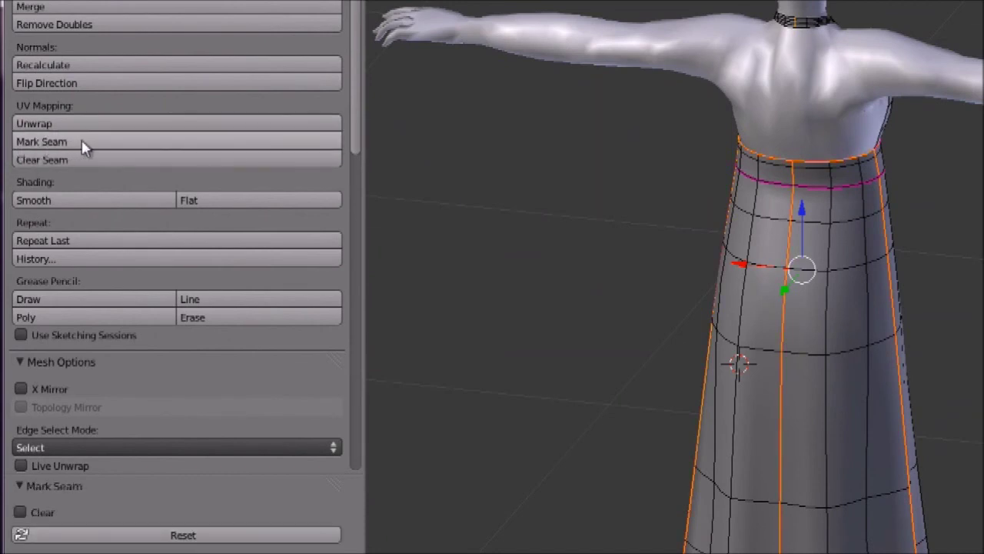
pyautogui.click(366, 245)
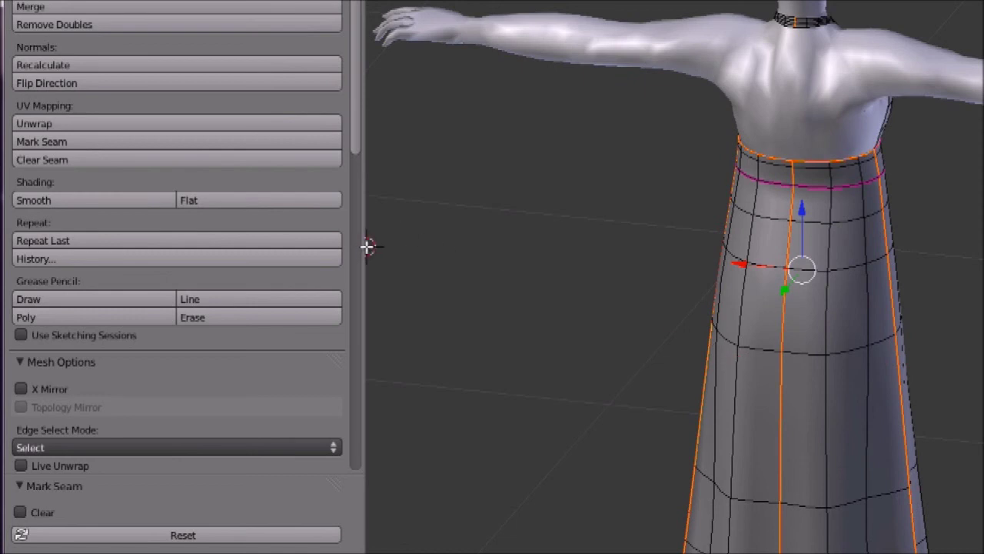
pyautogui.moveTo(366, 245); pyautogui.dragTo(134, 246)
# - Select the entire dress mesh in front view and unwrap it along its marked seams
pyautogui.moveTo(615, 376); pyautogui.dragTo(741, 247, button='middle')
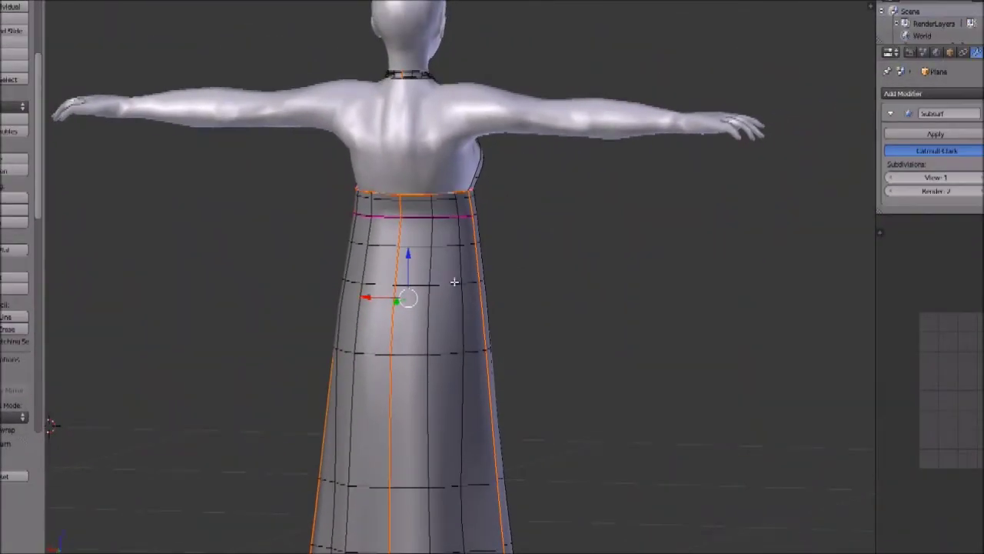
pyautogui.press('KP_1')
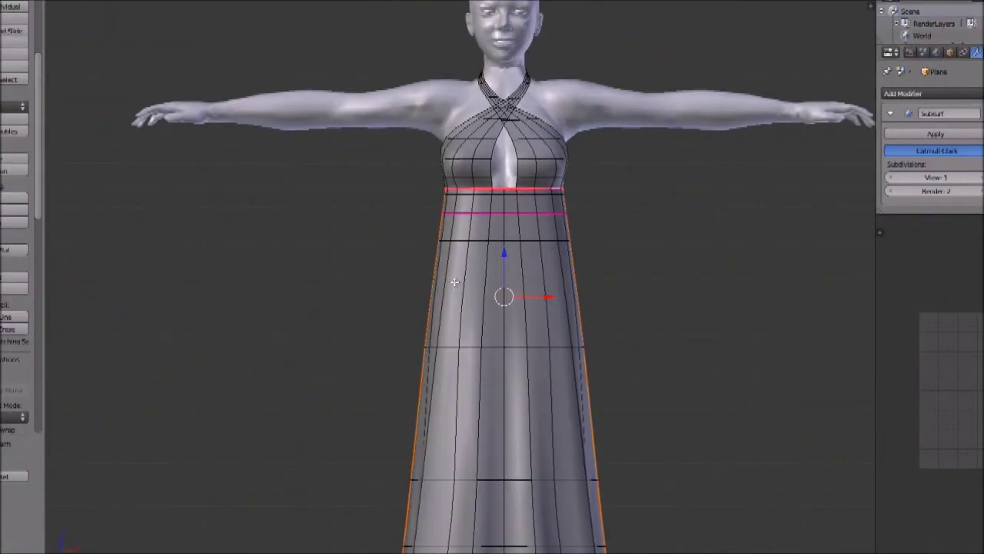
pyautogui.press('a')
pyautogui.press('a')
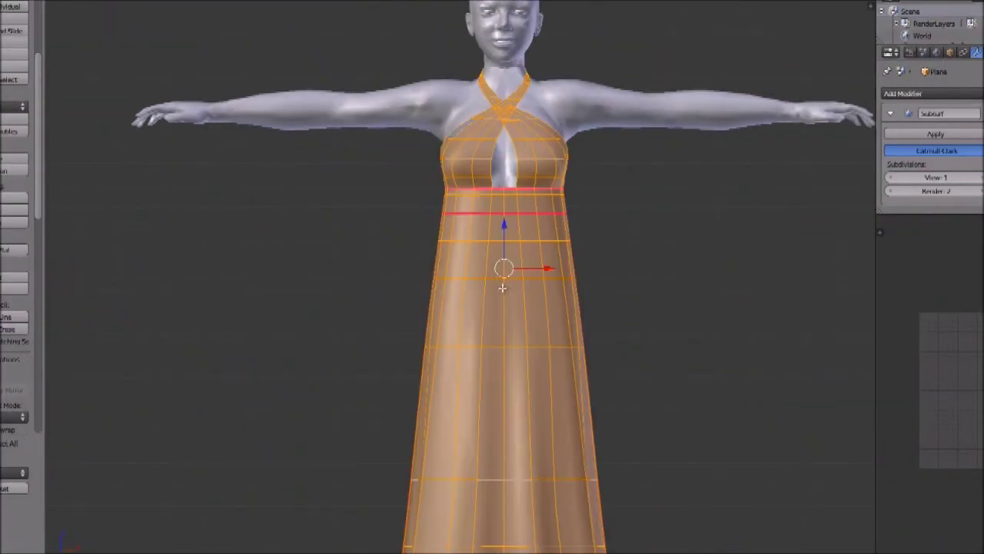
pyautogui.keyDown('shift'); pyautogui.moveTo(510, 338); pyautogui.dragTo(362, 230, button='middle'); pyautogui.keyUp('shift')
pyautogui.scroll(-3, 362, 232)
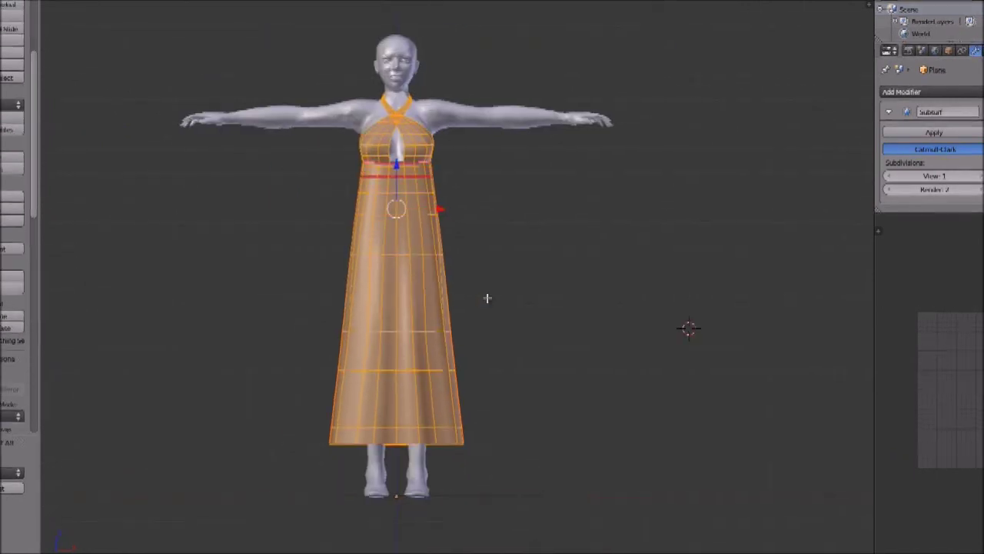
pyautogui.press('u')
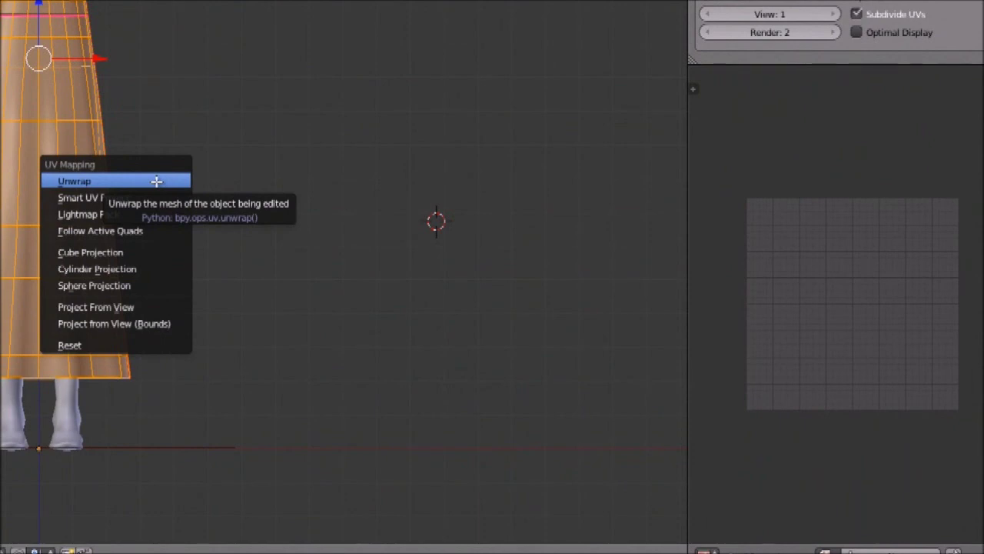
pyautogui.click(157, 181)
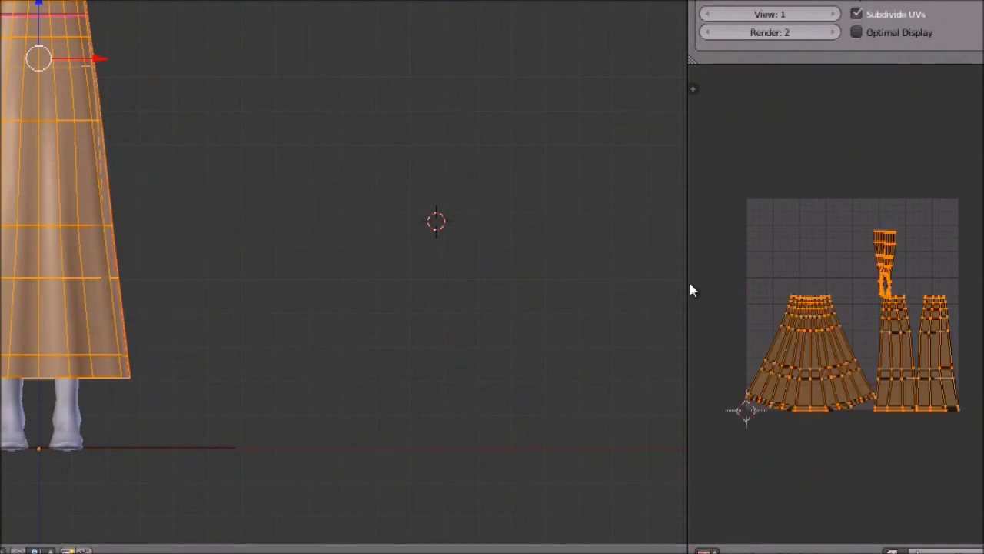
# - Enlarge the UV editor in width and height so the unwrapped dress islands fill the work area
pyautogui.moveTo(687, 282); pyautogui.dragTo(311, 254)
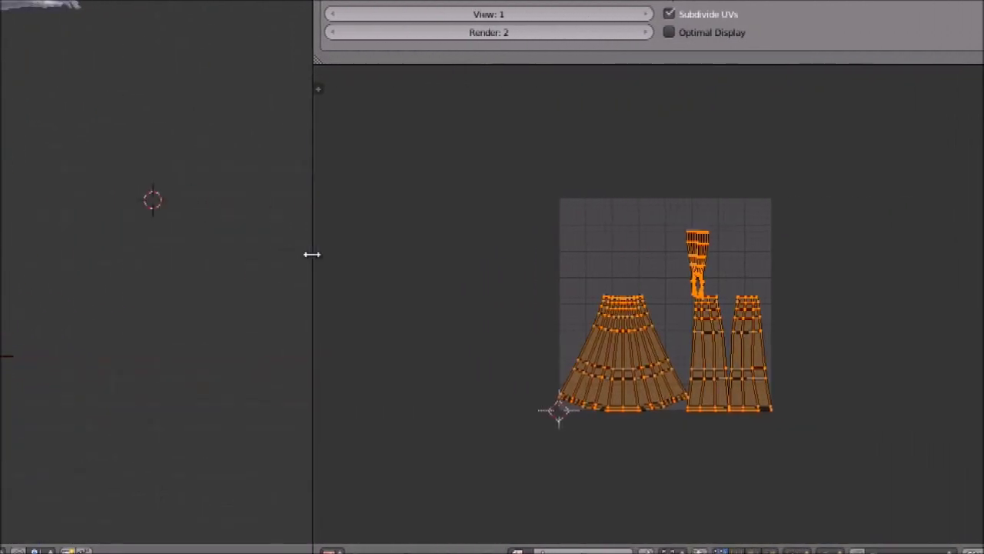
pyautogui.moveTo(458, 63); pyautogui.dragTo(461, 1)
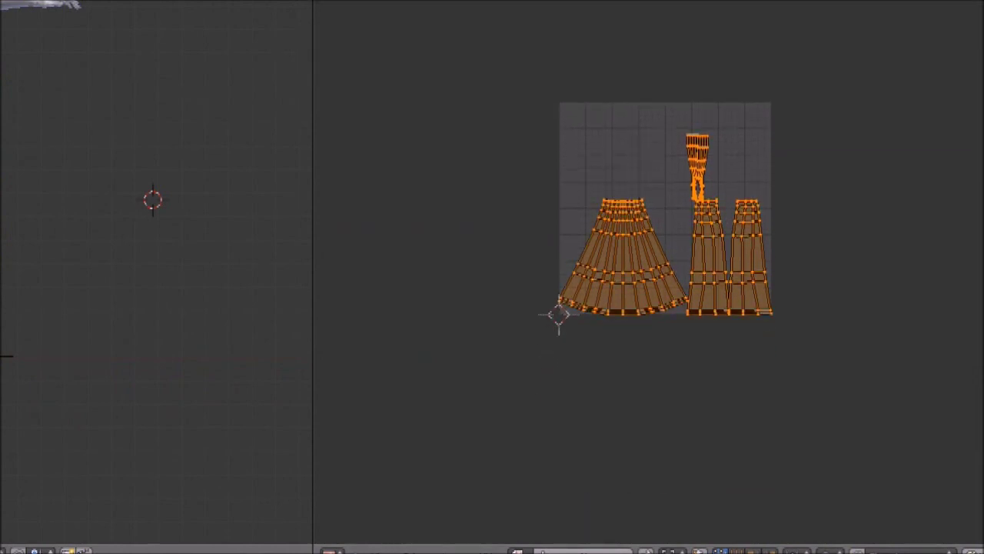
pyautogui.scroll(4, 579, 163)
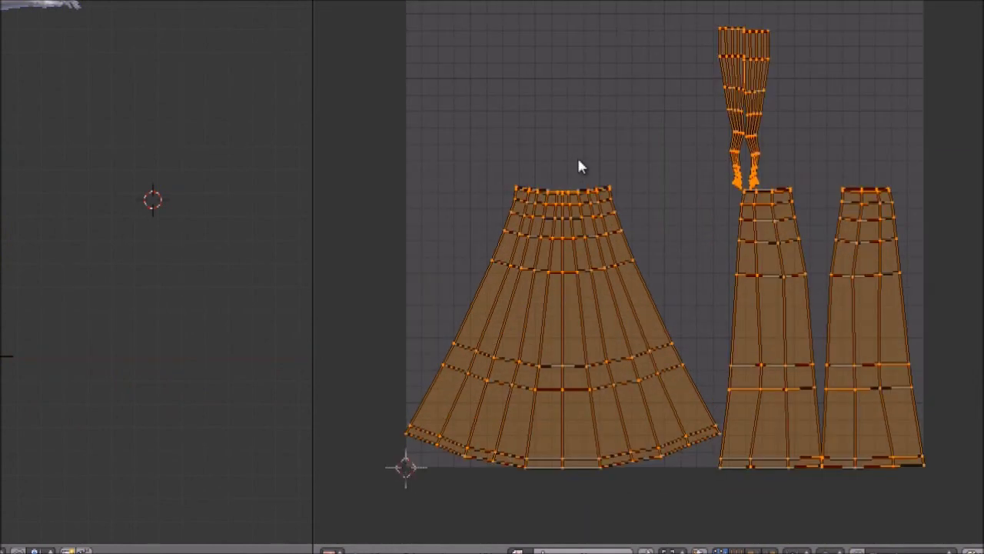
# - Move one of the two narrow bodice islands above the wide skirt island and rotate it 180 degrees
pyautogui.rightClick(607, 364)
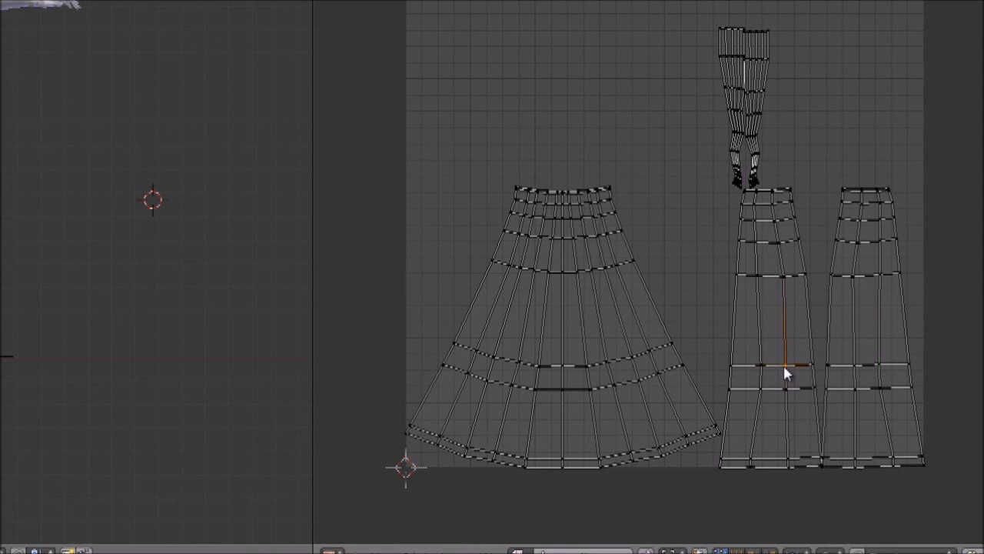
pyautogui.rightClick(756, 99)
pyautogui.hotkey('ctrl', 'l')
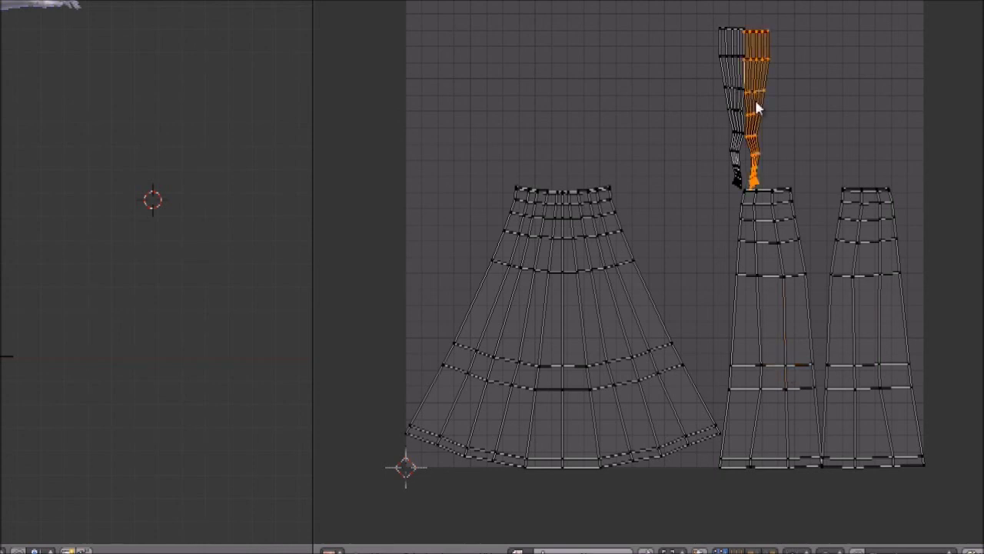
pyautogui.press('g')
pyautogui.press('g')
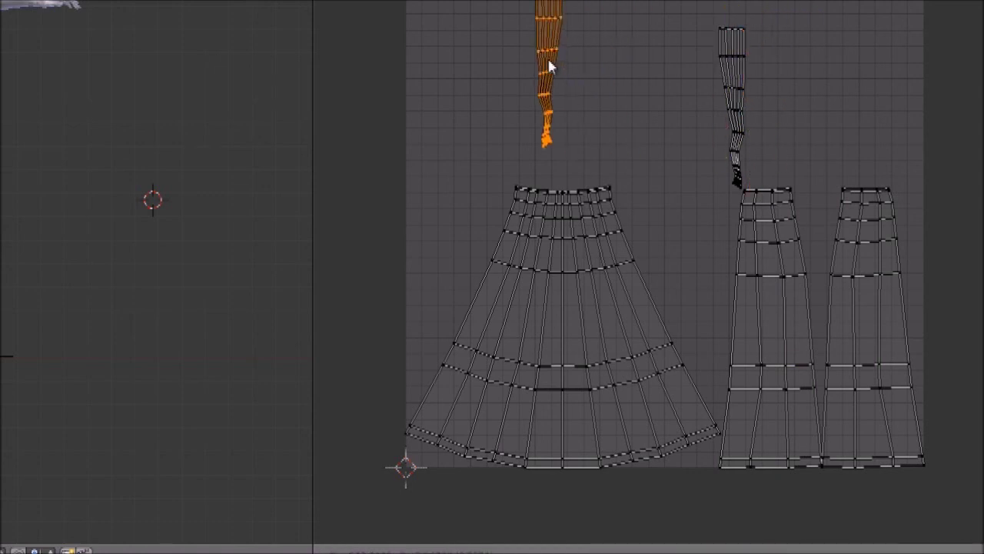
pyautogui.click(548, 67)
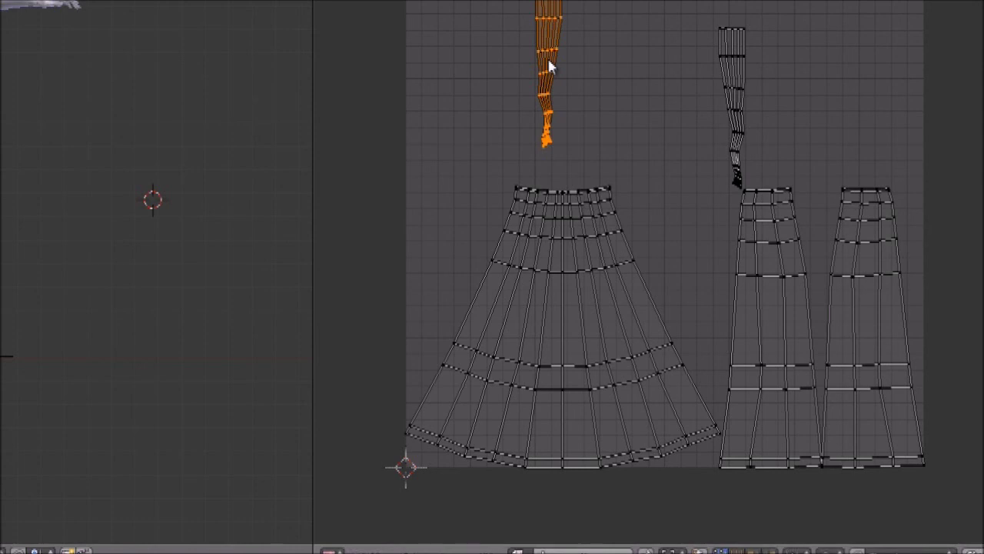
pyautogui.press('r')
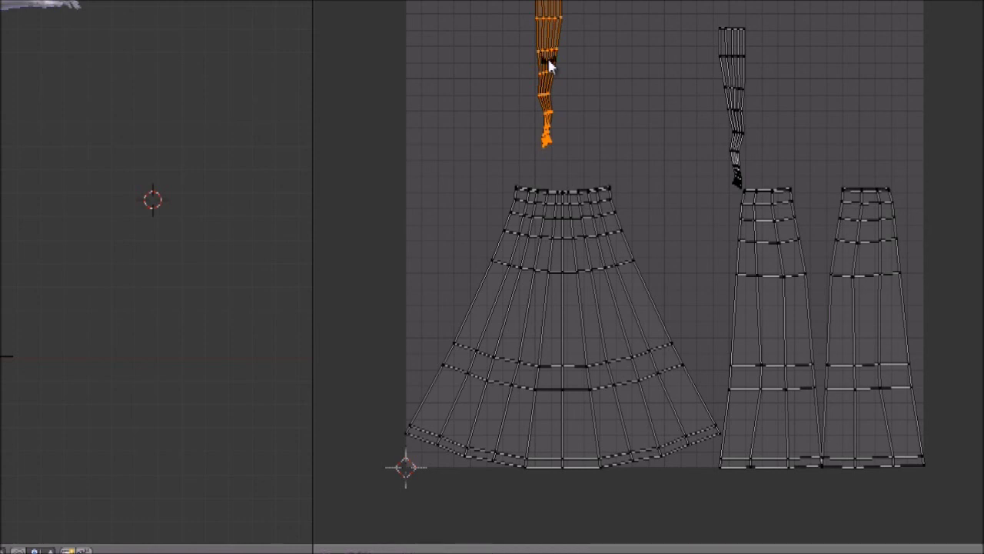
pyautogui.write('180')
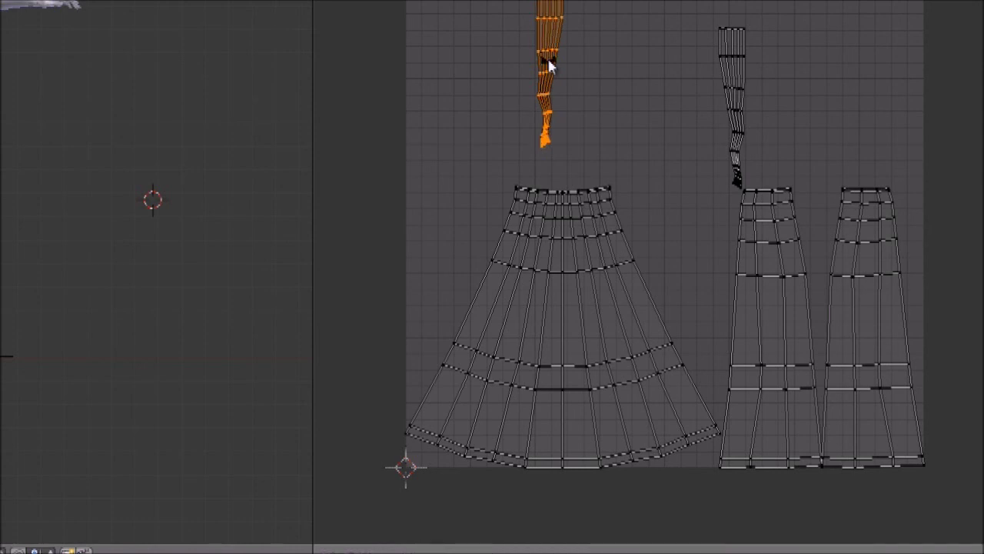
pyautogui.press('Return')
# - Rotate the other narrow bodice island 180 degrees and place it level beside the first one
pyautogui.press('a')
pyautogui.press('l')
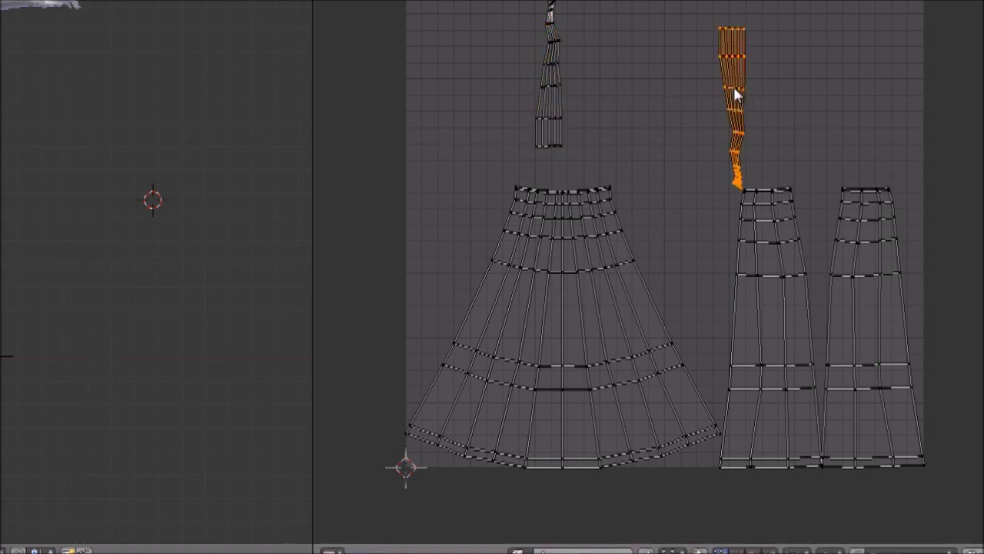
pyautogui.press('r')
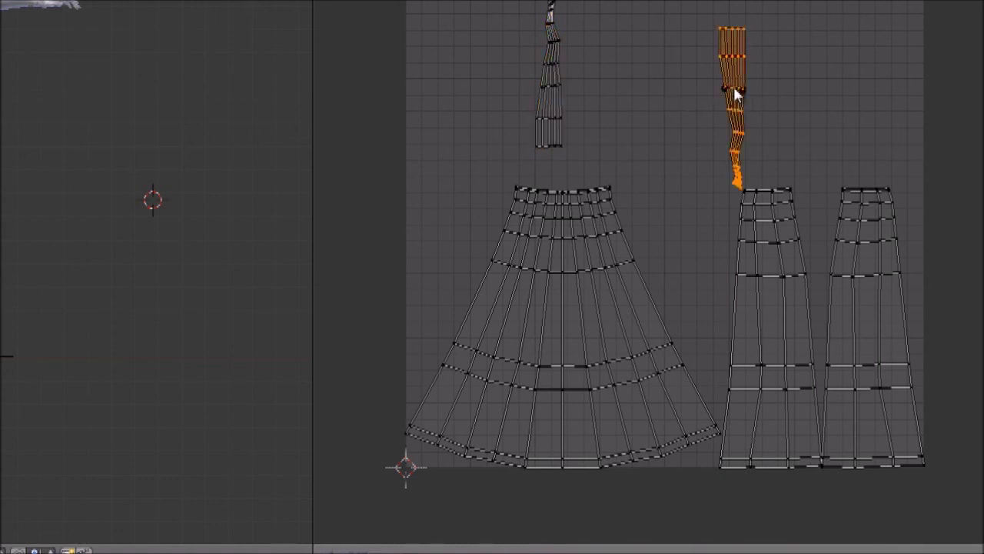
pyautogui.click(736, 92)
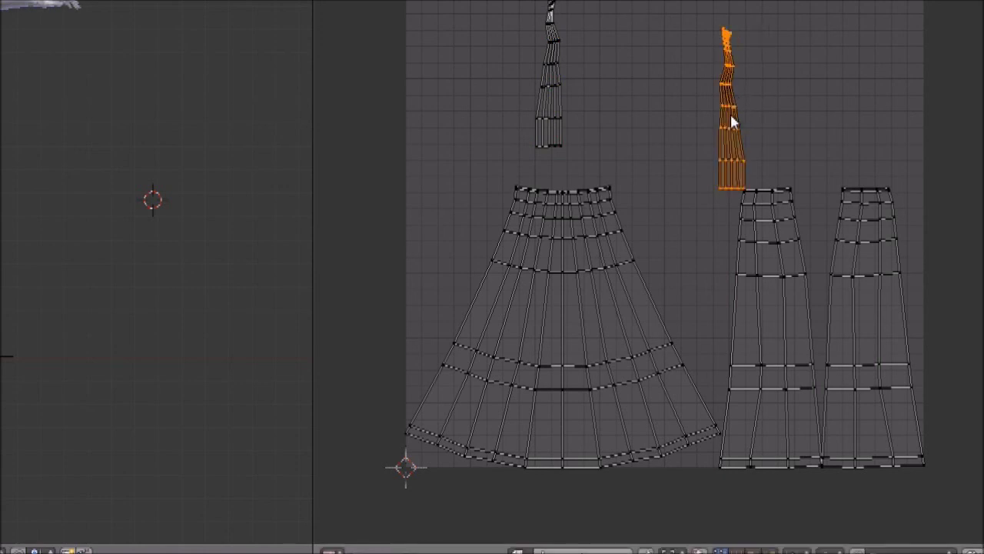
pyautogui.press('g')
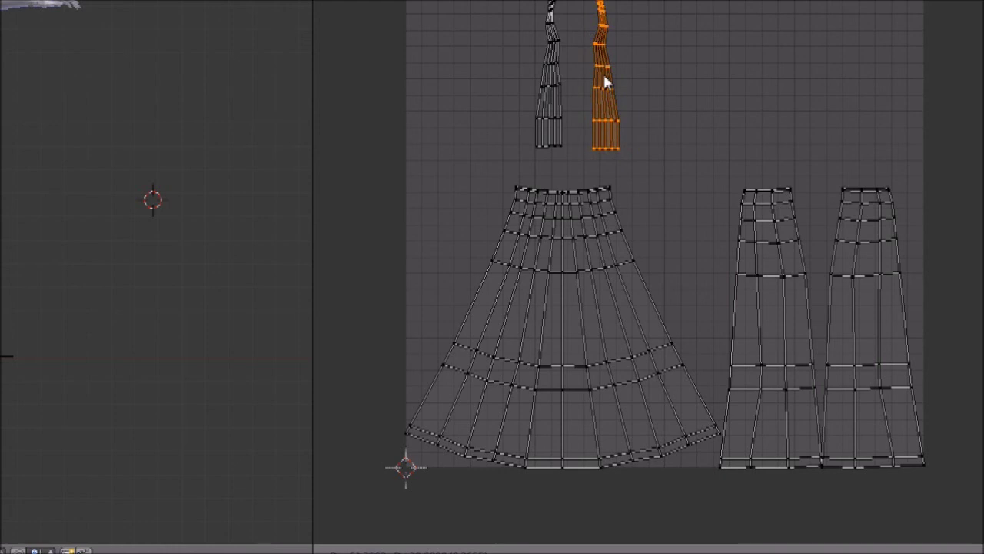
pyautogui.click(604, 76)
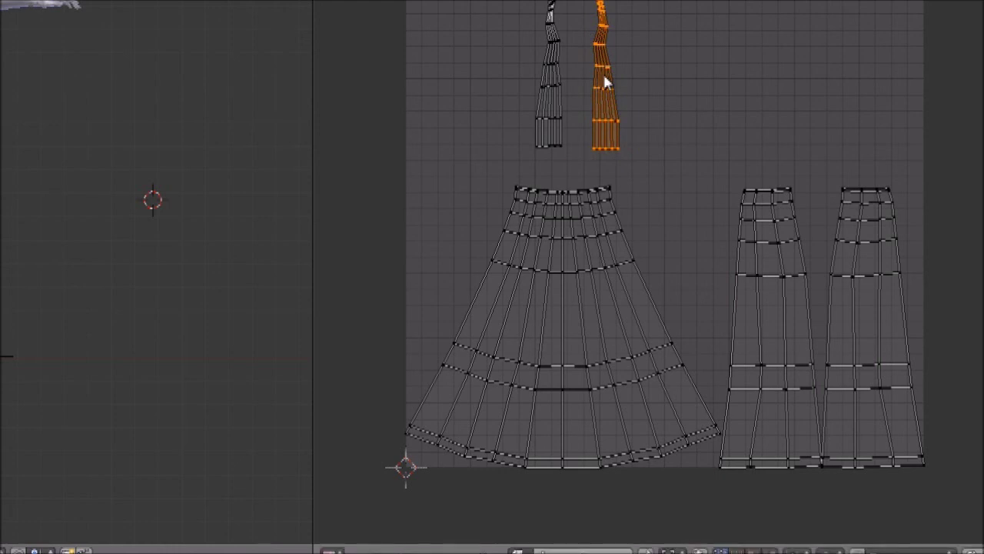
pyautogui.press('g')
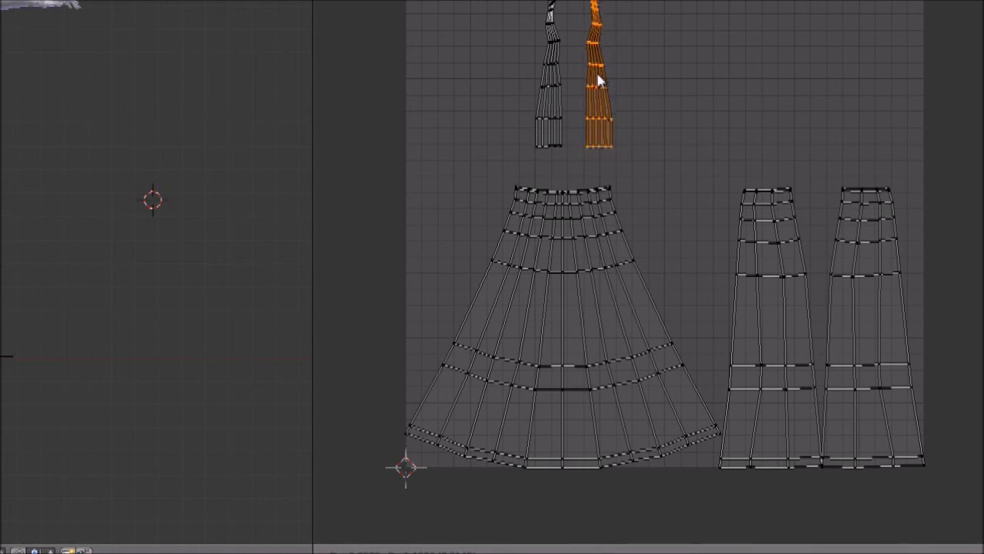
pyautogui.click(599, 80)
# - Select both bodice islands together and move them out past the right edge of the UV square
pyautogui.press('b')
pyautogui.moveTo(481, 2); pyautogui.dragTo(687, 167)
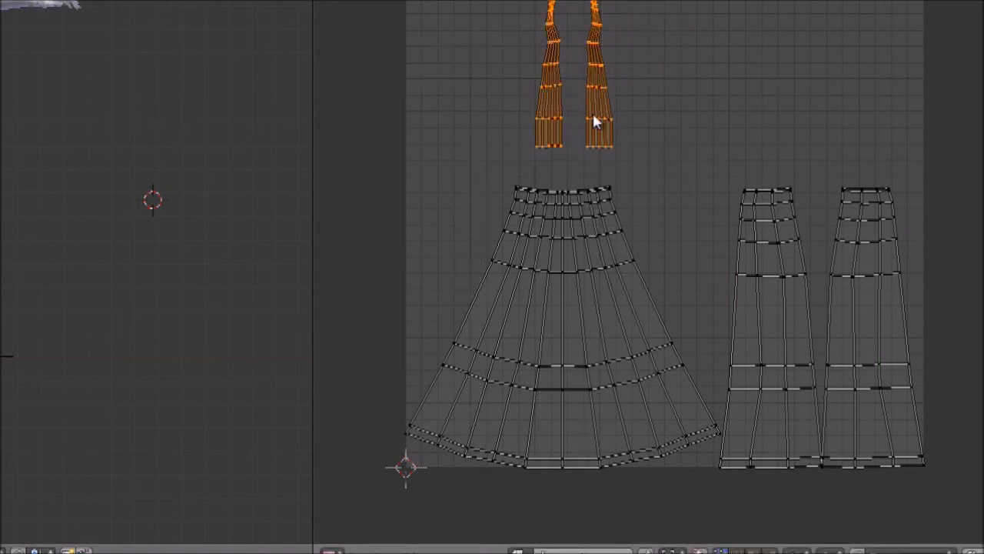
pyautogui.press('g')
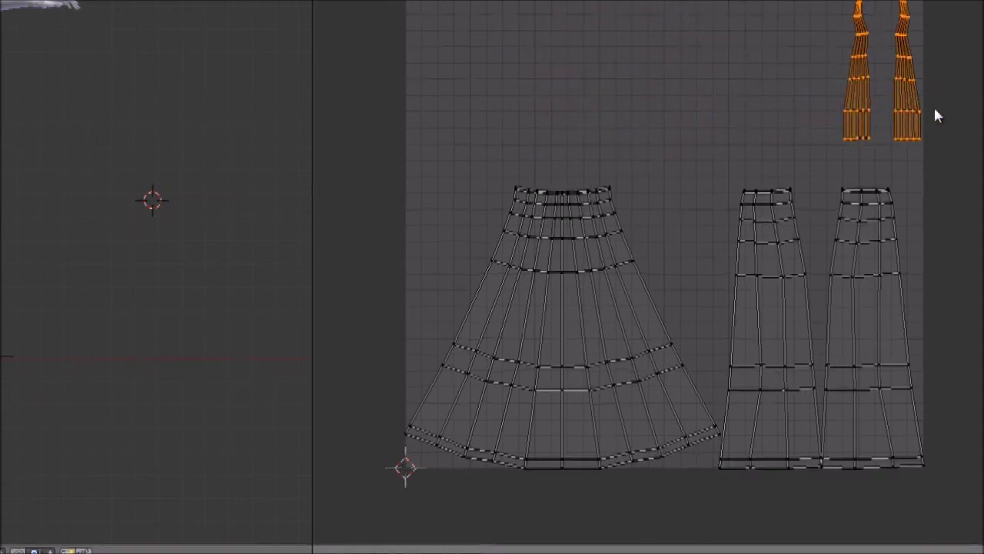
pyautogui.click(976, 109)
# - Move the wide skirt island up into the upper-left part of the UV square
pyautogui.press('a')
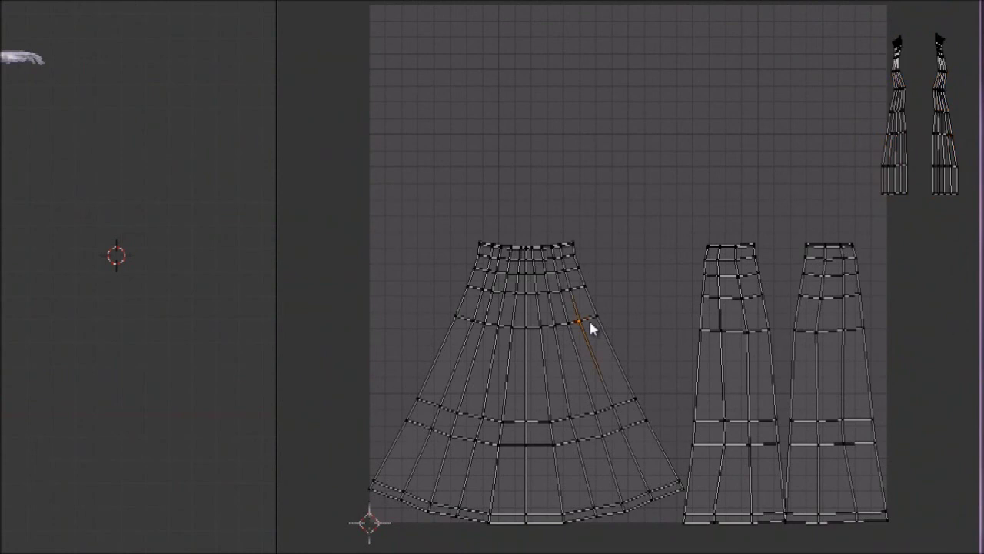
pyautogui.press('l')
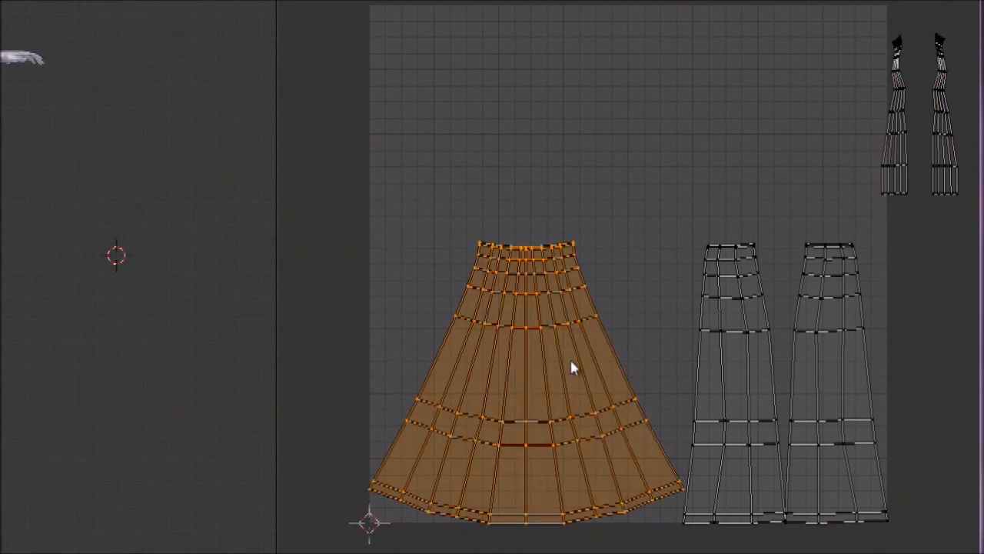
pyautogui.press('g')
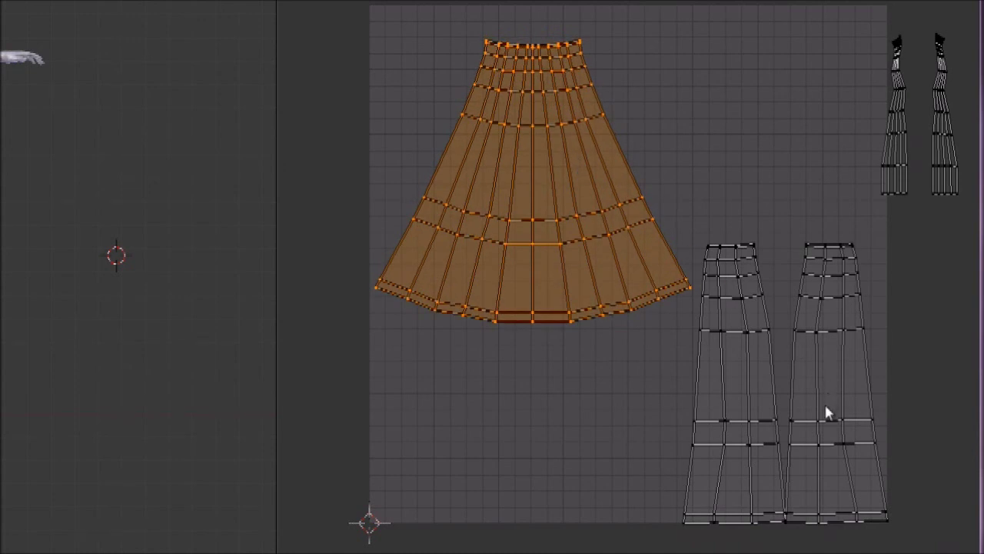
# - Select the two narrow skirt panel islands together and shift them slightly up and left inside the UV square
pyautogui.rightClick(847, 423)
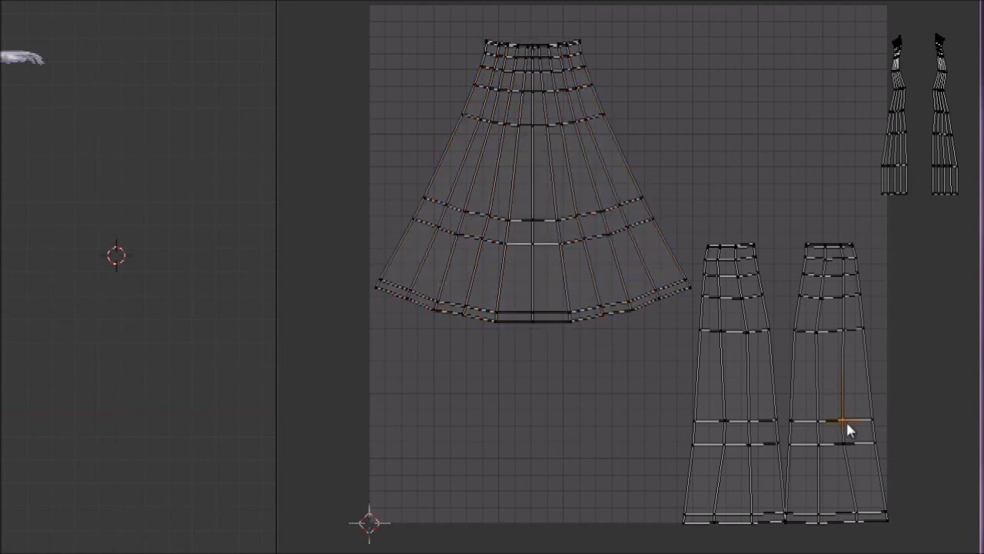
pyautogui.hotkey('ctrl', 'l')
pyautogui.press('b')
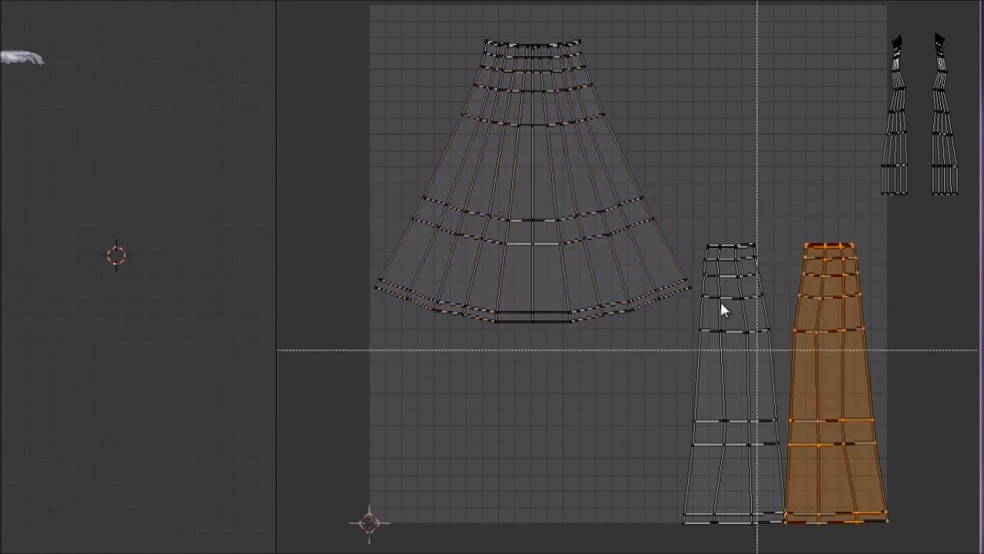
pyautogui.moveTo(694, 203); pyautogui.dragTo(902, 552)
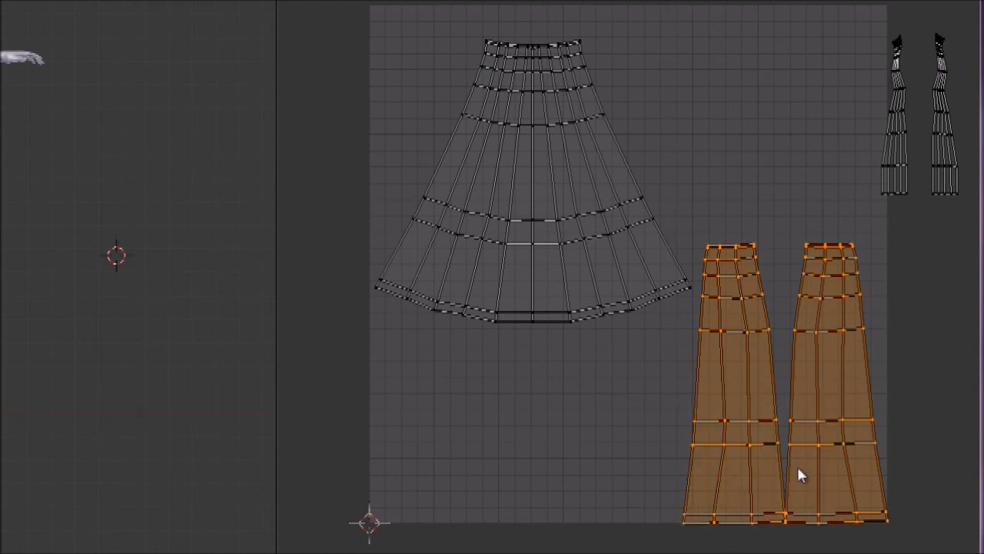
pyautogui.press('g')
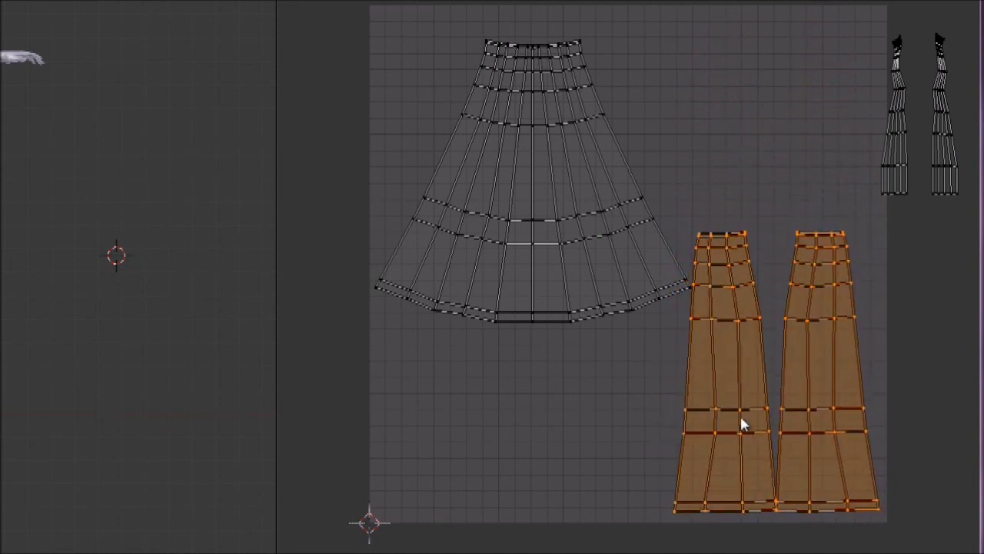
# - Scale the wide skirt island down slightly and move it left, clear of the neighbouring skirt panel
pyautogui.rightClick(608, 236)
pyautogui.hotkey('ctrl', 'l')
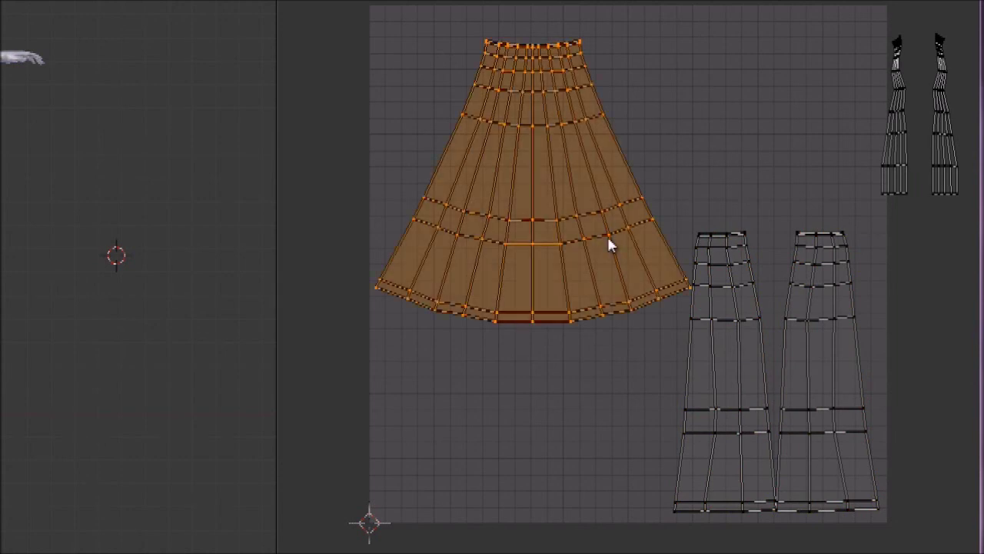
pyautogui.press('s')
pyautogui.click(612, 253)
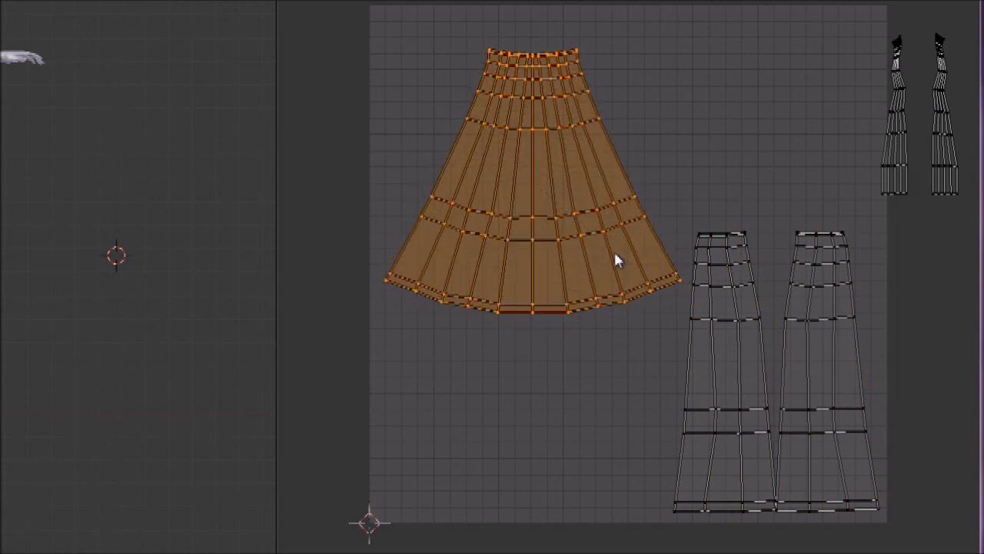
pyautogui.press('g')
pyautogui.click(552, 223)
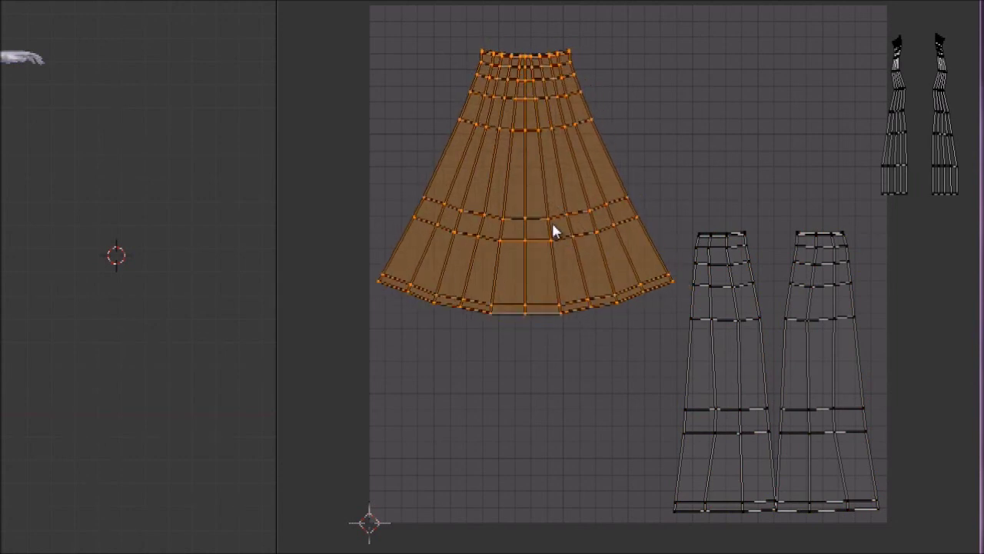
# - Move the two bodice islands back inside the UV square above the narrow skirt panels and scale them up slightly
pyautogui.press('b')
pyautogui.moveTo(878, 11); pyautogui.dragTo(976, 216)
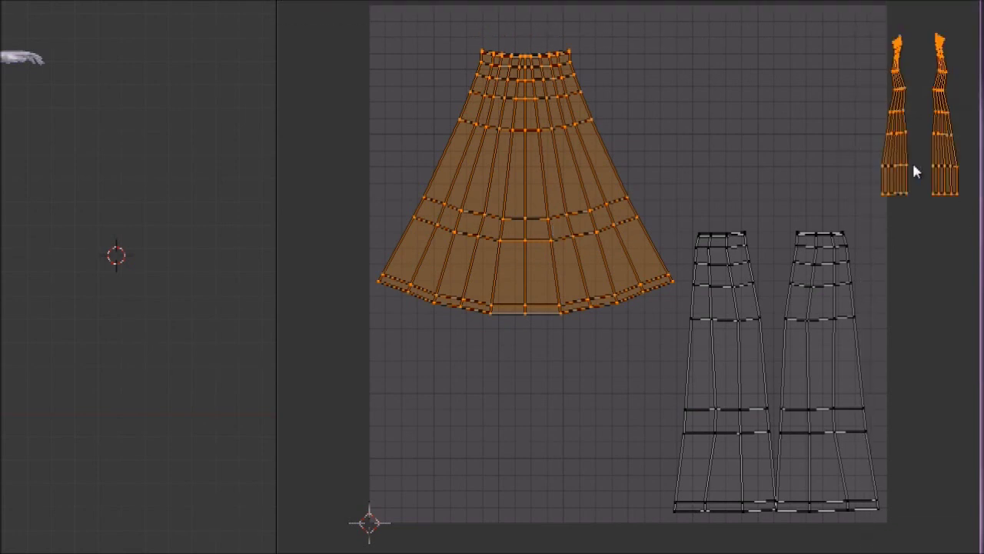
pyautogui.press('g')
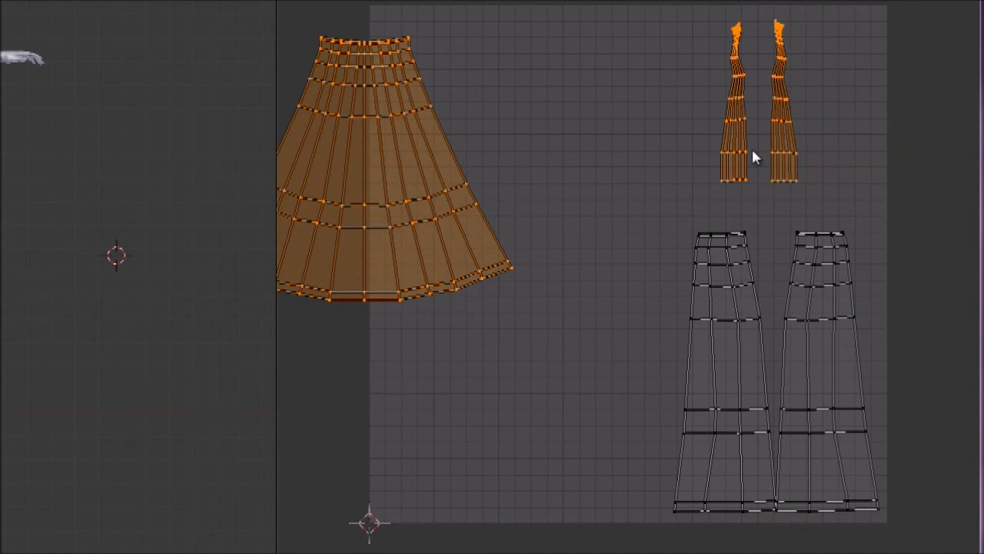
pyautogui.press('Escape')
pyautogui.press('b')
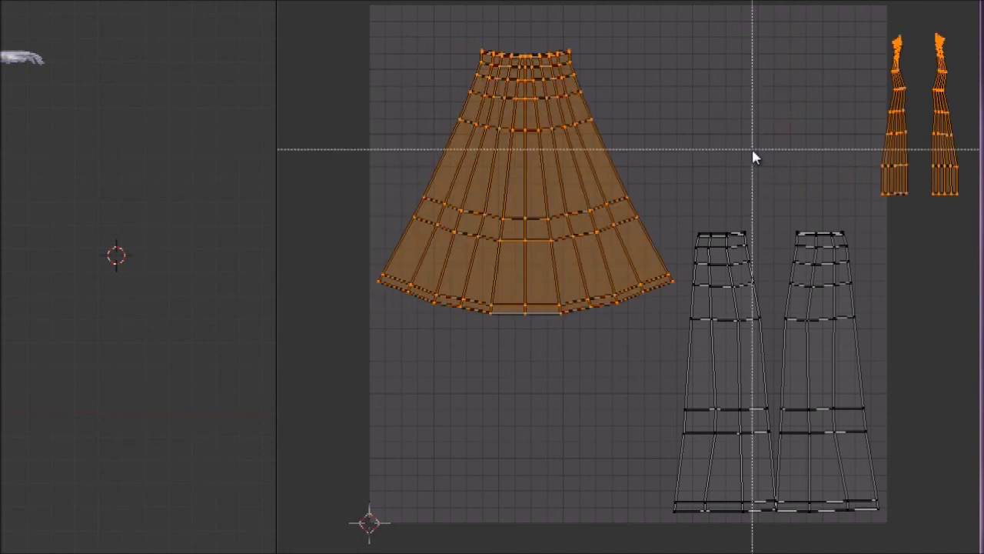
pyautogui.moveTo(361, 6); pyautogui.dragTo(755, 390, button='middle')
pyautogui.press('g')
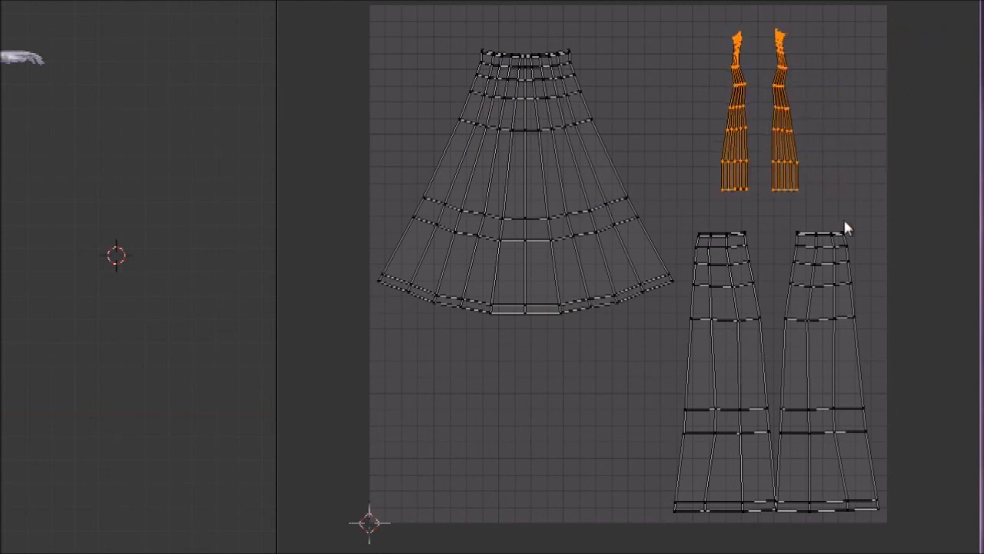
pyautogui.press('s')
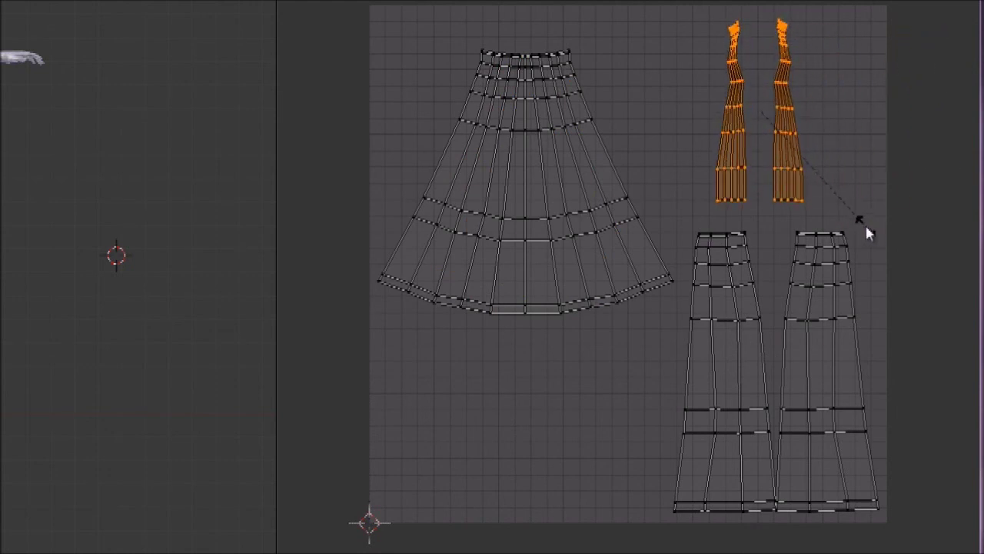
# - Widen the left bodice island along the X axis and shift it left, away from the other bodice island
pyautogui.rightClick(743, 133)
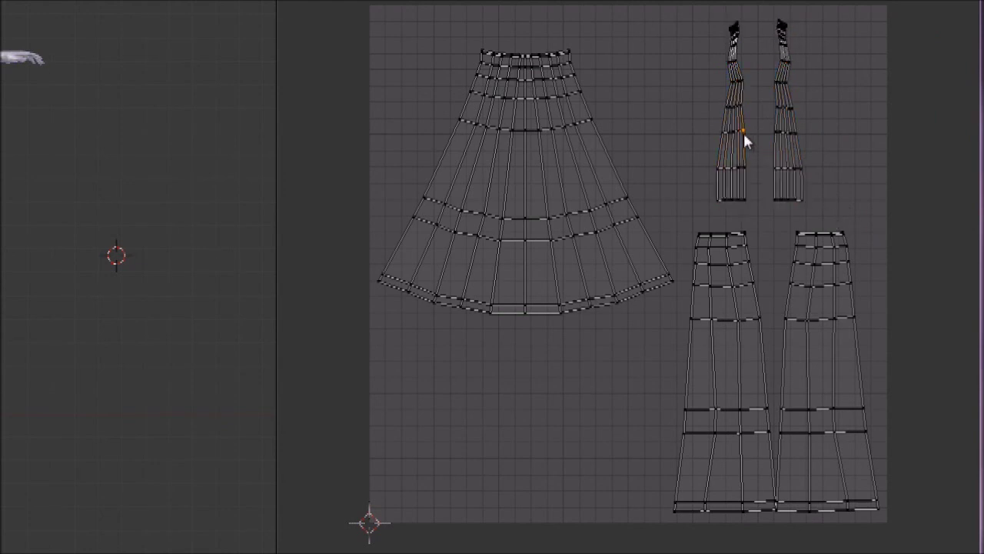
pyautogui.press('l')
pyautogui.press('s')
pyautogui.press('x')
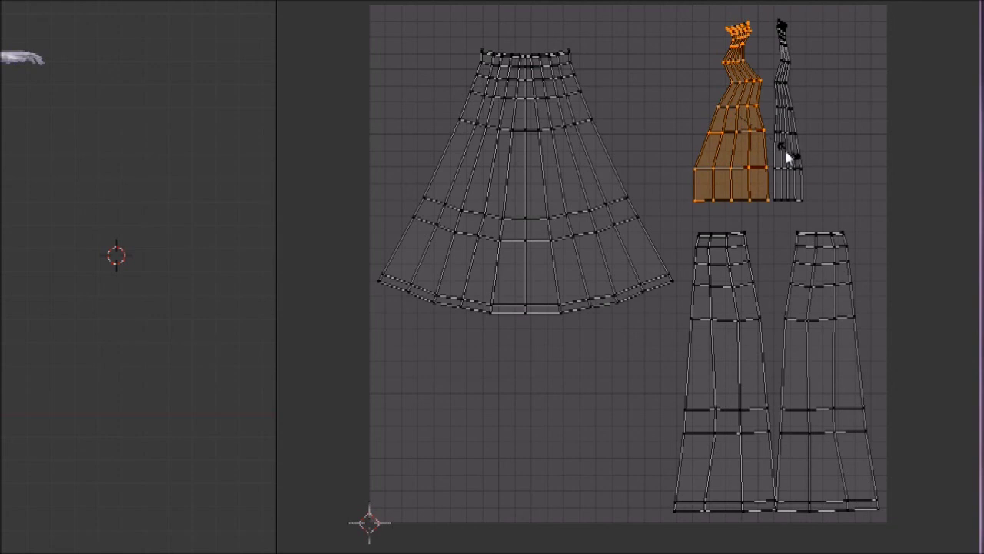
pyautogui.press('g')
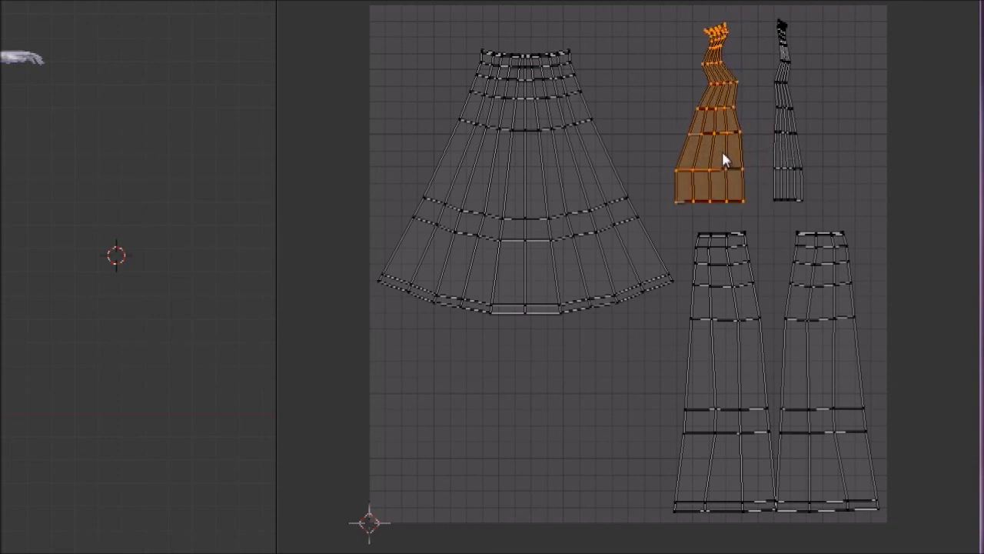
pyautogui.click(716, 153)
# - Widen the right bodice island along X to match the left one, shift it right, and clear the selection
pyautogui.rightClick(795, 137)
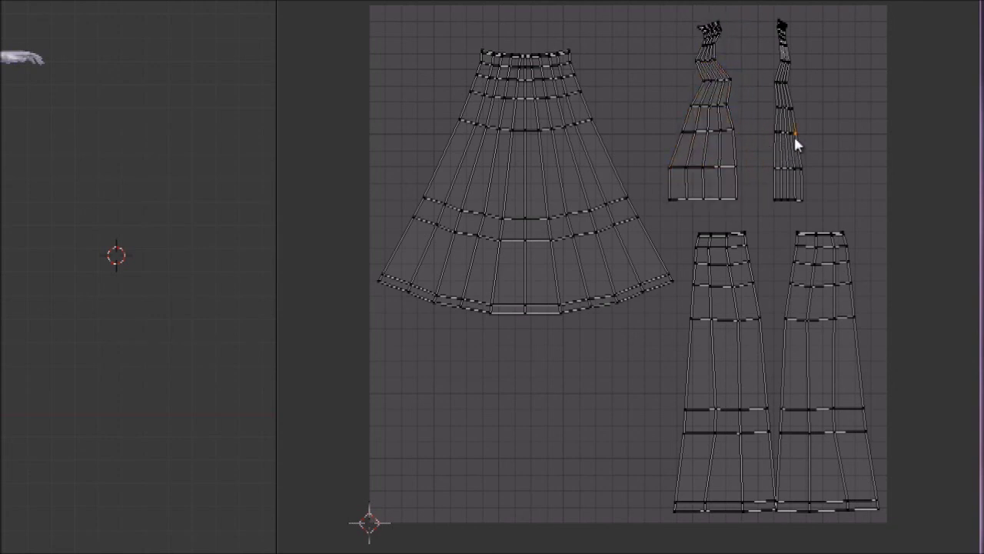
pyautogui.hotkey('ctrl', 'l')
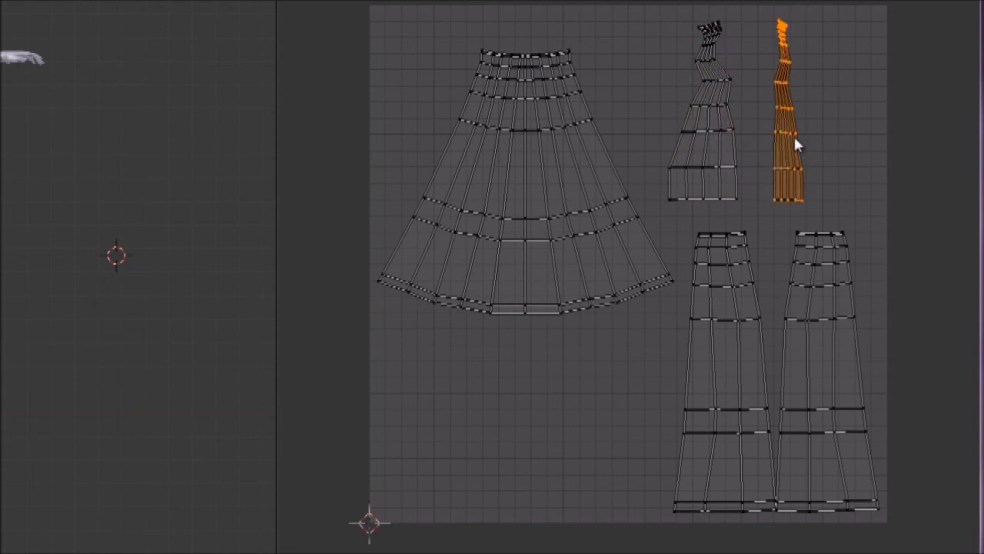
pyautogui.press('s')
pyautogui.press('x')
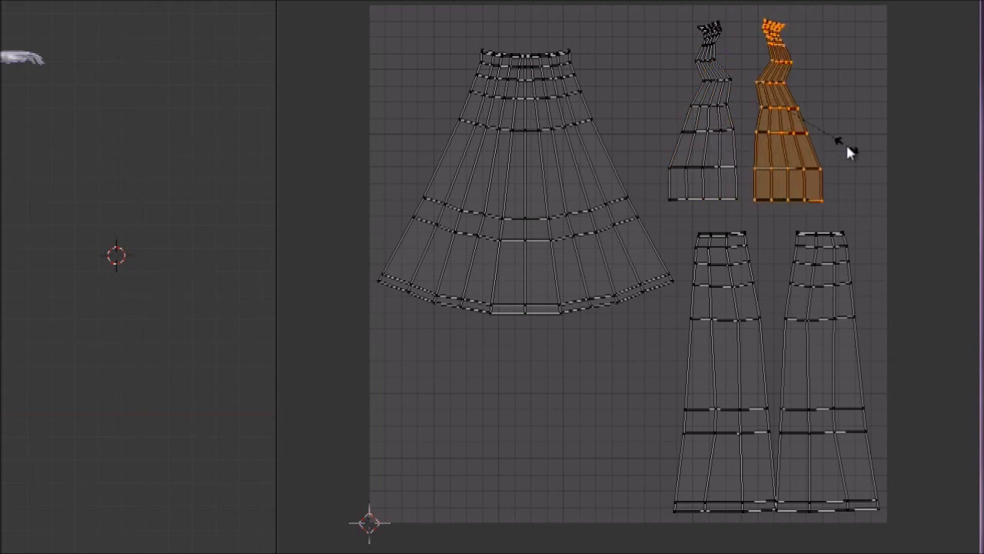
pyautogui.press('g')
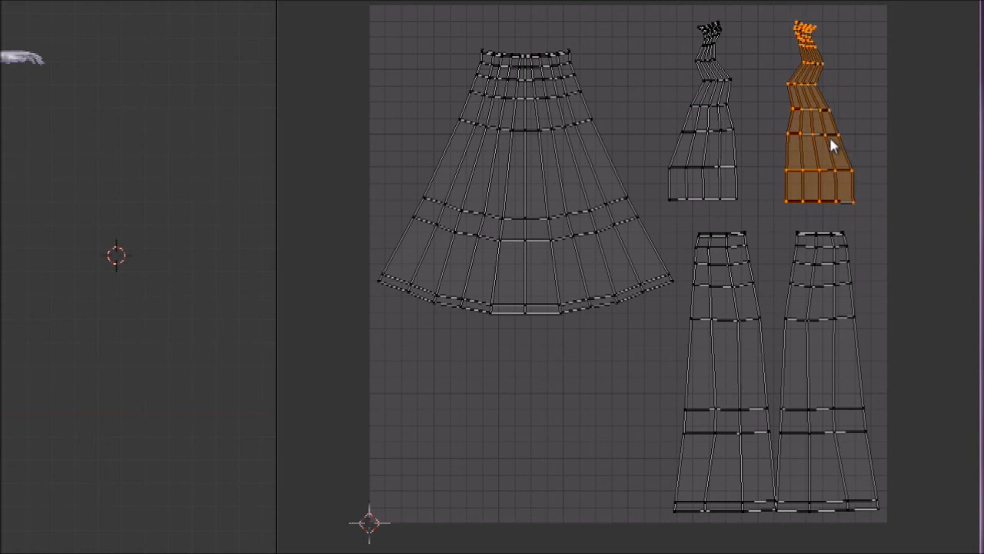
pyautogui.press('a')
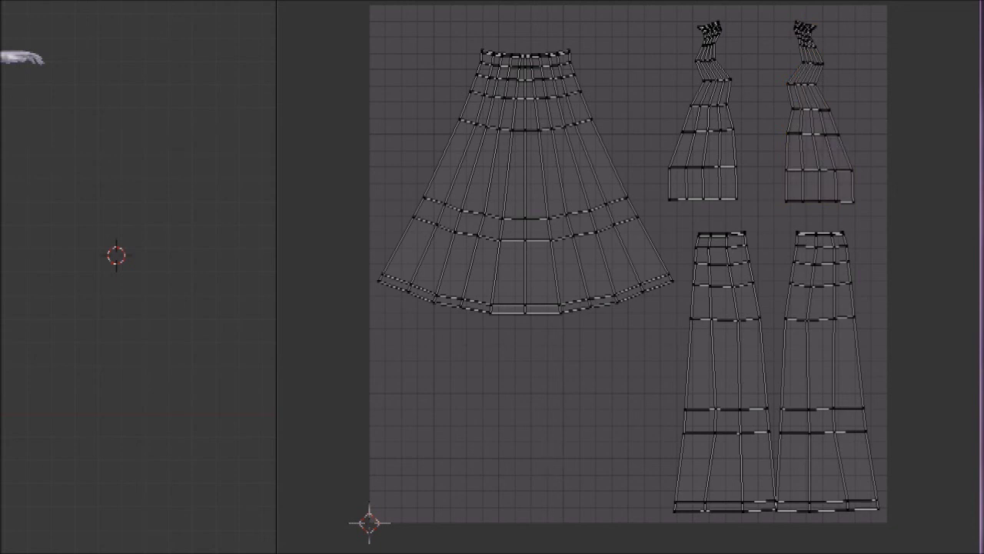
# - Create a new black image named DRESS TEXTURA with alpha turned off for the dress UV layout
pyautogui.click(487, 511)
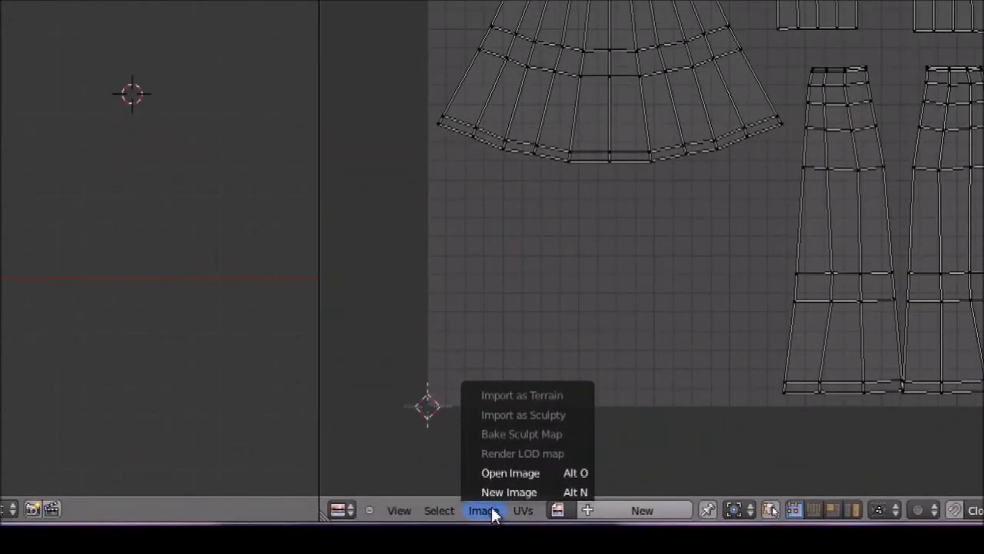
pyautogui.click(503, 492)
pyautogui.click(561, 330)
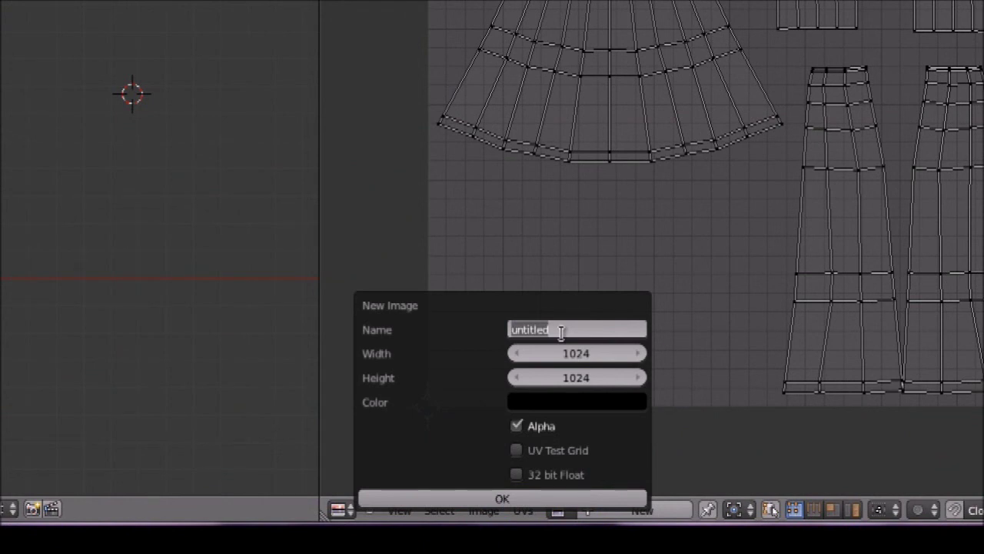
pyautogui.write('DRESS')
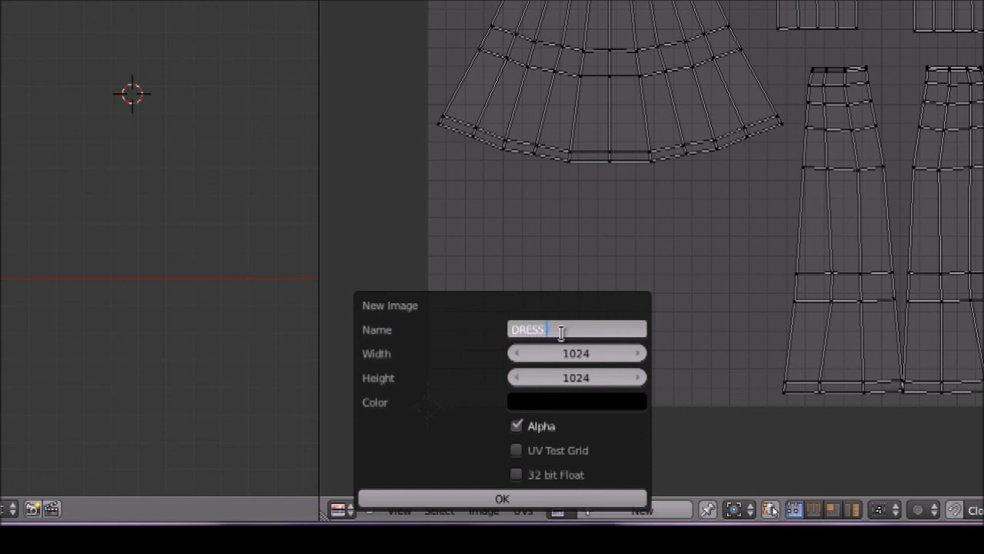
pyautogui.write(' TEXTURA')
pyautogui.press('Return')
pyautogui.click(515, 429)
pyautogui.click(467, 498)
pyautogui.scroll(-9, 720, 129)
pyautogui.scroll(2, 720, 130)
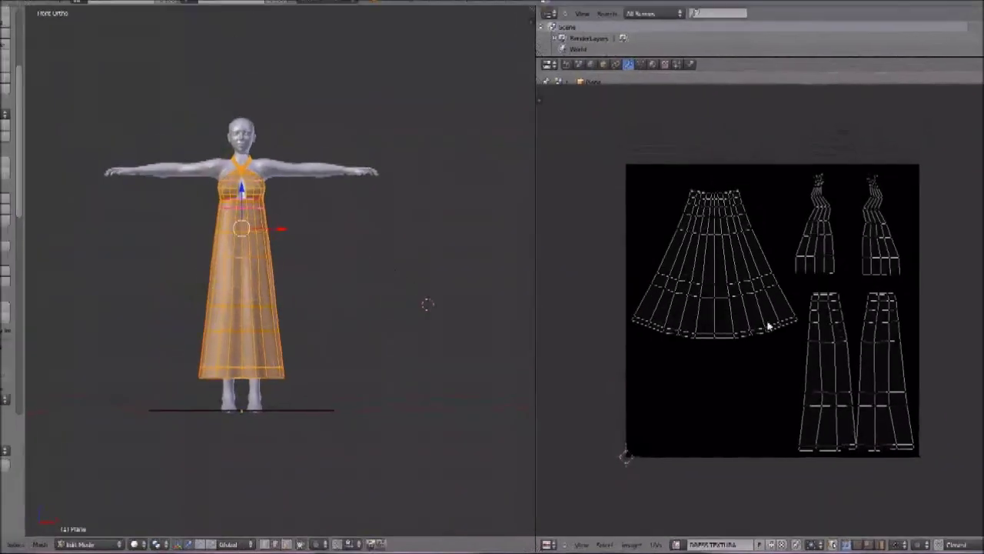